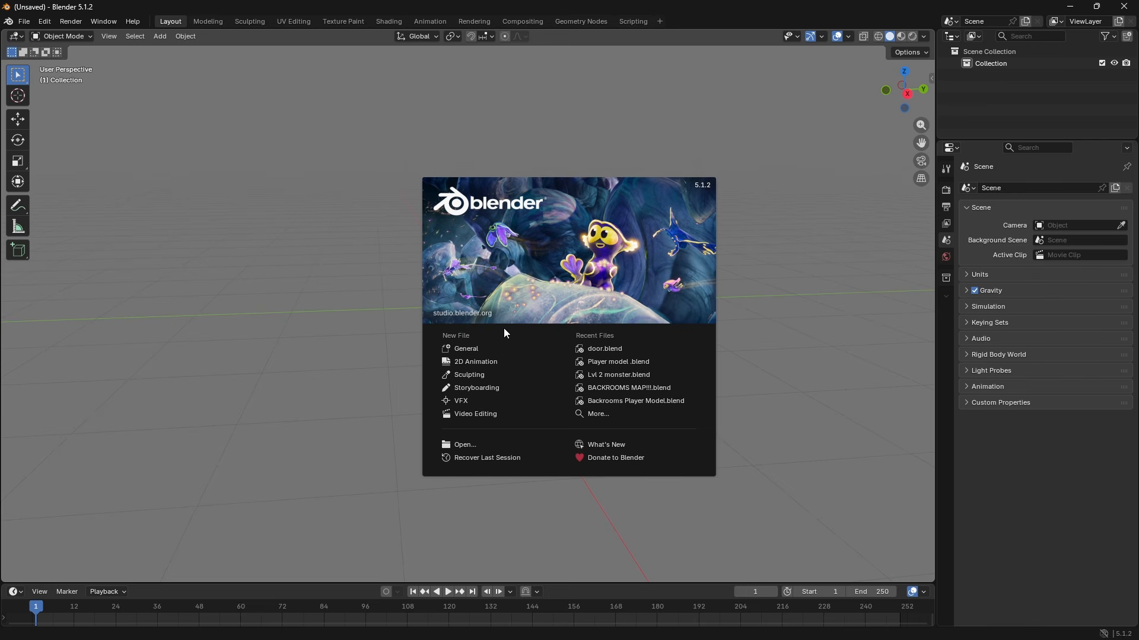
Add a plane mesh at the origin of a General scene in top view and enlarge it slightly
click(488, 351)
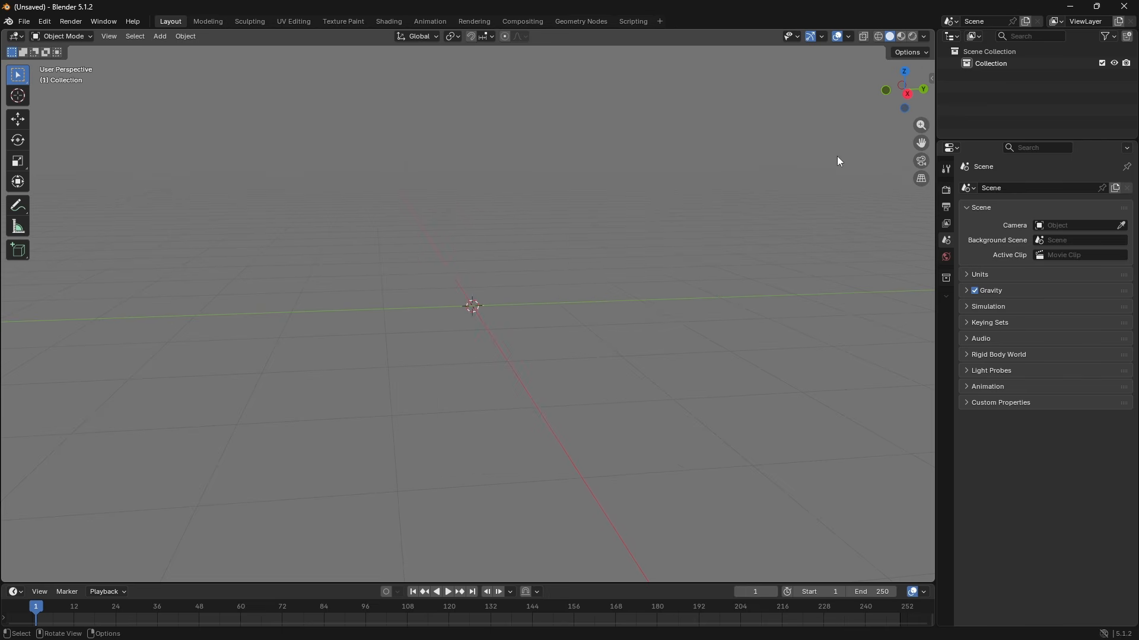
click(886, 91)
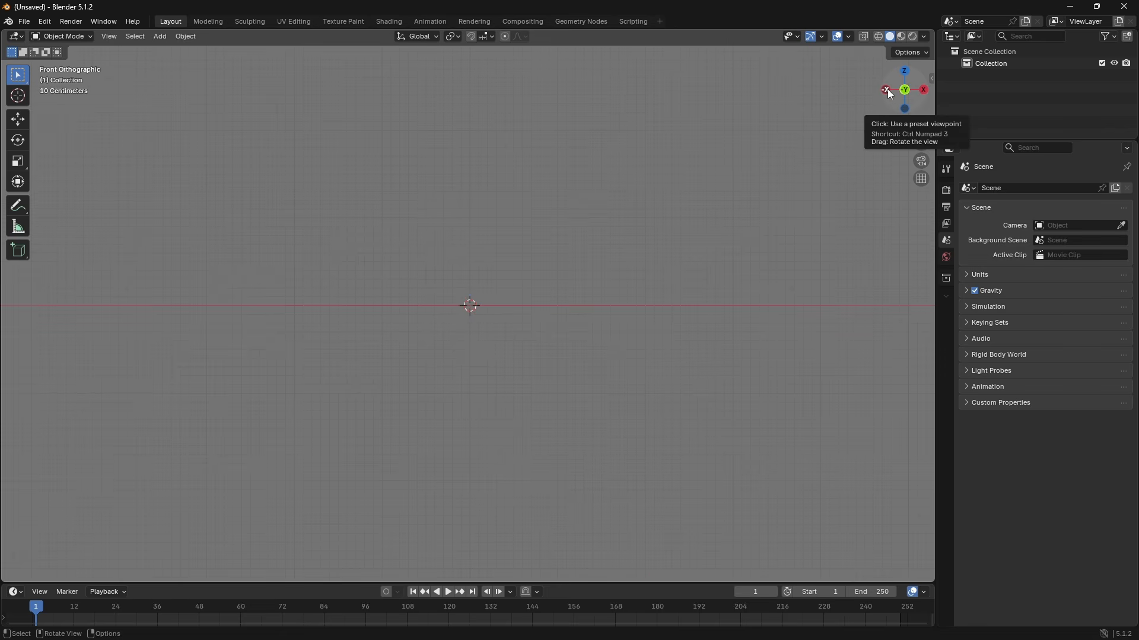
click(905, 71)
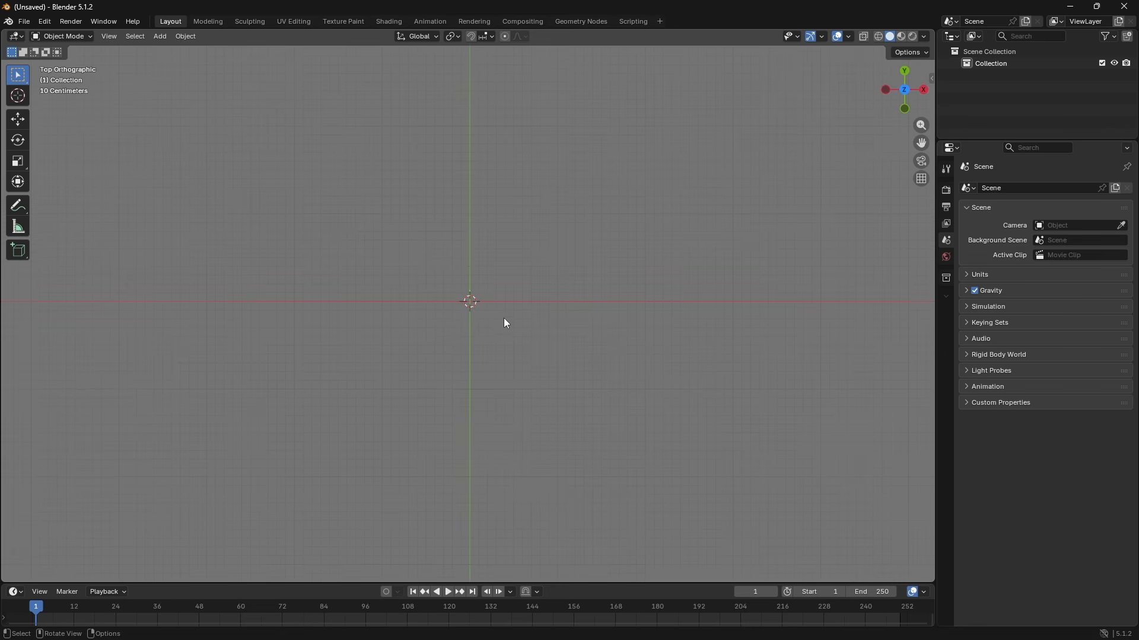
key(shift+a)
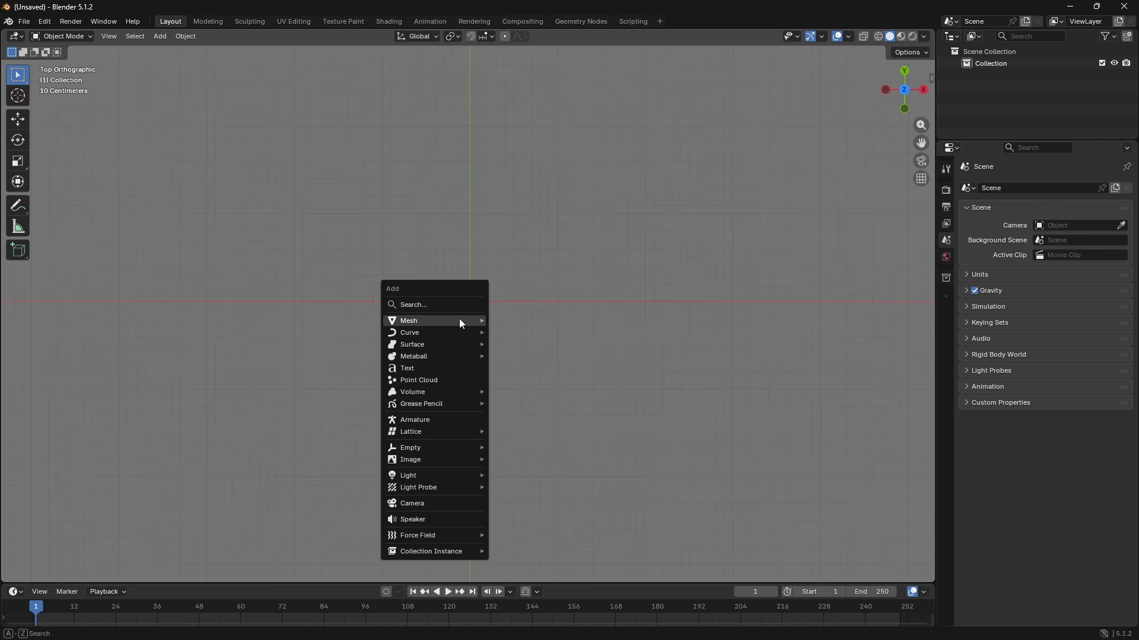
mouse_move(485, 322)
click(542, 320)
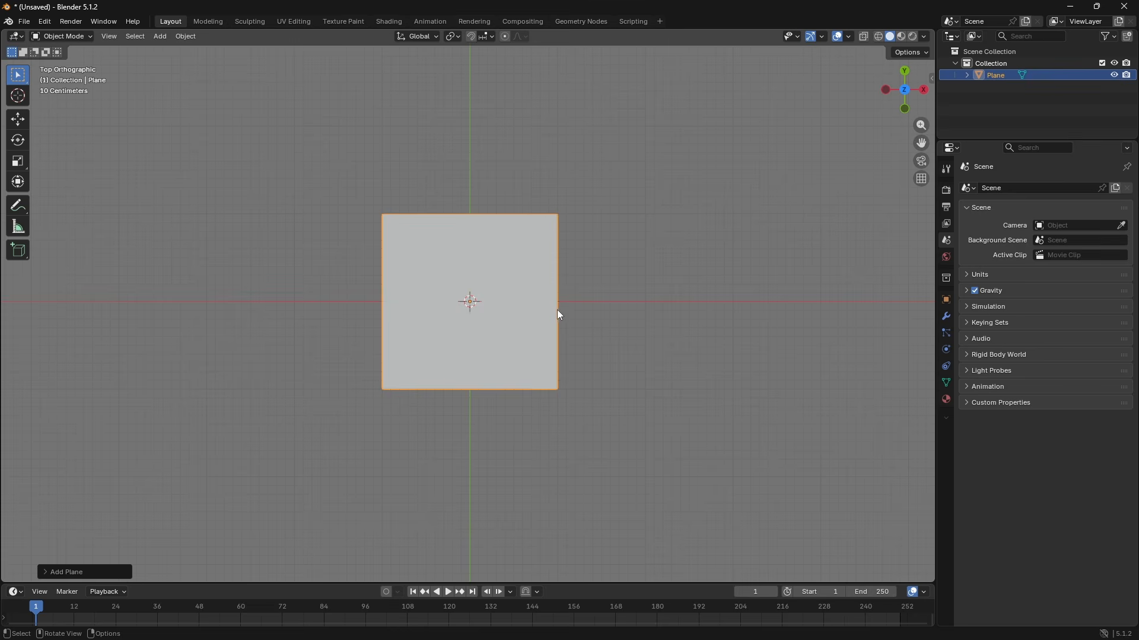
scroll(557, 310, up, 4)
key(s)
click(640, 319)
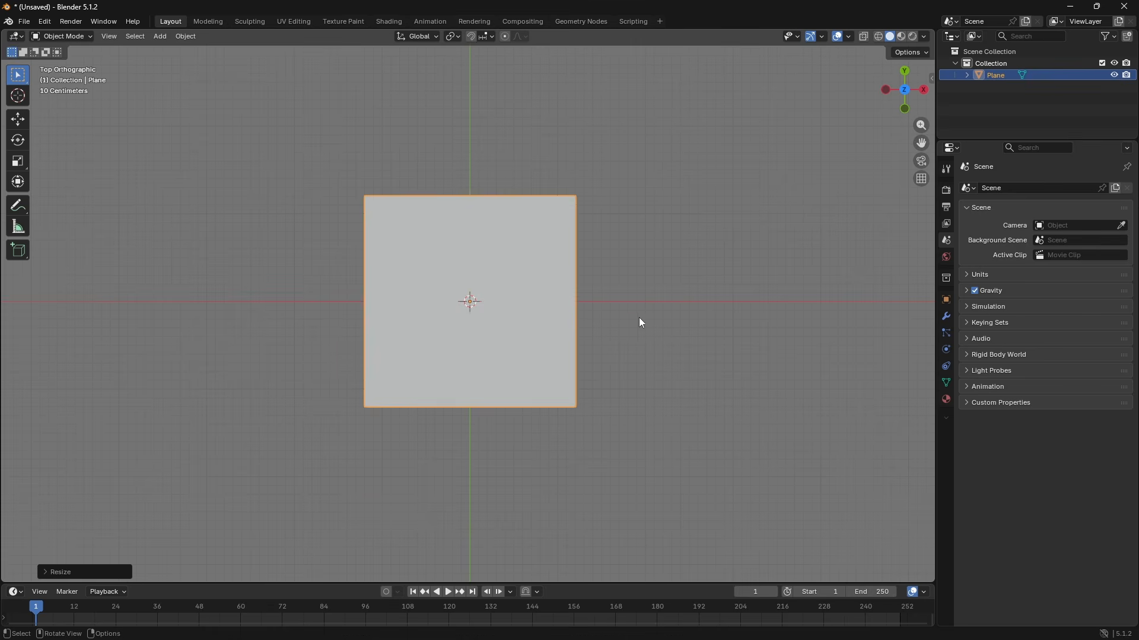
Enter Edit Mode on the plane with face selection active
key(Tab)
key(Tab)
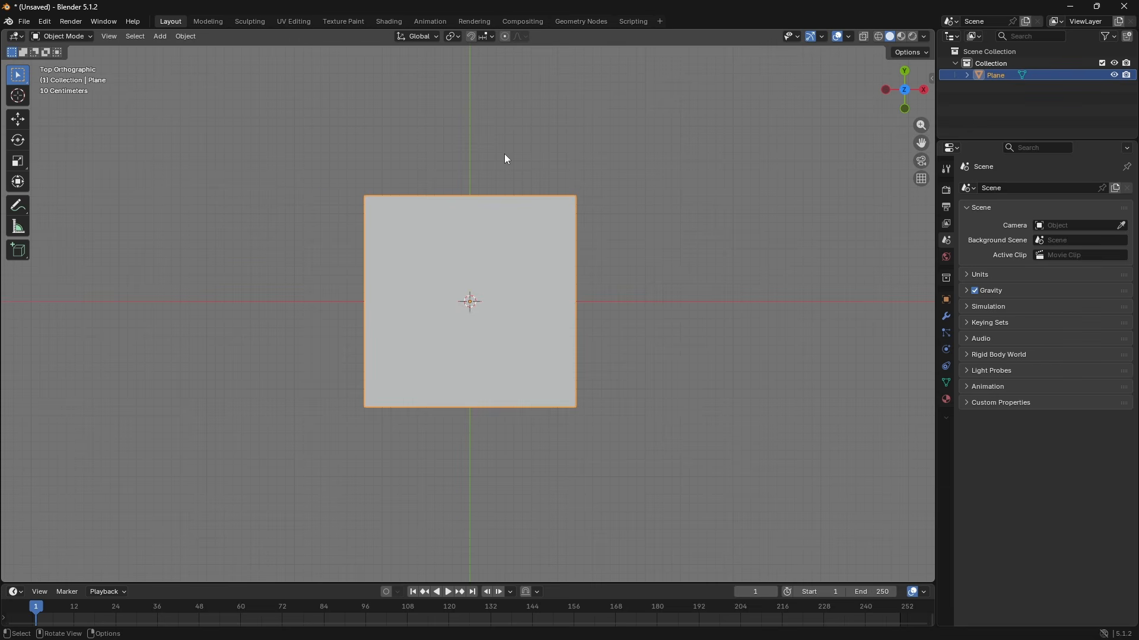
key(Tab)
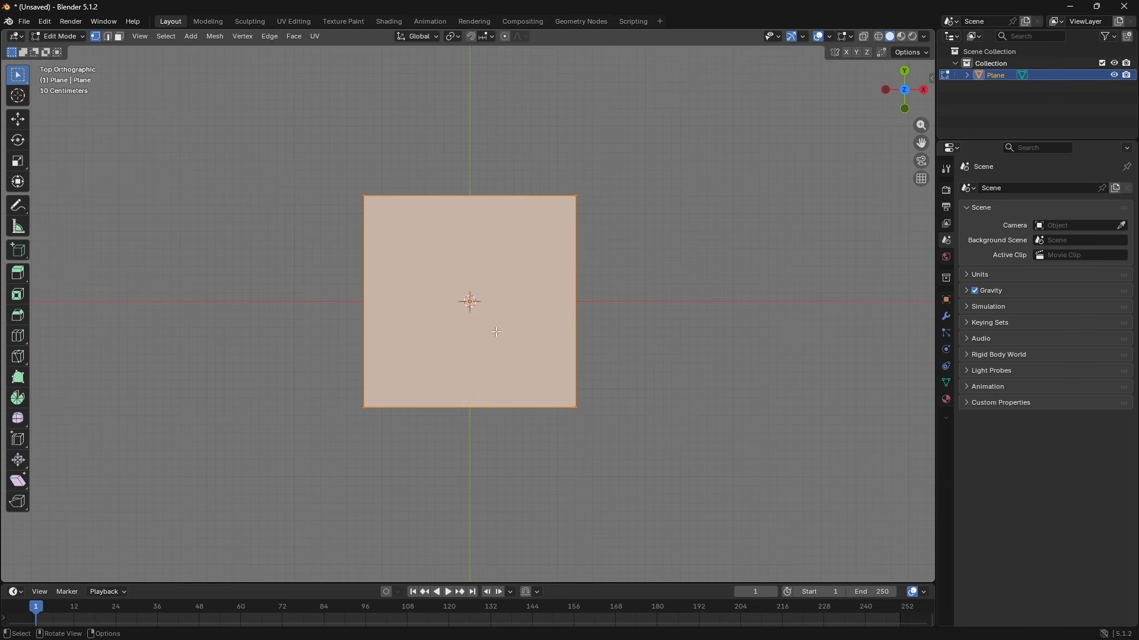
click(119, 36)
key(alt+a)
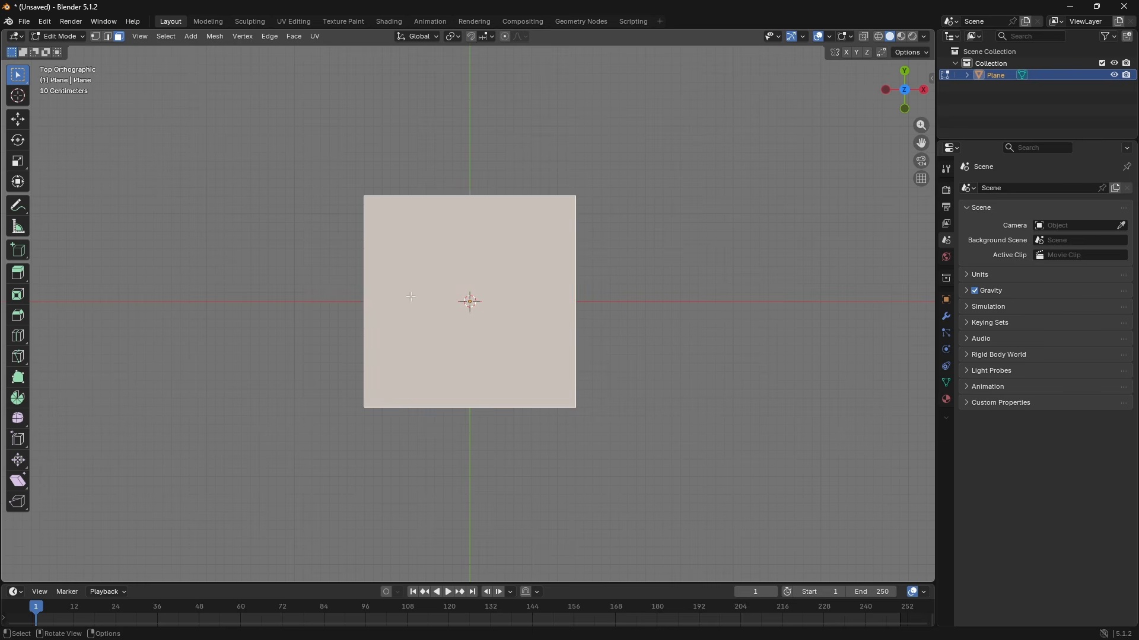
right_click(465, 297)
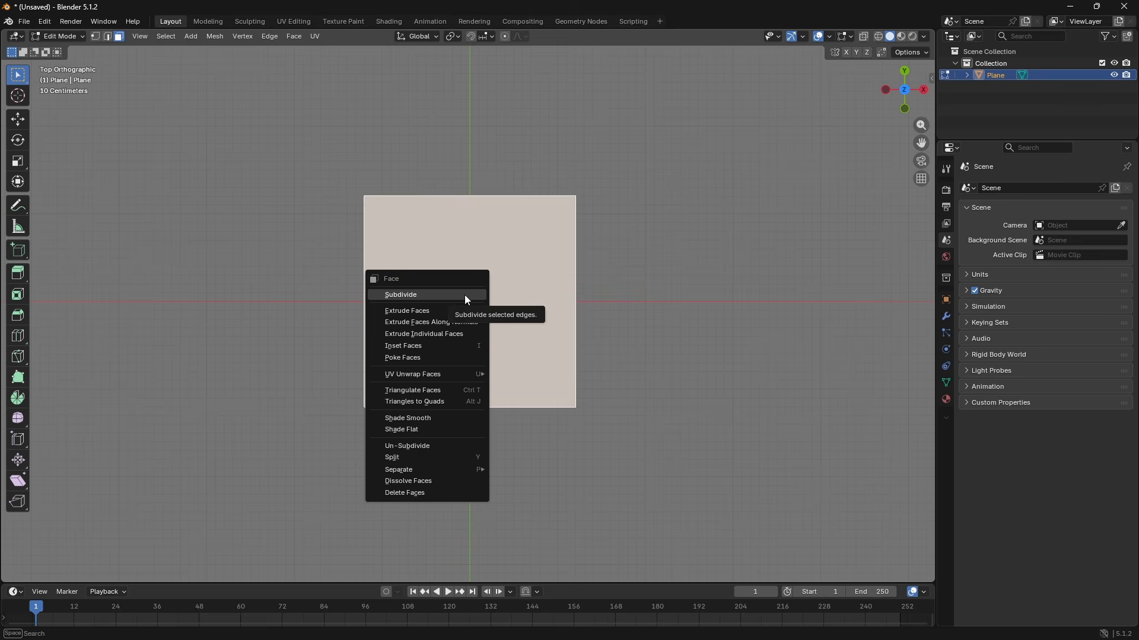
click(465, 295)
right_click(464, 296)
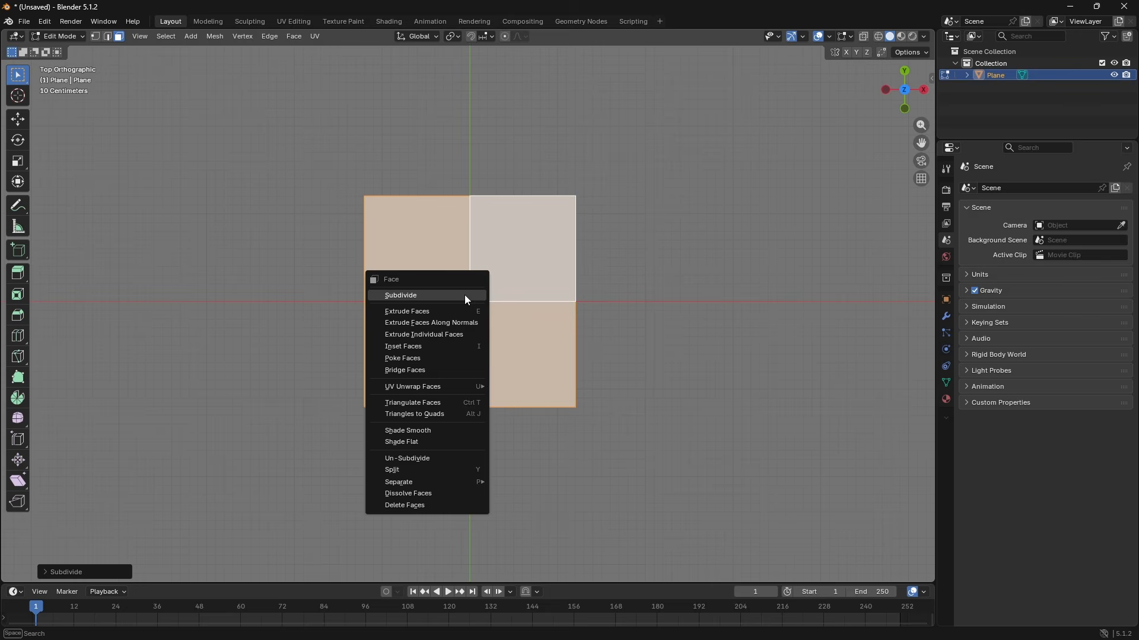
click(465, 295)
right_click(465, 296)
click(464, 294)
right_click(465, 295)
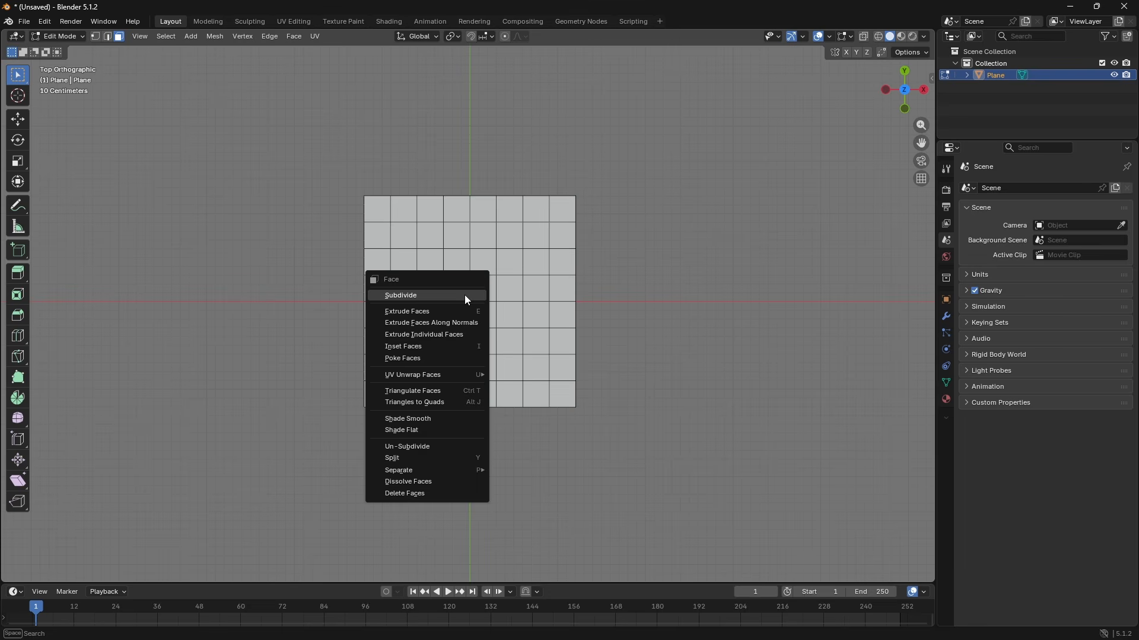
key(ctrl+z)
key(ctrl+z)
key(ctrl+z)
key(ctrl+z)
key(ctrl+z)
Subdivide the plane's face three times into an 8 by 8 grid
right_click(553, 293)
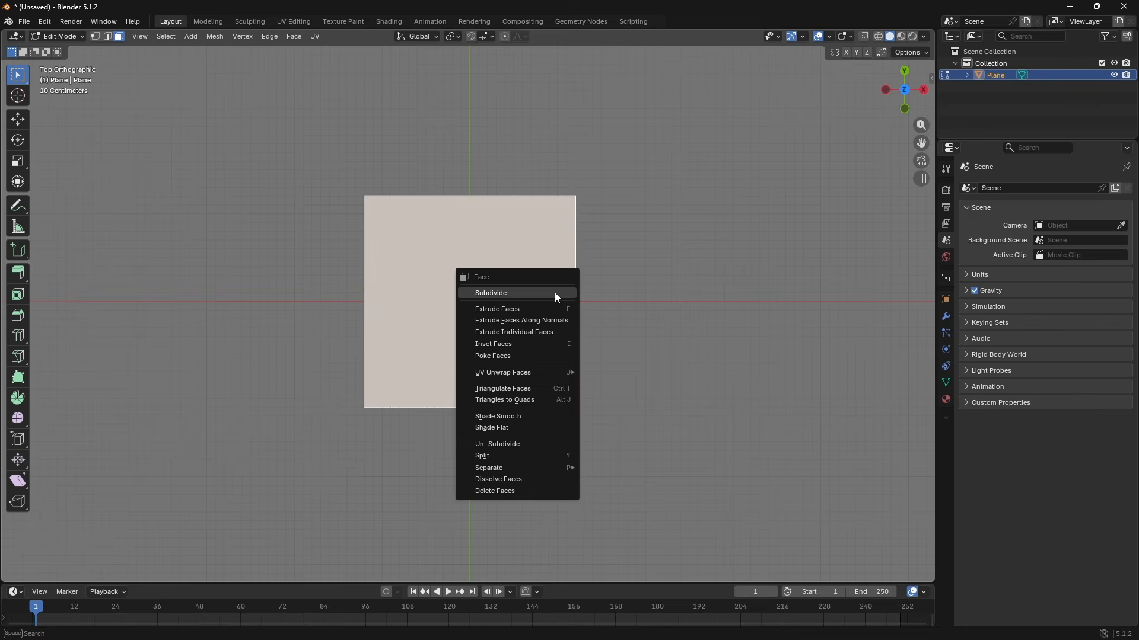
click(554, 293)
right_click(553, 293)
click(554, 293)
right_click(555, 293)
click(555, 292)
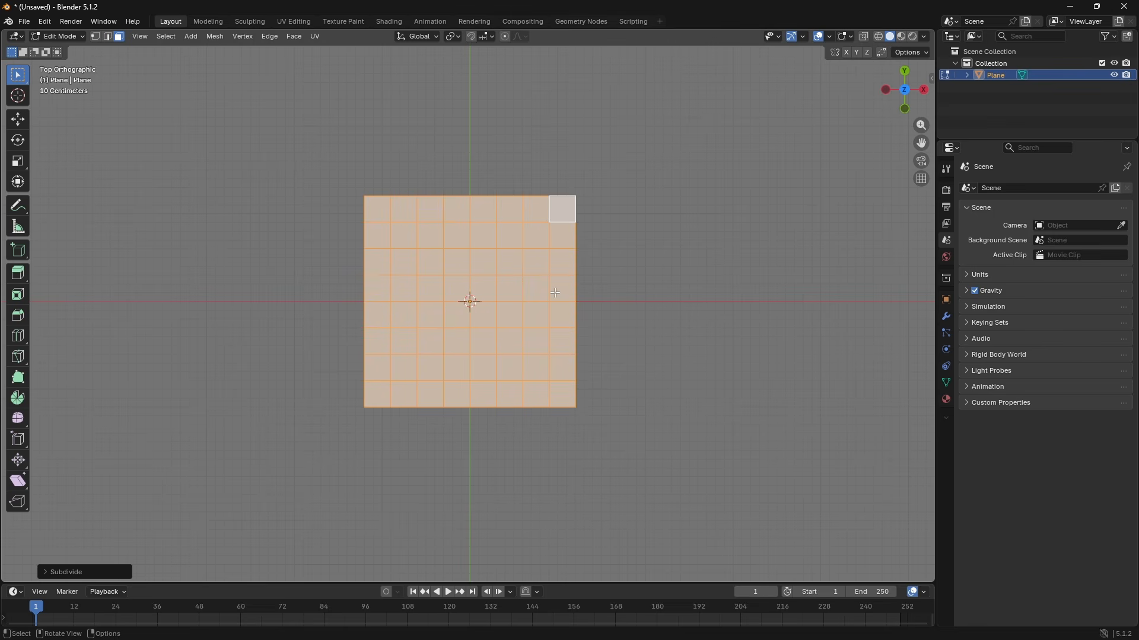
right_click(554, 293)
click(555, 293)
key(ctrl+z)
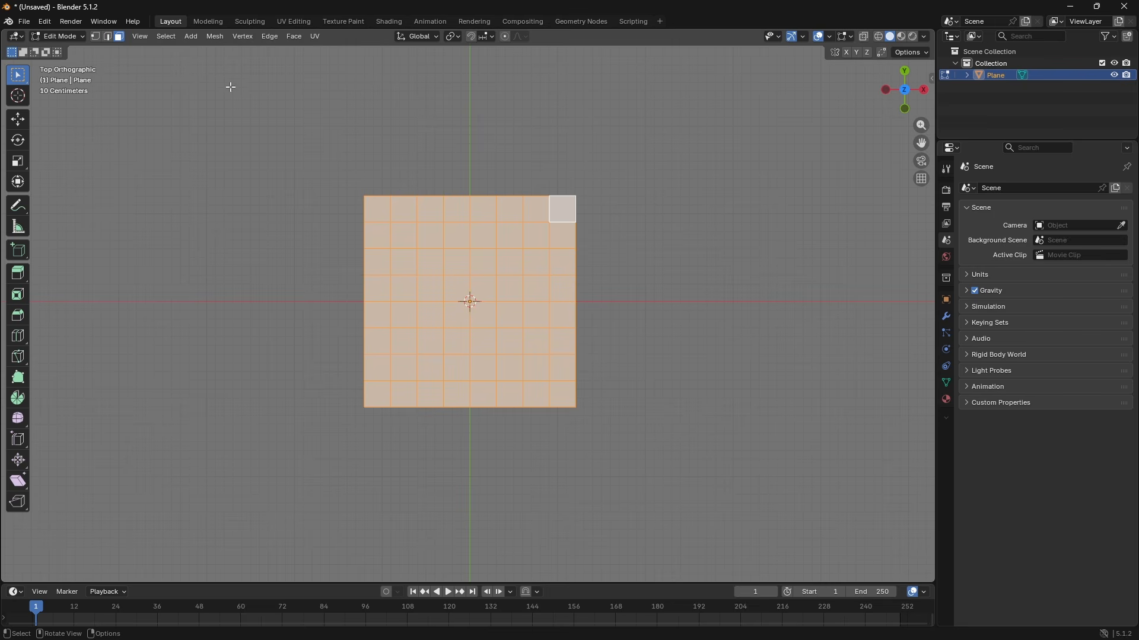
Move each of the plane's four corner vertices slightly inward to soften the corners
key(1)
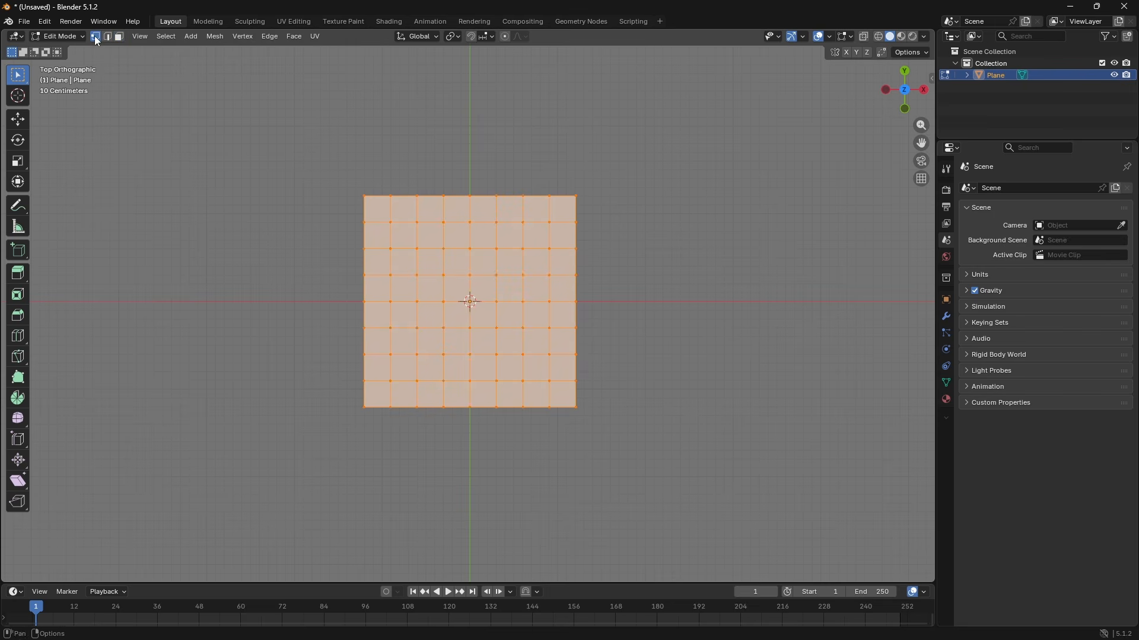
click(366, 198)
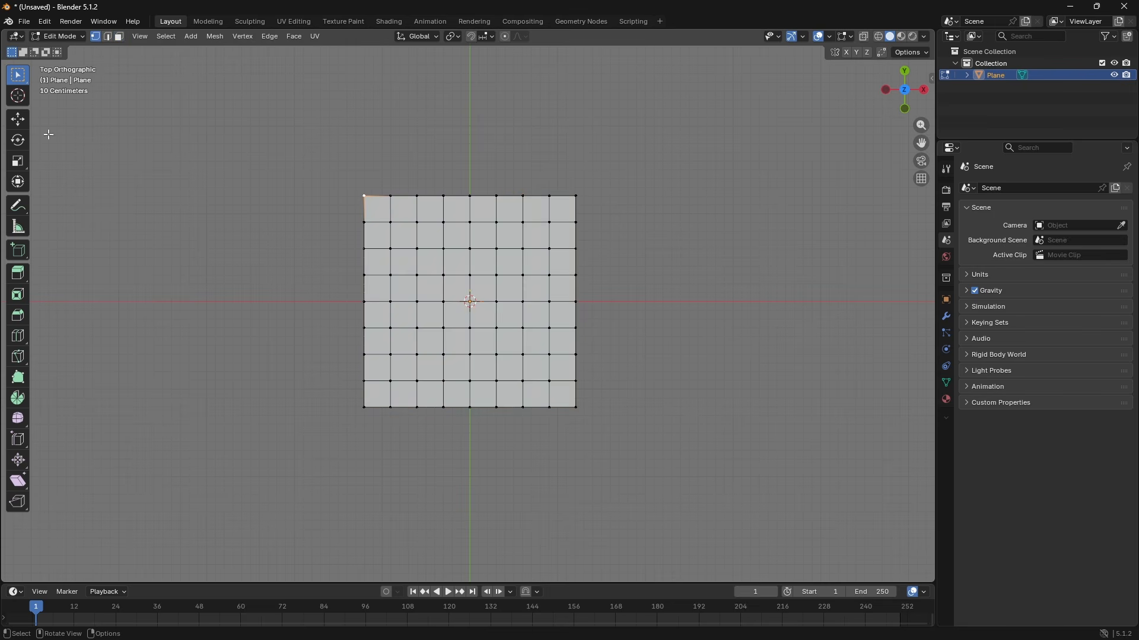
click(18, 120)
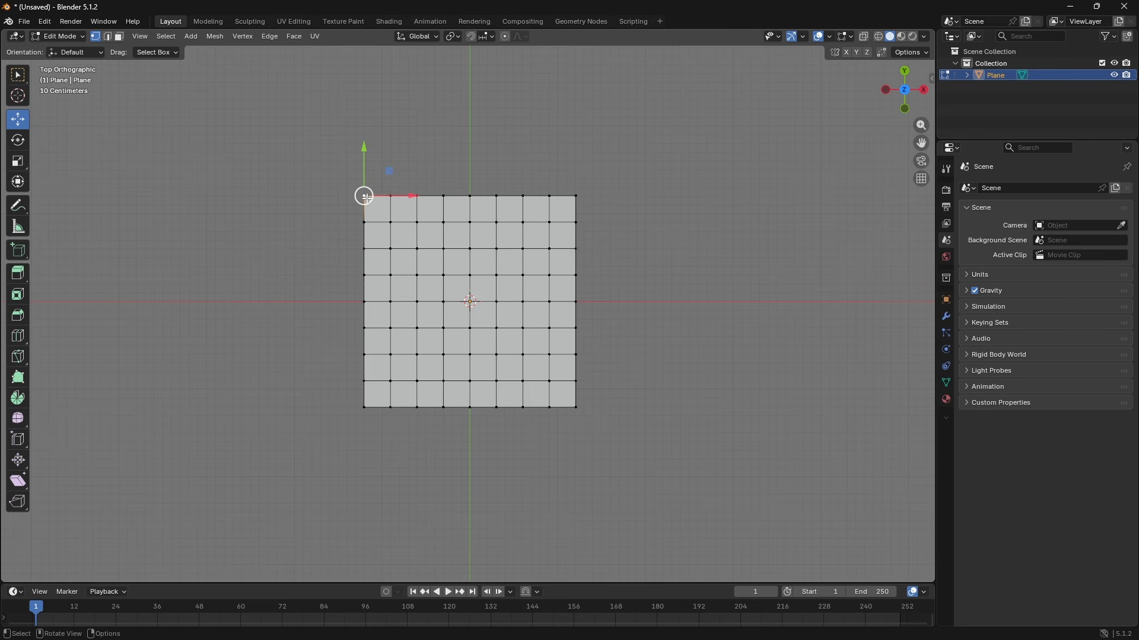
drag(366, 197, 373, 207)
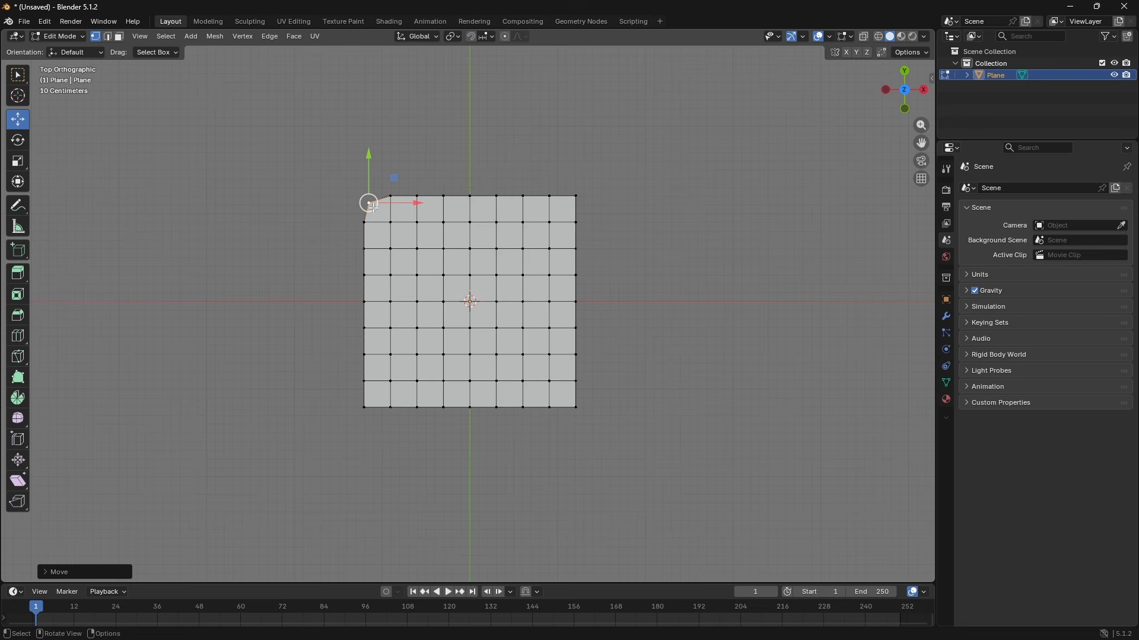
click(567, 202)
drag(576, 204, 568, 213)
click(577, 408)
drag(576, 408, 569, 400)
click(363, 407)
drag(363, 407, 369, 399)
scroll(500, 172, up, 1)
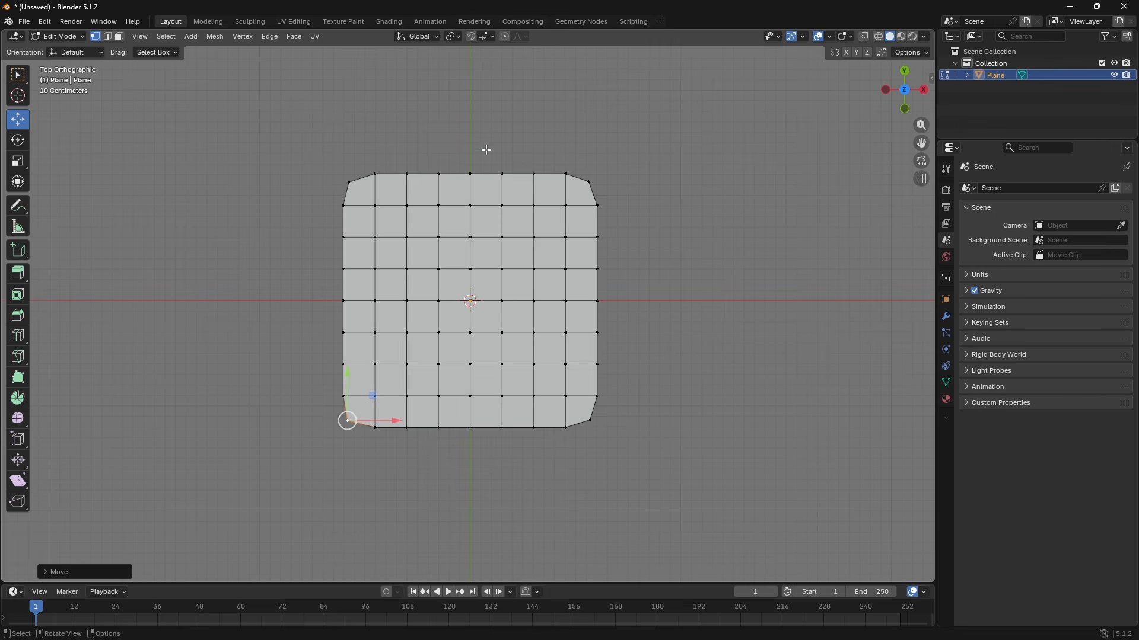
Pull and push vertices along the plane's upper and right edges to make their outline irregular
drag(401, 160, 428, 147)
click(501, 174)
drag(502, 174, 513, 160)
click(597, 237)
drag(596, 236, 573, 242)
drag(591, 295, 624, 324)
drag(589, 372, 575, 376)
Pull and push vertices along the plane's lower and left edges to complete the jagged outline
drag(490, 416, 547, 449)
drag(517, 429, 518, 449)
click(431, 427)
drag(432, 427, 419, 452)
click(343, 364)
drag(344, 364, 355, 370)
click(344, 300)
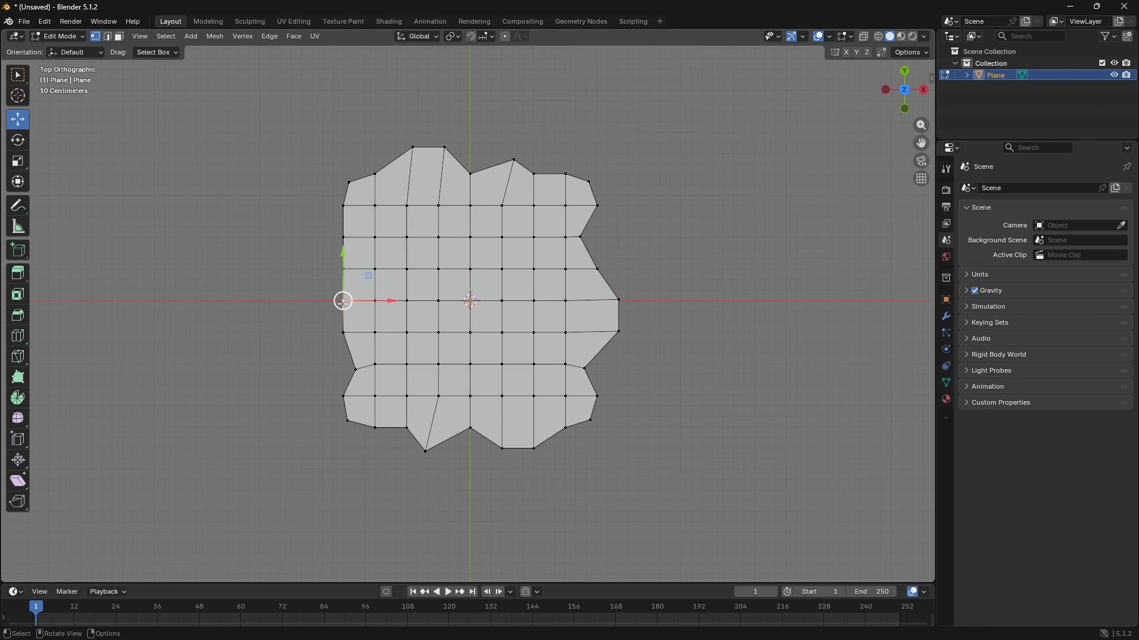
drag(344, 300, 304, 295)
click(350, 237)
drag(350, 237, 335, 234)
drag(306, 304, 310, 304)
Return to Object Mode and scale the irregular plane up slightly
middle_drag(310, 305, 458, 236)
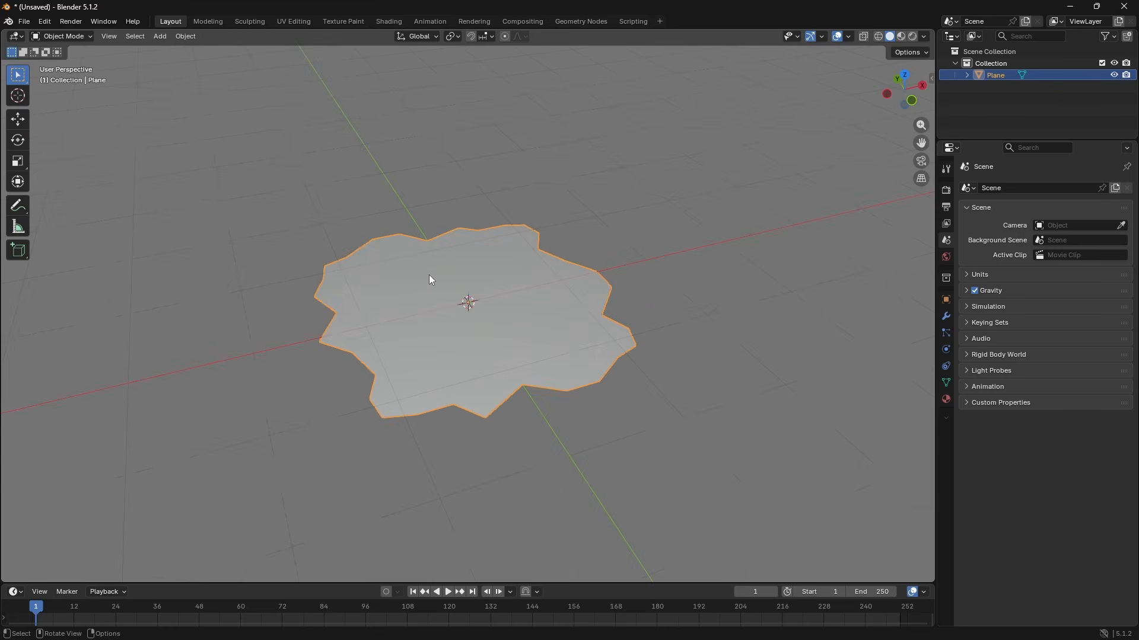
middle_drag(427, 276, 462, 273)
click(904, 77)
key(s)
click(789, 234)
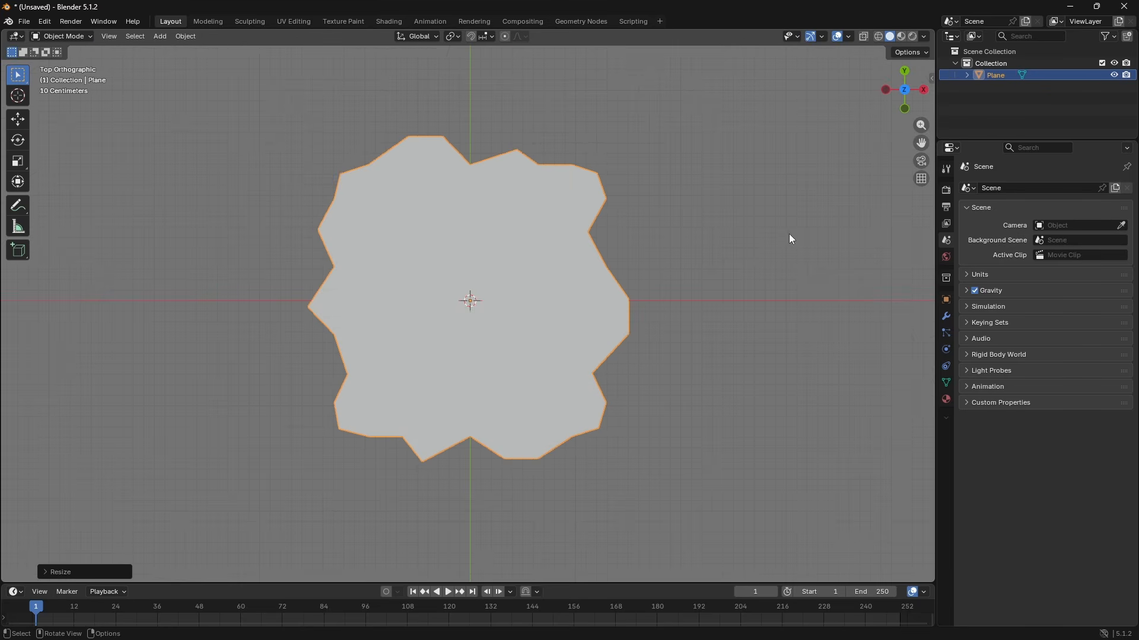
middle_drag(789, 233, 864, 120)
Subdivide all faces of the plane once into a 16 by 16 grid and return to Object Mode
key(Tab)
click(902, 78)
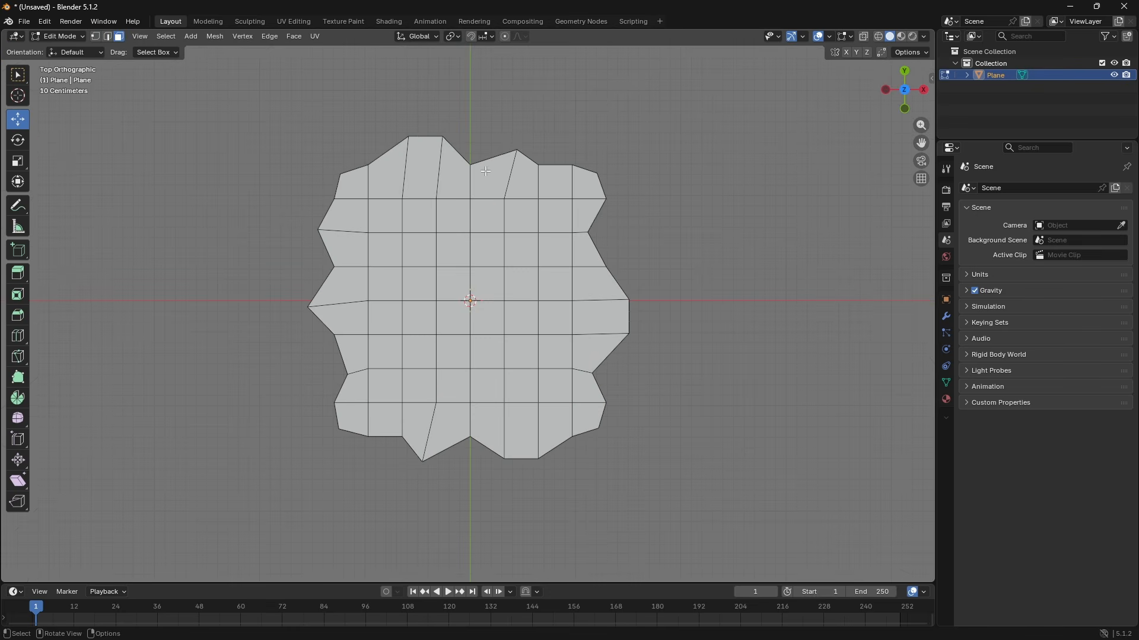
key(a)
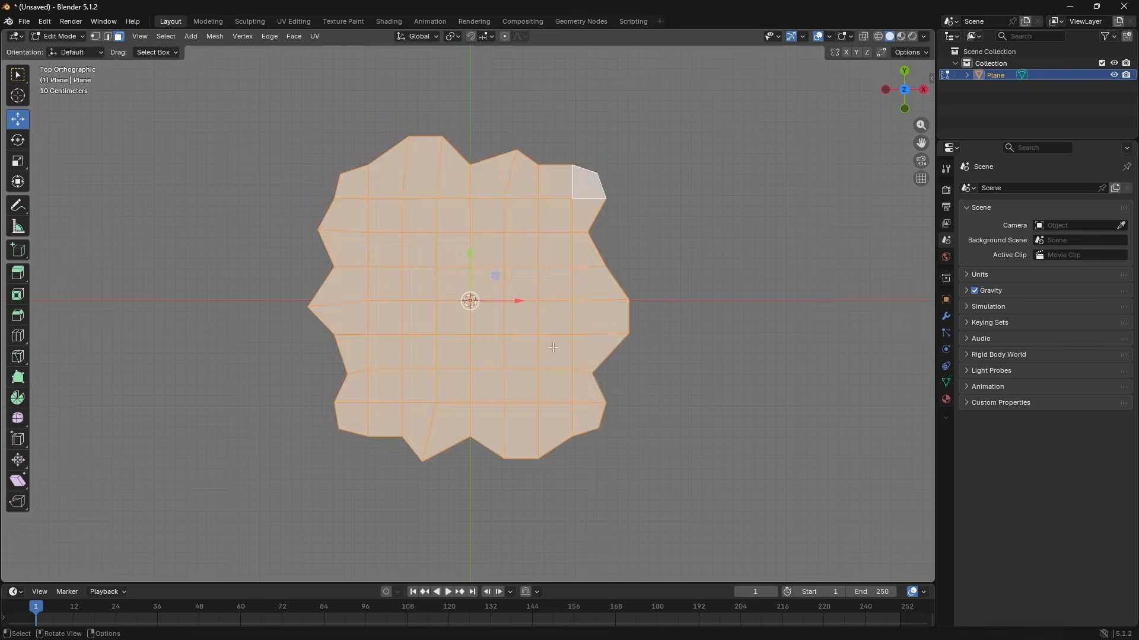
key(a)
key(a)
right_click(441, 226)
click(439, 227)
key(Tab)
scroll(674, 282, up, 3)
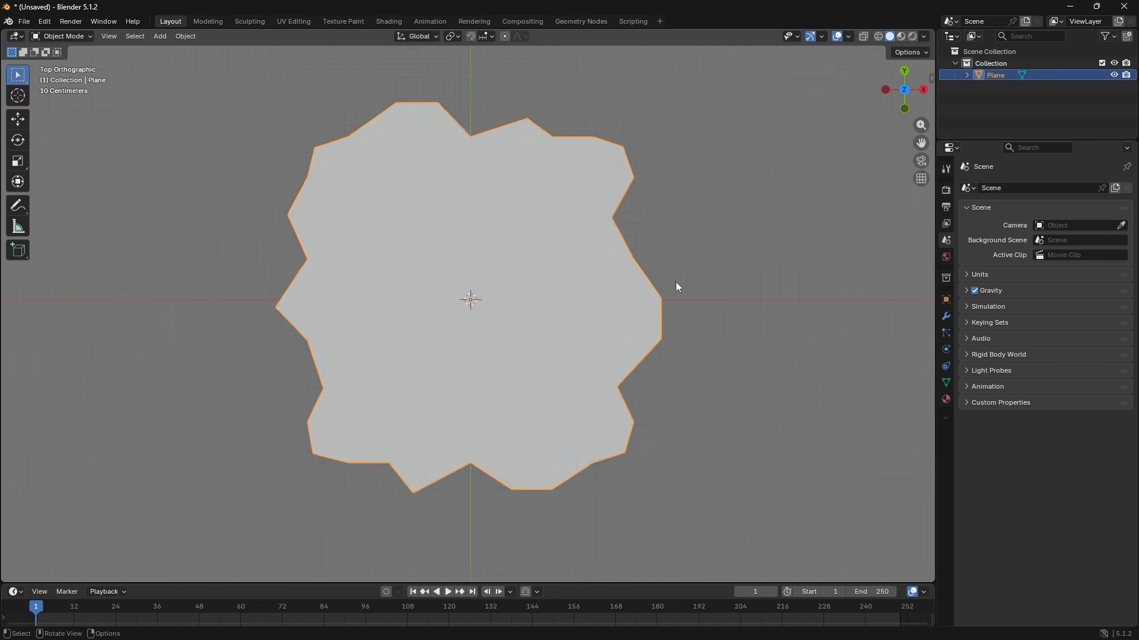
Examine the subdivided plane from an angle in Object Mode and Edit Mode, finishing in Edit Mode
key(Tab)
key(Tab)
key(Tab)
middle_drag(590, 334, 546, 289)
scroll(569, 287, down, 3)
key(Tab)
key(Tab)
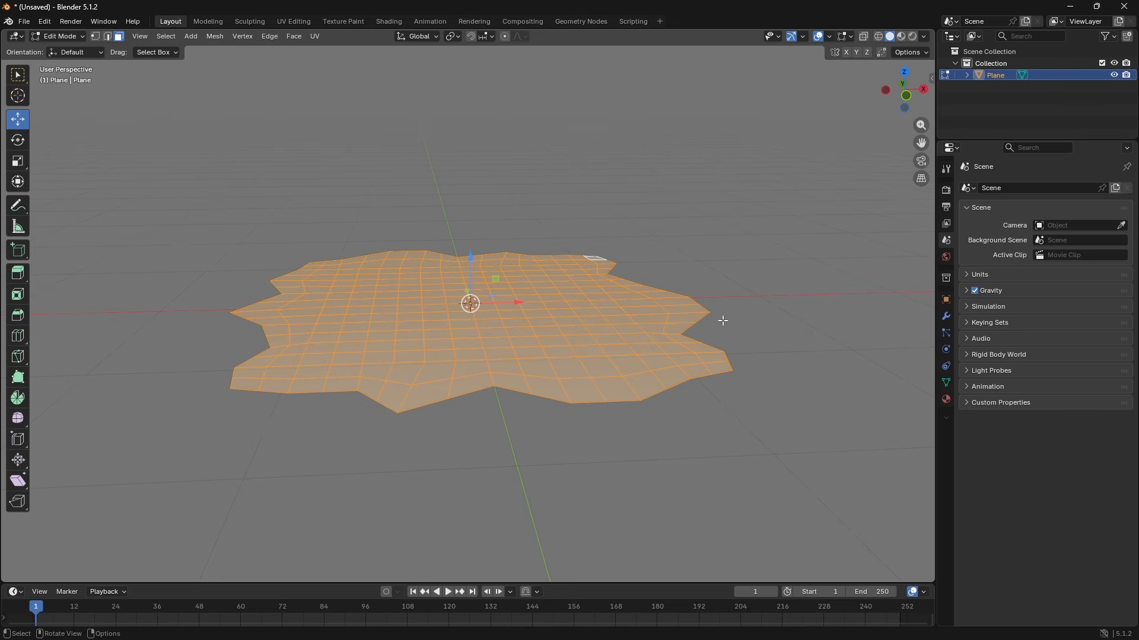
key(Tab)
key(Tab)
middle_drag(609, 323, 636, 338)
right_click(557, 325)
click(557, 325)
key(ctrl+z)
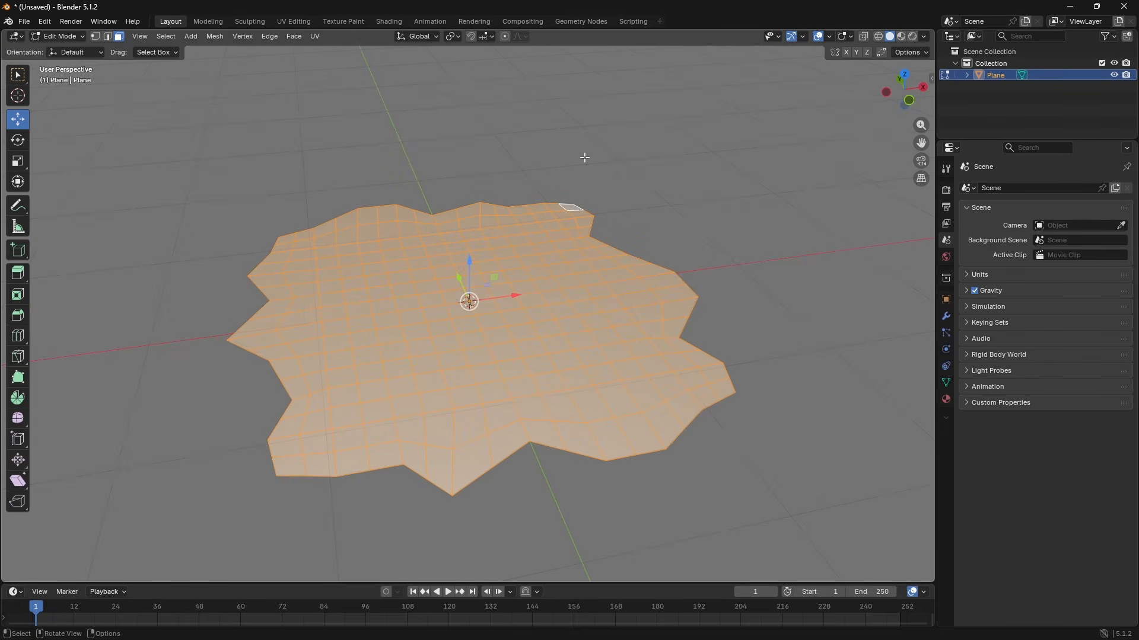
From the top view, select the plane's entire outer boundary on all four sides as edges
click(905, 74)
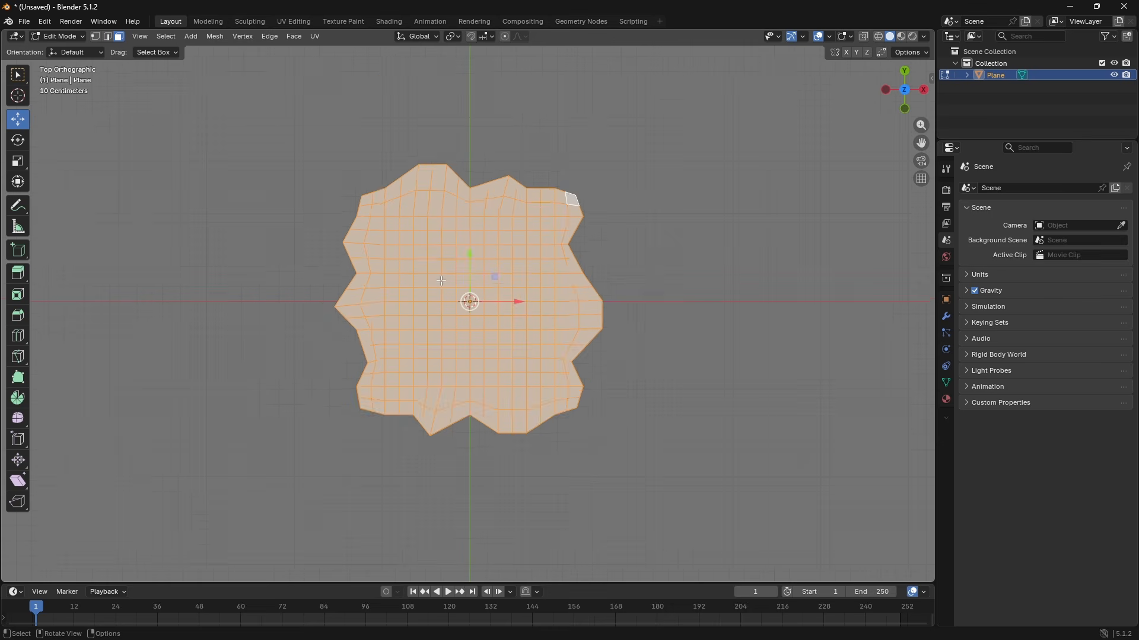
scroll(440, 280, up, 3)
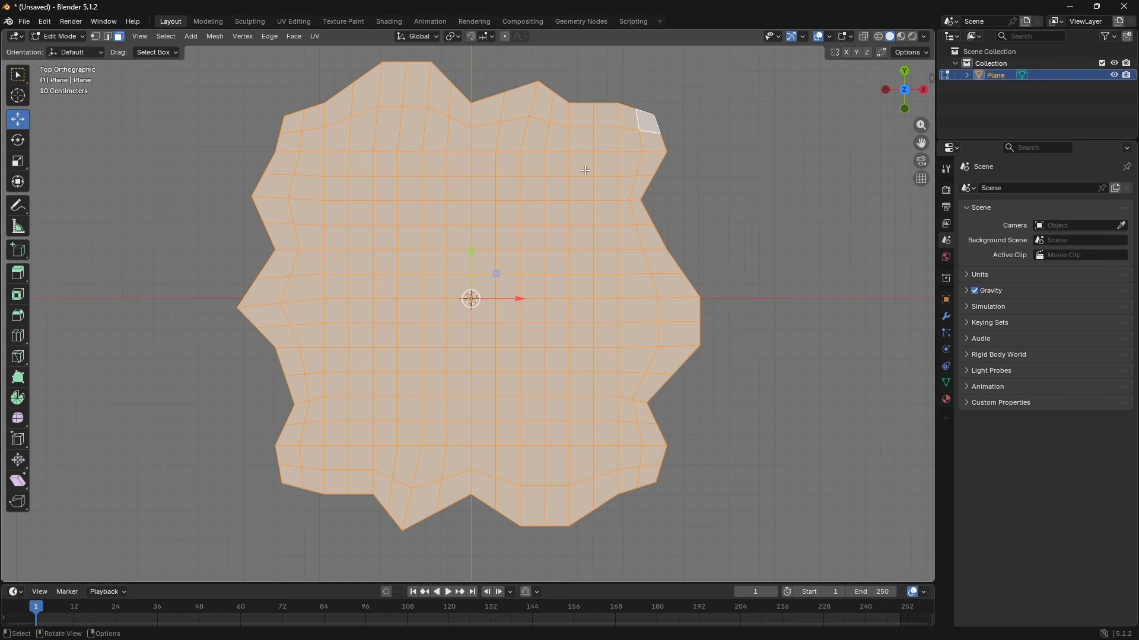
click(107, 36)
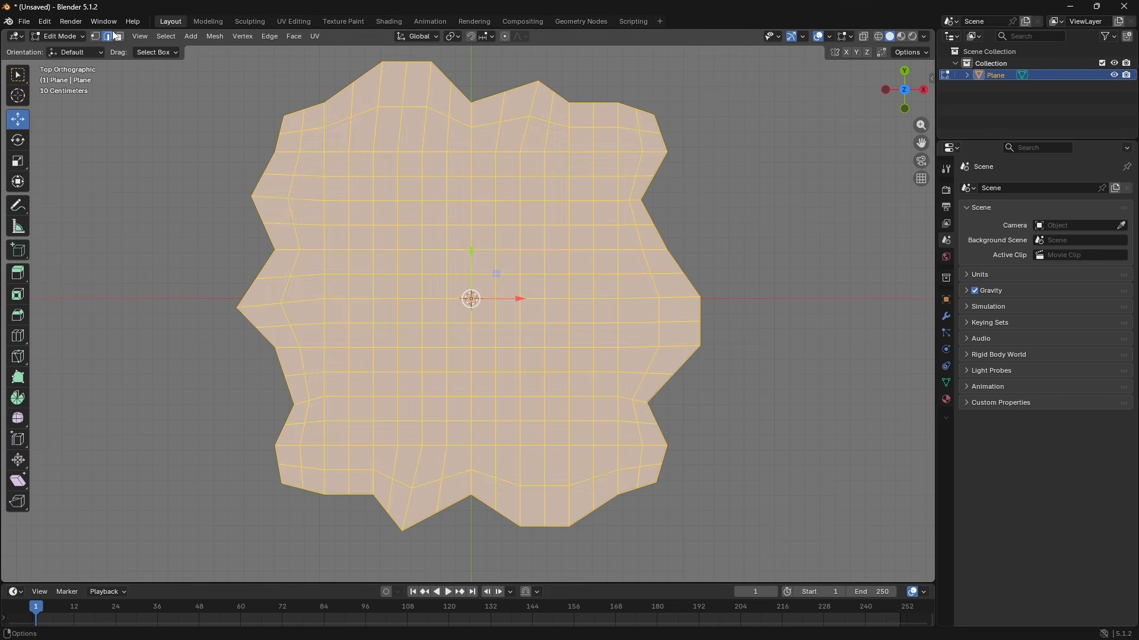
alt+click(454, 76)
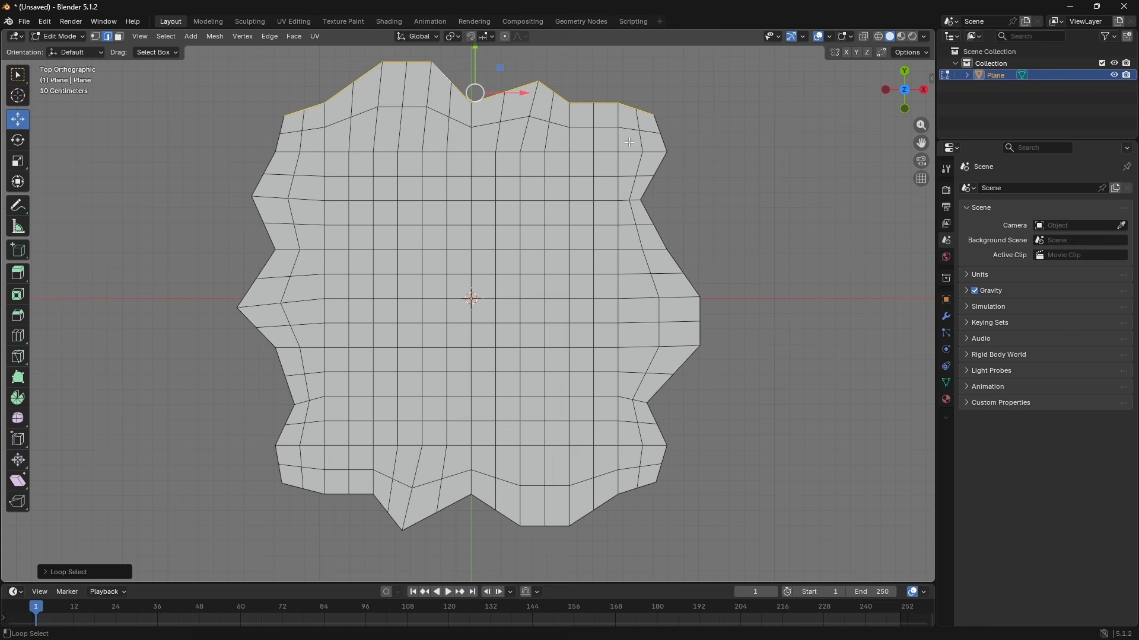
alt+shift+click(679, 141)
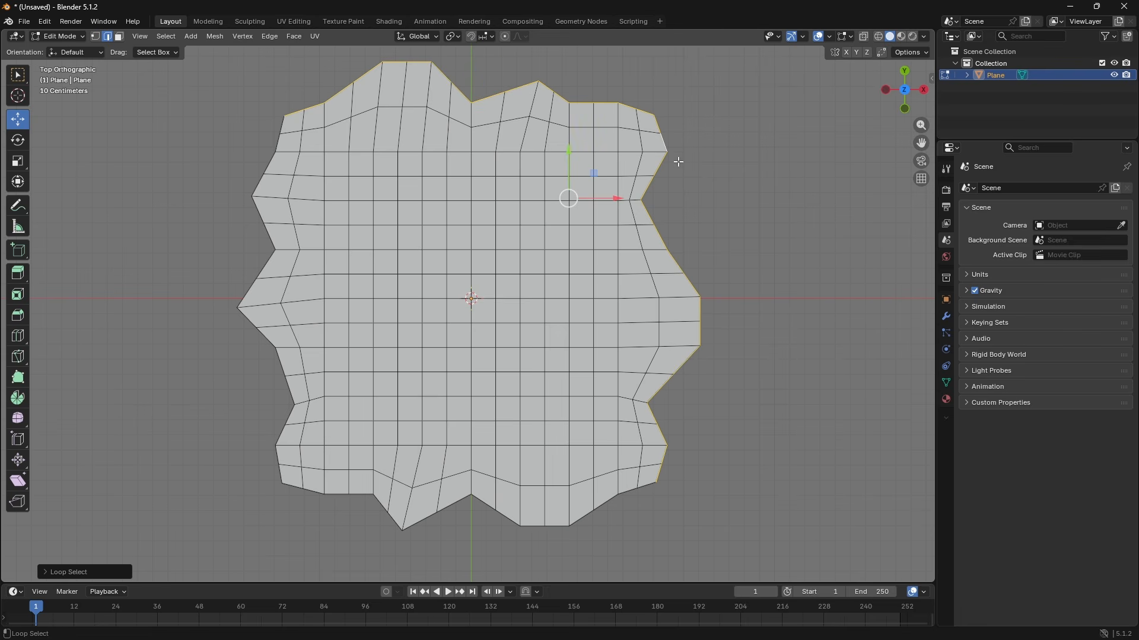
alt+shift+click(610, 521)
alt+shift+click(248, 338)
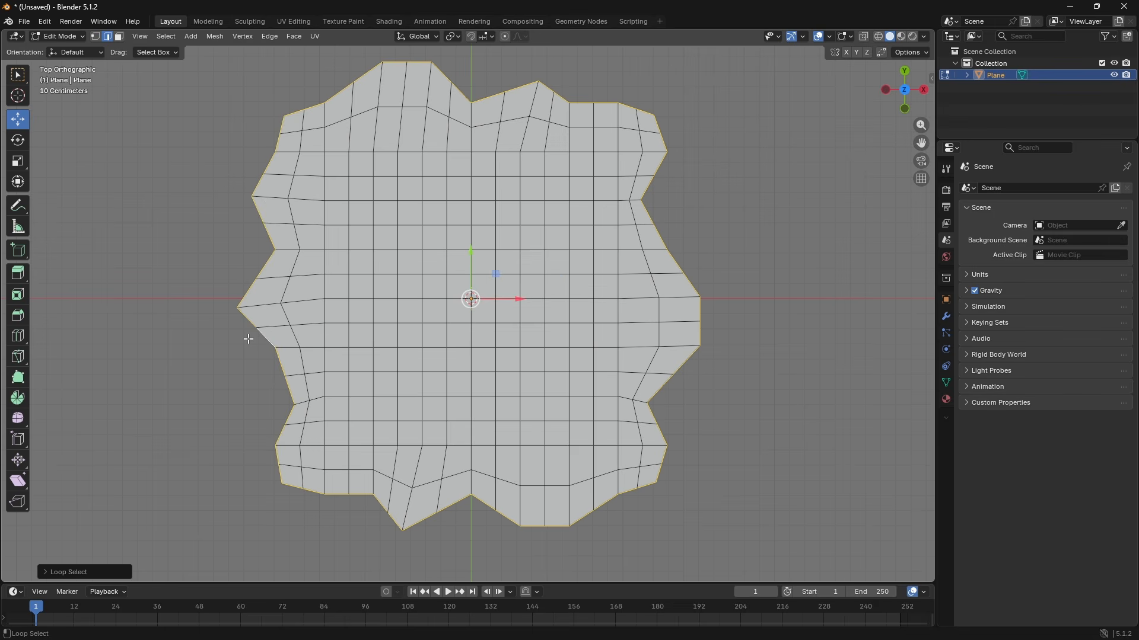
Extrude the selected boundary edges straight up in the front view to form the walls, raising the rim slightly more
click(912, 111)
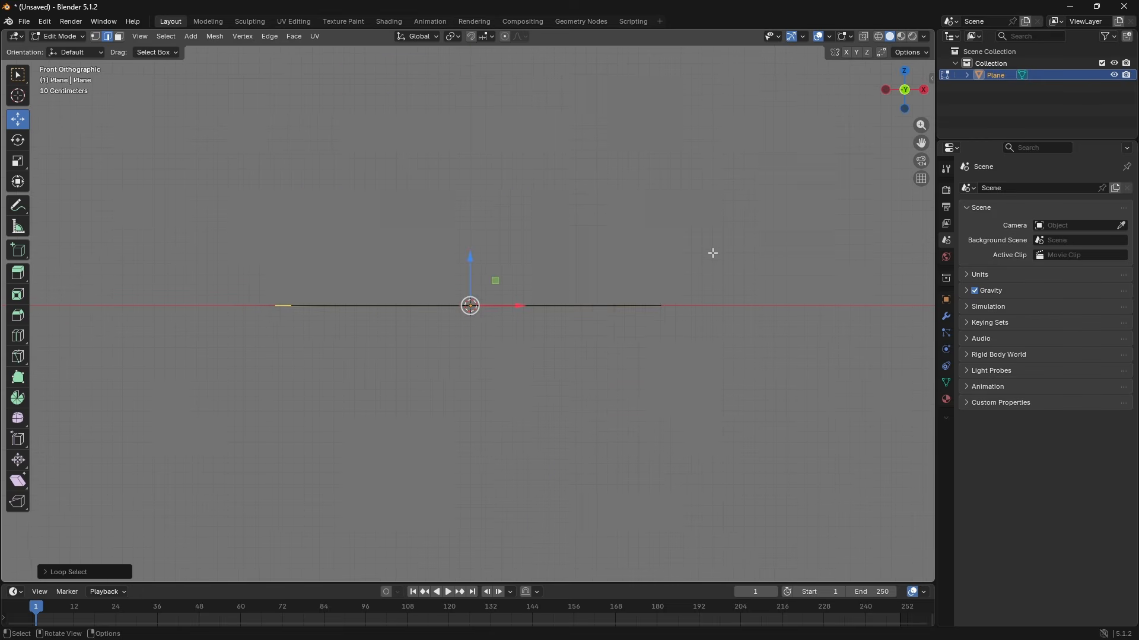
key(a)
key(g)
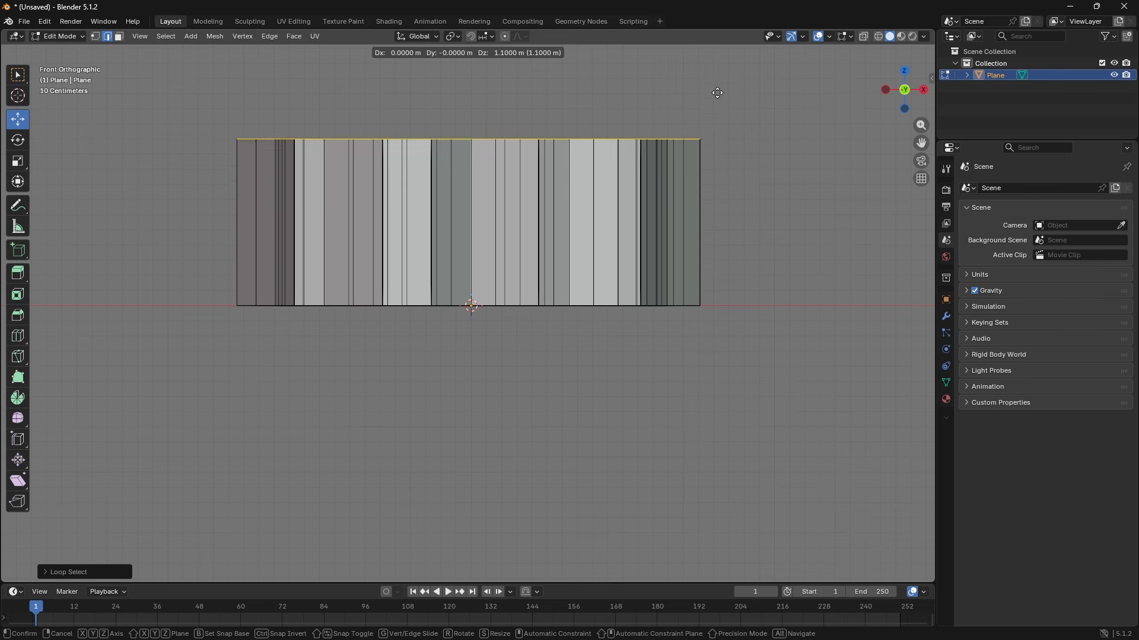
click(715, 47)
scroll(695, 140, down, 3)
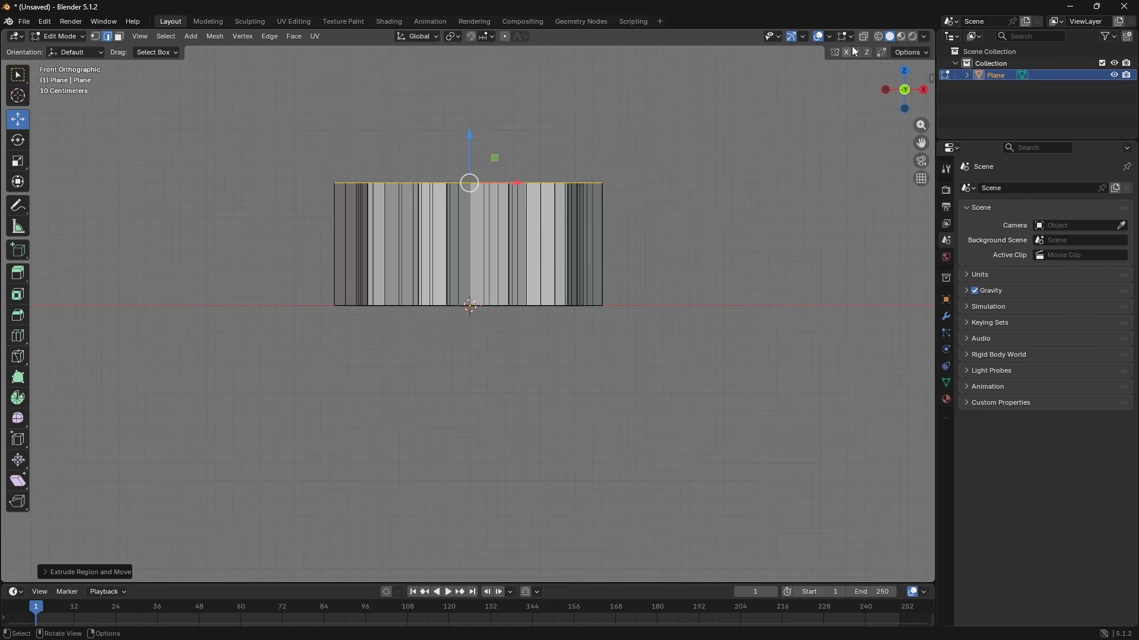
middle_drag(875, 92, 665, 256)
middle_drag(695, 213, 652, 250)
click(901, 102)
drag(462, 209, 468, 196)
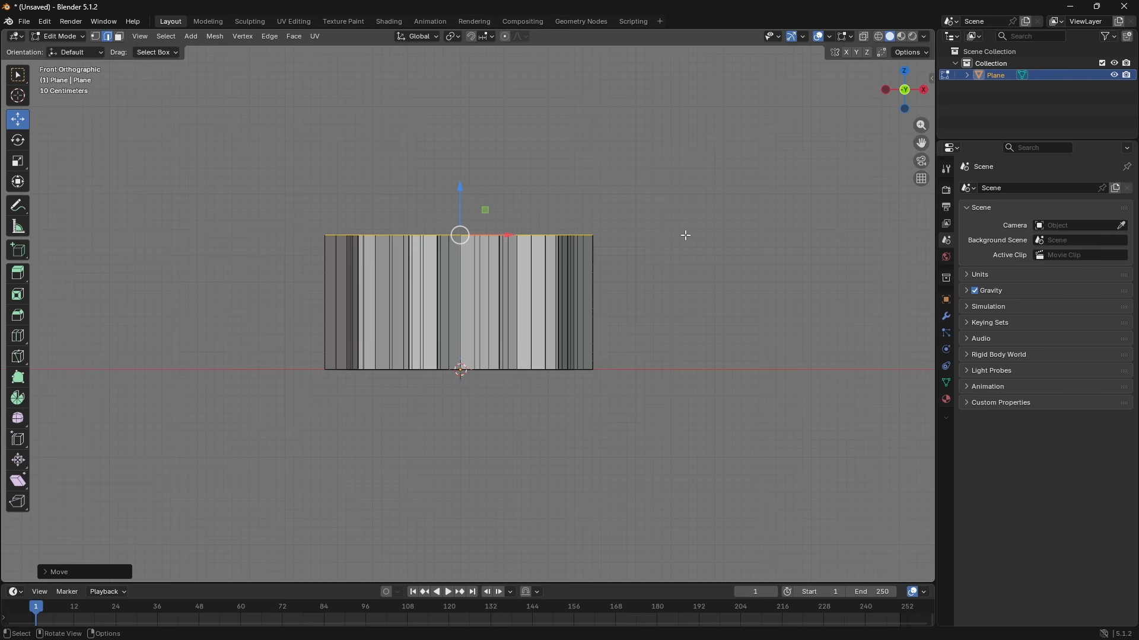
Extrude the wall rim upward again, scale it in to about 0.85 for a tapered top, and return to Object Mode
key(e)
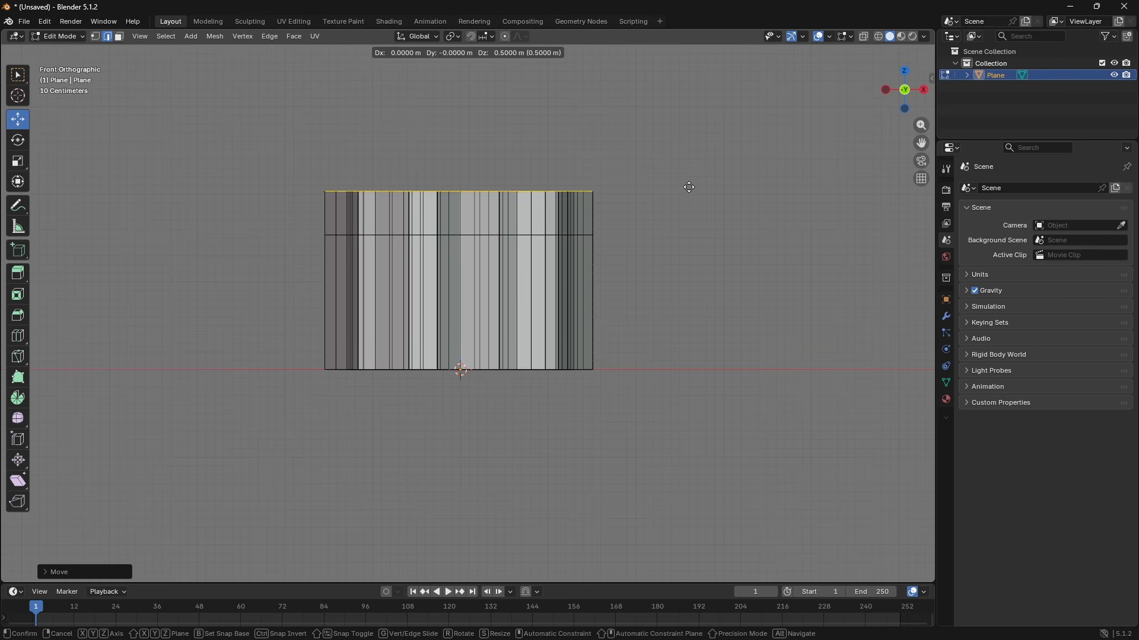
click(685, 177)
key(s)
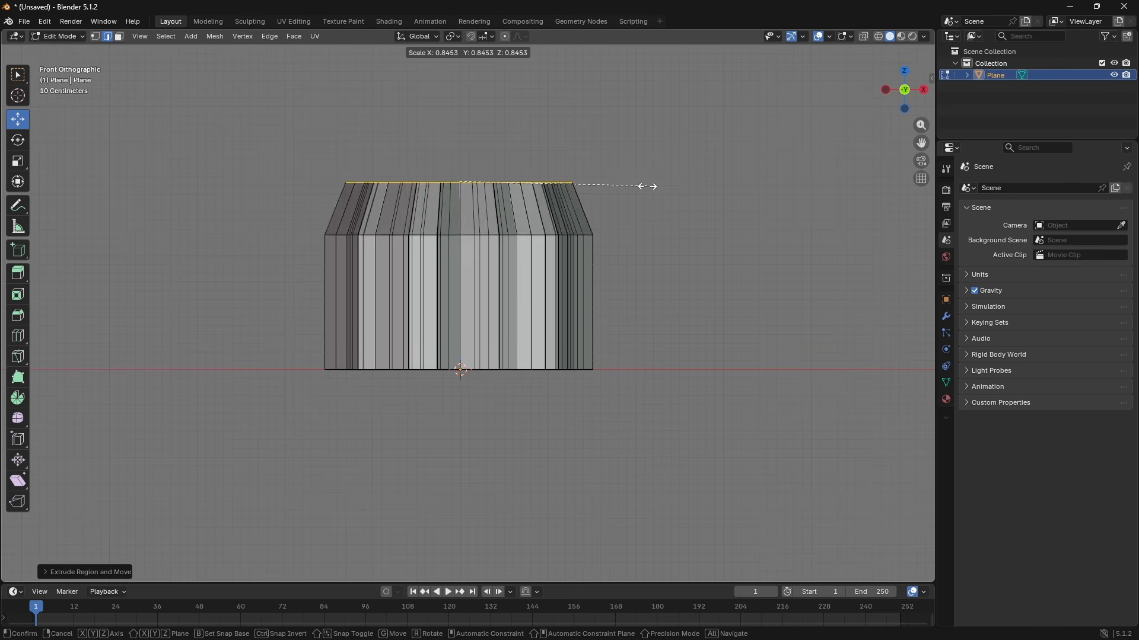
click(647, 187)
key(Tab)
middle_drag(627, 190, 380, 209)
scroll(526, 261, up, 4)
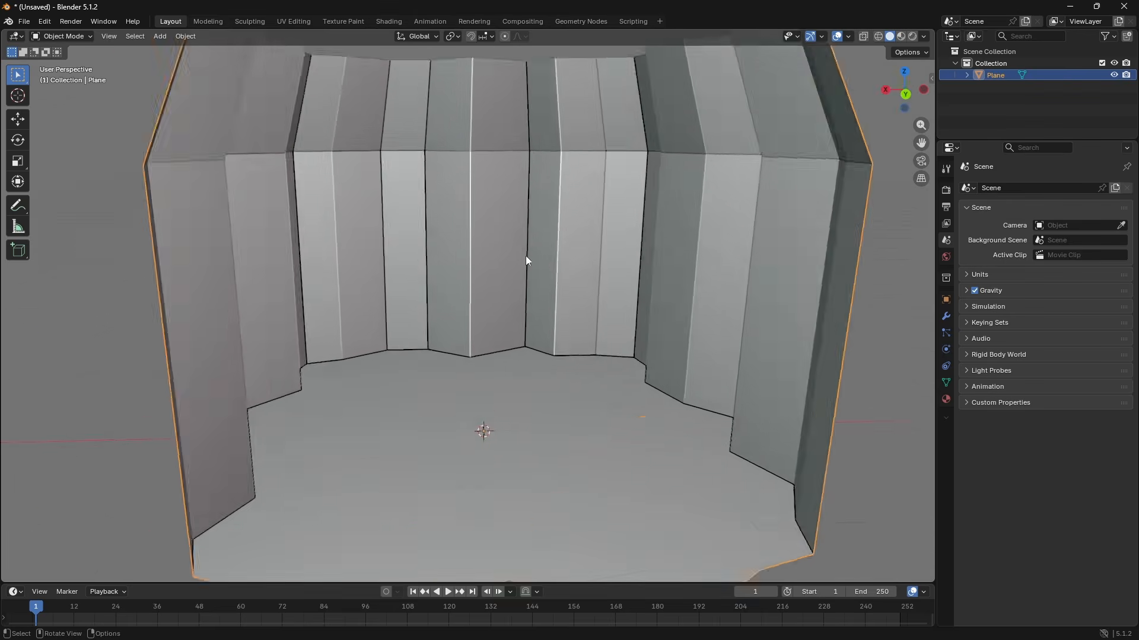
middle_drag(527, 261, 411, 198)
Try to extrude a group of faces on the tapered wall outward and move them level with that wall section
key(Tab)
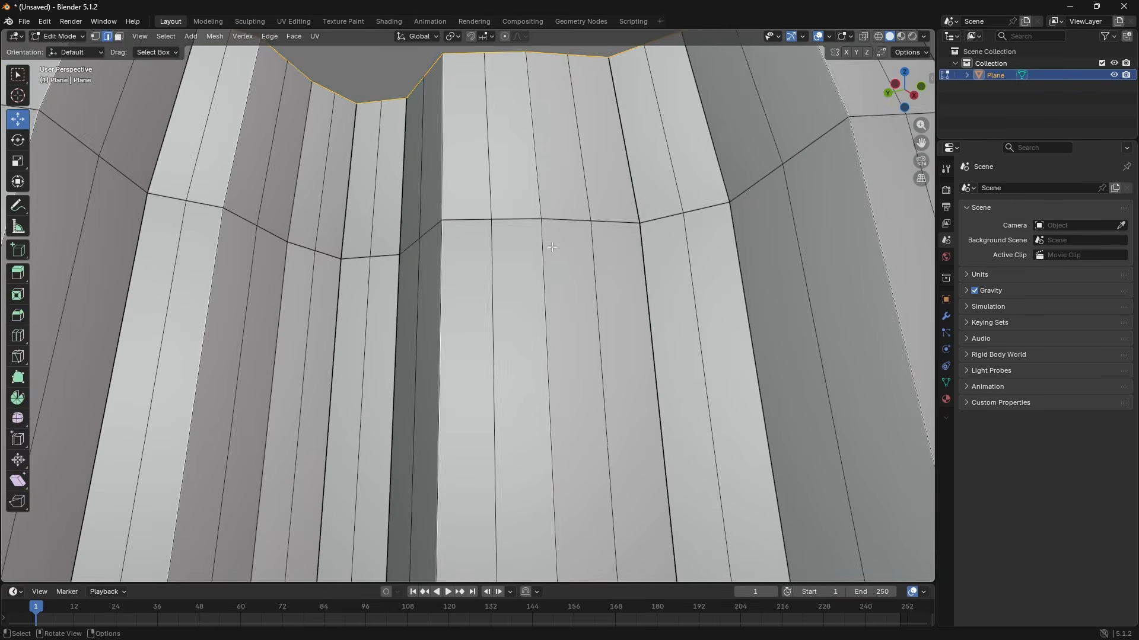
middle_drag(551, 247, 488, 226)
drag(378, 168, 508, 212)
scroll(508, 211, up, 1)
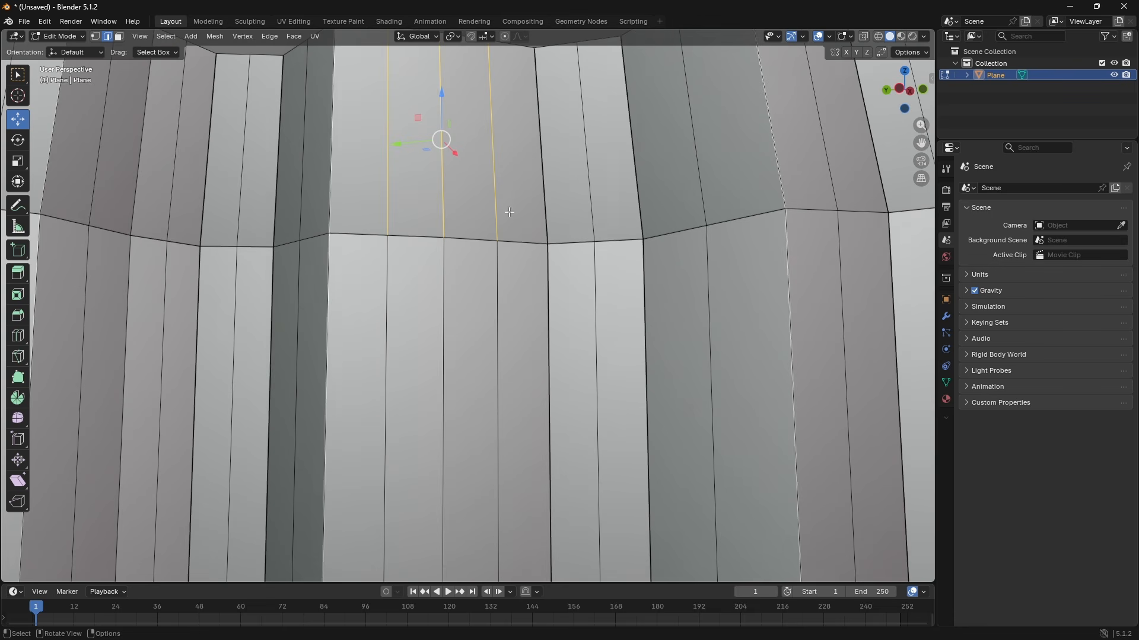
key(3)
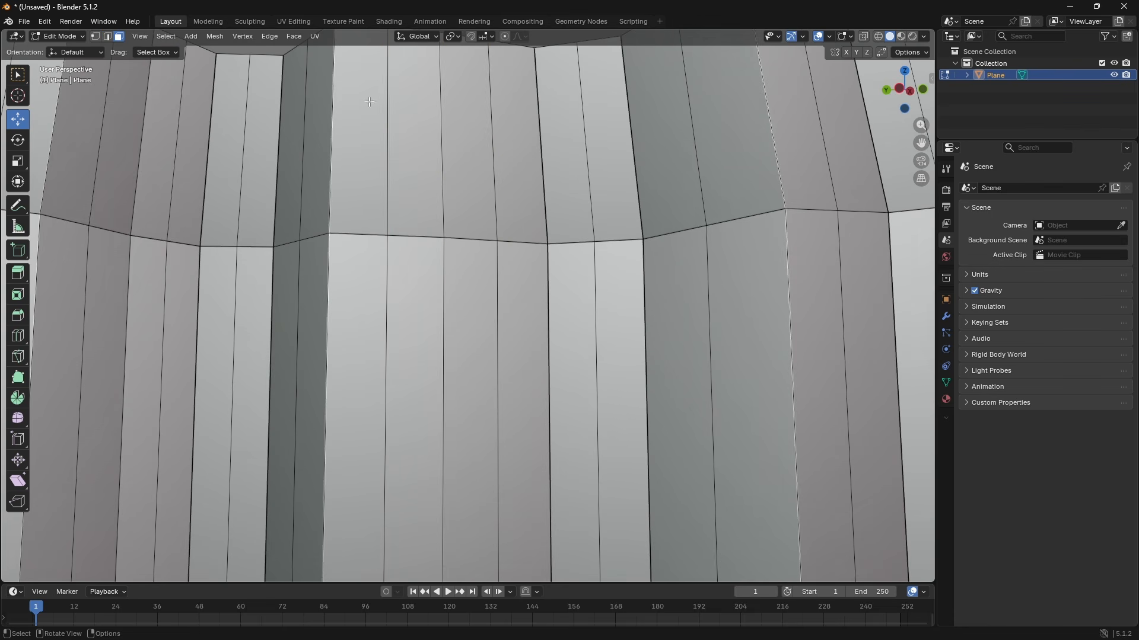
middle_drag(534, 206, 535, 251)
scroll(535, 251, down, 8)
middle_drag(536, 148, 624, 155)
click(915, 100)
key(e)
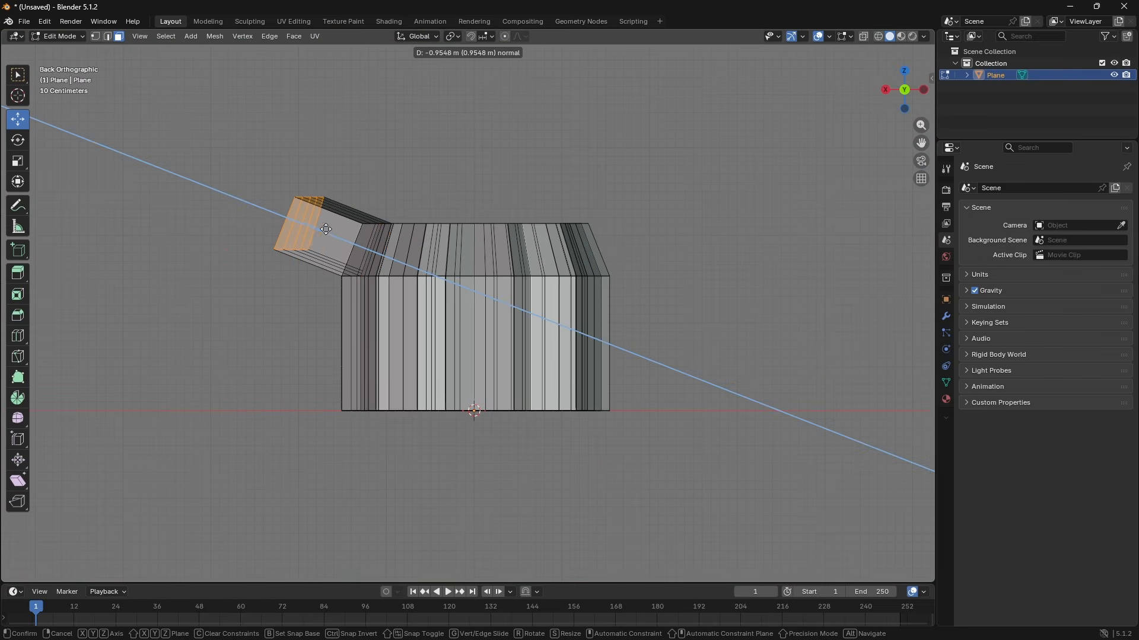
click(327, 227)
key(g)
click(279, 246)
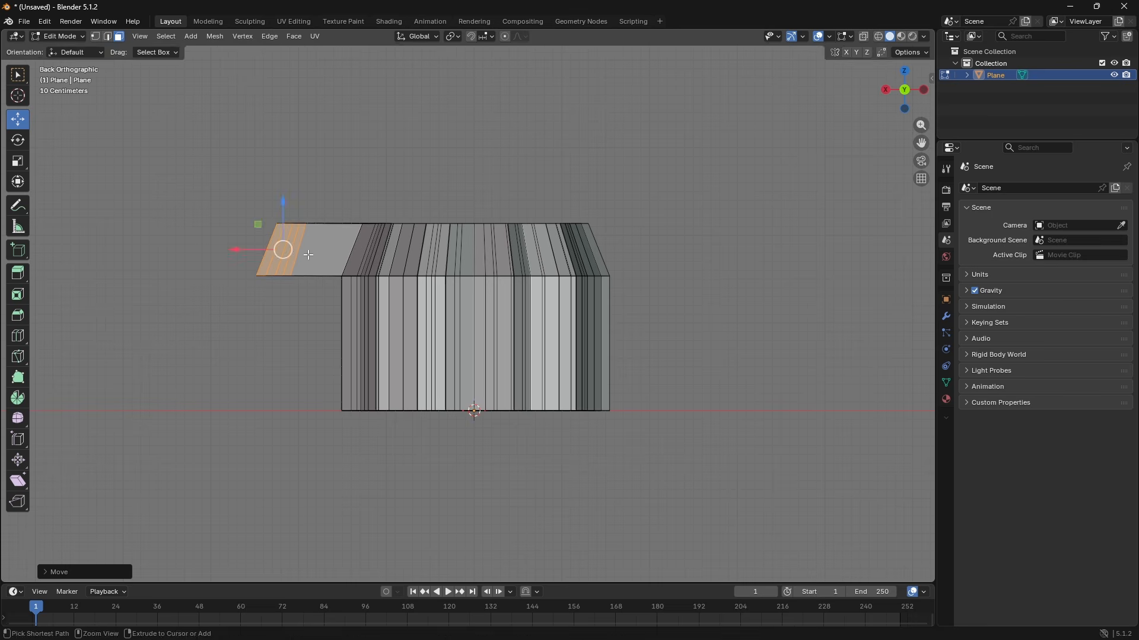
Try to rotate the end faces of the side extrusion and extrude them outward again
key(r)
click(336, 236)
middle_drag(336, 236, 373, 260)
key(e)
click(261, 264)
Undo the side extrusions together with their move and rotation
key(ctrl+z)
middle_drag(482, 215, 706, 223)
key(ctrl+z)
key(ctrl+z)
key(ctrl+z)
key(ctrl+z)
key(ctrl+z)
key(Tab)
key(Tab)
Bevel the edge loop between the straight and tapered wall sections by about 0.1 m with one segment
middle_drag(752, 182, 356, 140)
key(Tab)
key(Tab)
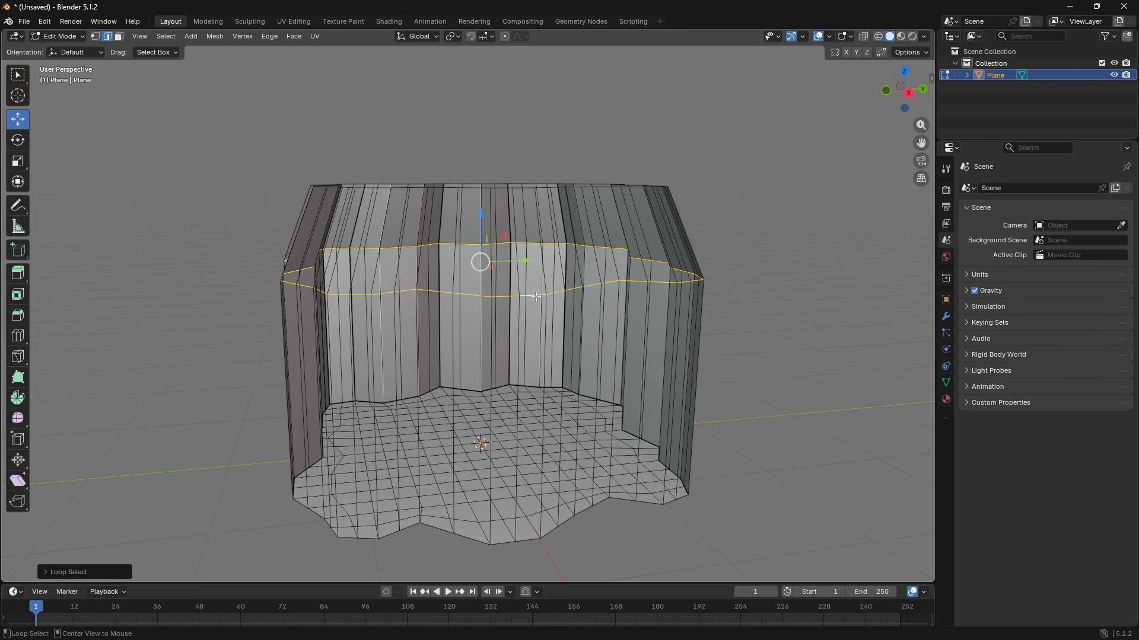
alt+click(537, 294)
middle_drag(537, 293, 509, 300)
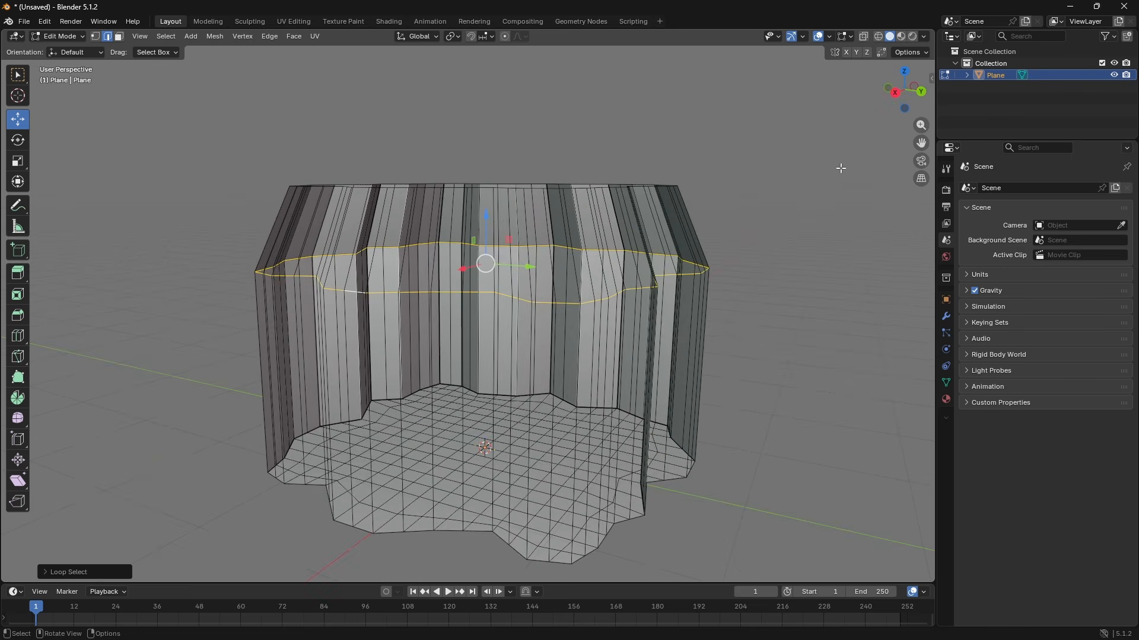
click(898, 94)
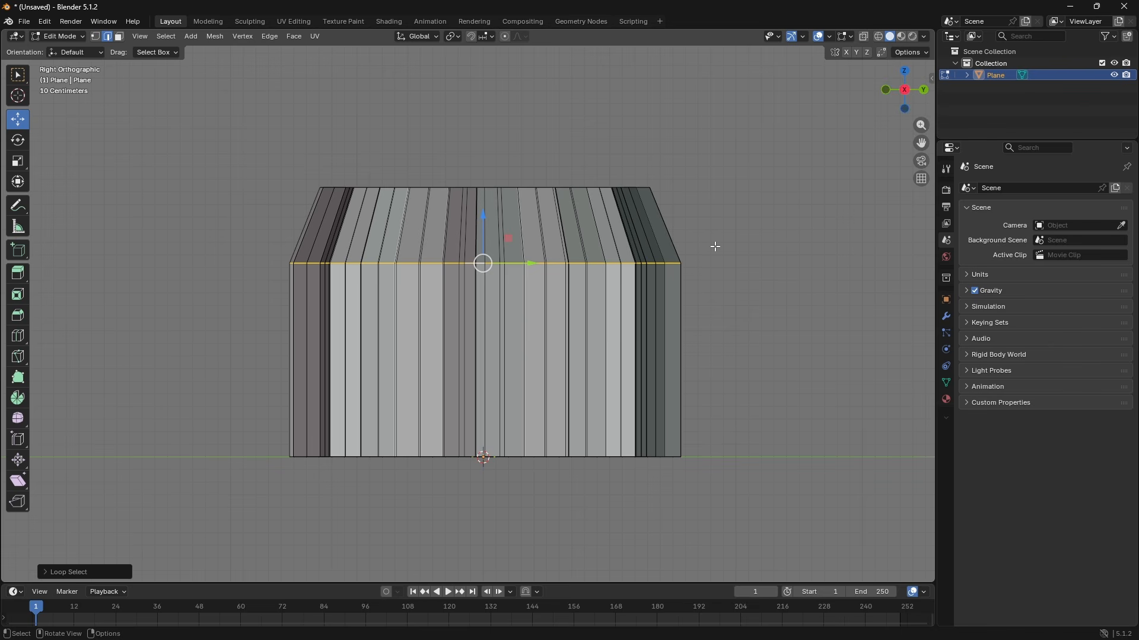
key(ctrl+b)
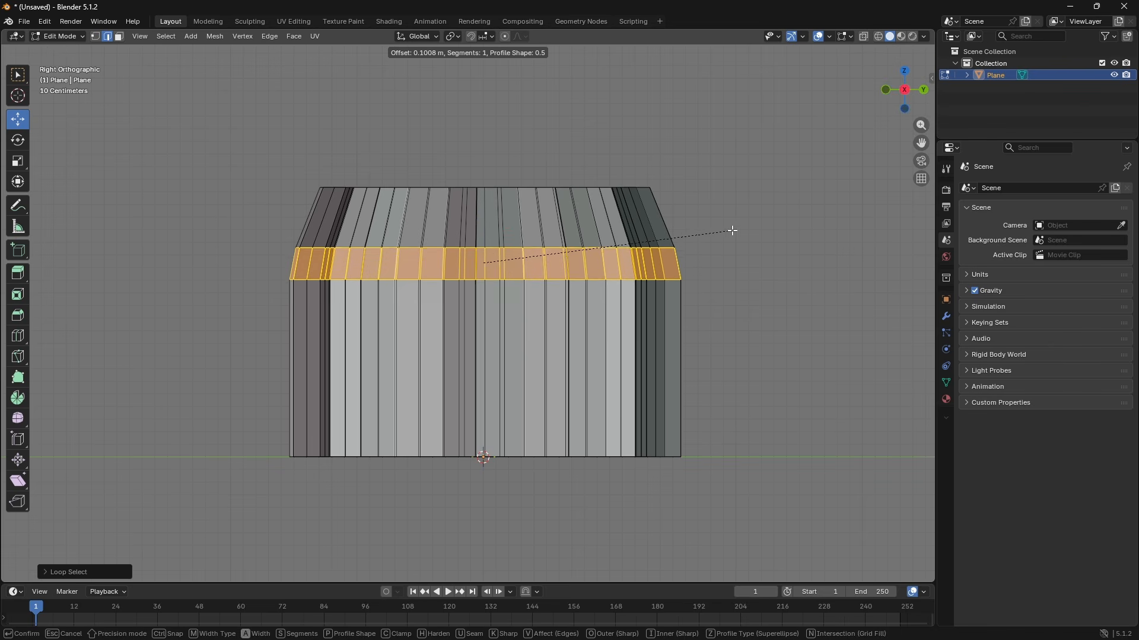
click(730, 231)
Extrude the beveled band of faces and scale it inward to form a ledge ring inside the walls
middle_drag(682, 264, 800, 190)
key(g)
key(z)
key(z)
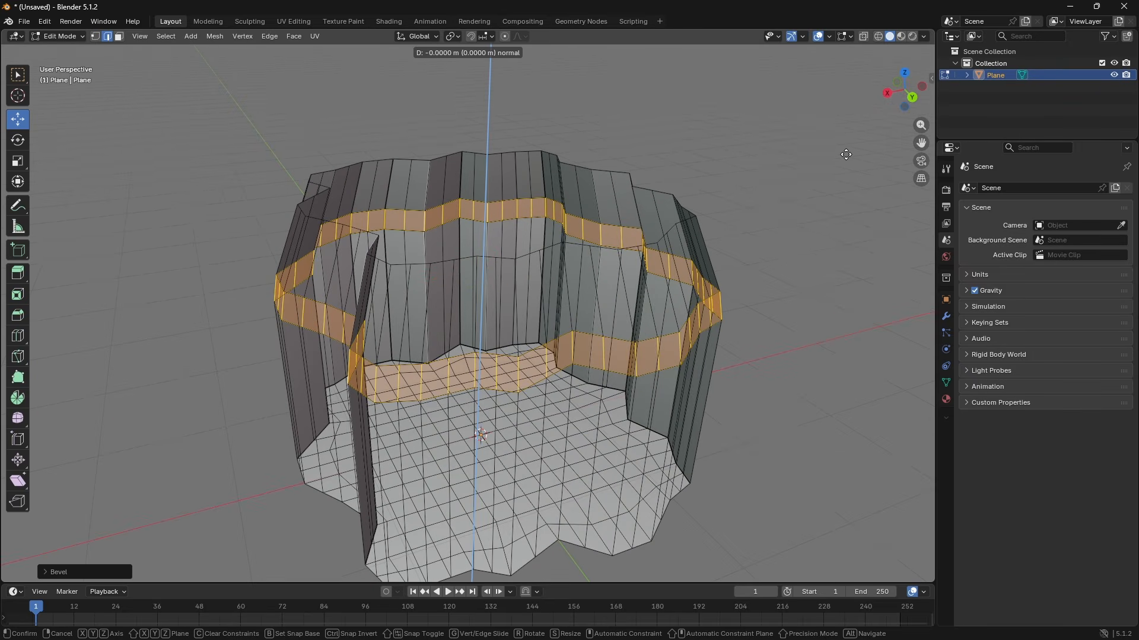
key(s)
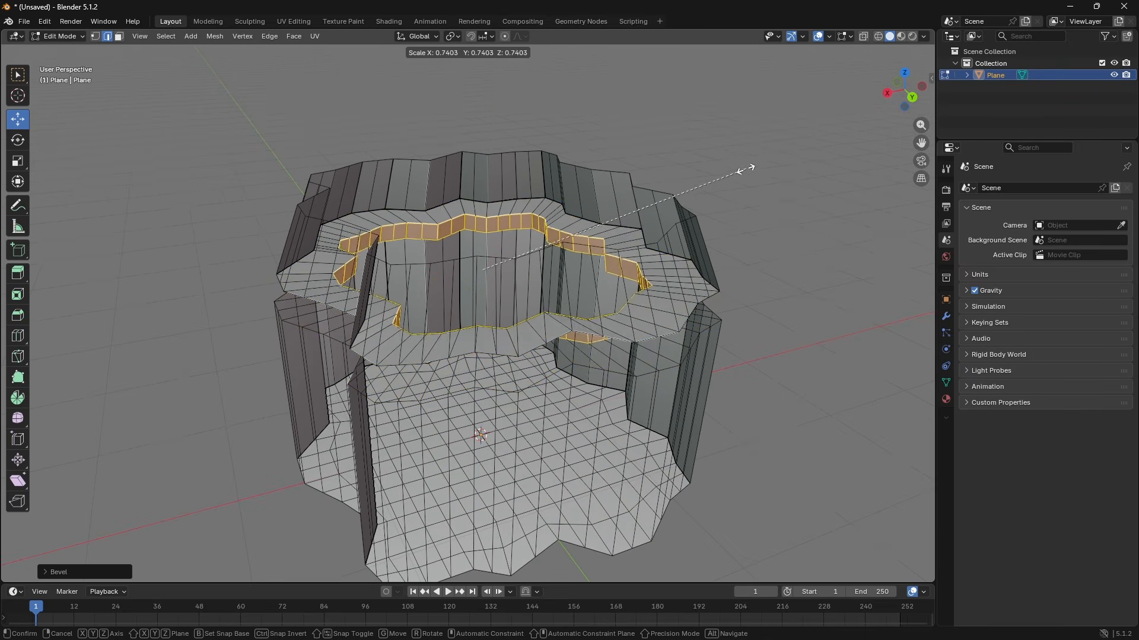
click(705, 172)
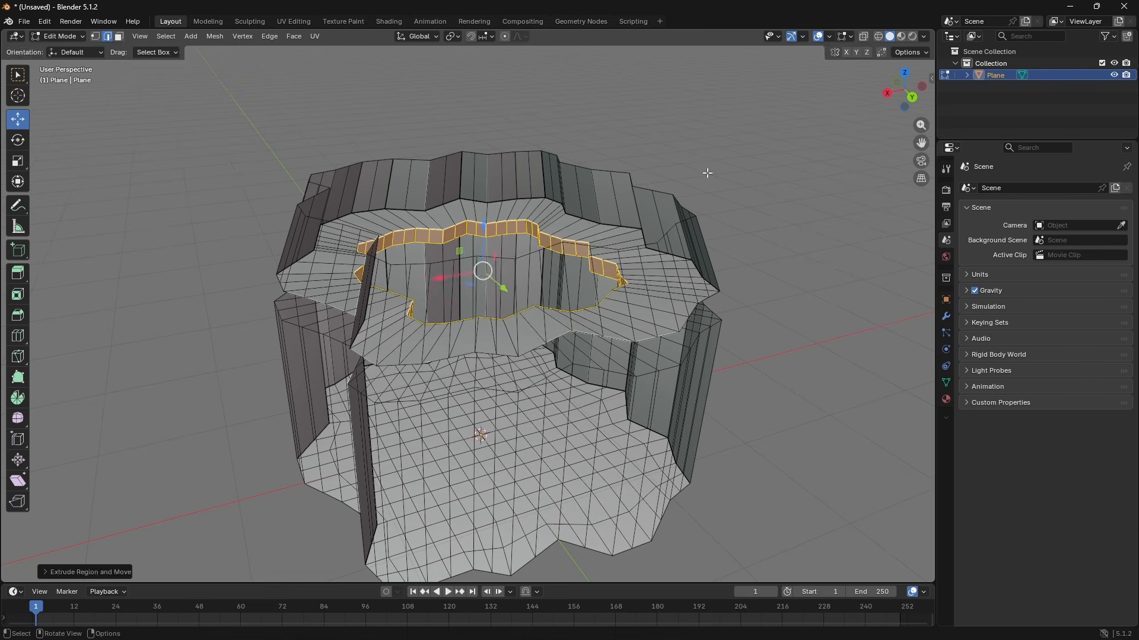
Scale the ledge's inner band of faces in slightly further and return to Object Mode
key(Tab)
middle_drag(706, 172, 625, 183)
scroll(625, 211, up, 3)
key(Tab)
key(s)
click(617, 212)
key(Tab)
Examine the ledge and the walls from above, from the side and from underneath
scroll(625, 183, up, 3)
middle_drag(619, 235, 663, 359)
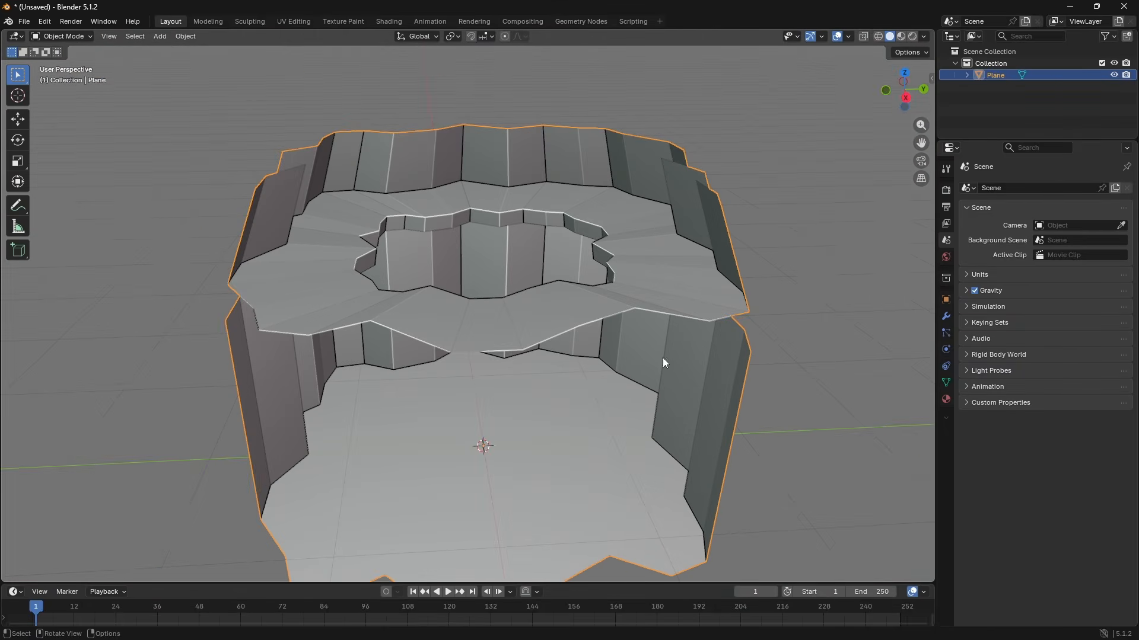
middle_drag(578, 350, 787, 40)
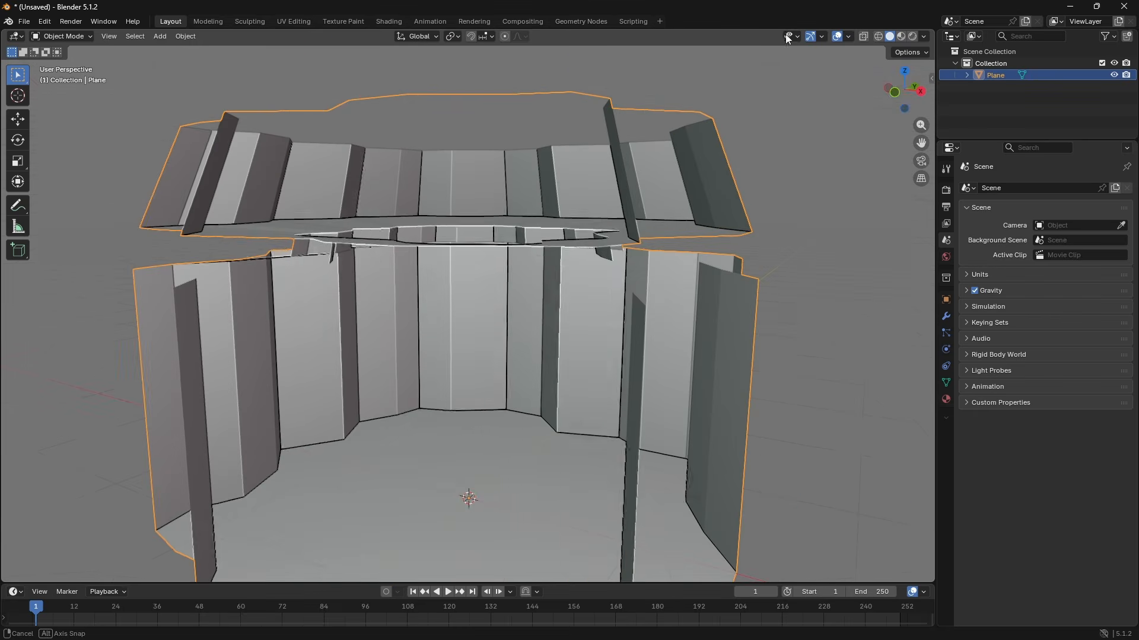
middle_drag(692, 123, 592, 175)
scroll(558, 165, down, 4)
scroll(558, 174, up, 5)
scroll(592, 175, down, 9)
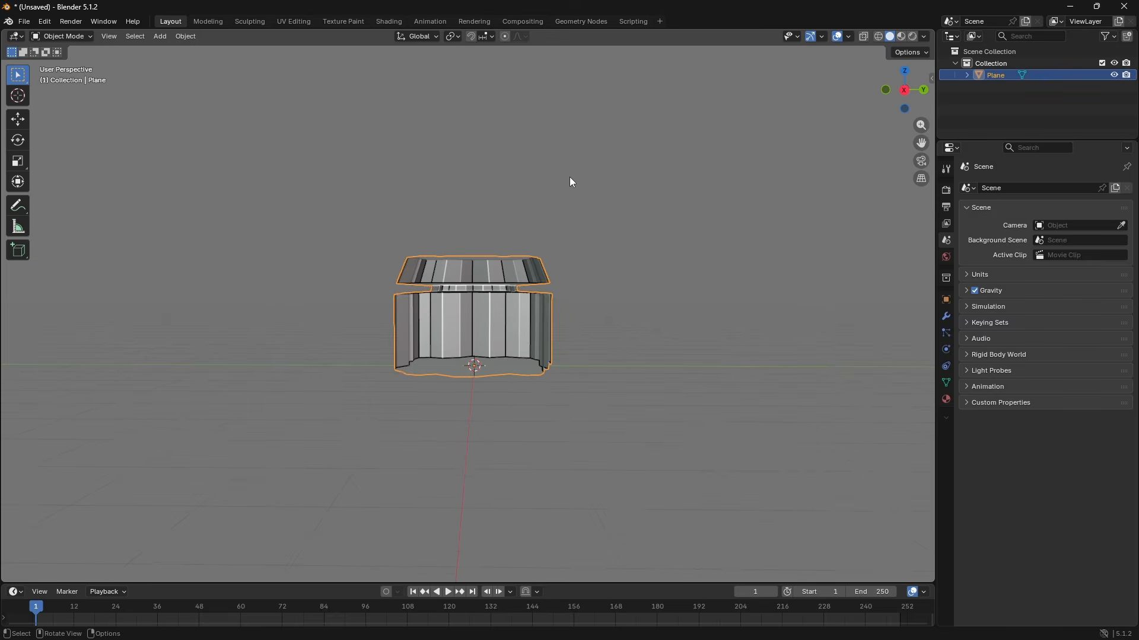
scroll(533, 214, up, 5)
middle_drag(499, 247, 446, 210)
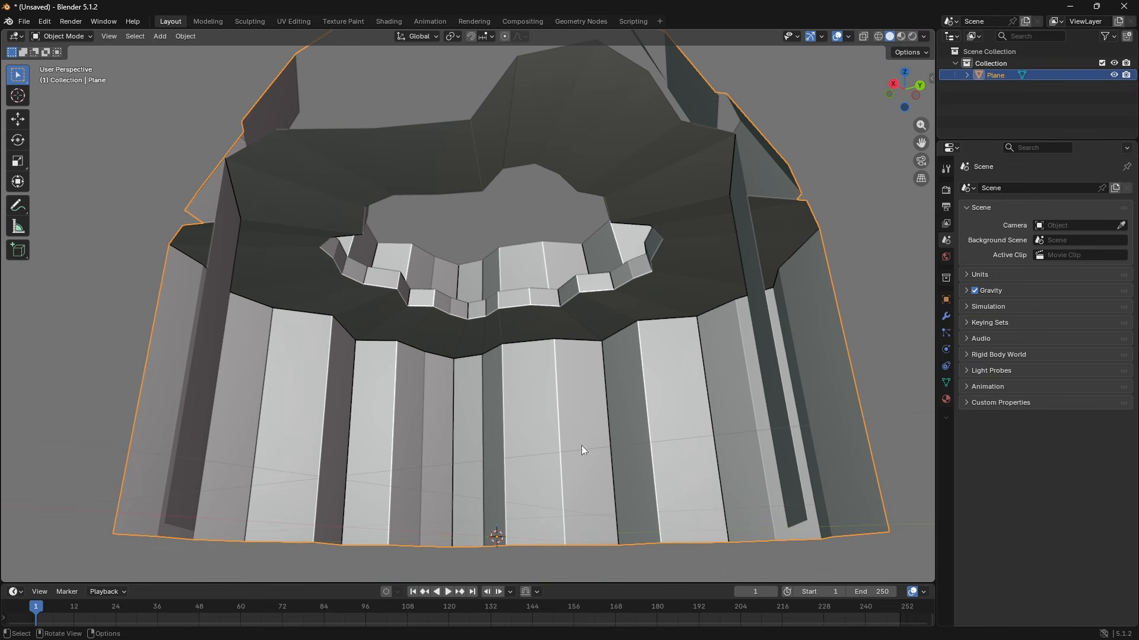
scroll(529, 497, down, 5)
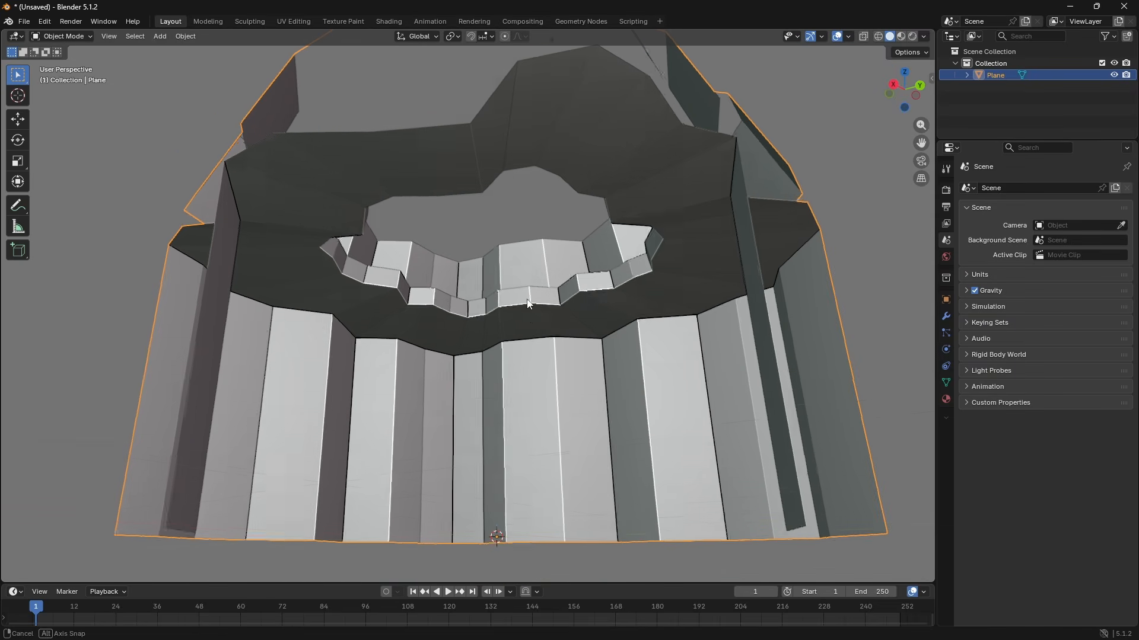
middle_drag(530, 497, 507, 451)
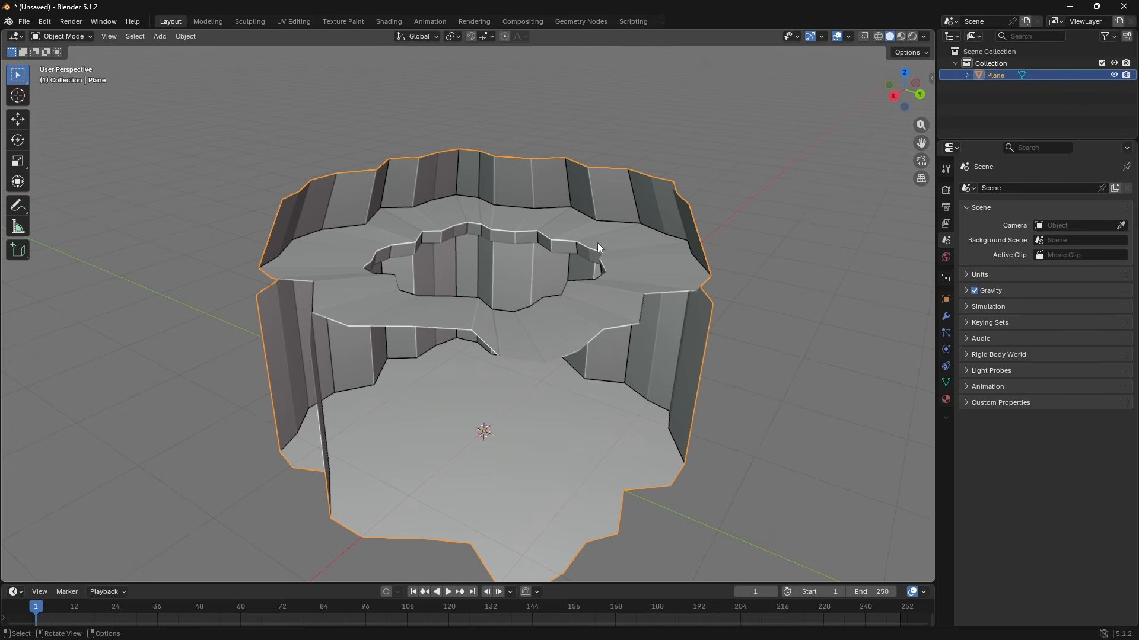
middle_drag(597, 248, 615, 229)
key(q)
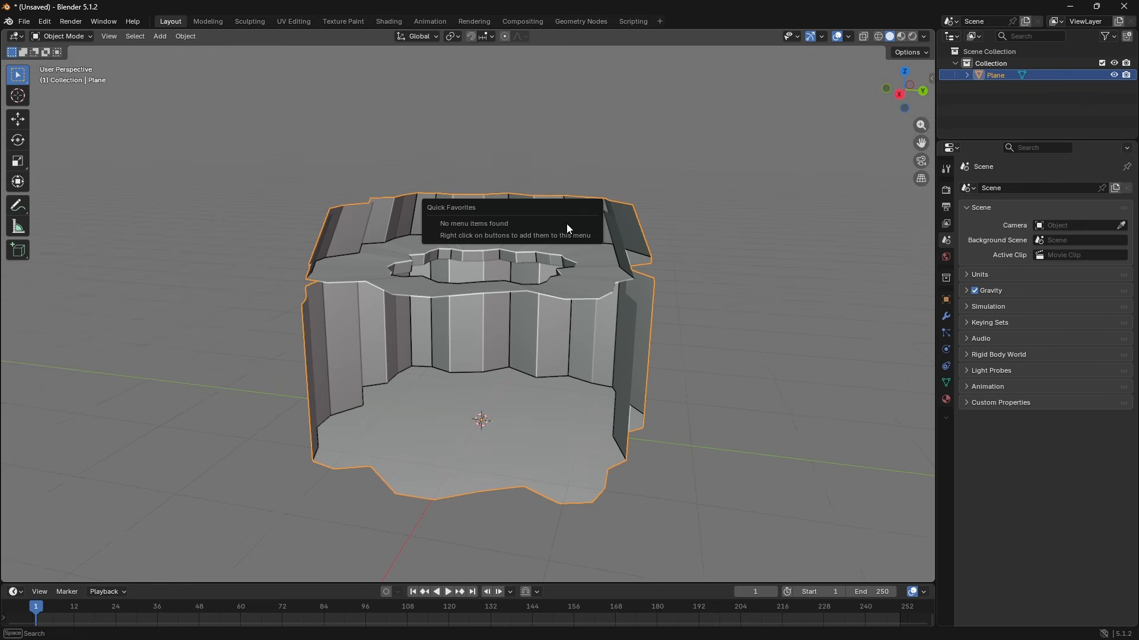
click(667, 169)
Raise the top edge loop of the upper walls in the right side view and scale it slightly outward
key(Tab)
middle_drag(667, 170, 699, 177)
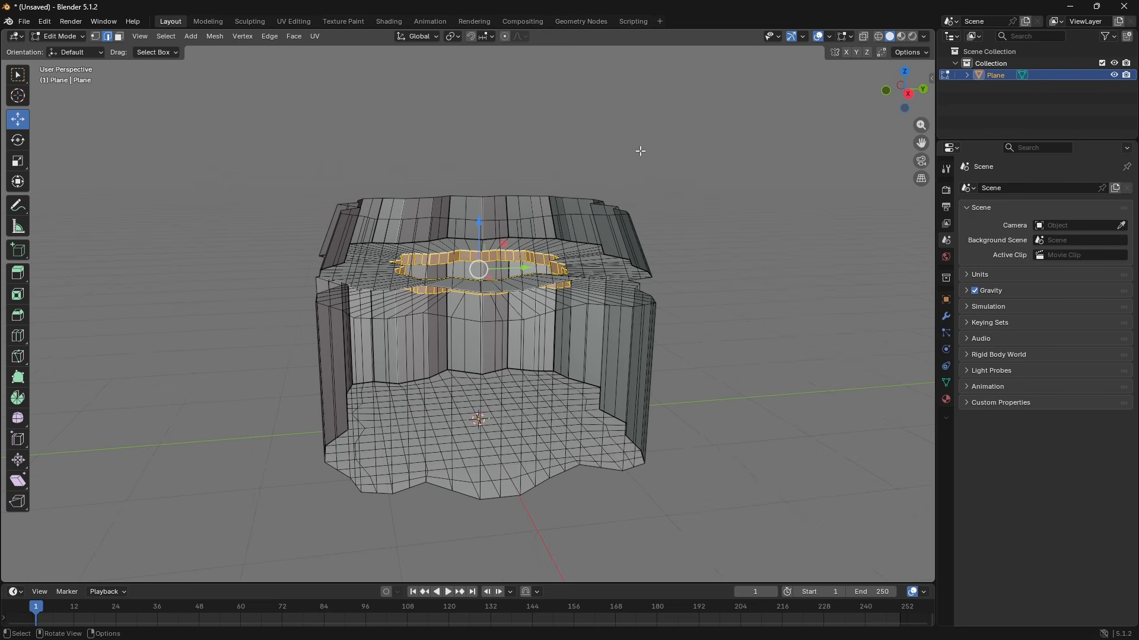
key(alt+a)
alt+click(482, 220)
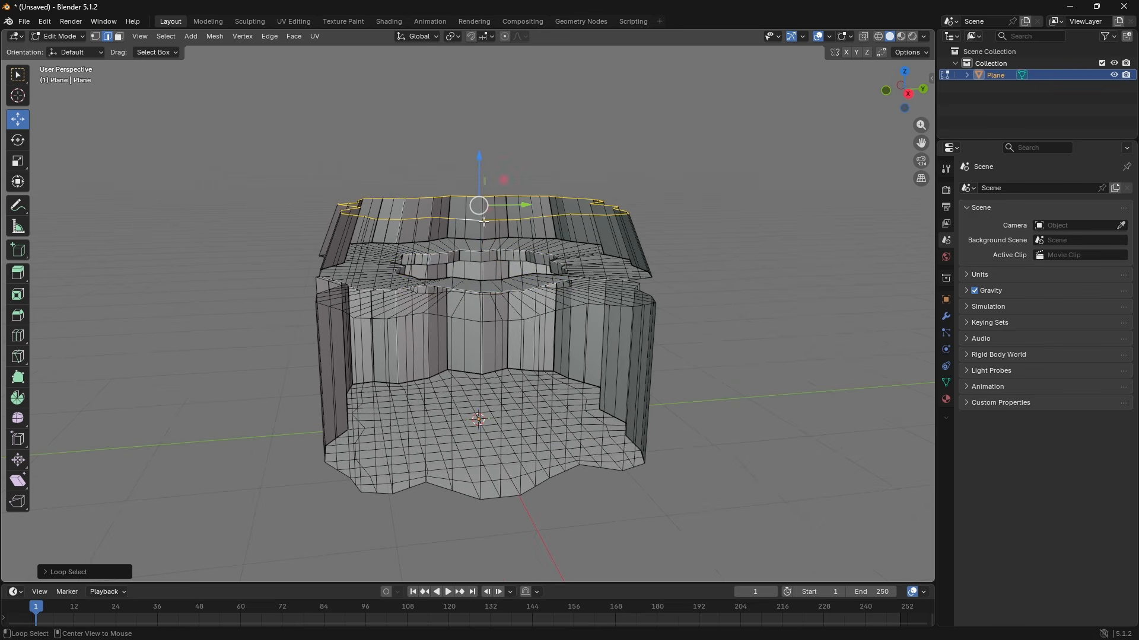
click(910, 92)
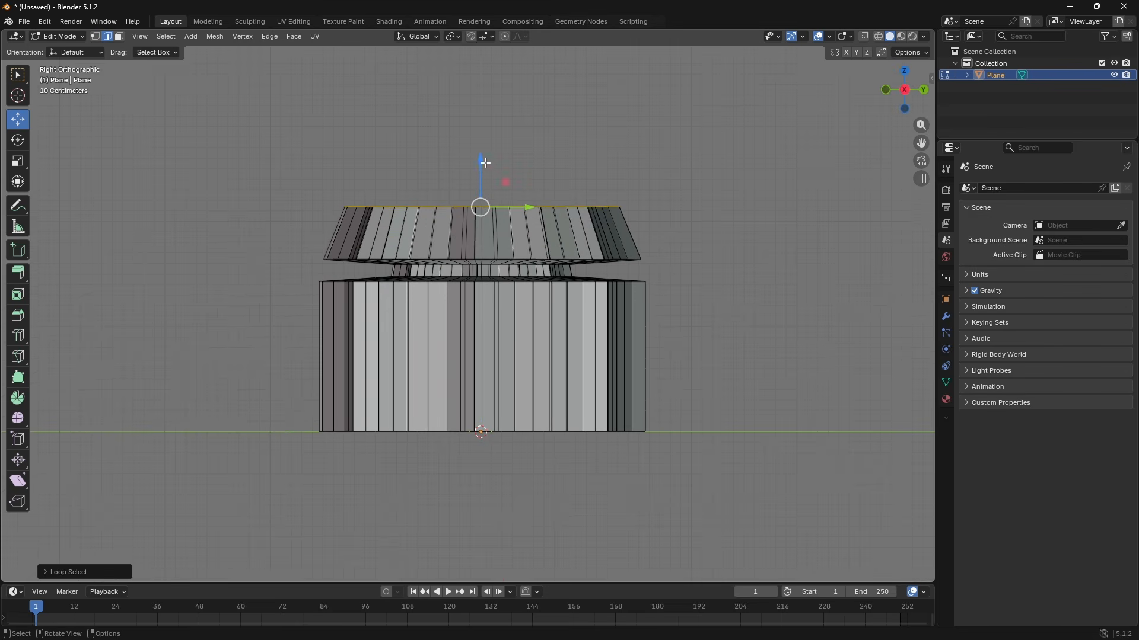
drag(485, 163, 488, 136)
key(s)
click(640, 169)
Extrude the top edge loop upward, scale it inward to form a tapered tier, and return to Object Mode
key(e)
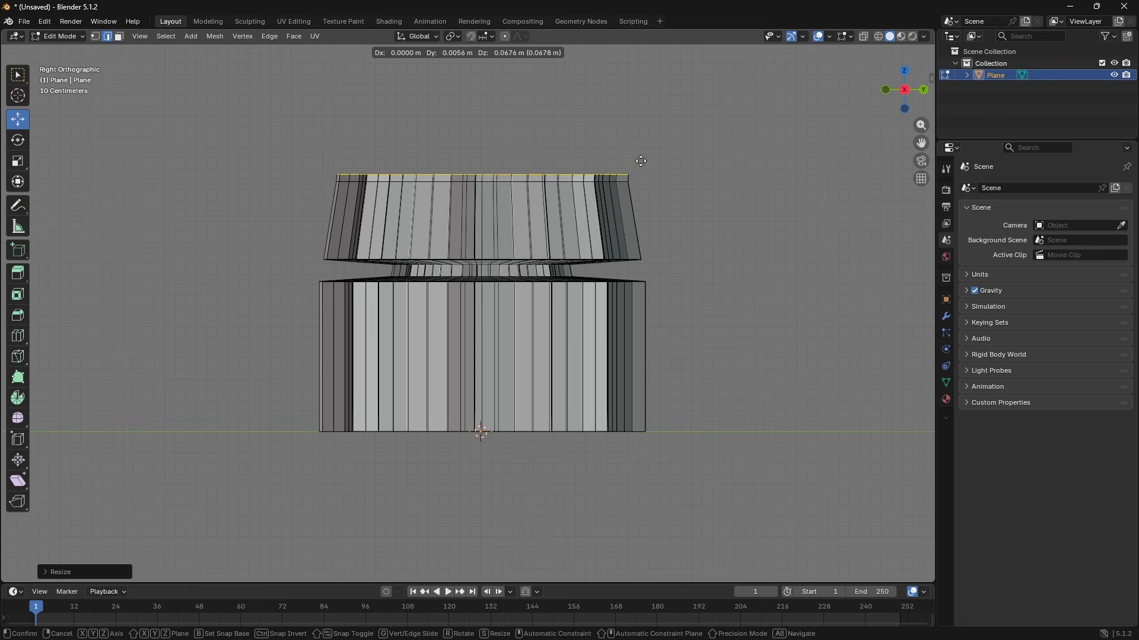
click(639, 123)
key(s)
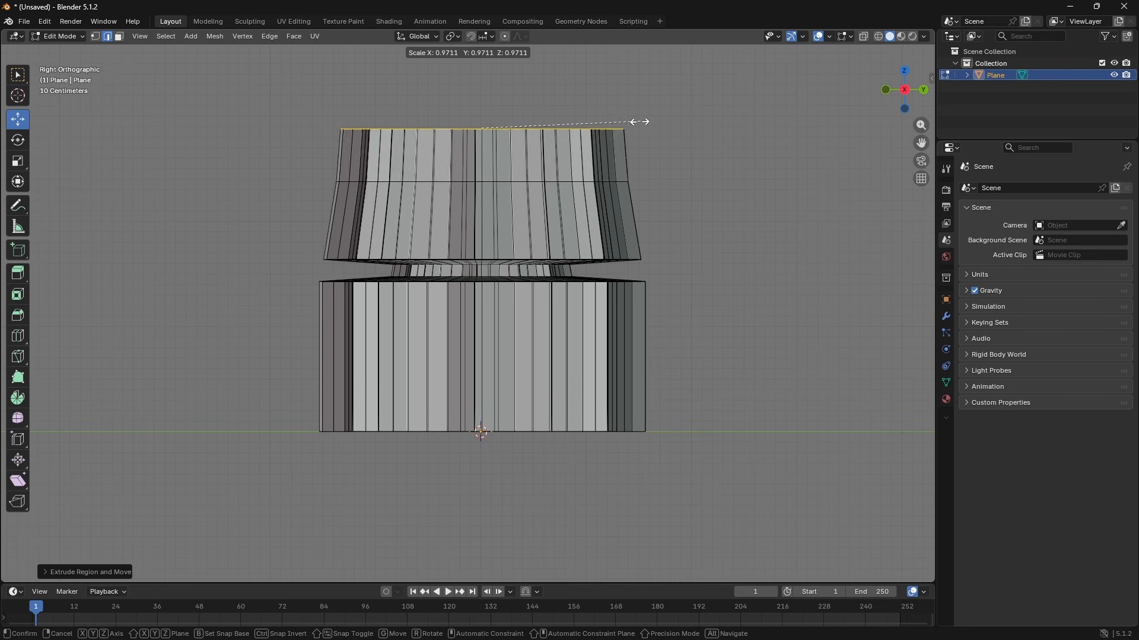
click(596, 124)
key(Tab)
In Edit Mode, select the top faces of the inner ledge section by section around part of the ring
middle_drag(592, 123, 537, 200)
scroll(464, 222, up, 6)
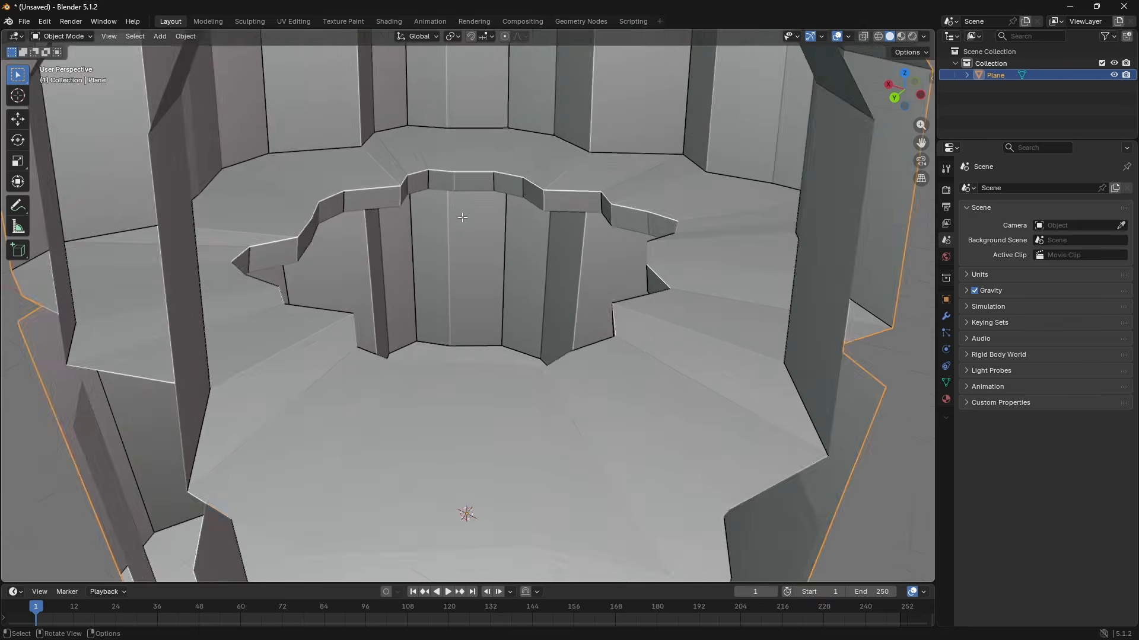
key(Tab)
scroll(462, 217, up, 3)
middle_drag(463, 218, 376, 247)
scroll(320, 173, down, 4)
scroll(403, 206, up, 4)
drag(590, 226, 591, 226)
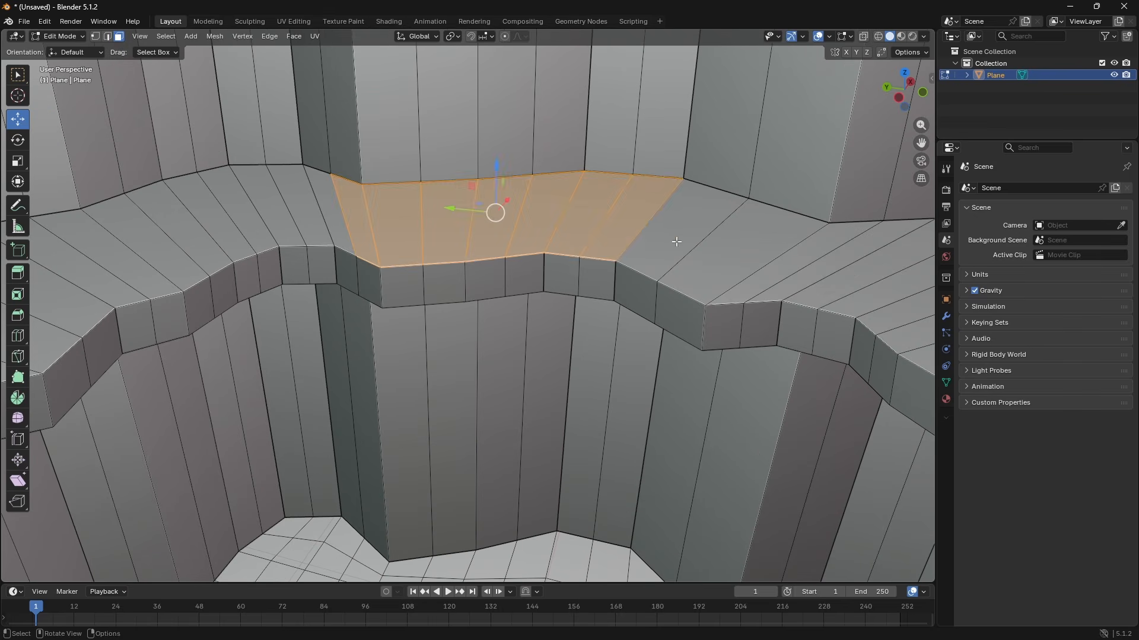
middle_drag(591, 225, 712, 214)
shift+drag(508, 188, 540, 178)
shift+click(423, 207)
shift+drag(769, 195, 771, 195)
middle_drag(771, 195, 834, 206)
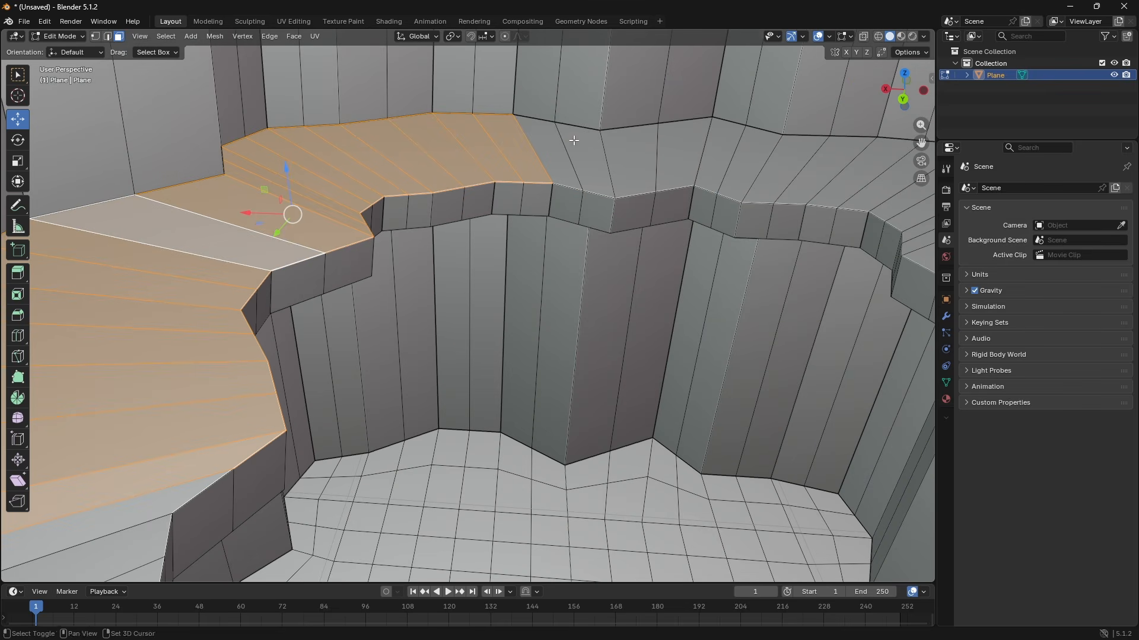
shift+drag(683, 164, 685, 165)
middle_drag(685, 165, 385, 284)
Try to extend the face selection further around the ledge's top surface and undo the last additions
shift+drag(545, 163, 781, 183)
middle_drag(783, 183, 908, 182)
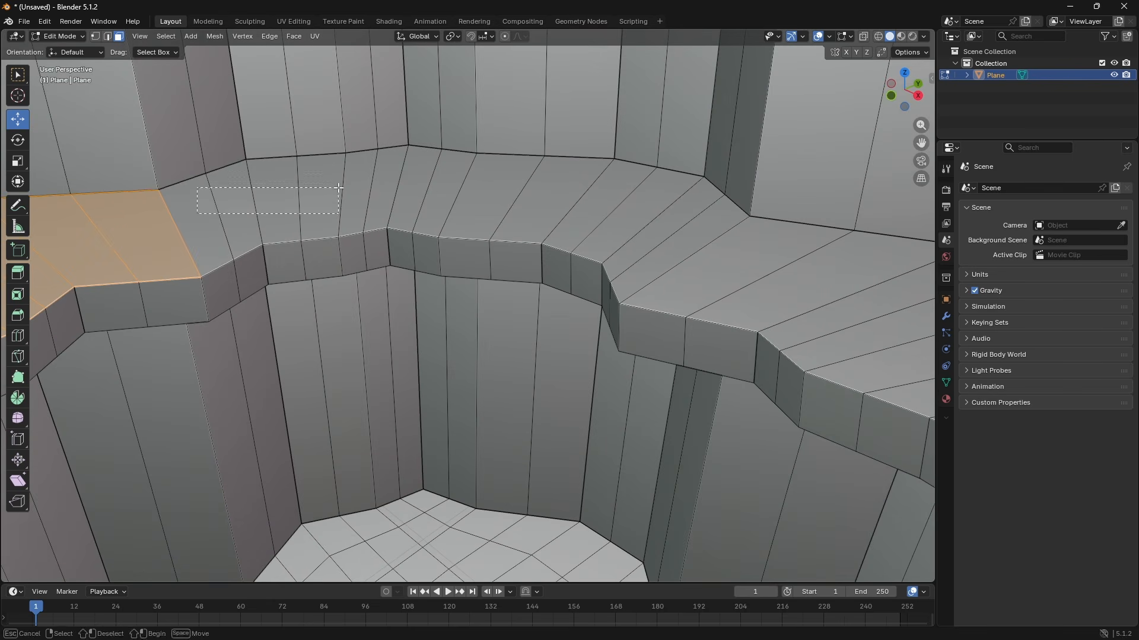
shift+drag(339, 187, 443, 188)
shift+drag(671, 218, 754, 272)
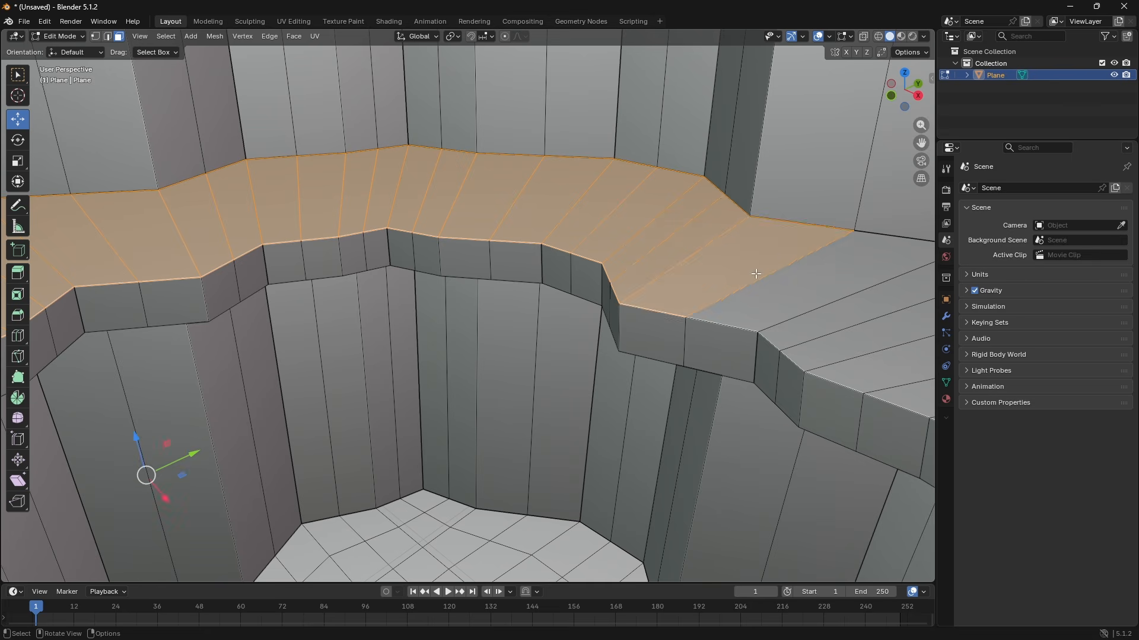
key(ctrl+z)
key(ctrl+z)
key(ctrl+z)
key(Tab)
scroll(629, 315, down, 2)
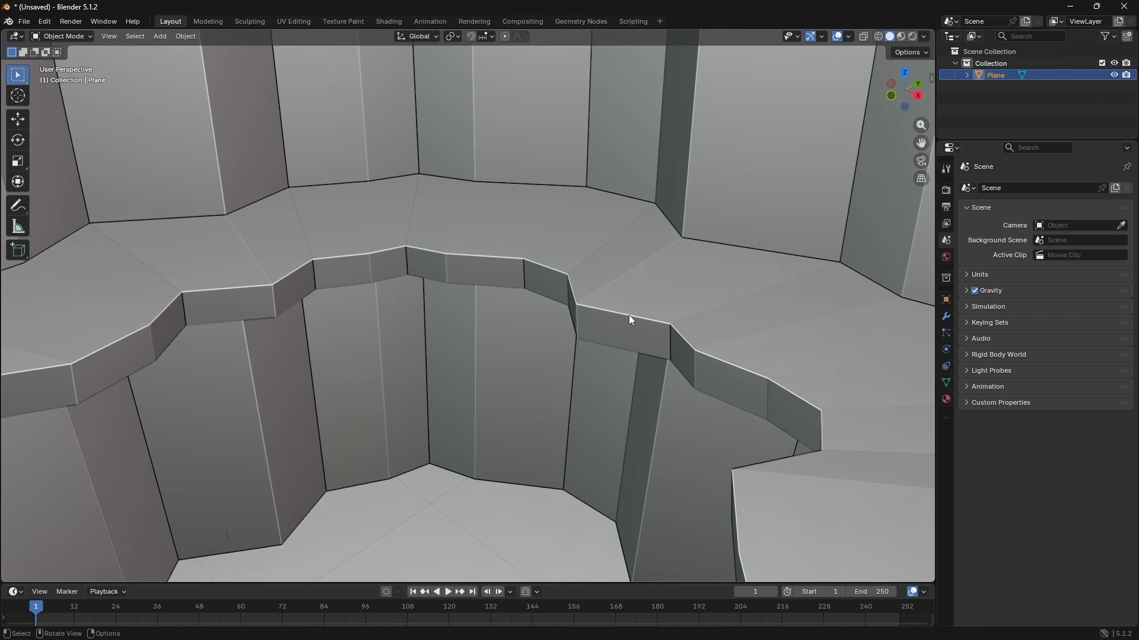
Try extruding the ledge's inner vertical band of faces inward twice, scaling the second extrusion to about 0.9, and undo both
key(Tab)
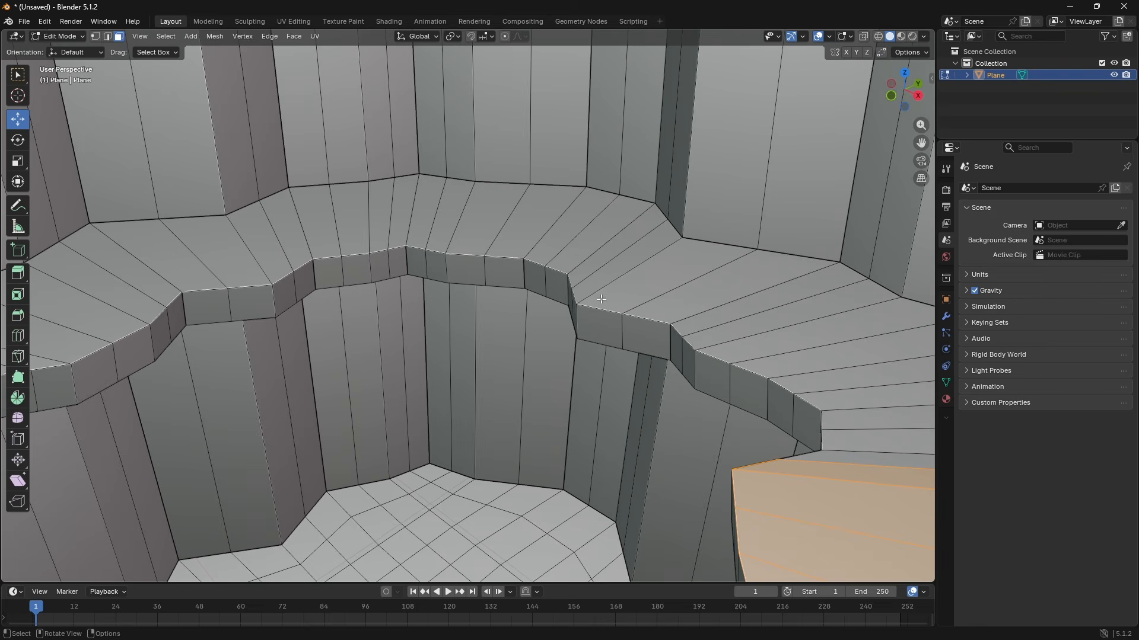
alt+click(541, 273)
key(e)
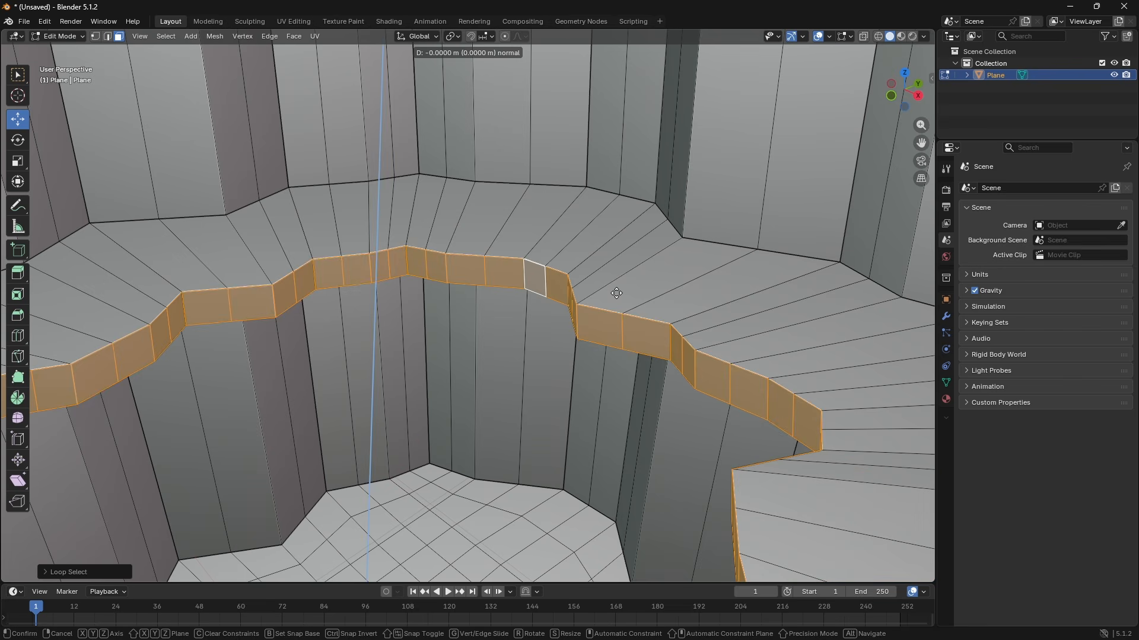
click(598, 299)
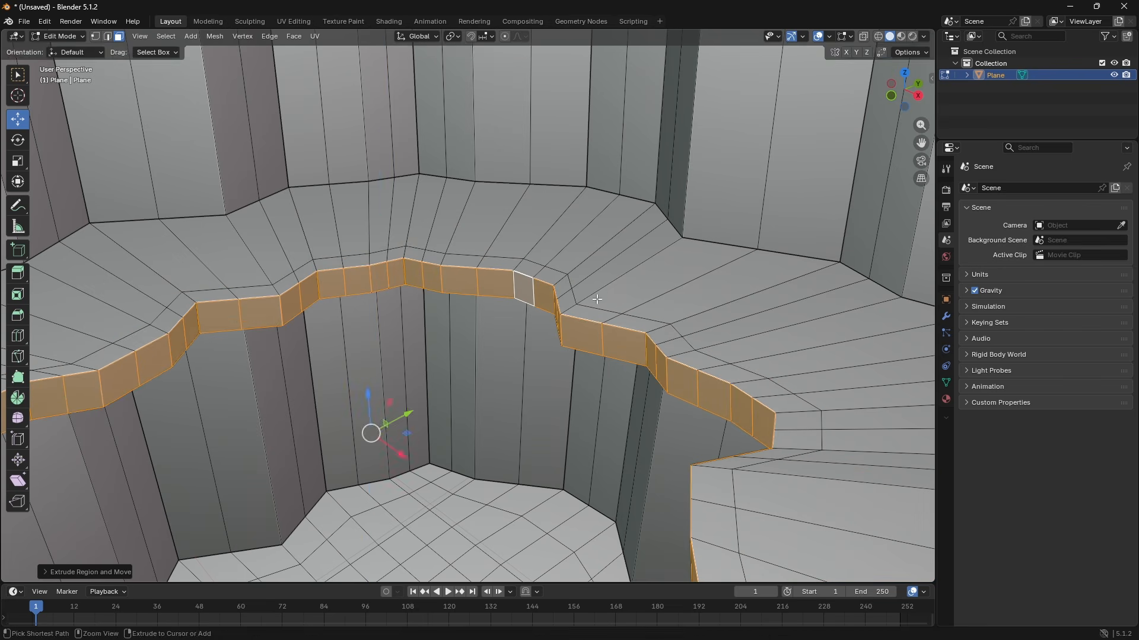
key(e)
key(s)
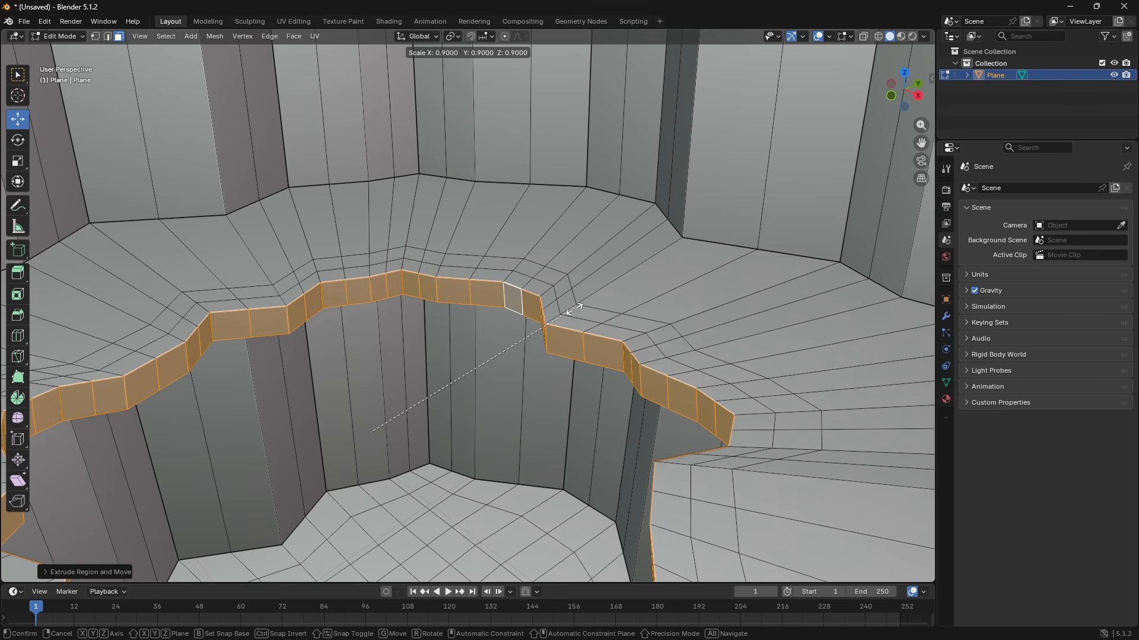
click(571, 309)
key(Tab)
key(ctrl+z)
key(ctrl+z)
key(ctrl+z)
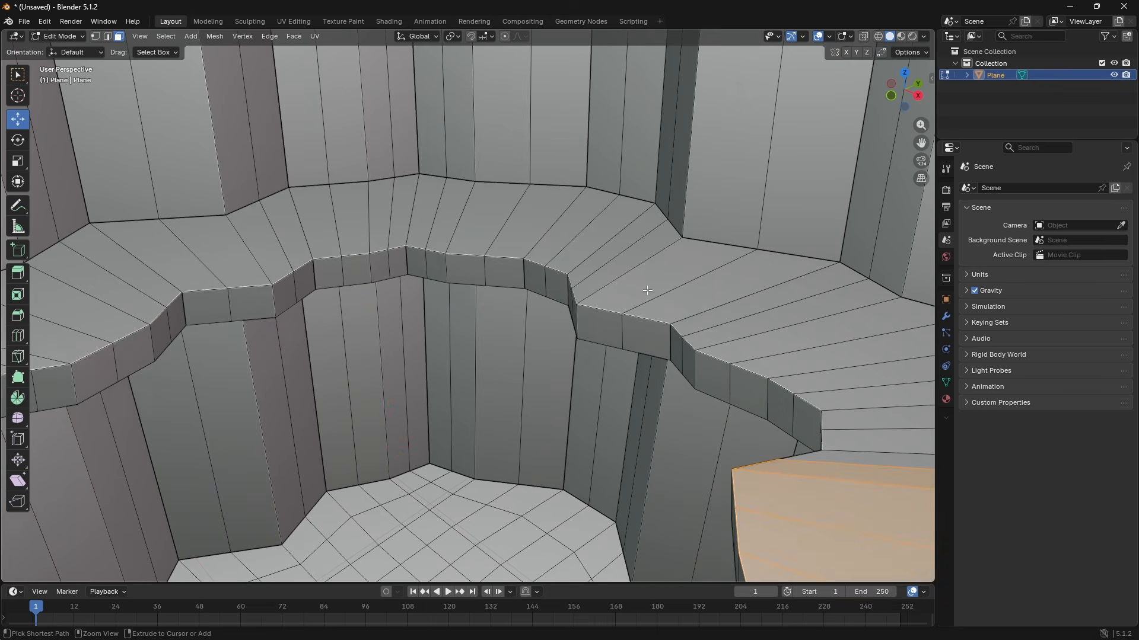
Add the remaining top faces of the ledge to the selection and subdivide the whole ring of faces
key(Tab)
key(Tab)
middle_drag(629, 283, 764, 285)
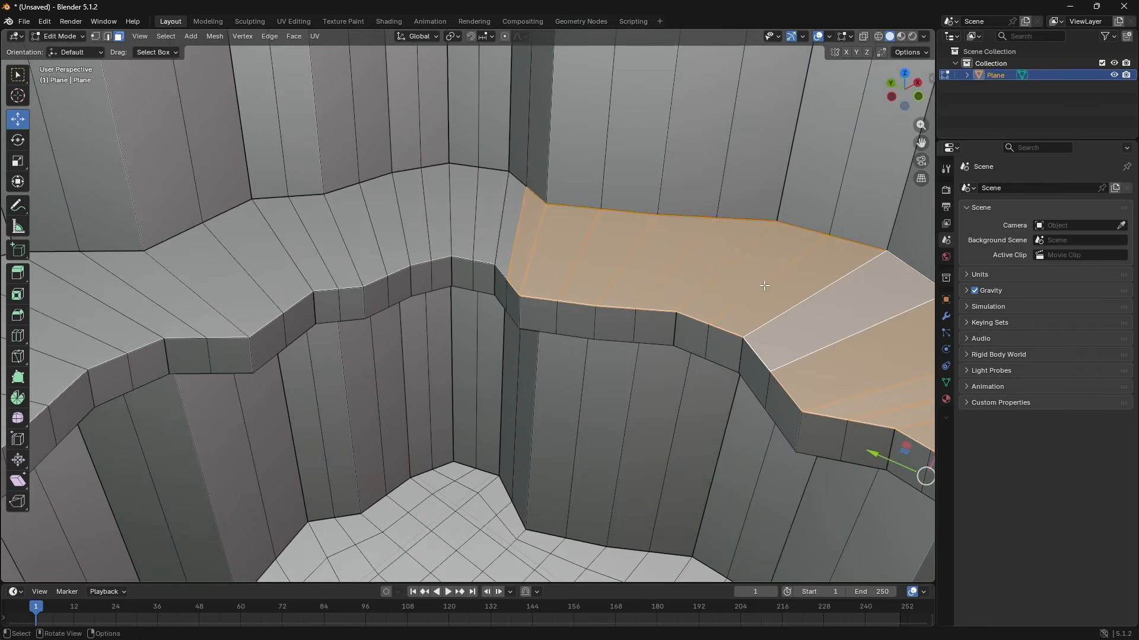
middle_drag(330, 244, 254, 218)
drag(480, 210, 357, 211)
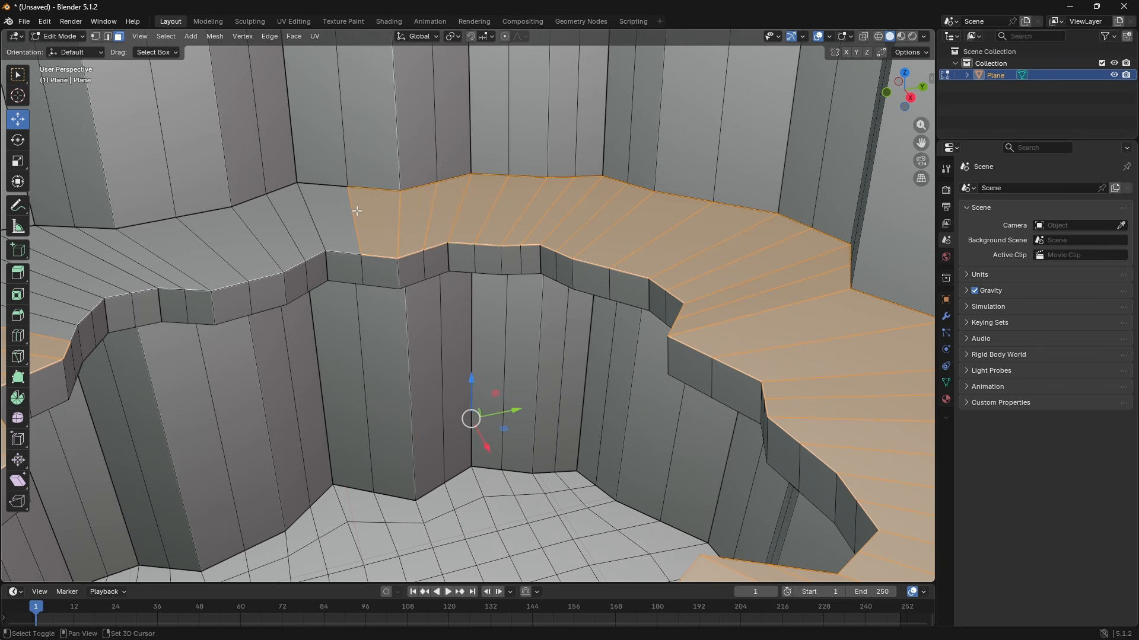
shift+drag(274, 227, 229, 236)
middle_drag(229, 236, 152, 229)
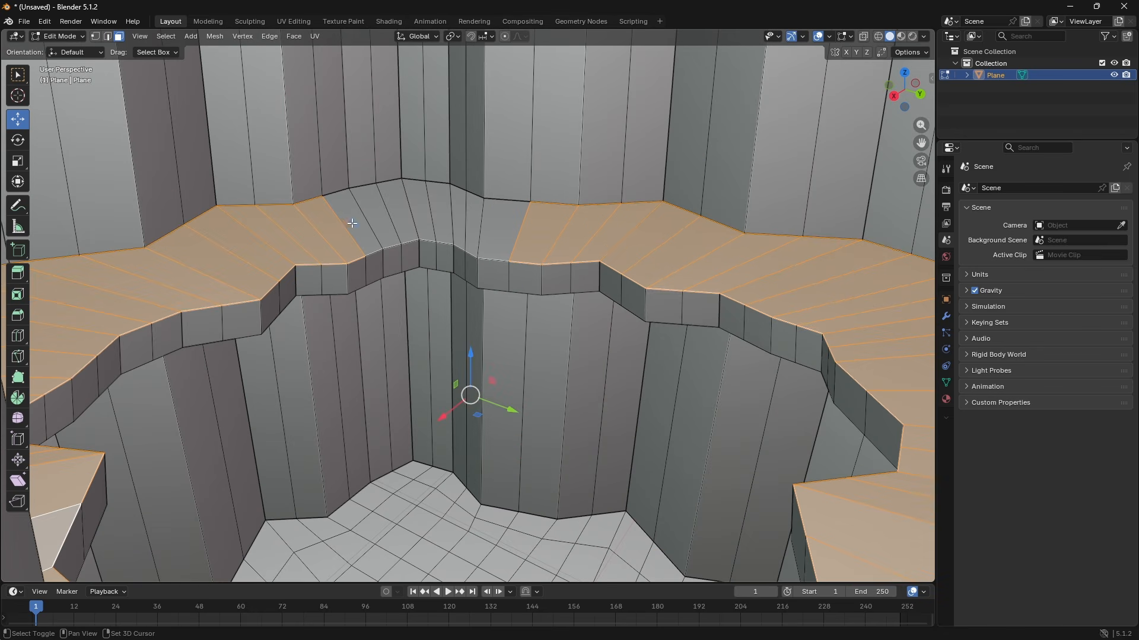
shift+drag(466, 223, 466, 223)
shift+click(497, 230)
middle_drag(497, 230, 265, 222)
right_click(366, 213)
click(366, 213)
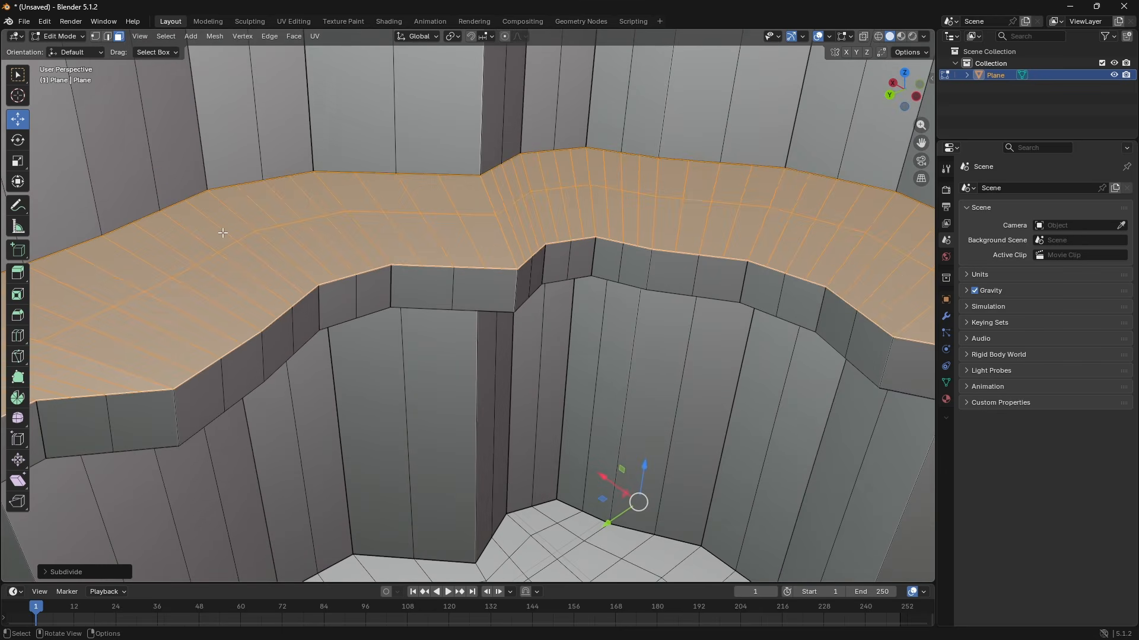
Bevel the edge loop along the middle of the ledge's top surface with one segment into a wide band of faces
key(2)
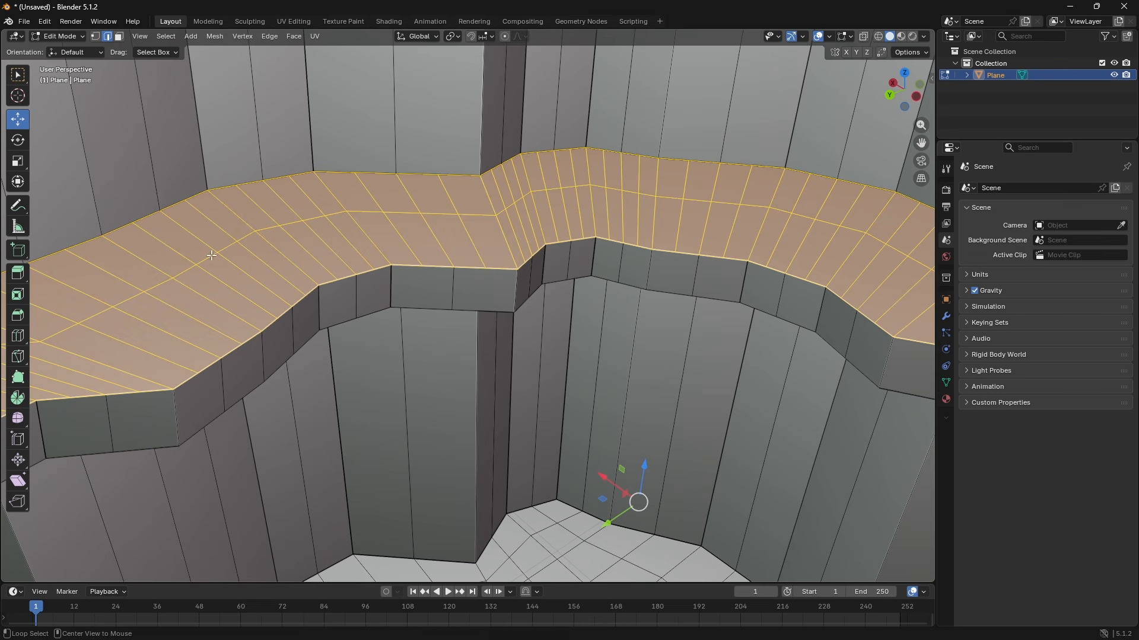
alt+click(285, 263)
key(ctrl+b)
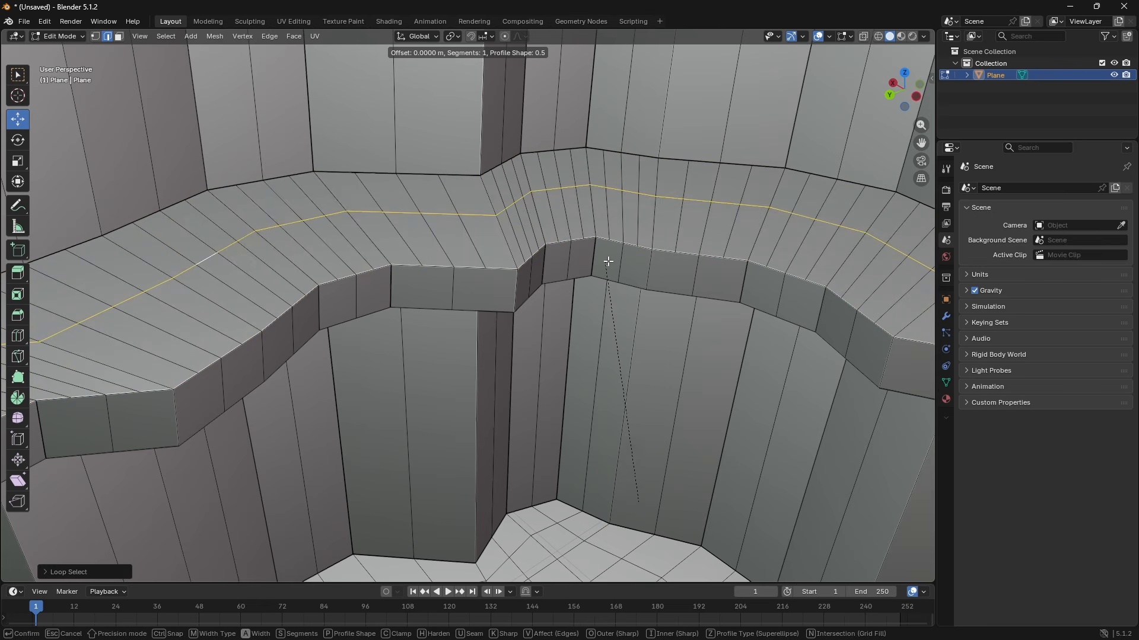
click(609, 120)
key(Tab)
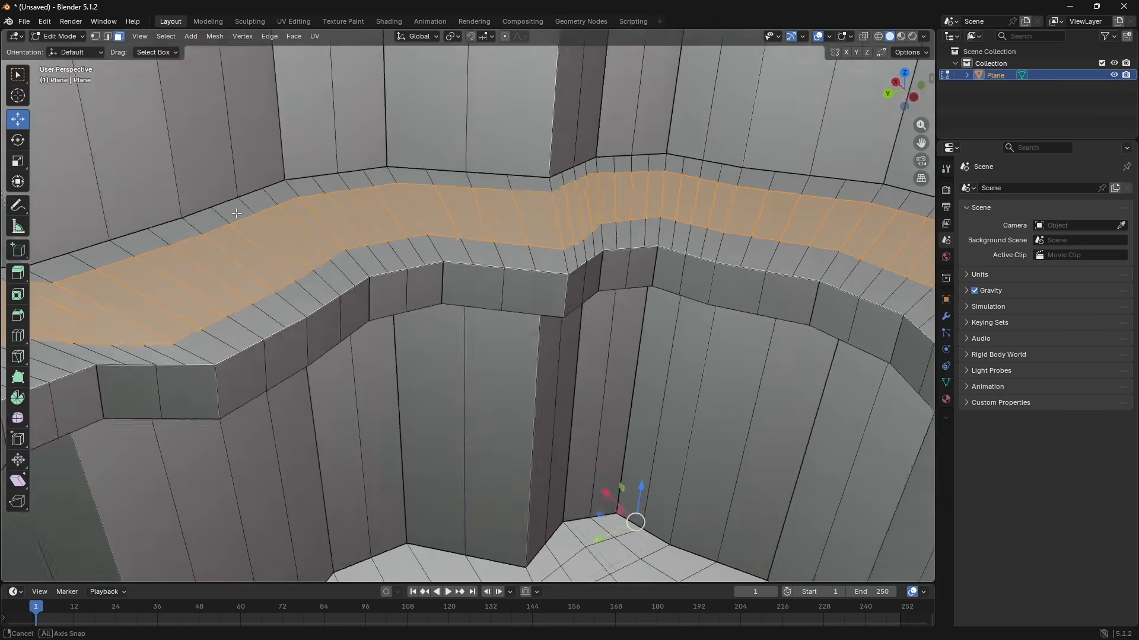
Try a loop cut along the middle of the ledge's beveled band and undo it
key(ctrl+r)
click(278, 248)
click(278, 248)
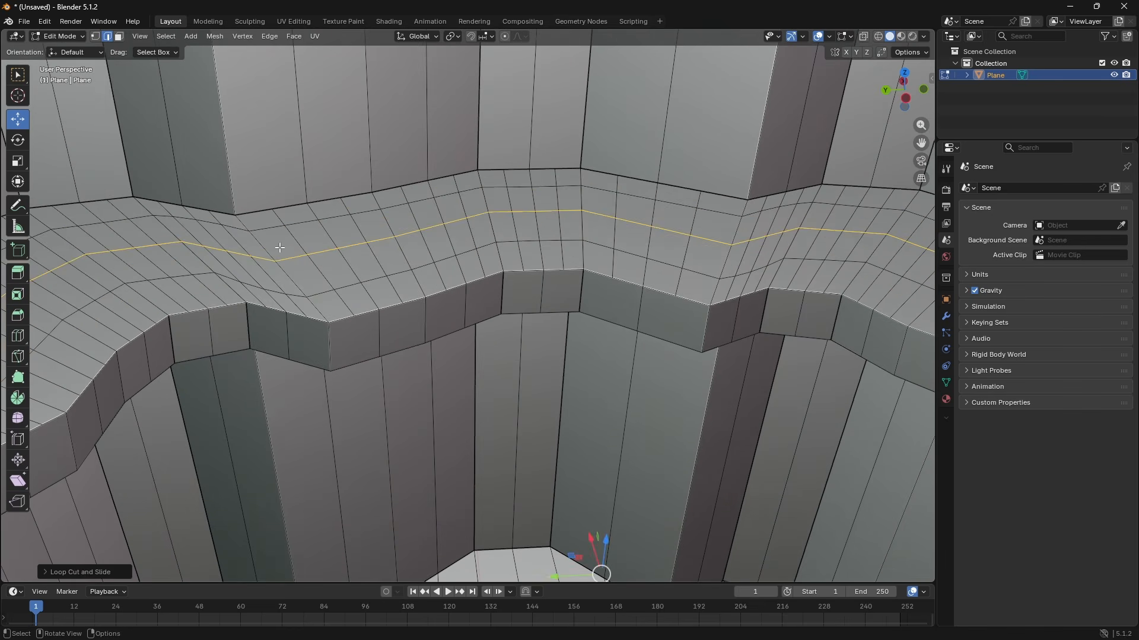
key(Tab)
key(ctrl+z)
key(ctrl+z)
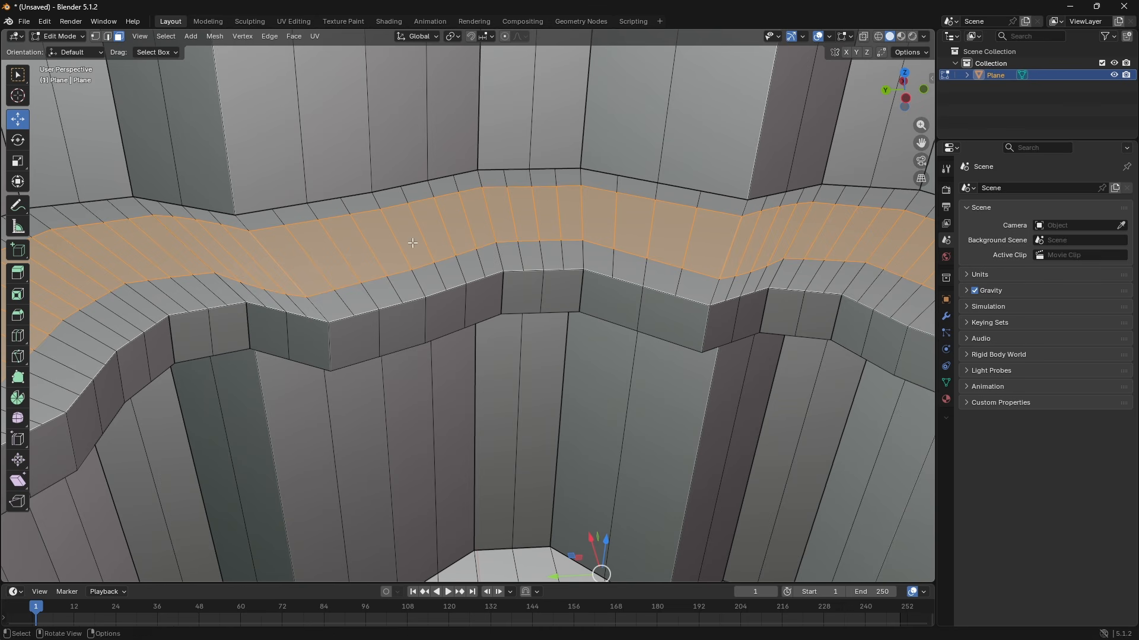
Add a centered loop cut around the ledge's wide top band and return to Object Mode
key(ctrl+r)
click(362, 247)
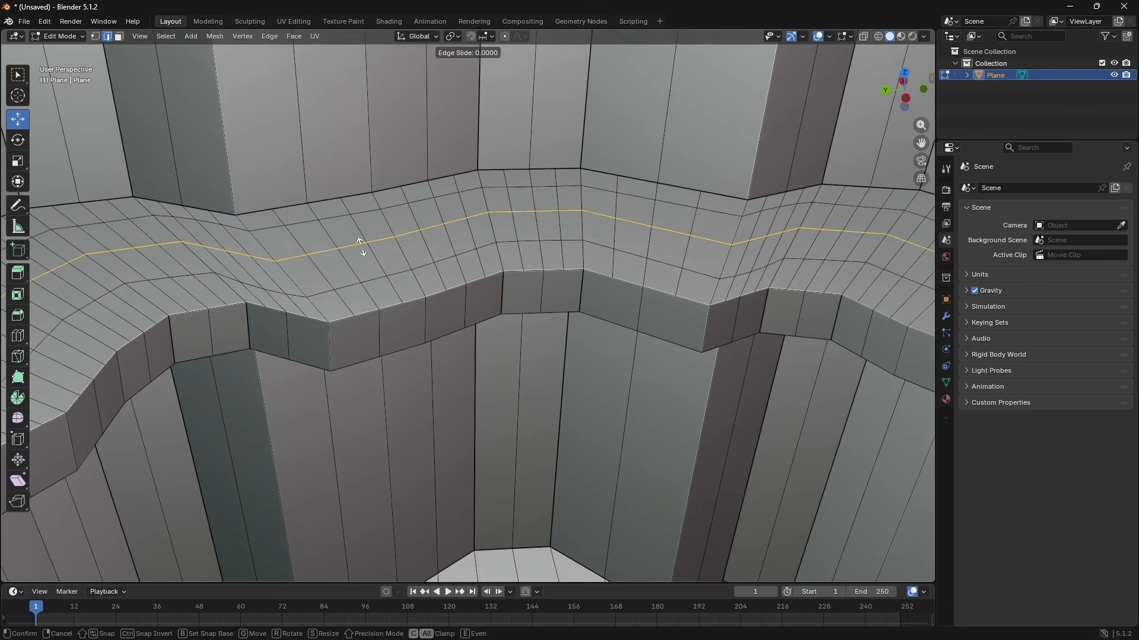
click(362, 247)
key(3)
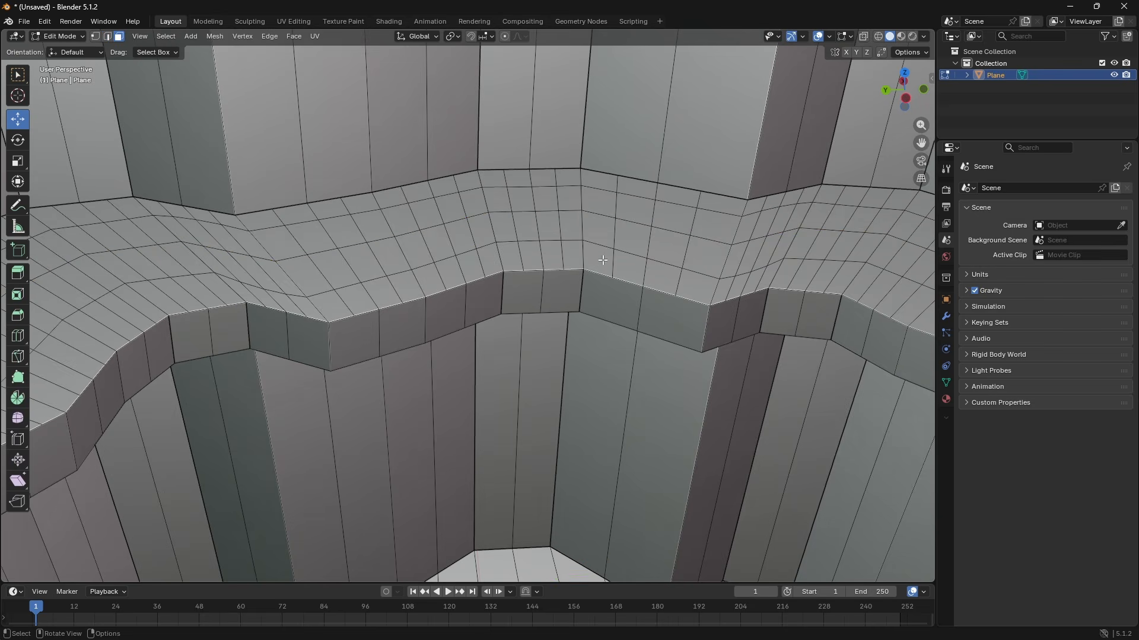
middle_drag(603, 260, 172, 249)
scroll(371, 201, down, 1)
key(Tab)
Switch the walled mesh to Sculpt Mode, search the brushes for "draw" and choose the Draw brush
scroll(465, 279, down, 6)
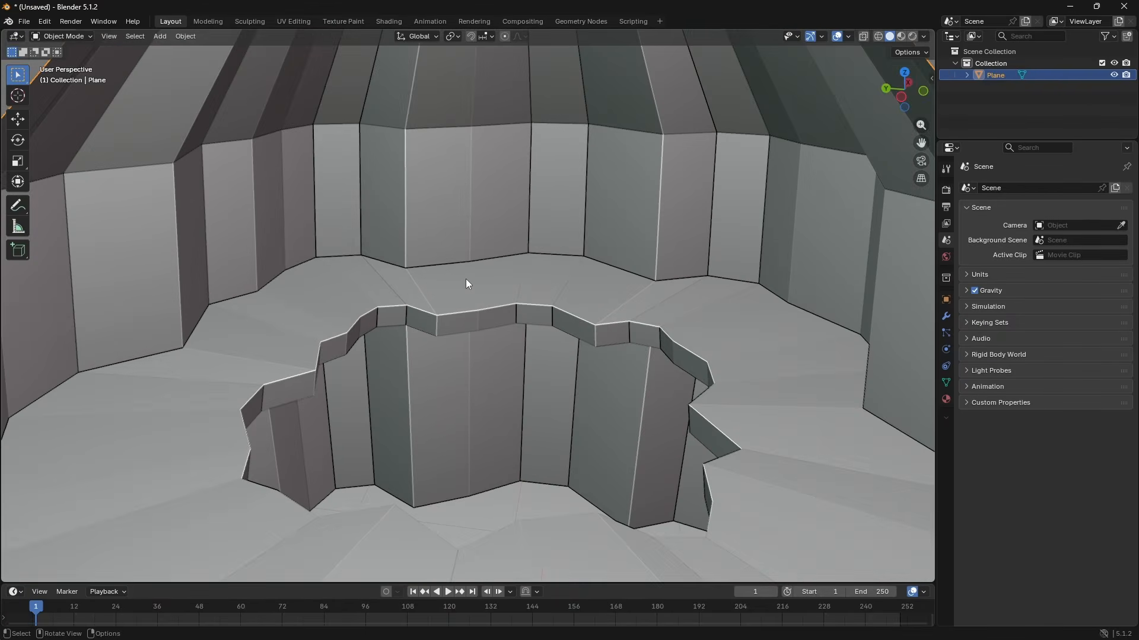
scroll(464, 279, up, 7)
middle_drag(463, 279, 108, 85)
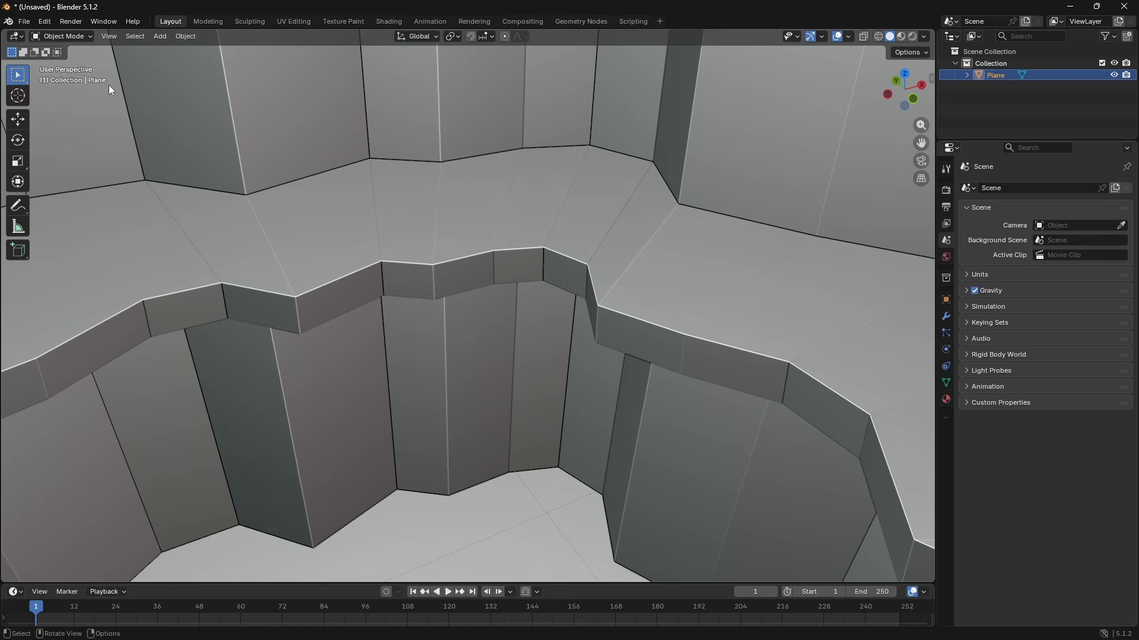
click(82, 38)
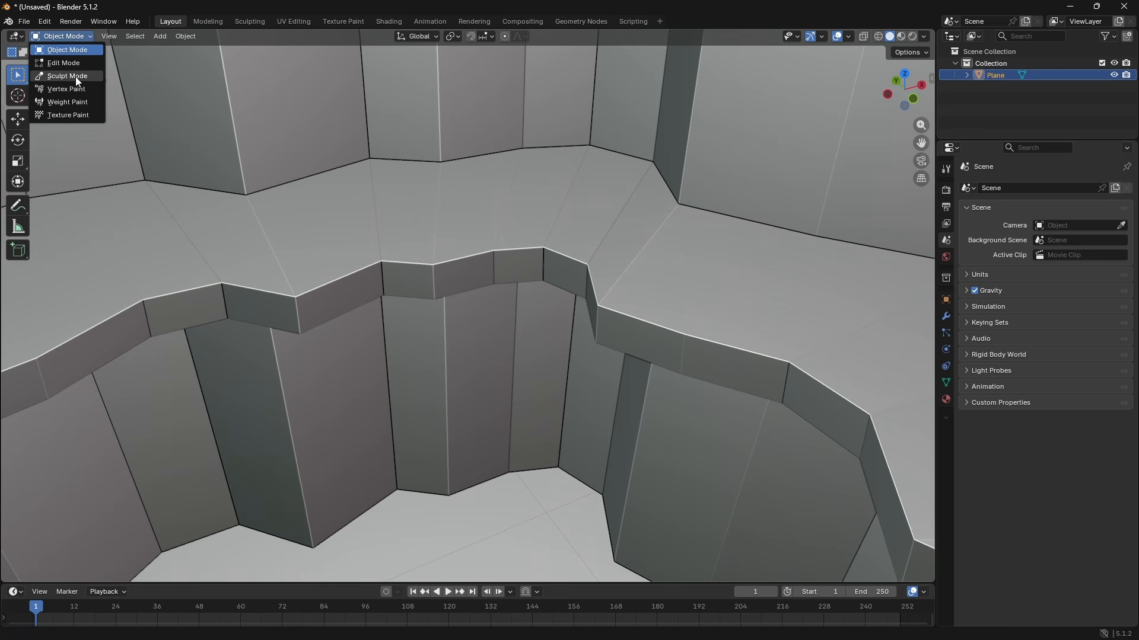
click(76, 78)
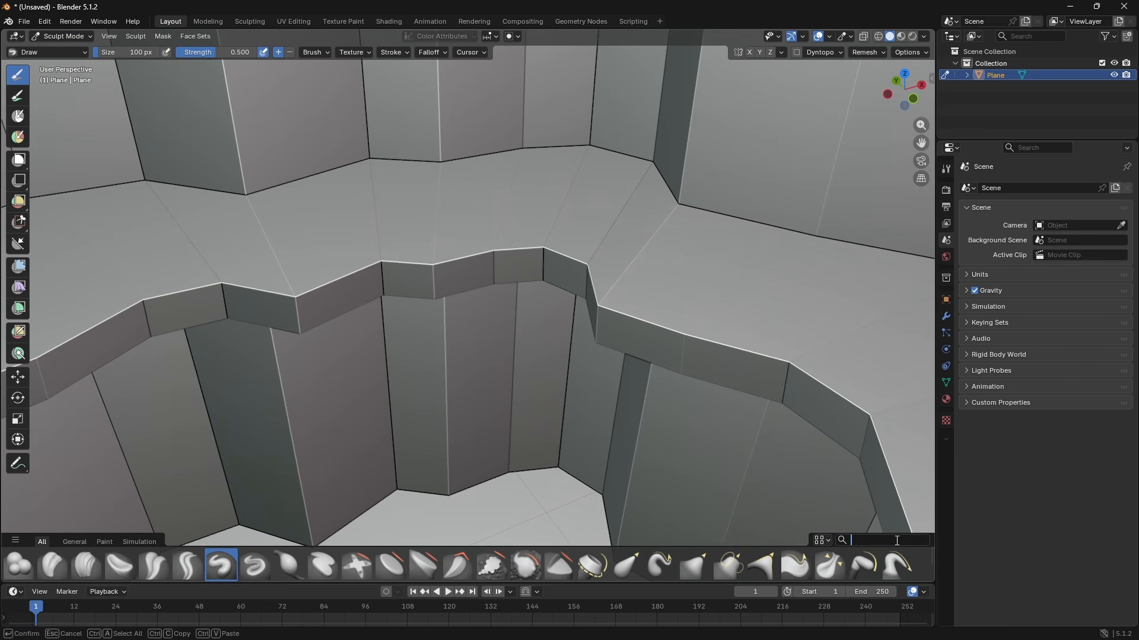
text(draw)
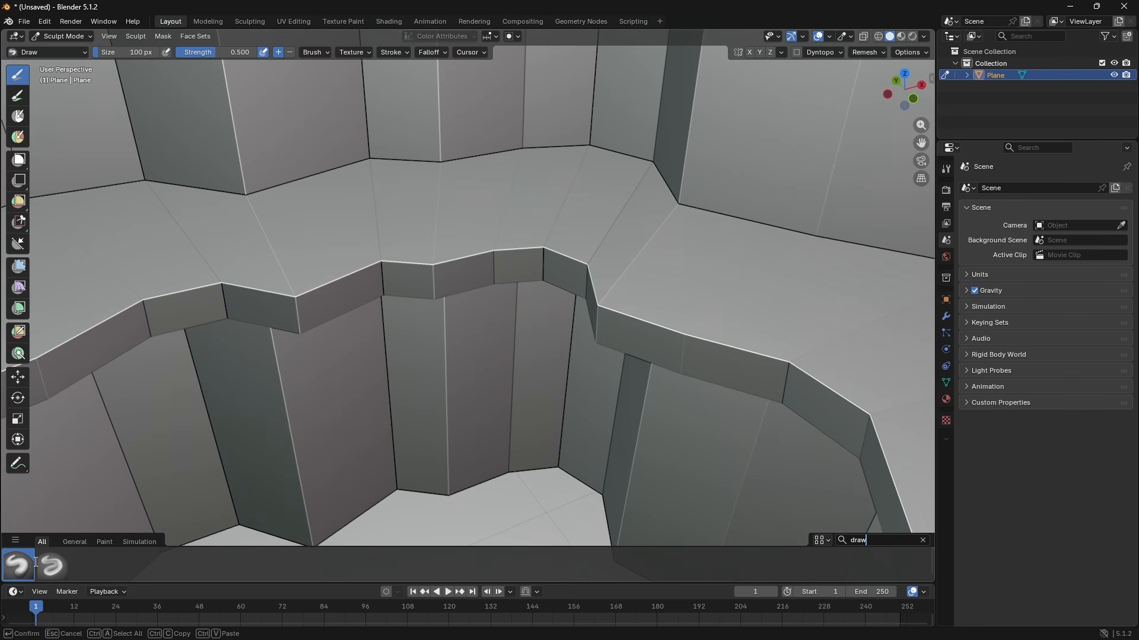
click(10, 570)
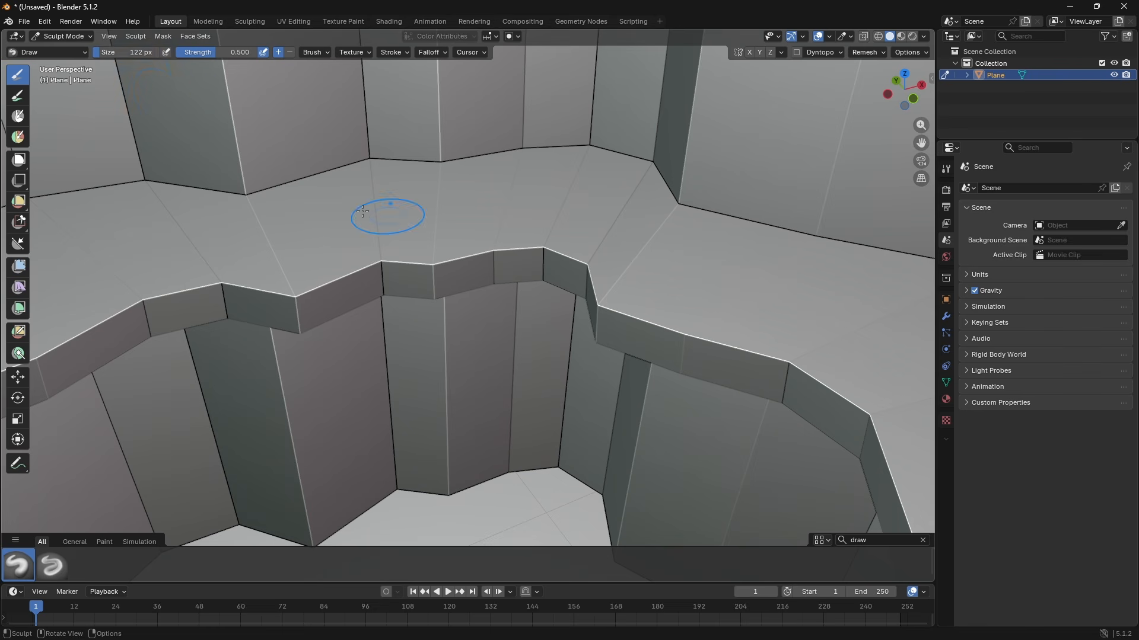
Try a Draw brush stroke at 122 px and strength 0.5 on the ledge's top surface and undo it
drag(449, 198, 469, 199)
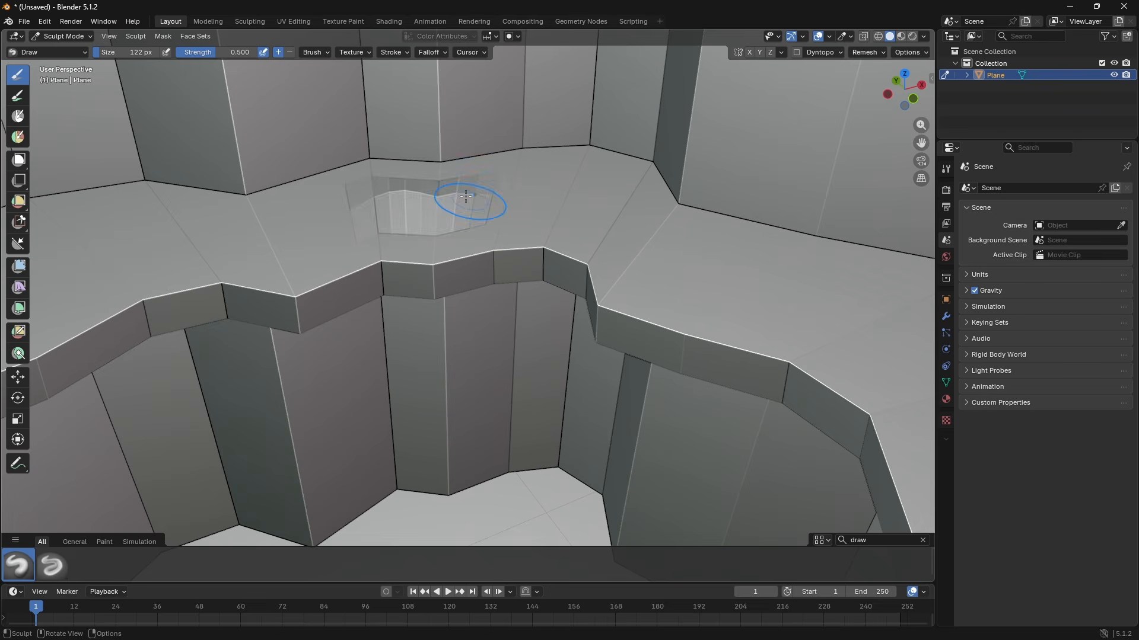
key(ctrl+z)
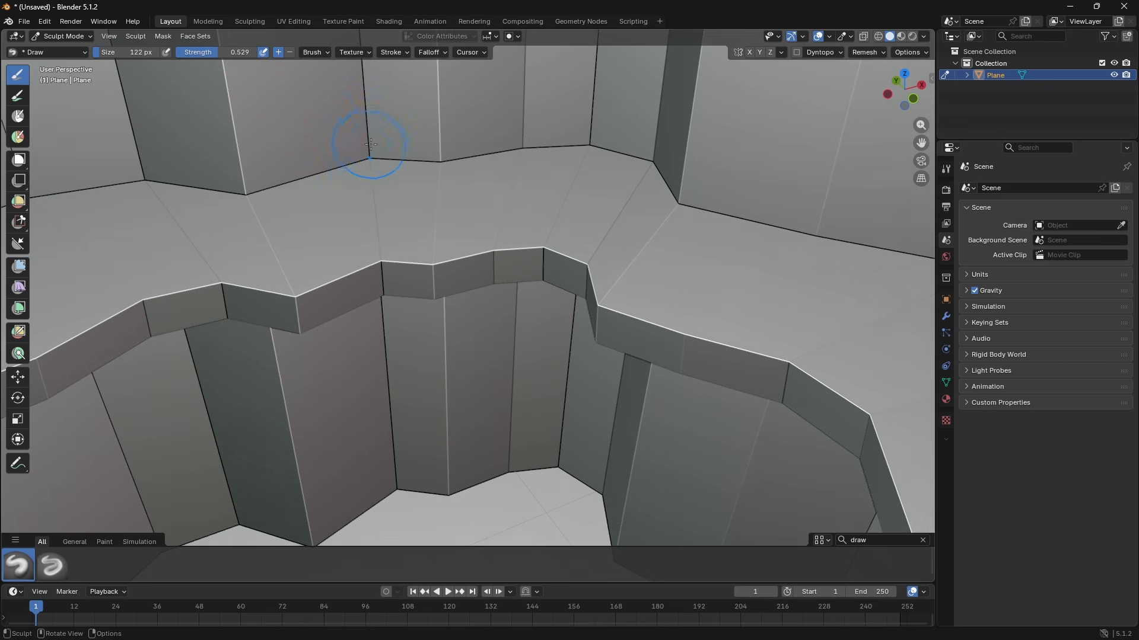
Sculpt a raised relief along the ledge's top surface with the Draw brush and undo the last stroke
middle_drag(371, 144, 461, 179)
mouse_move(366, 191)
mouse_down()
mouse_move(235, 249)
mouse_move(332, 213)
mouse_up()
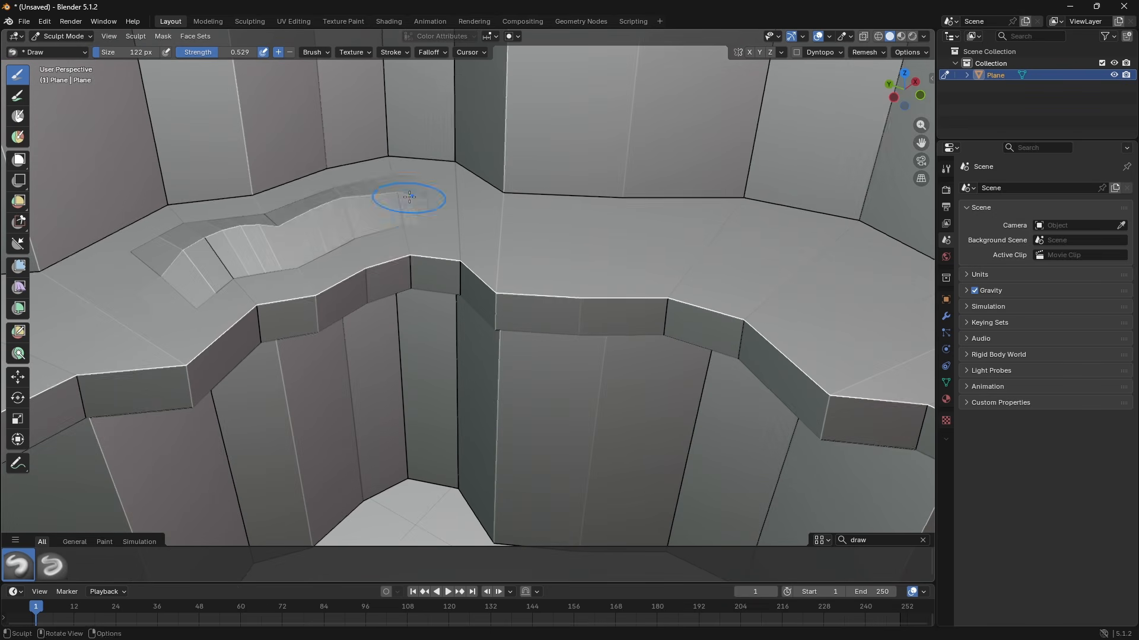
mouse_move(408, 205)
middle_down()
mouse_move(473, 170)
mouse_move(395, 281)
mouse_move(311, 203)
mouse_move(329, 309)
middle_up()
key(ctrl+z)
Sculpt uneven raised patches with the Draw brush across the floor along the base of the walls
mouse_move(340, 357)
mouse_down()
mouse_move(427, 350)
mouse_move(474, 395)
mouse_up()
mouse_move(475, 403)
middle_down()
mouse_move(534, 367)
mouse_move(596, 385)
middle_up()
scroll(599, 441, down, 2)
mouse_move(599, 441)
middle_down()
mouse_move(575, 465)
mouse_move(529, 255)
mouse_move(453, 287)
middle_up()
mouse_move(453, 287)
mouse_down()
mouse_move(451, 303)
mouse_move(483, 331)
mouse_move(582, 310)
mouse_up()
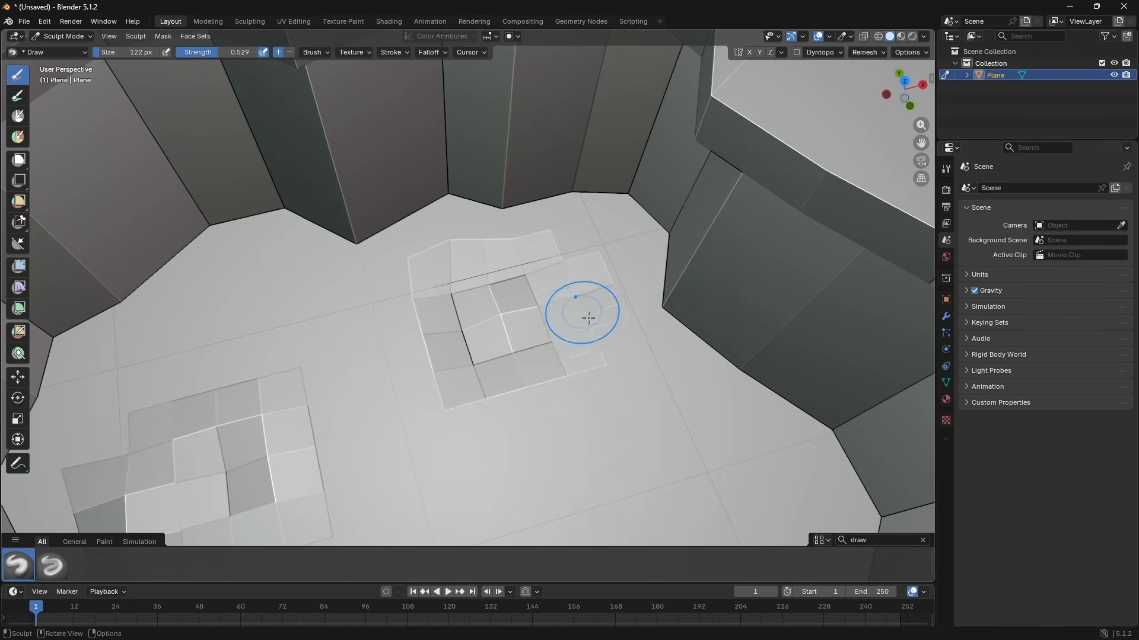
middle_drag(581, 310, 726, 296)
mouse_move(553, 472)
mouse_down()
mouse_move(389, 457)
mouse_move(580, 447)
mouse_move(521, 432)
mouse_up()
middle_drag(545, 428, 653, 418)
drag(505, 455, 439, 456)
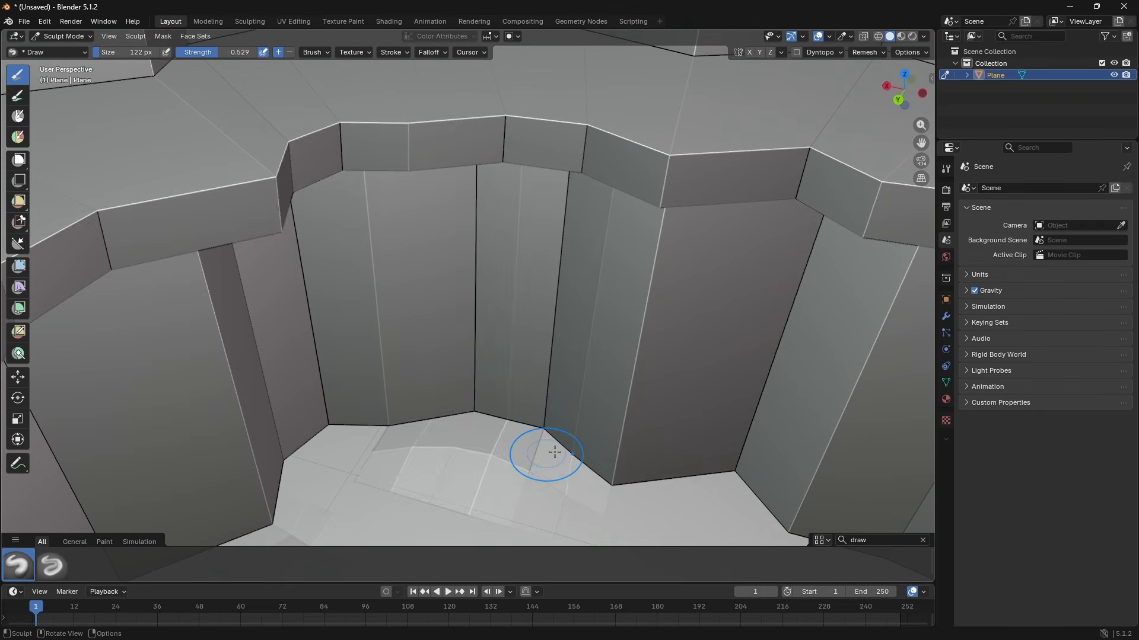
mouse_move(544, 455)
middle_down()
mouse_move(611, 462)
mouse_move(502, 523)
middle_up()
mouse_move(456, 336)
mouse_down()
mouse_move(374, 320)
mouse_move(652, 392)
mouse_move(564, 353)
mouse_move(737, 420)
mouse_up()
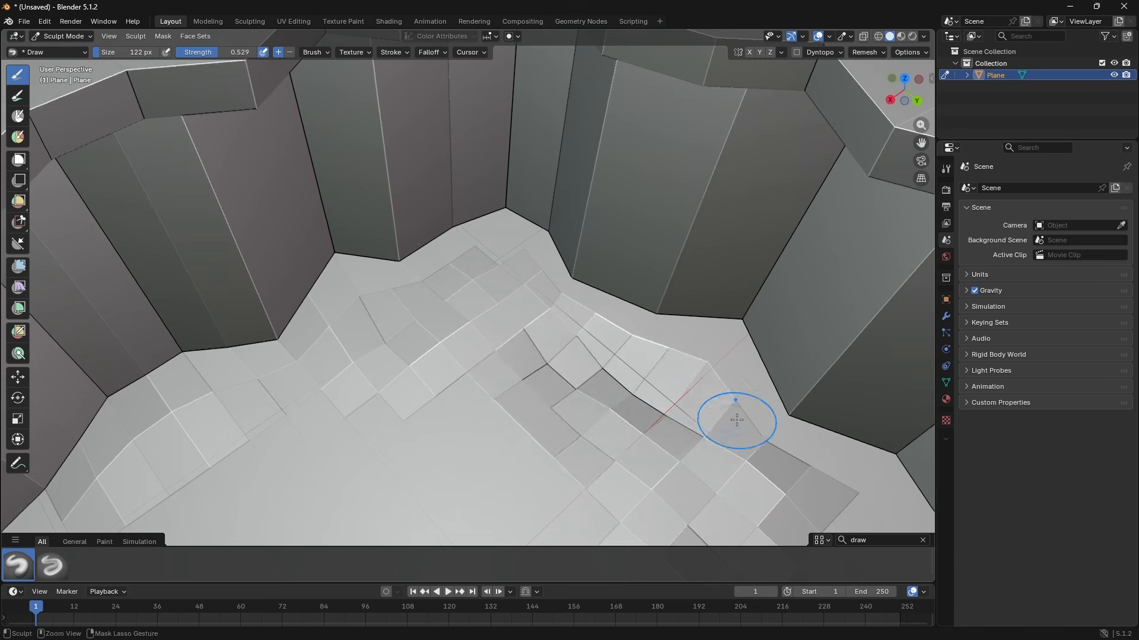
mouse_move(737, 419)
middle_down()
mouse_move(666, 399)
mouse_move(640, 478)
mouse_move(577, 355)
mouse_move(558, 395)
middle_up()
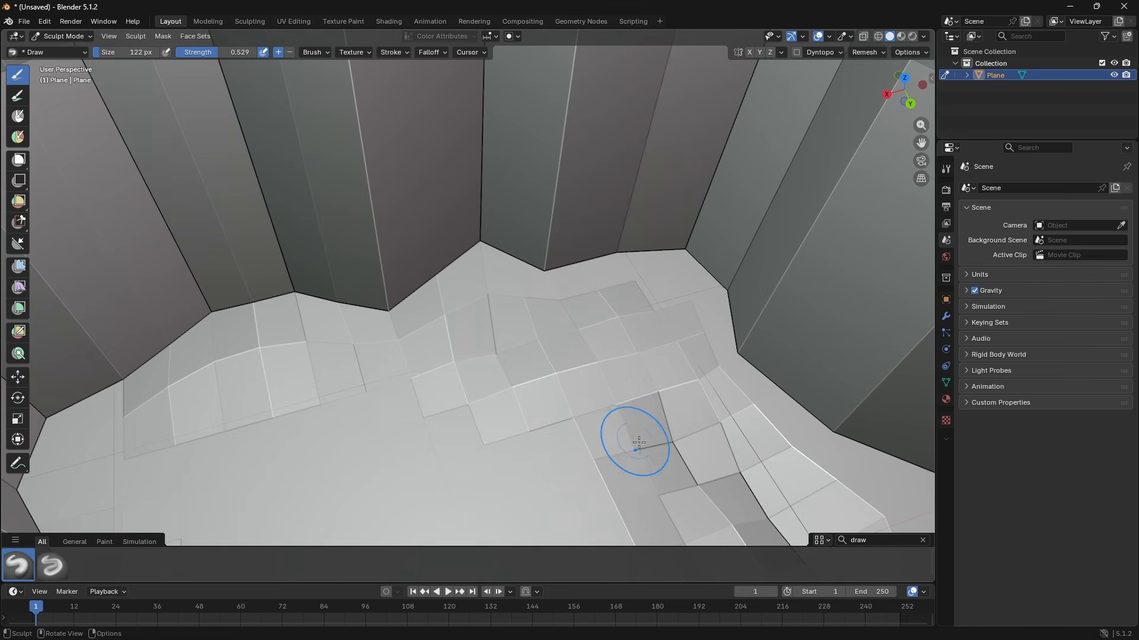
Extend the Draw brush relief around more of the ledge's top surface
middle_drag(690, 457, 418, 162)
middle_drag(504, 168, 419, 216)
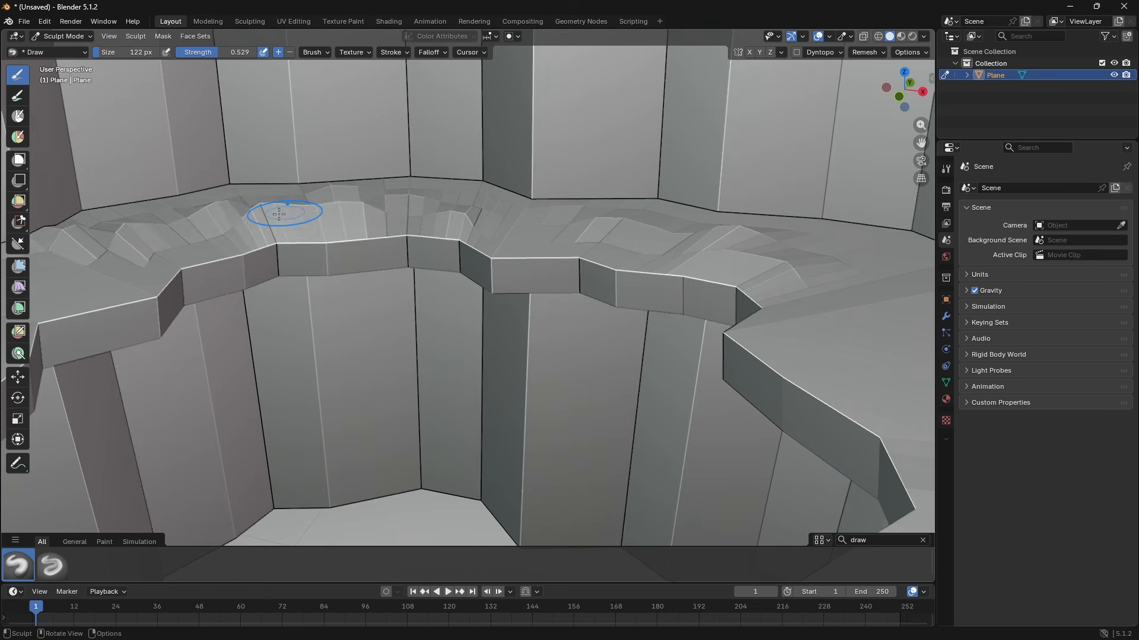
middle_drag(292, 211, 290, 187)
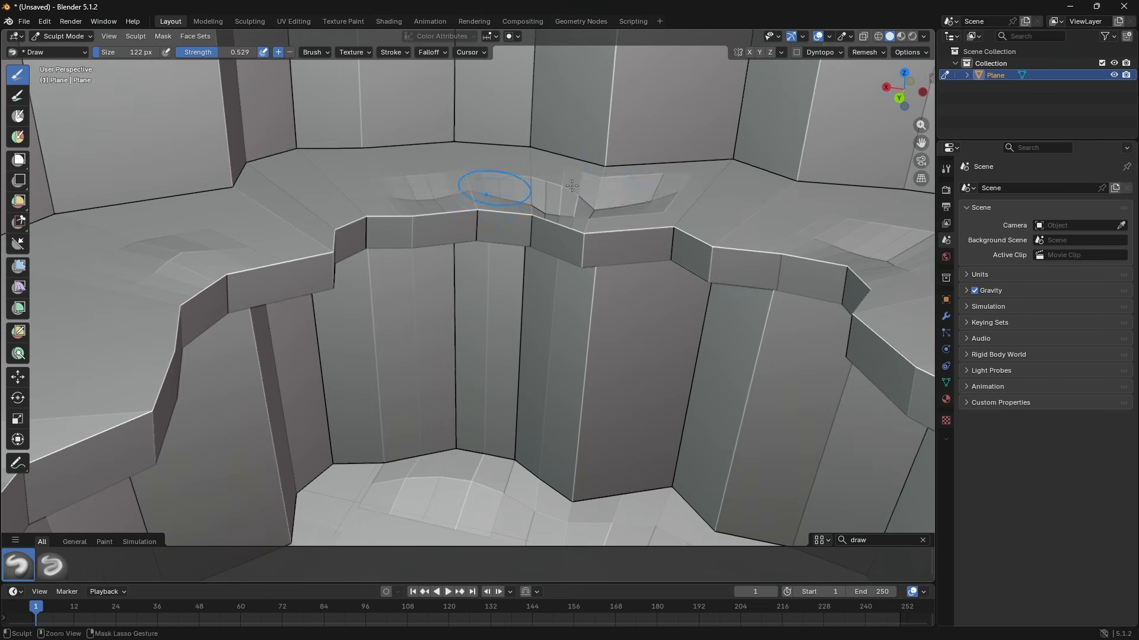
Sculpt irregularities into the ledge's vertical front rim with Draw brush strokes
middle_drag(496, 183, 548, 134)
drag(518, 306, 501, 299)
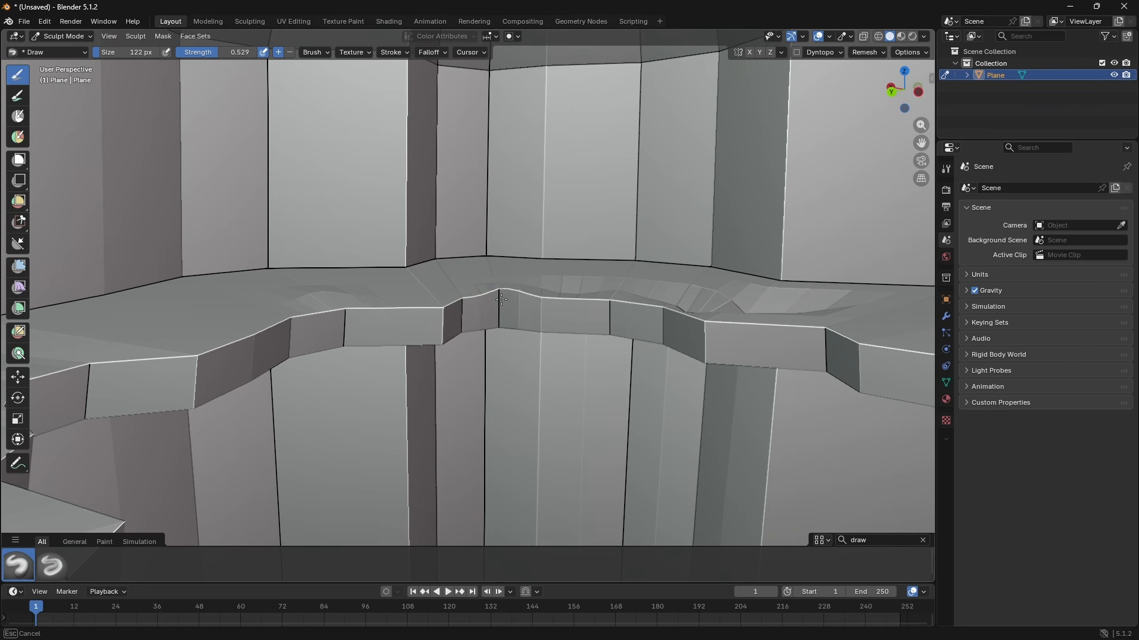
drag(405, 308, 343, 308)
middle_drag(380, 290, 468, 289)
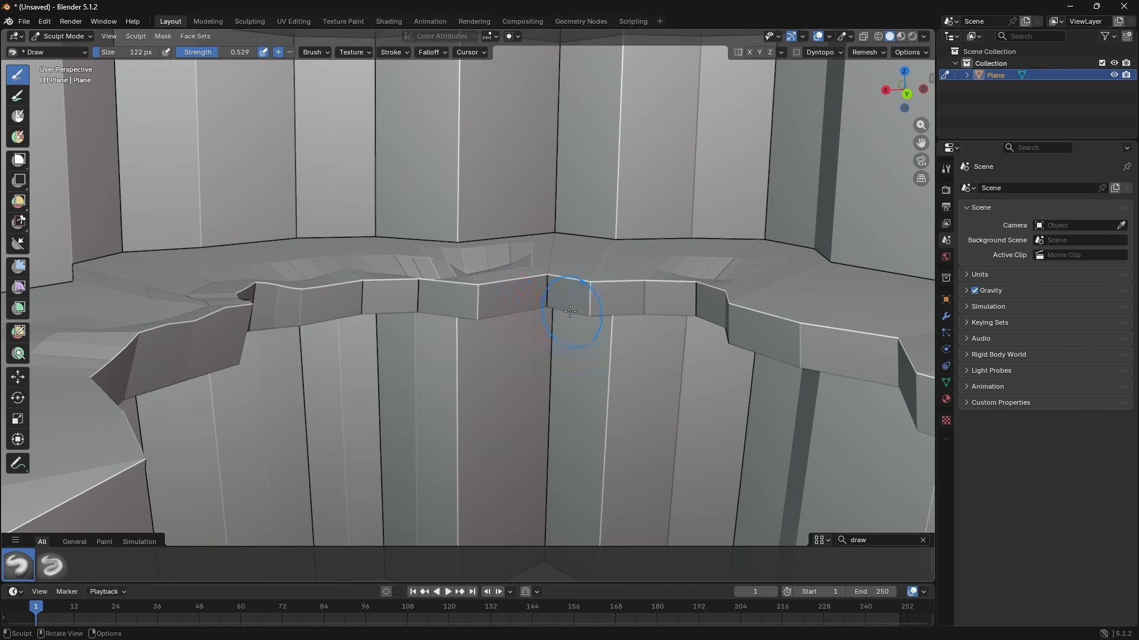
drag(588, 309, 596, 315)
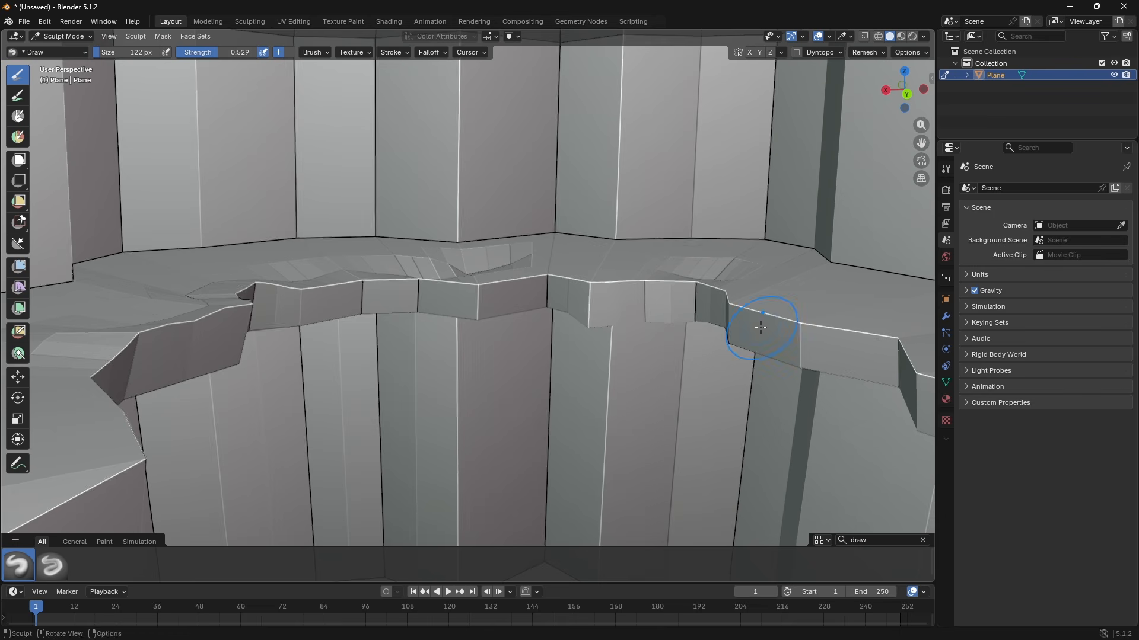
drag(794, 335, 907, 364)
mouse_move(895, 332)
middle_down()
mouse_move(27, 322)
mouse_move(98, 305)
middle_up()
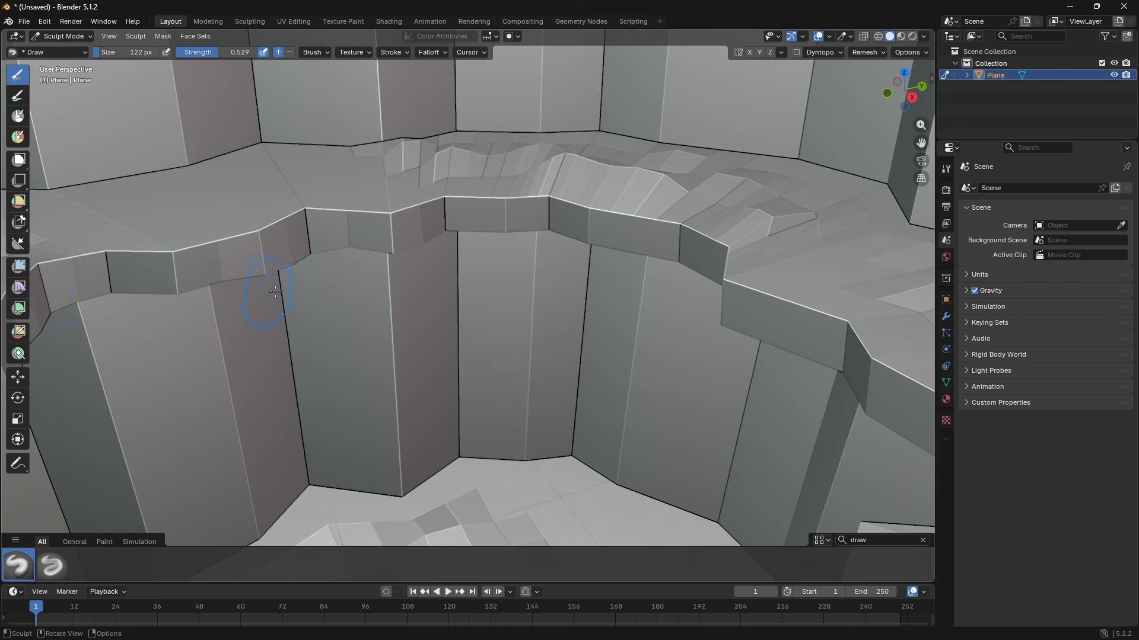
Roughen the remaining stretch of the ledge's front rim and its upper edge with the Draw brush
middle_drag(276, 292, 306, 216)
drag(296, 361, 290, 363)
mouse_move(325, 404)
mouse_down()
mouse_move(474, 383)
mouse_move(655, 407)
mouse_move(742, 404)
mouse_move(509, 394)
mouse_up()
middle_drag(509, 394, 630, 403)
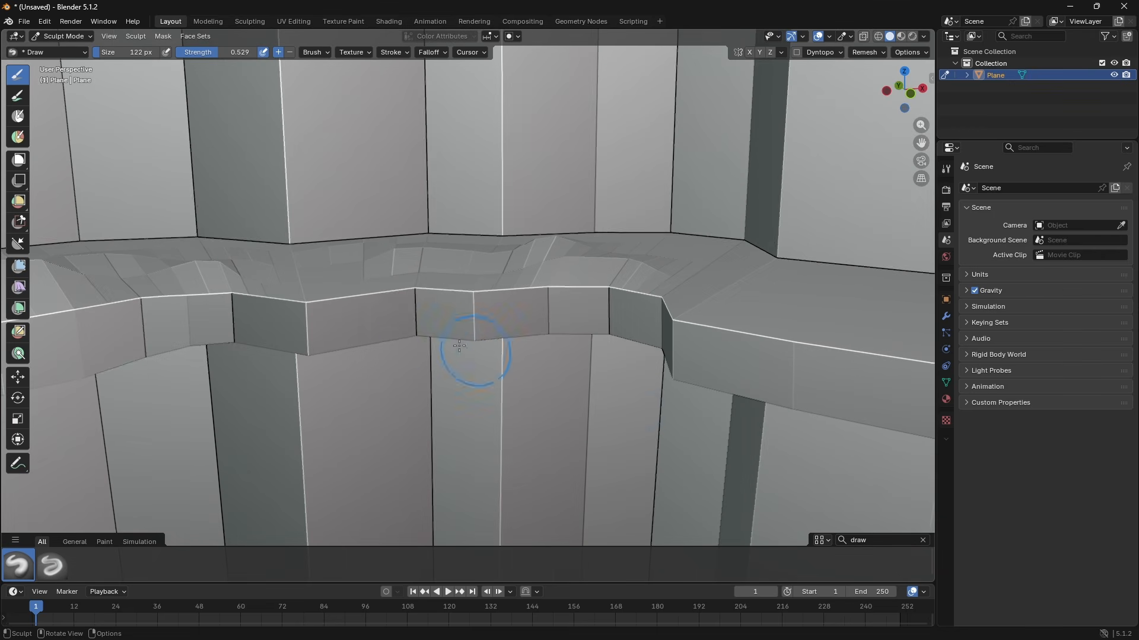
drag(440, 343, 566, 333)
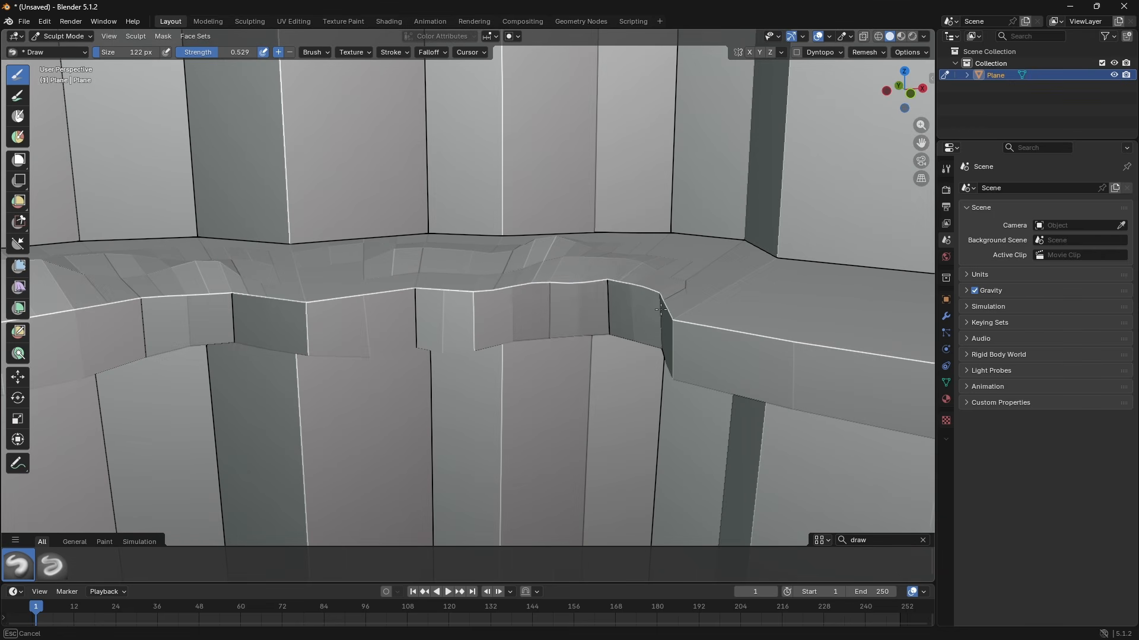
drag(483, 281, 682, 297)
Try Draw brush strokes along the horizontal bend of the upper wall above the ledge
middle_drag(648, 242, 618, 158)
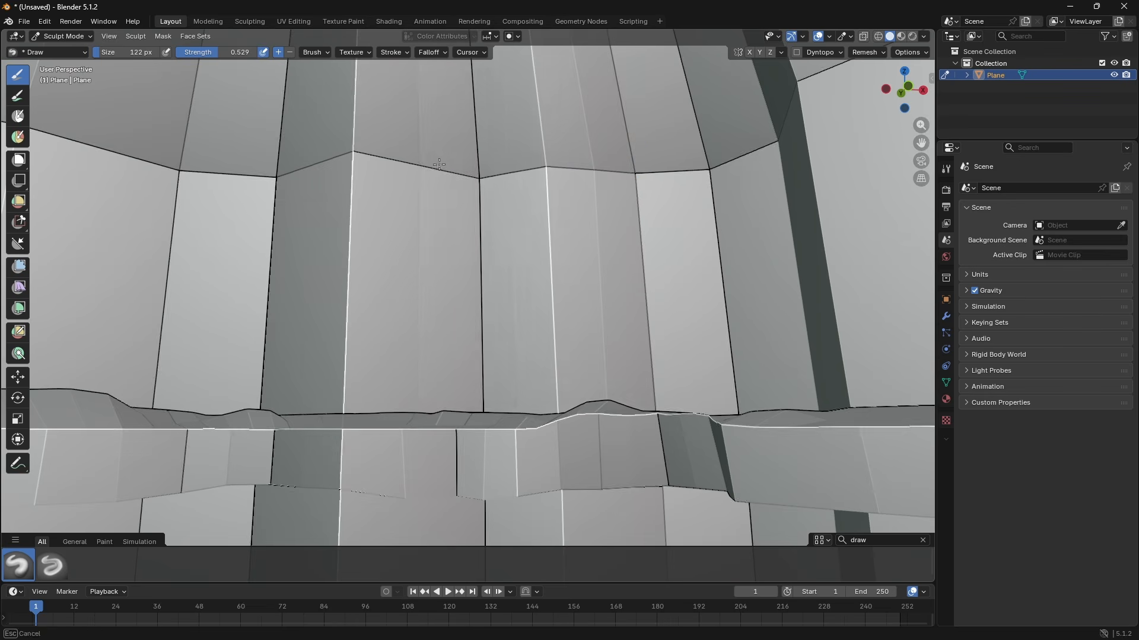
mouse_move(439, 145)
middle_down()
mouse_move(287, 136)
mouse_move(426, 178)
middle_up()
drag(586, 150, 549, 207)
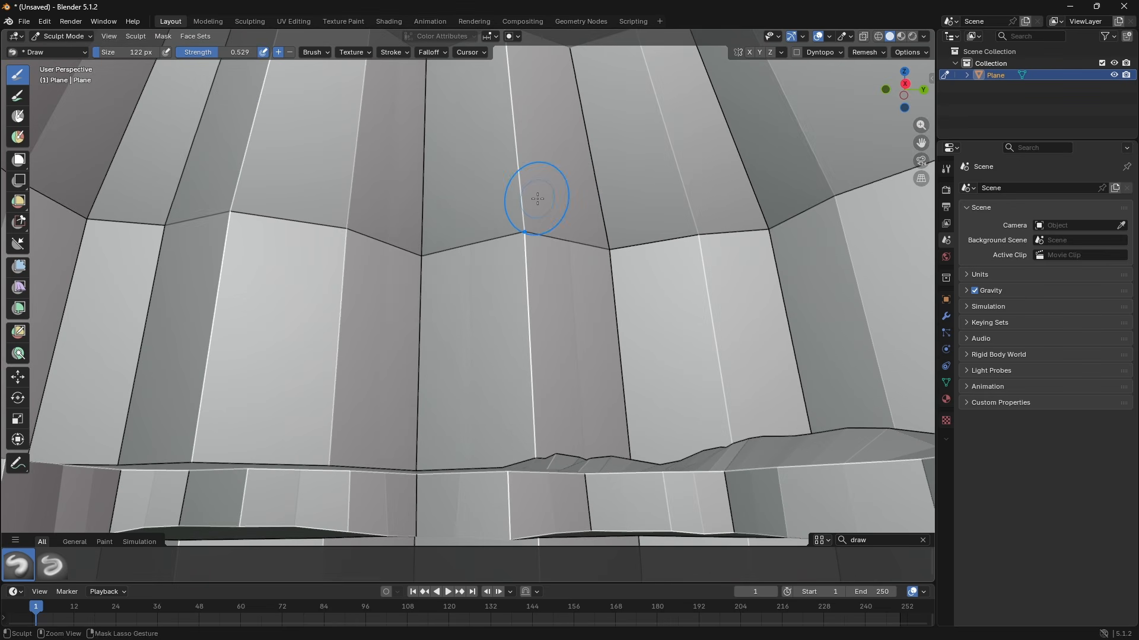
middle_drag(538, 198, 466, 226)
In Edit Mode, select the horizontal edge loop around the upper wall and bevel it into a wide single-segment band
scroll(451, 225, down, 7)
key(Tab)
scroll(474, 284, up, 7)
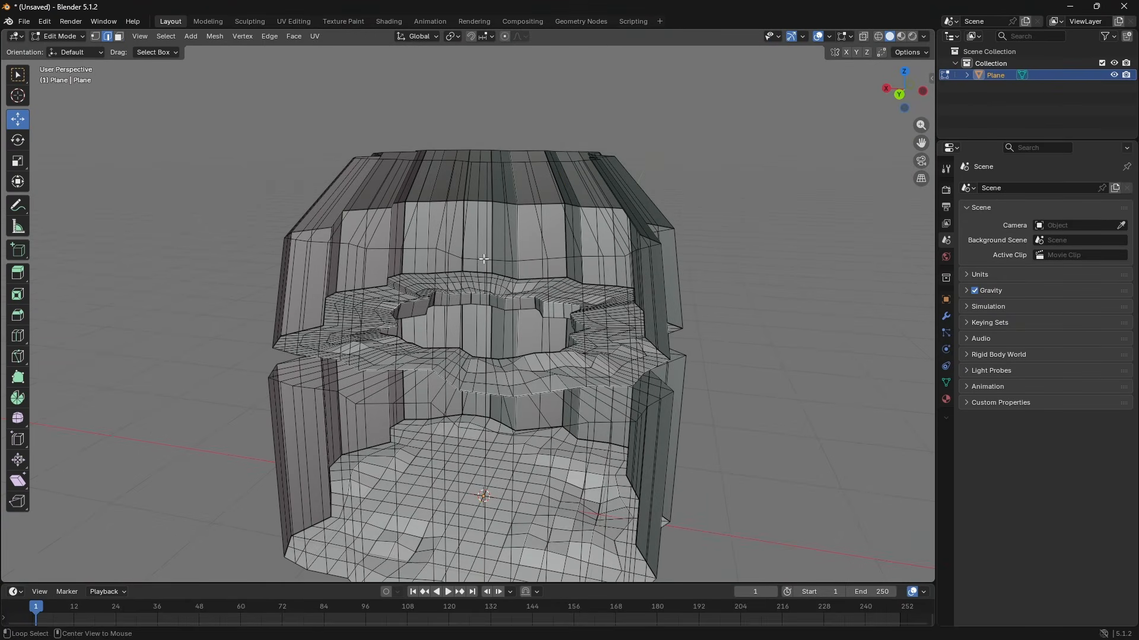
alt+click(485, 259)
alt+click(580, 269)
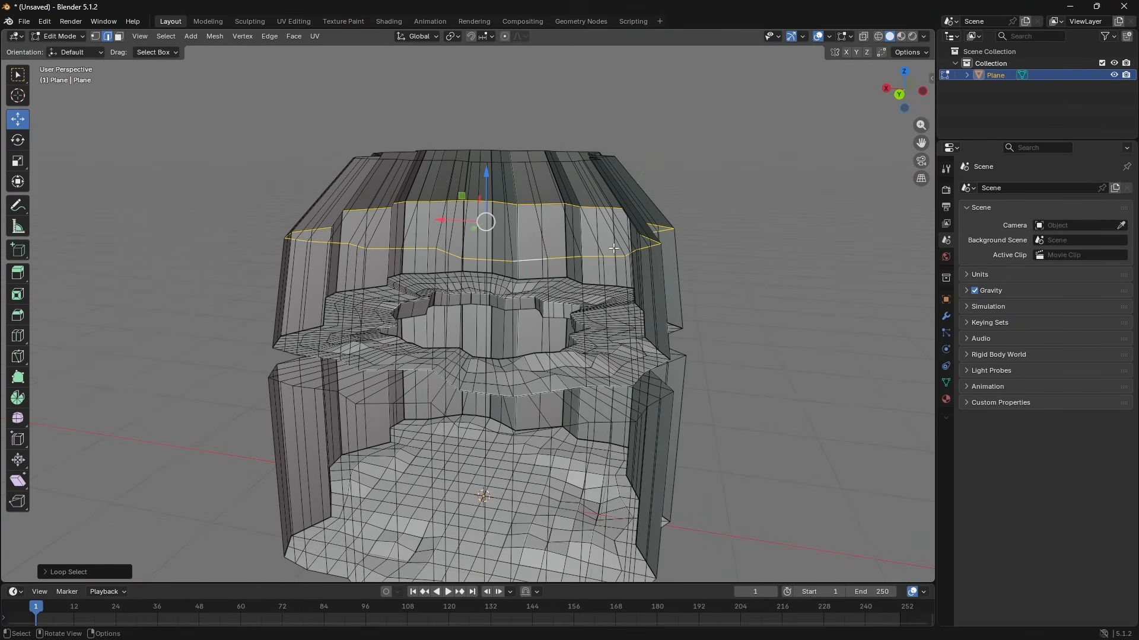
scroll(614, 248, up, 3)
scroll(524, 222, down, 1)
middle_drag(513, 226, 524, 220)
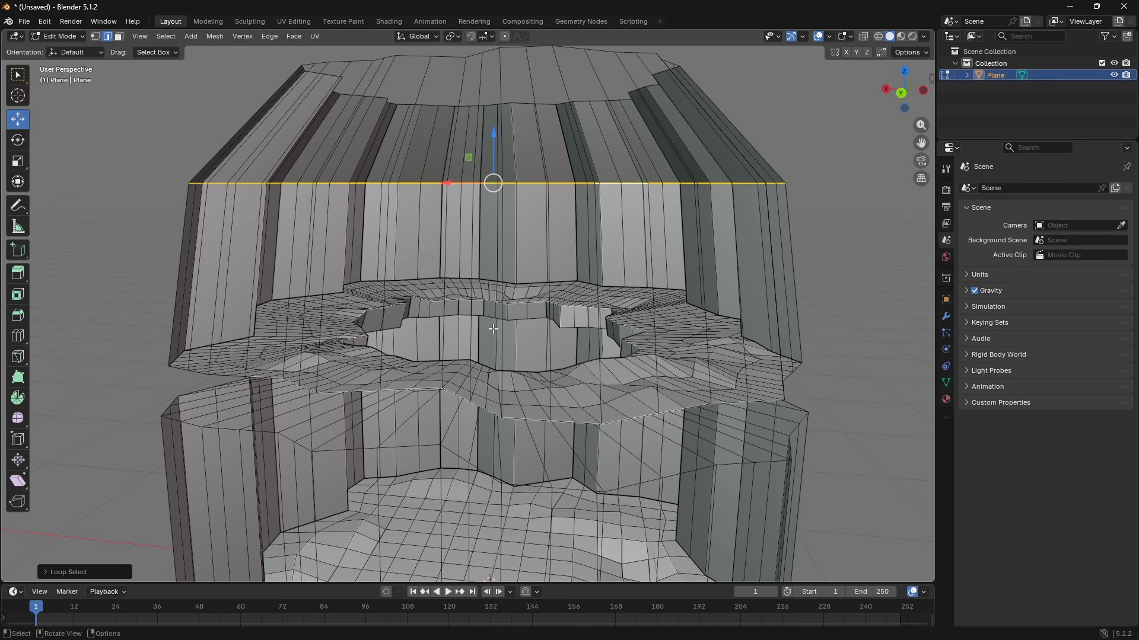
middle_drag(443, 101, 451, 140)
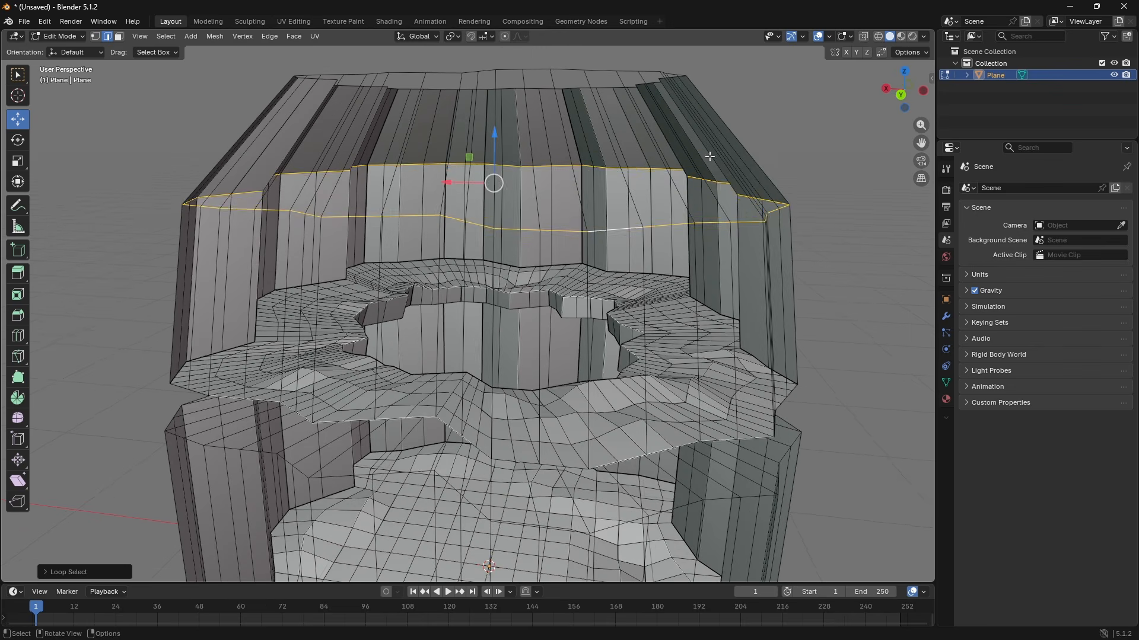
key(ctrl+b)
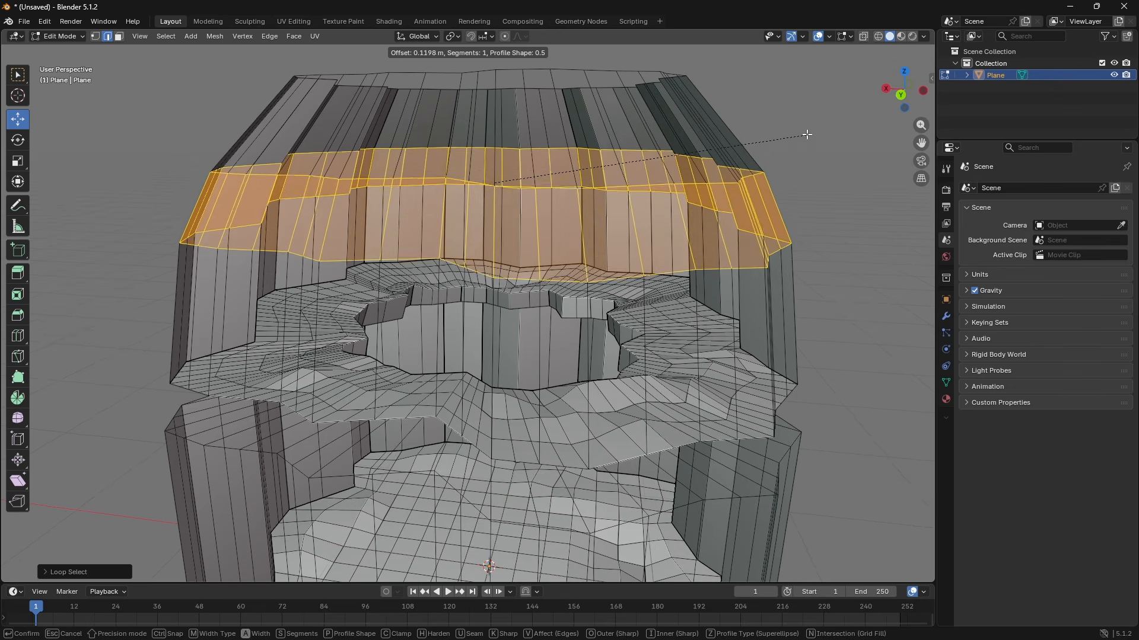
click(813, 119)
Add one loop cut around the upper wall's beveled band and return to Sculpt Mode
key(ctrl+r)
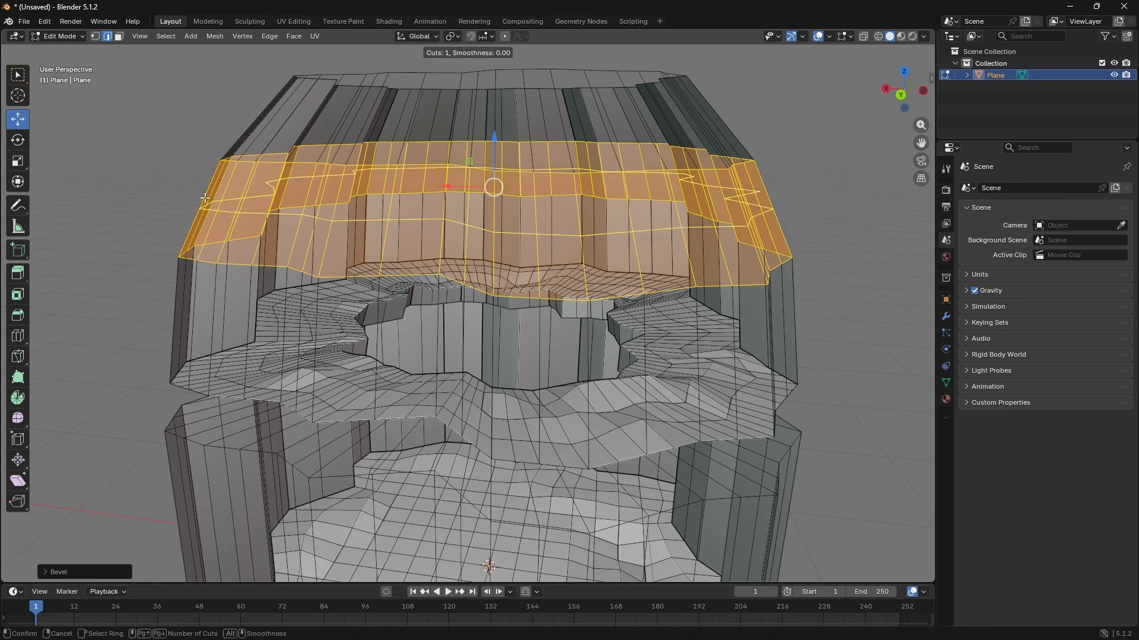
click(201, 198)
click(201, 198)
key(Tab)
Sculpt uneven bulges around the upper wall's inner surface with the Draw brush
middle_drag(320, 171, 392, 185)
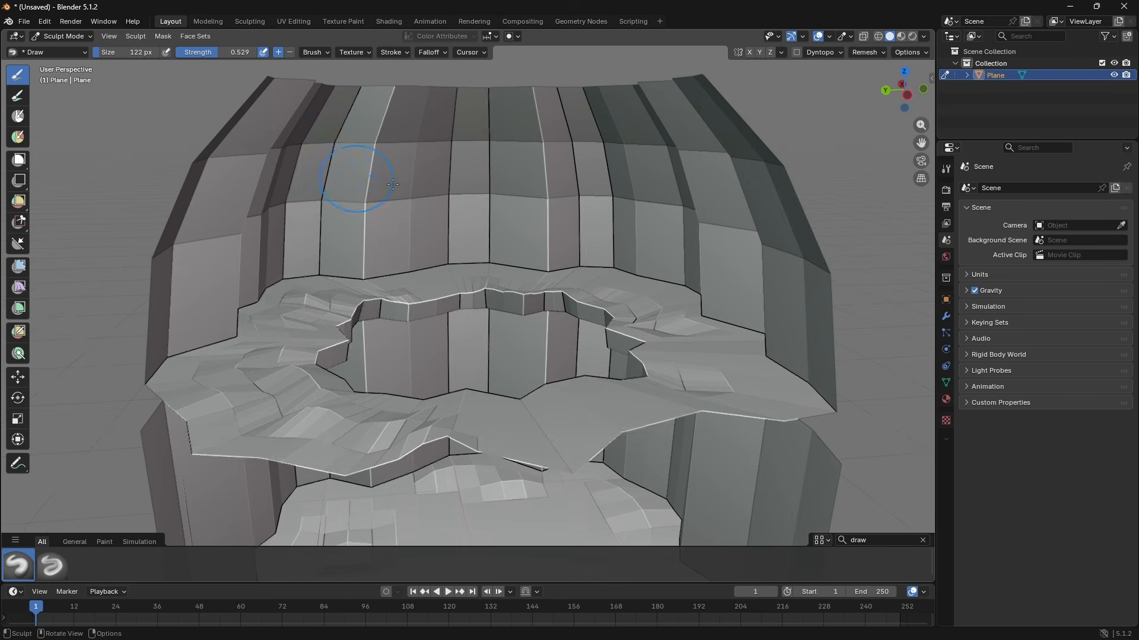
scroll(486, 155, up, 3)
middle_drag(402, 92, 381, 210)
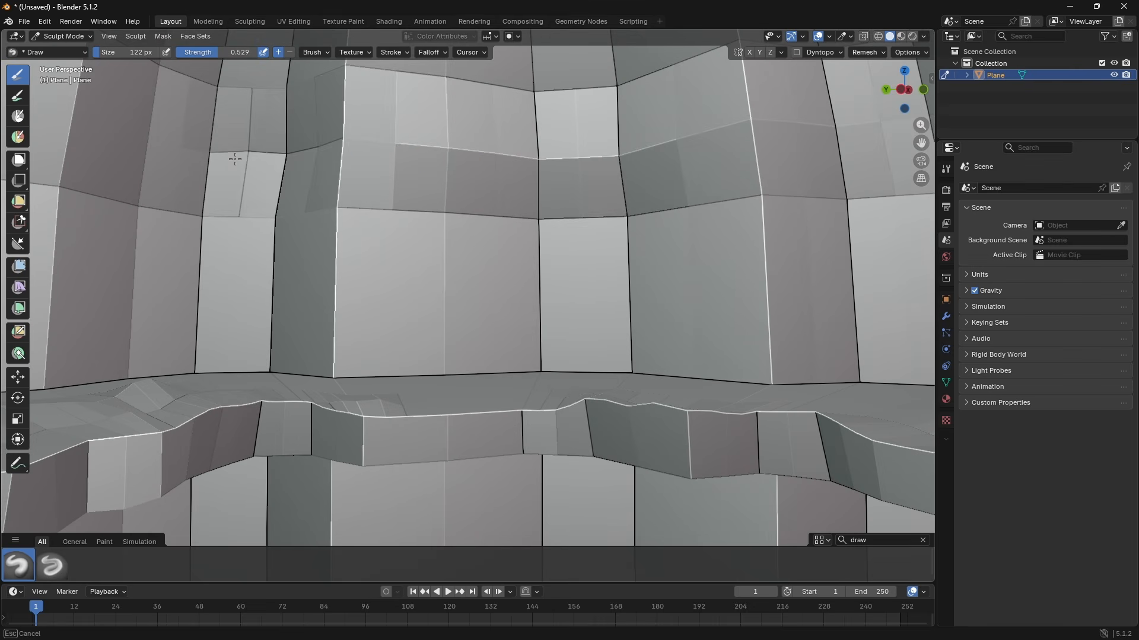
middle_drag(235, 159, 459, 210)
middle_drag(323, 268, 597, 102)
middle_drag(430, 183, 460, 125)
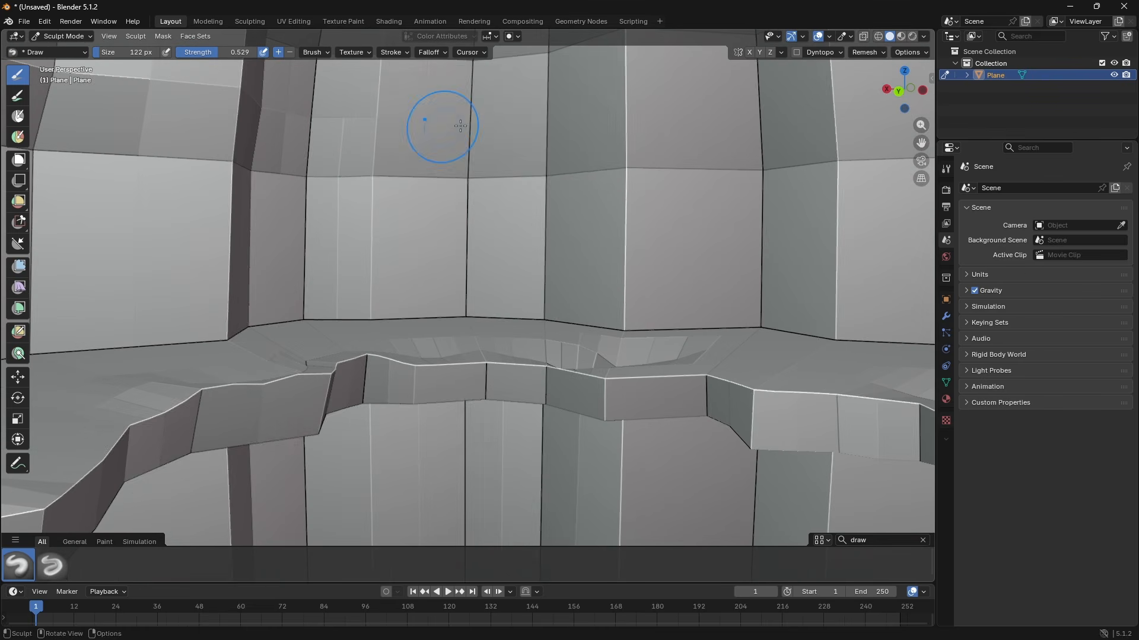
scroll(678, 111, down, 6)
mouse_move(599, 152)
middle_down()
mouse_move(564, 193)
mouse_move(534, 184)
middle_up()
scroll(504, 178, down, 2)
scroll(474, 175, up, 5)
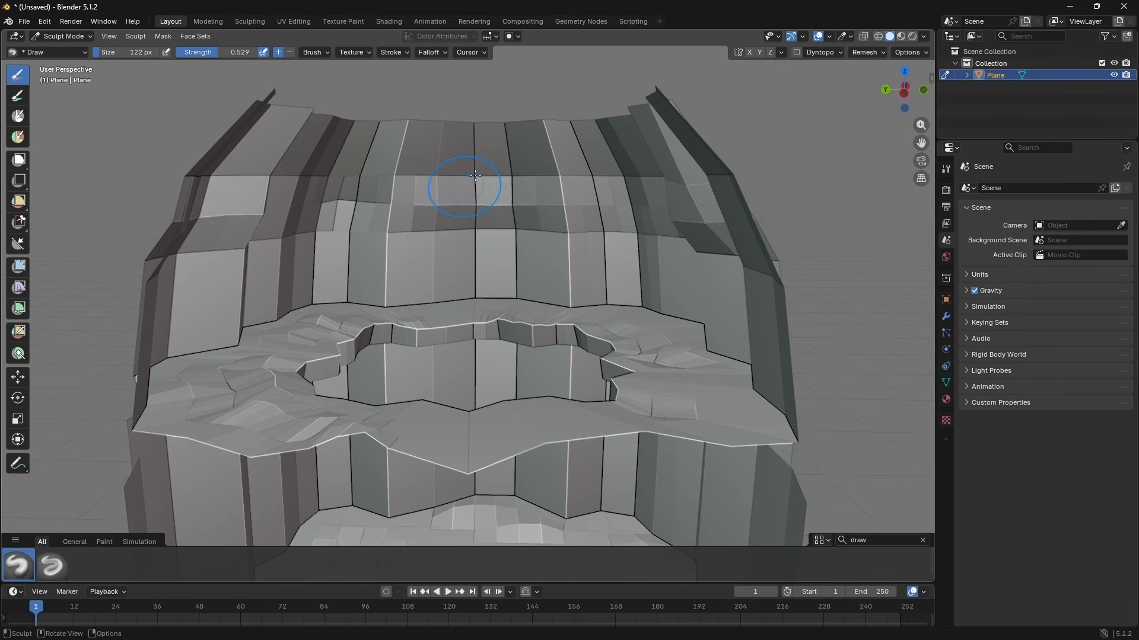
mouse_move(455, 193)
middle_down()
mouse_move(399, 228)
mouse_move(343, 242)
mouse_move(474, 204)
middle_up()
scroll(399, 228, down, 3)
Sculpt uneven relief into the lower wall and the floor beneath the ledge with the Draw brush
mouse_move(534, 159)
middle_down()
mouse_move(528, 207)
mouse_move(525, 179)
mouse_move(505, 249)
mouse_move(486, 214)
mouse_move(334, 415)
mouse_move(312, 394)
mouse_move(334, 379)
mouse_move(255, 401)
middle_up()
middle_drag(379, 376, 132, 375)
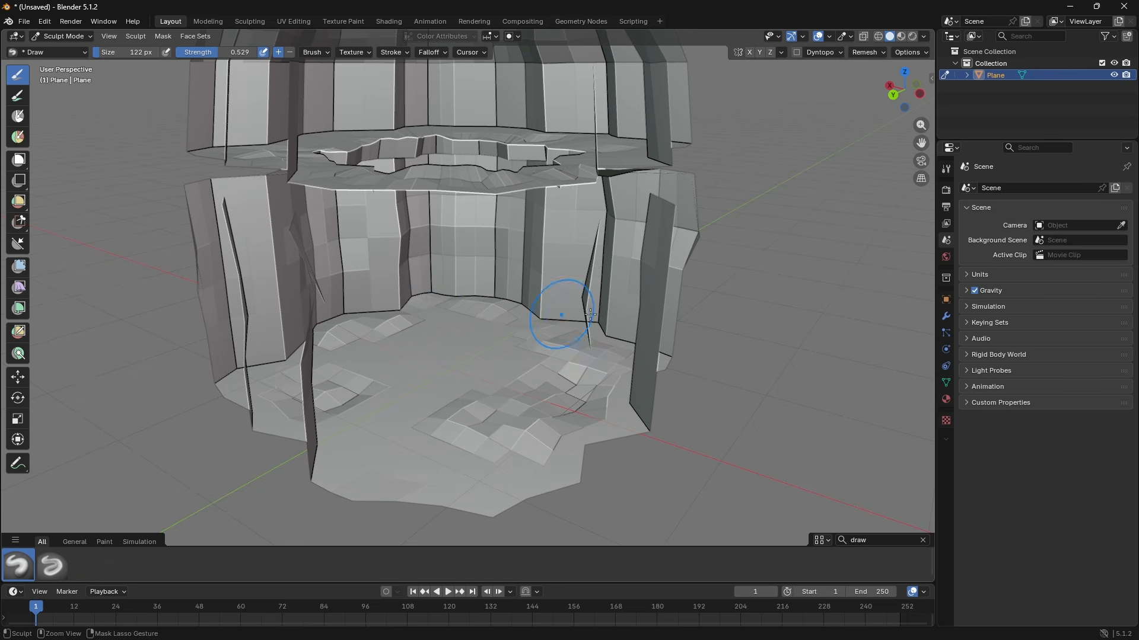
scroll(533, 315, up, 3)
mouse_move(513, 317)
middle_down()
mouse_move(436, 323)
mouse_move(516, 261)
mouse_move(113, 82)
middle_up()
scroll(436, 323, down, 8)
Switch the walled mesh from Sculpt Mode to Object Mode and open it in Edit Mode
click(70, 38)
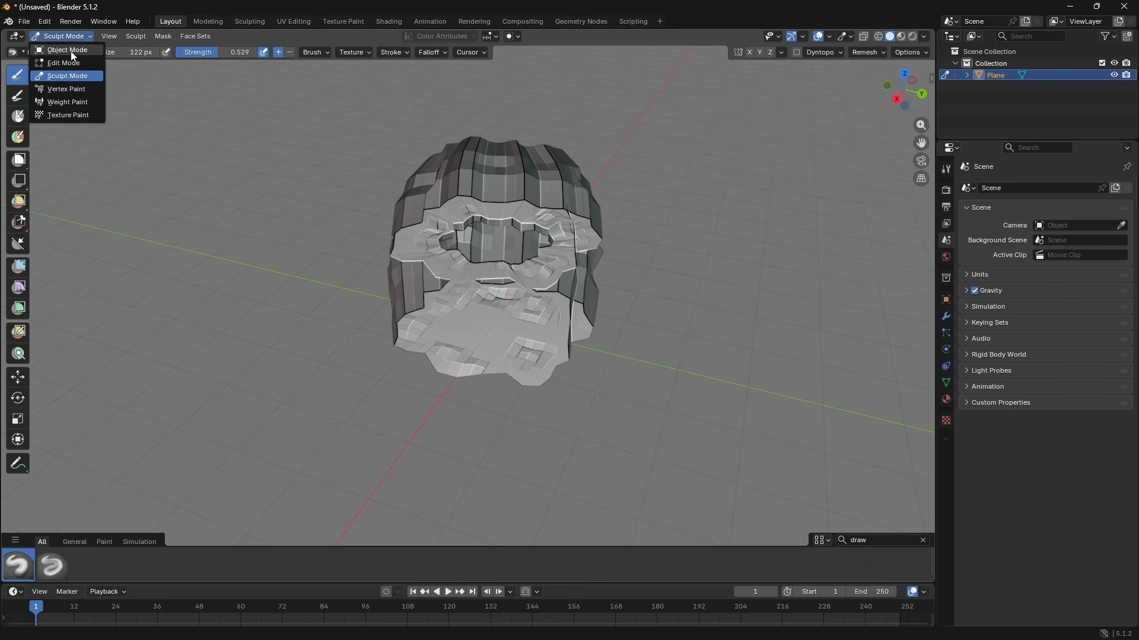
click(65, 51)
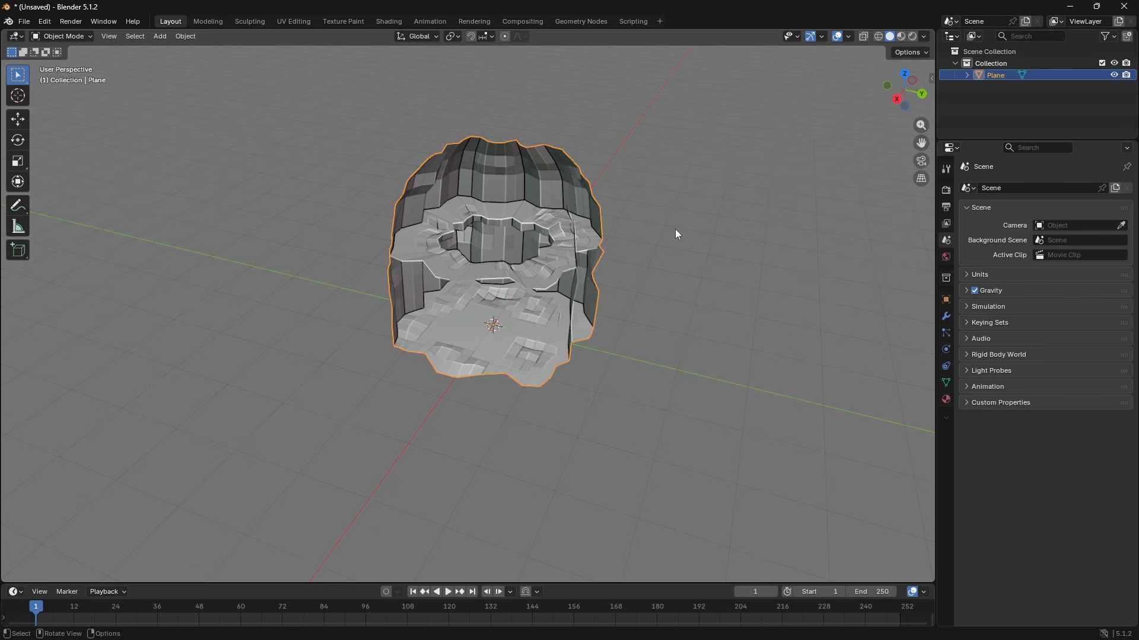
scroll(675, 229, up, 5)
middle_drag(669, 252, 635, 226)
key(Tab)
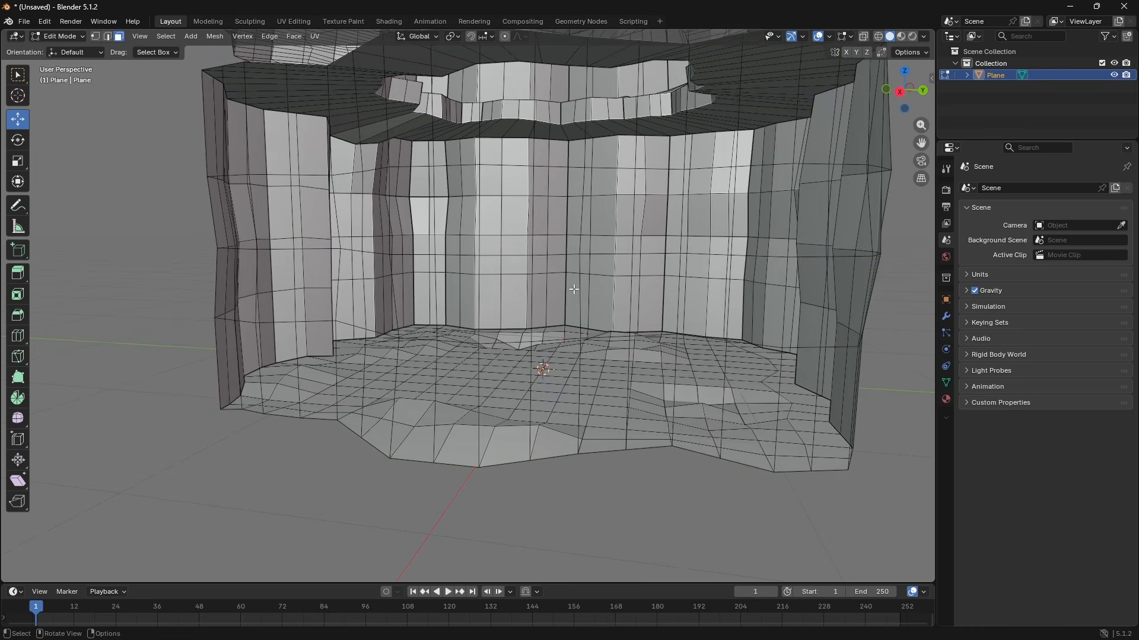
Select a group of faces low on the lower wall and extrude them far outward to form a corridor
middle_drag(573, 289, 434, 305)
scroll(401, 330, down, 5)
scroll(402, 330, up, 4)
scroll(434, 305, down, 4)
drag(500, 355, 501, 356)
middle_drag(497, 351, 464, 277)
scroll(356, 337, up, 4)
key(e)
click(171, 245)
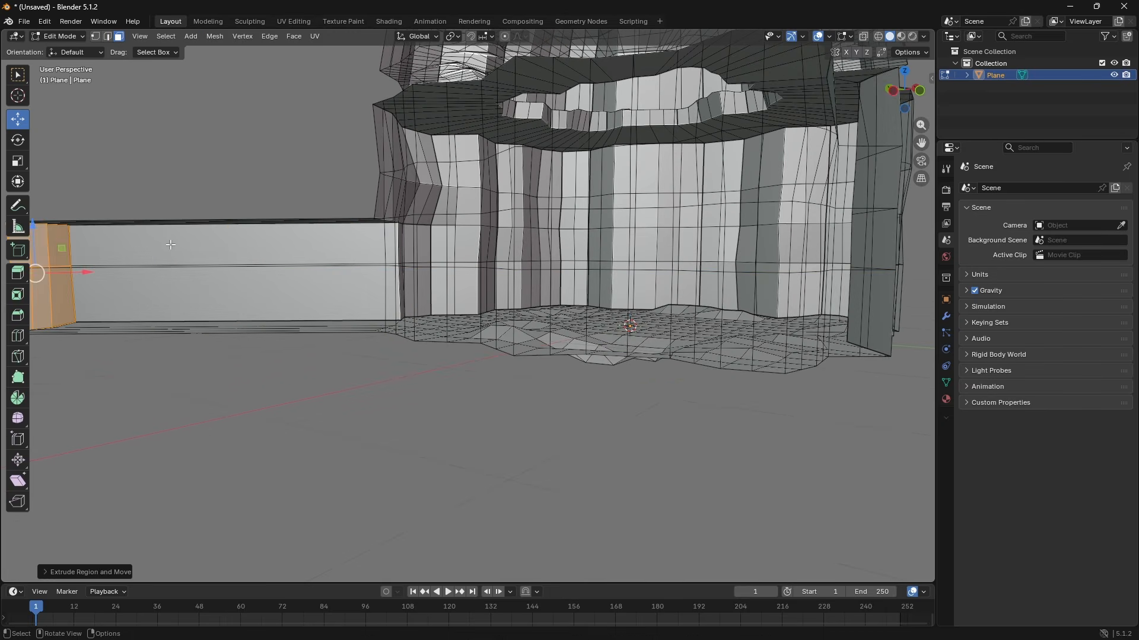
Add a centered loop cut across the extruded corridor and bevel it into two spaced edge loops
middle_drag(228, 266, 449, 243)
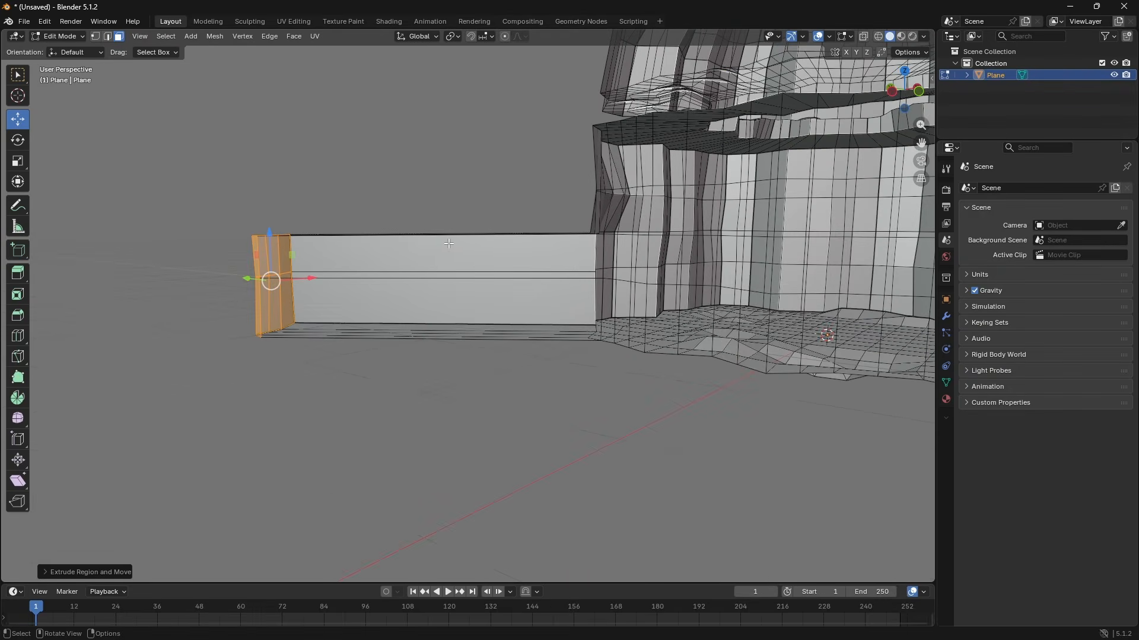
middle_drag(439, 303, 451, 245)
key(ctrl+r)
click(432, 217)
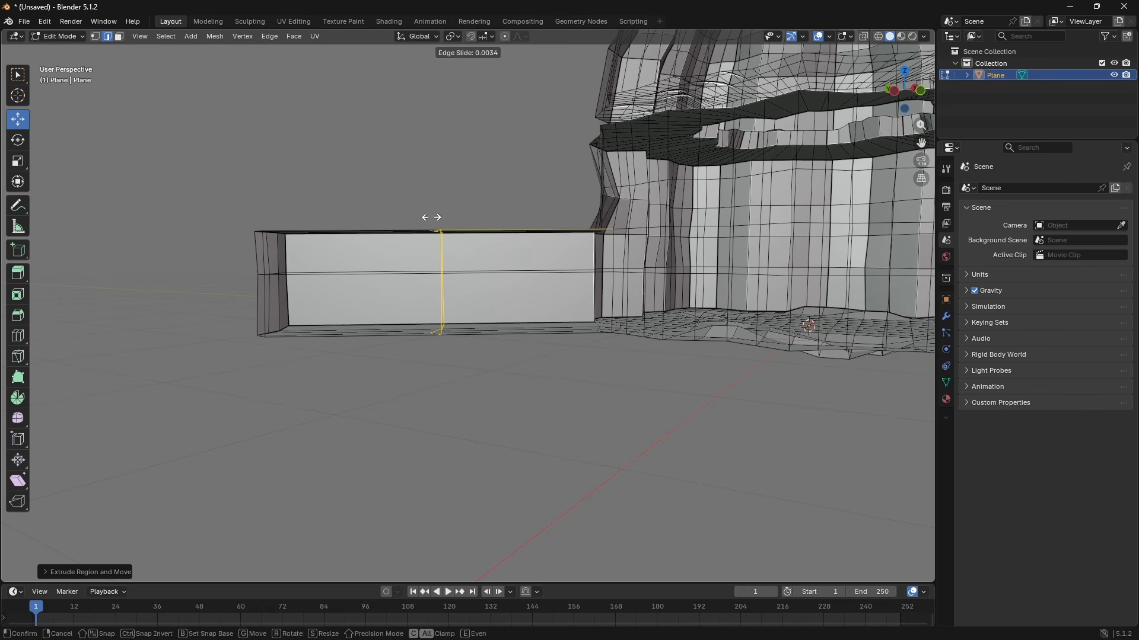
right_click(433, 217)
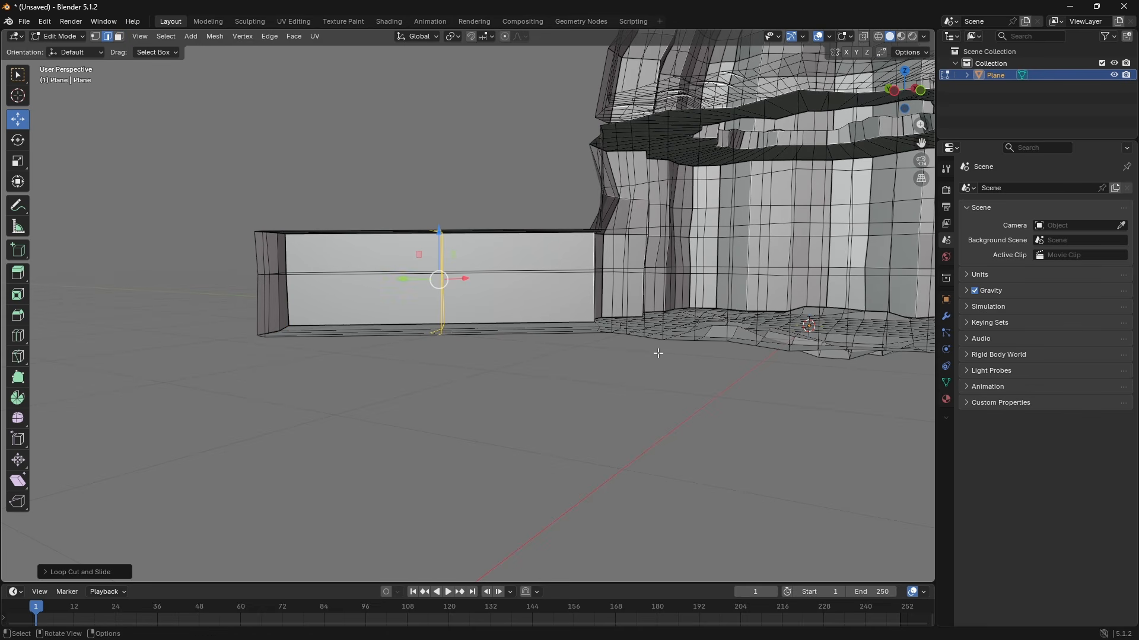
key(ctrl+b)
click(730, 350)
Add a centered loop cut across the corridor's outer section, between the beveled loops and its far end
key(Tab)
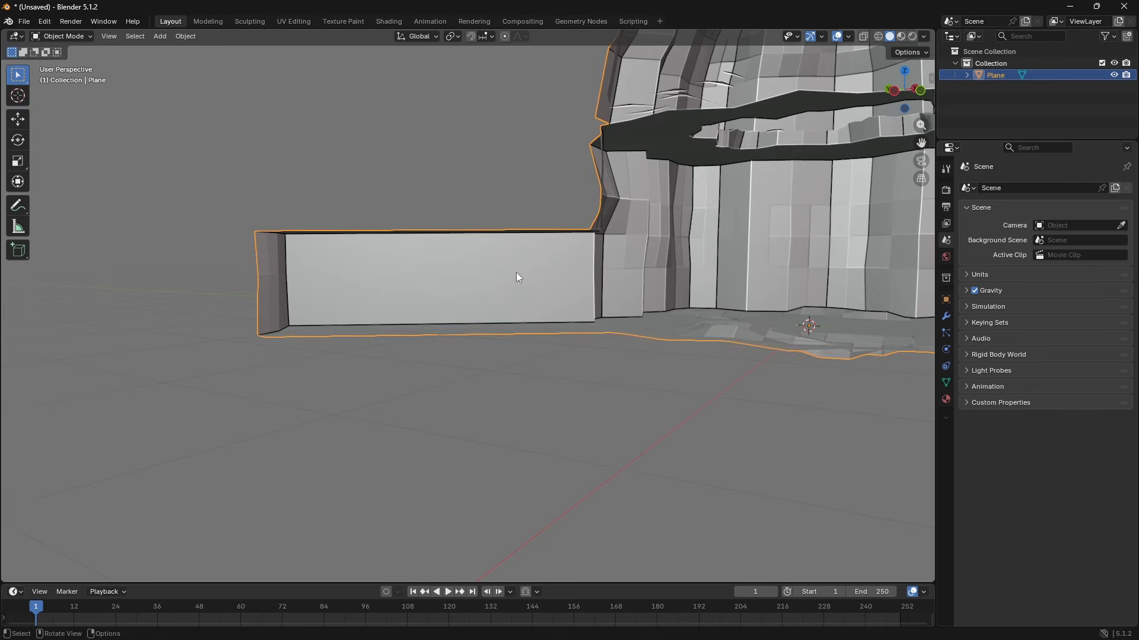
key(Tab)
key(ctrl+r)
click(329, 238)
right_click(331, 239)
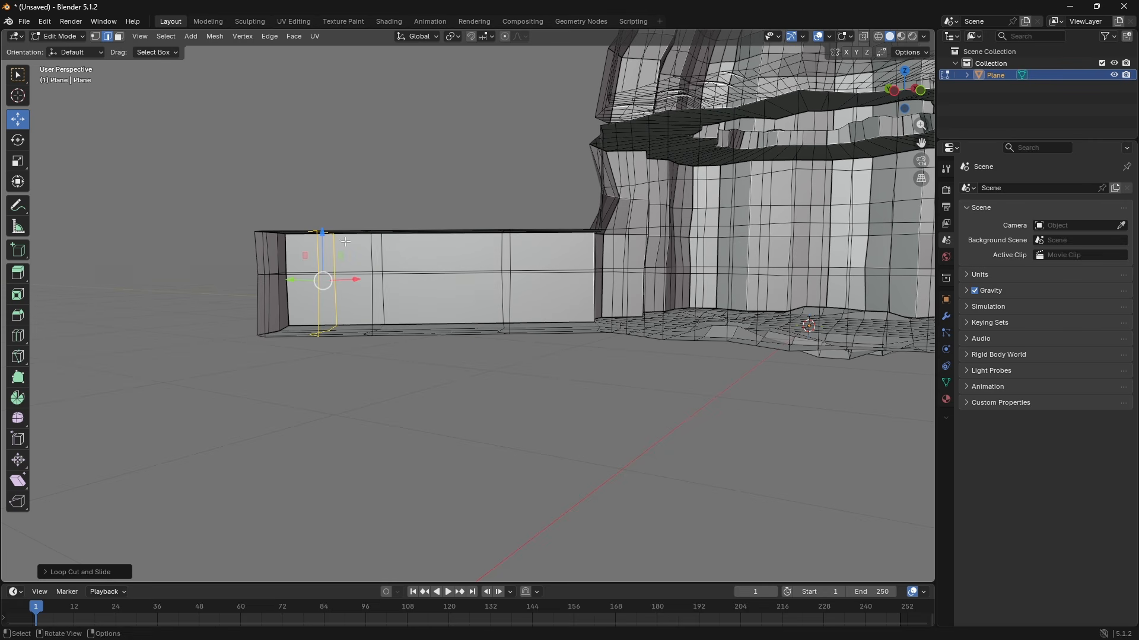
Add a centered loop cut across the corridor's inner section, between the beveled loops and the main walls, and return to Object Mode
key(ctrl+r)
click(548, 251)
right_click(550, 252)
key(Tab)
middle_drag(570, 303, 538, 318)
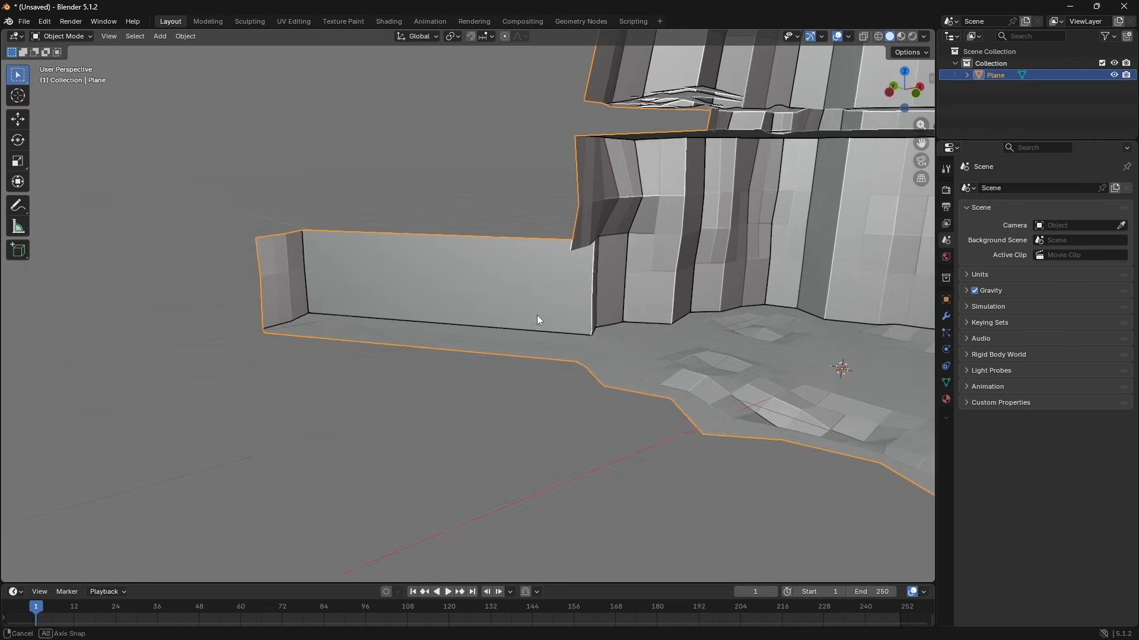
Open the mesh in Edit Mode with face selection and select the side, ceiling and floor faces along the whole corridor
key(Tab)
key(3)
middle_drag(477, 298, 537, 295)
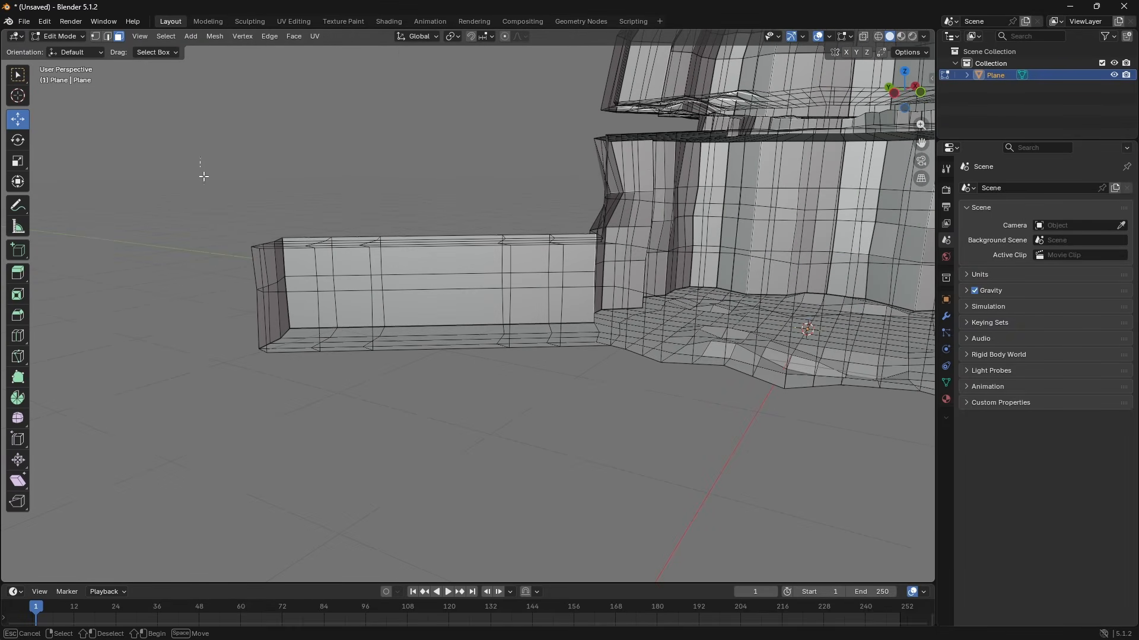
drag(569, 427, 570, 427)
middle_drag(569, 427, 500, 308)
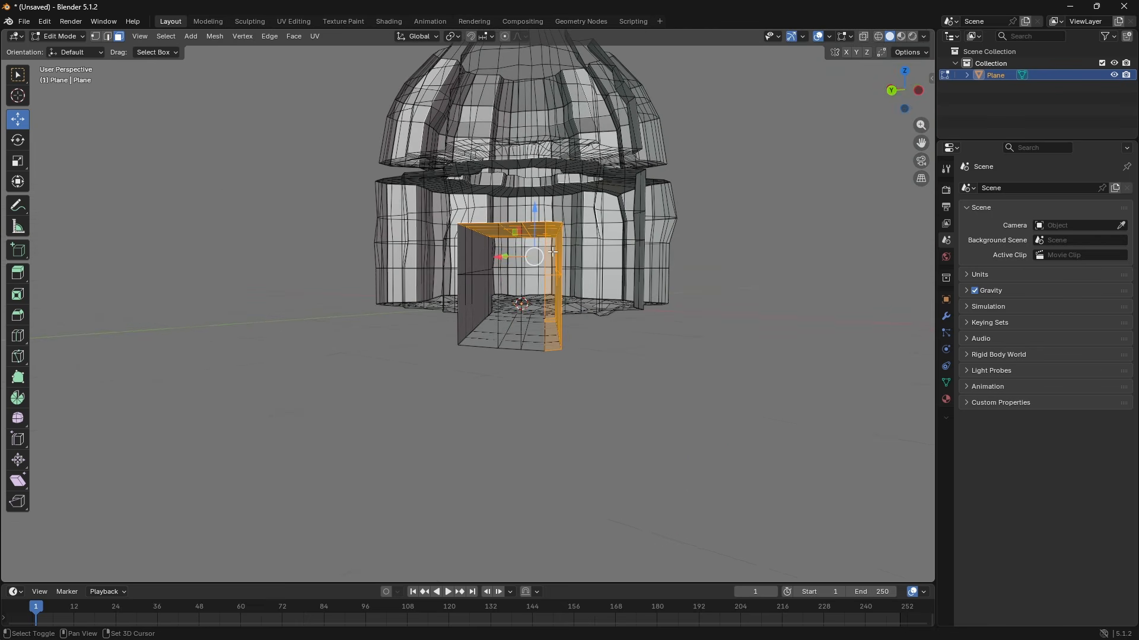
middle_drag(537, 308, 422, 240)
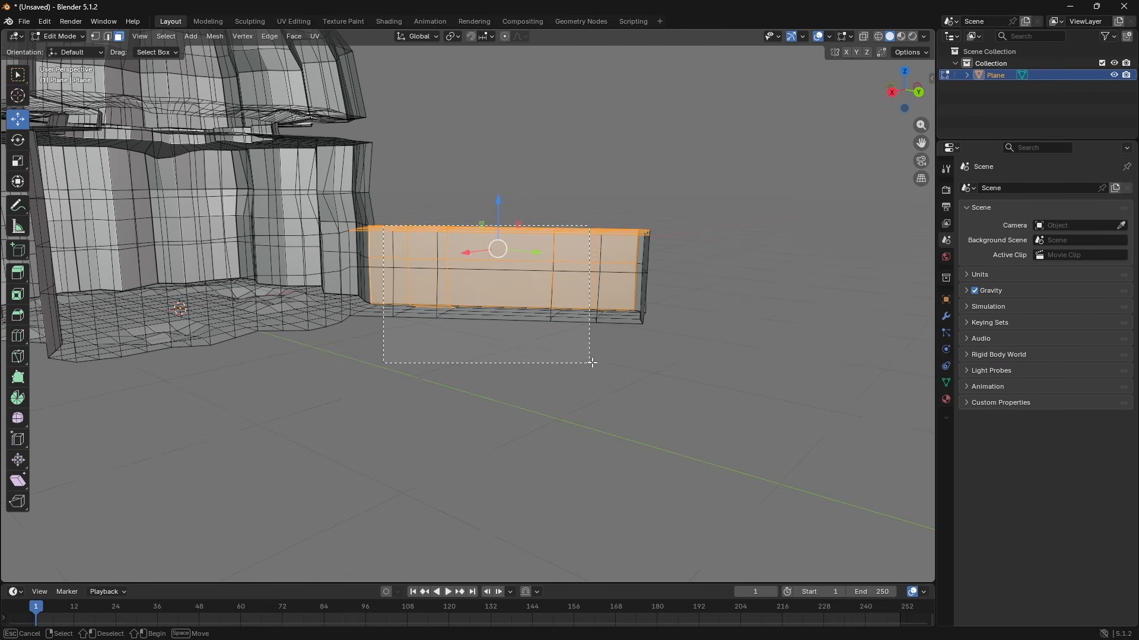
drag(591, 362, 599, 355)
middle_drag(599, 356, 368, 338)
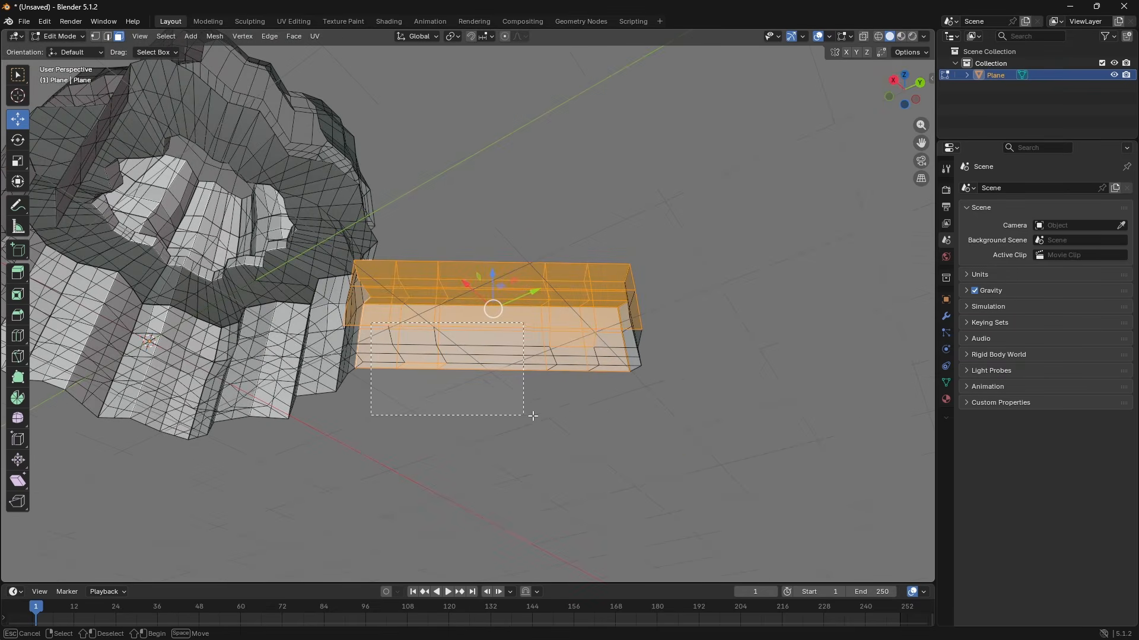
middle_drag(614, 411, 456, 468)
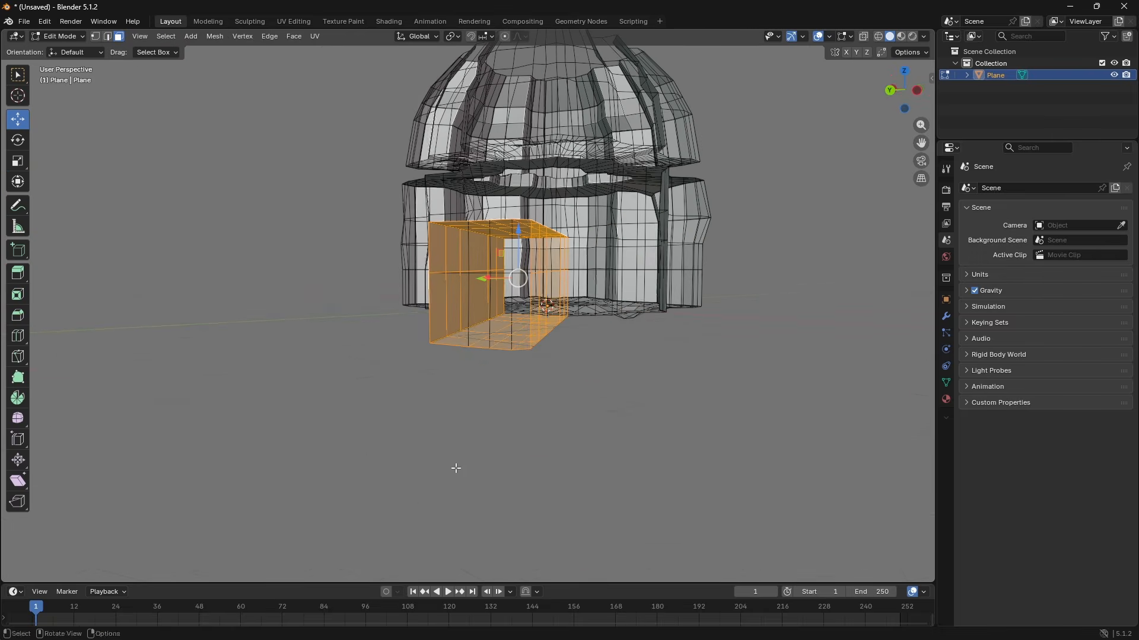
shift+click(444, 261)
middle_drag(444, 261, 439, 285)
scroll(359, 275, up, 7)
scroll(299, 271, down, 6)
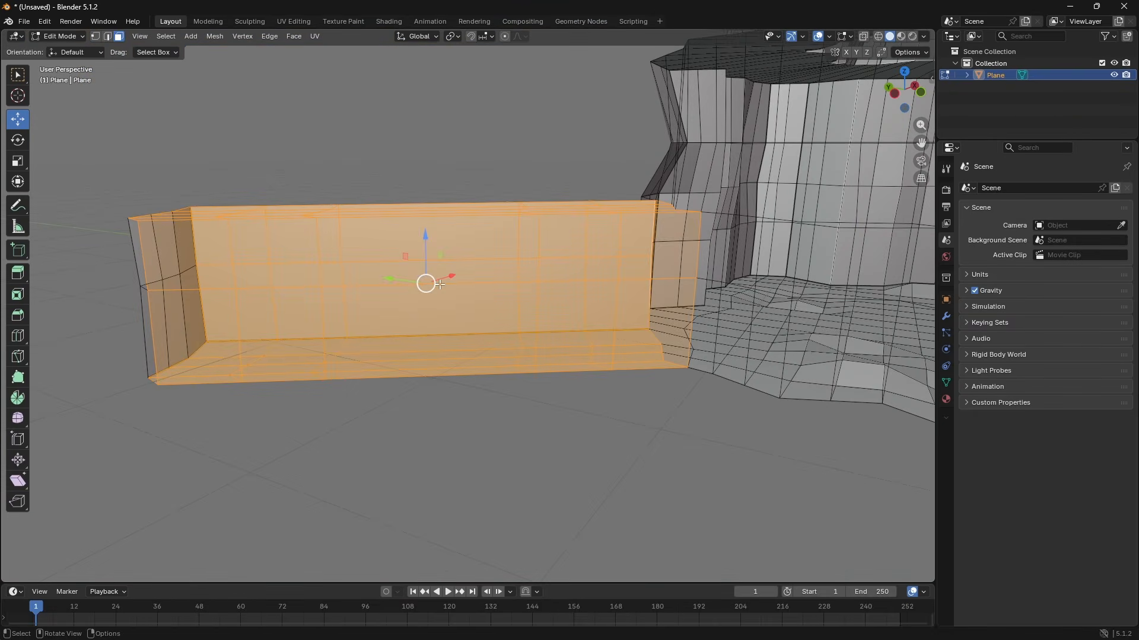
Randomize the selected corridor vertices with an amount of 0.06 m, Uniform 0.247 and Normal about 0.455
key(1)
key(ctrl+v)
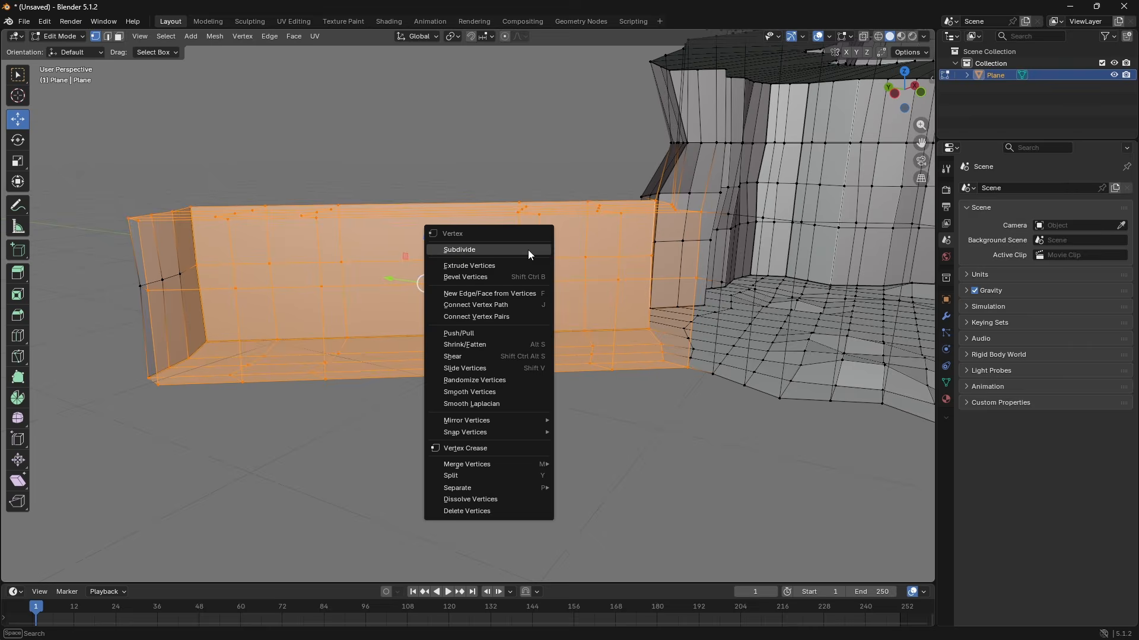
click(504, 381)
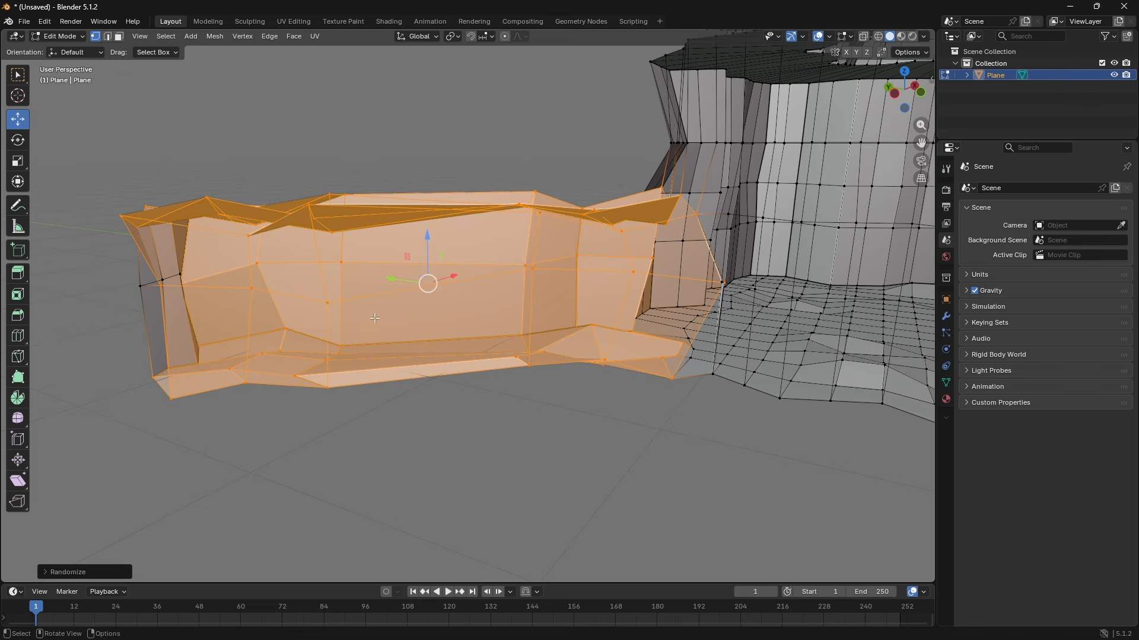
middle_drag(305, 345, 55, 544)
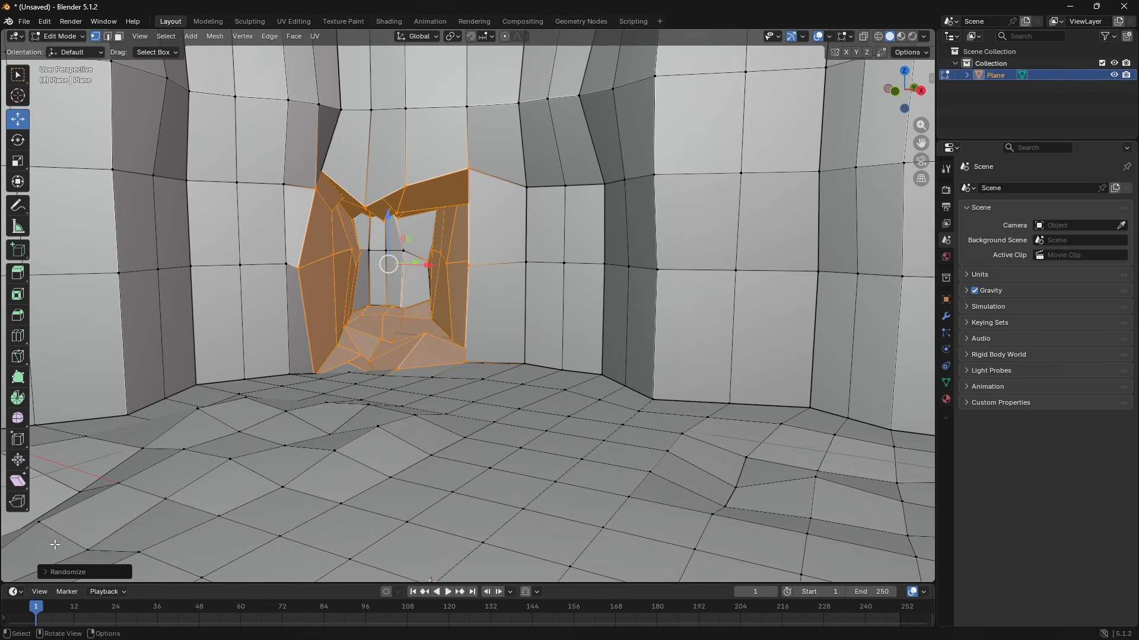
click(79, 573)
mouse_move(153, 530)
mouse_down()
mouse_move(119, 530)
mouse_move(157, 530)
mouse_up()
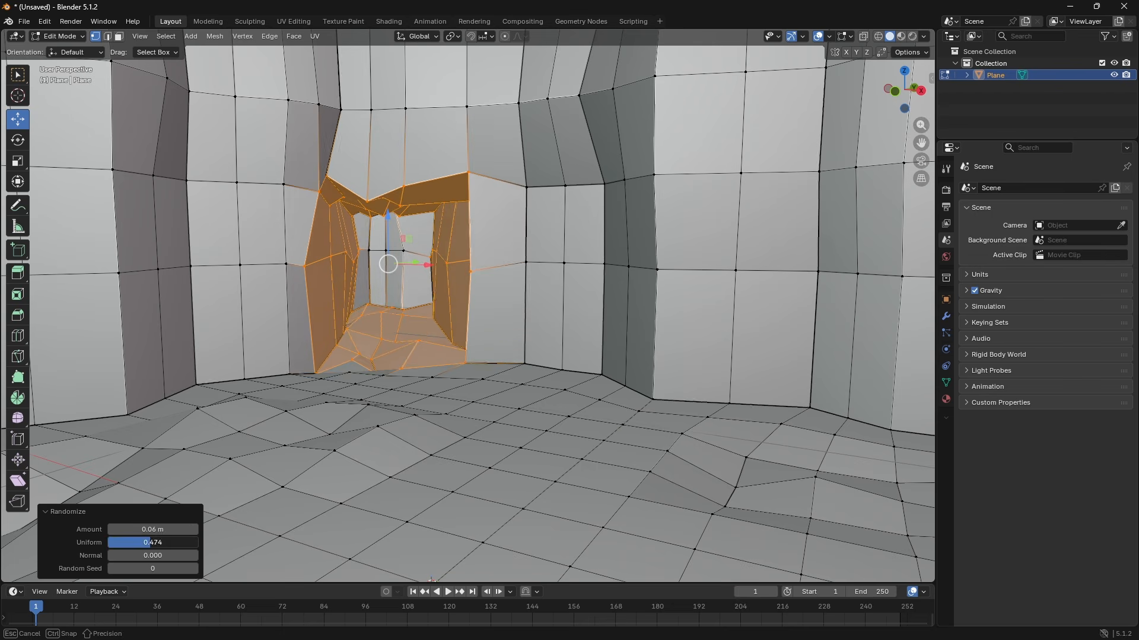
drag(135, 556, 155, 555)
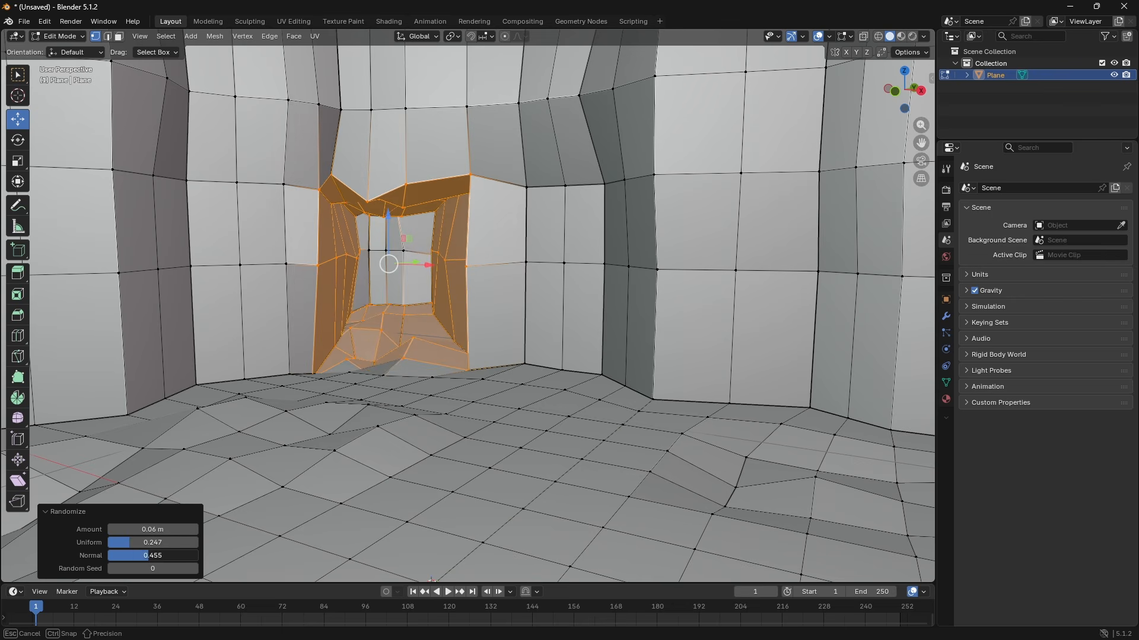
Examine the roughened corridor's interior in Object Mode and return to Edit Mode
key(Tab)
scroll(350, 380, up, 5)
shift+middle_drag(346, 387, 356, 291)
scroll(367, 354, down, 3)
scroll(417, 332, up, 5)
scroll(421, 328, down, 4)
key(Tab)
scroll(496, 292, down, 4)
Select the faces at the corridor's outer end and try to extrude them
middle_drag(580, 287, 368, 329)
click(420, 322)
shift+click(477, 317)
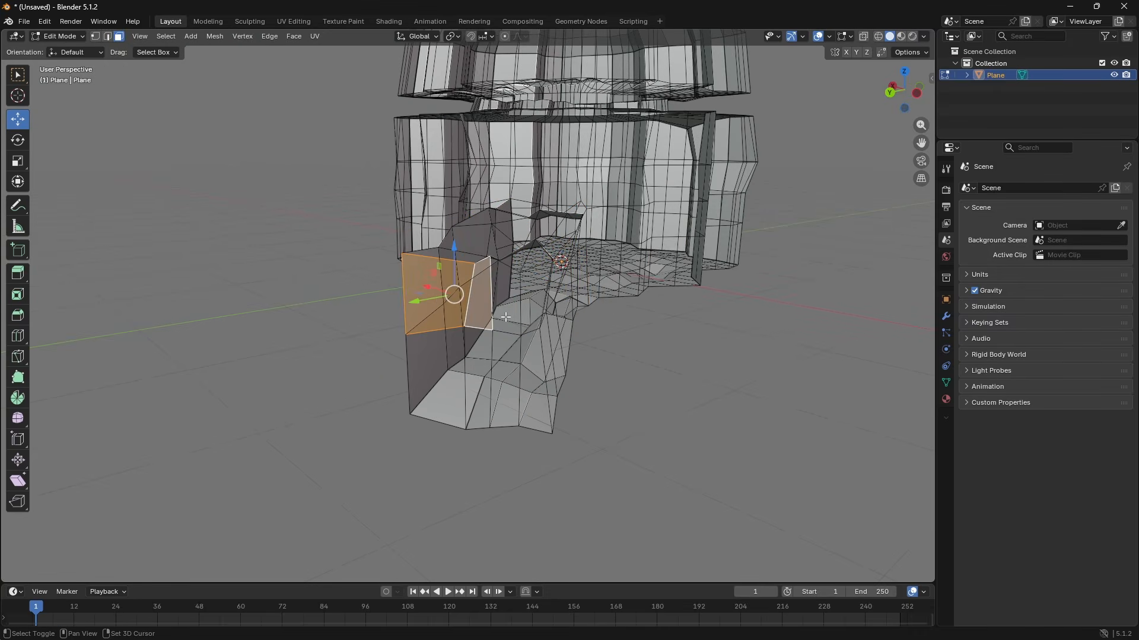
shift+click(521, 321)
middle_drag(520, 321, 544, 314)
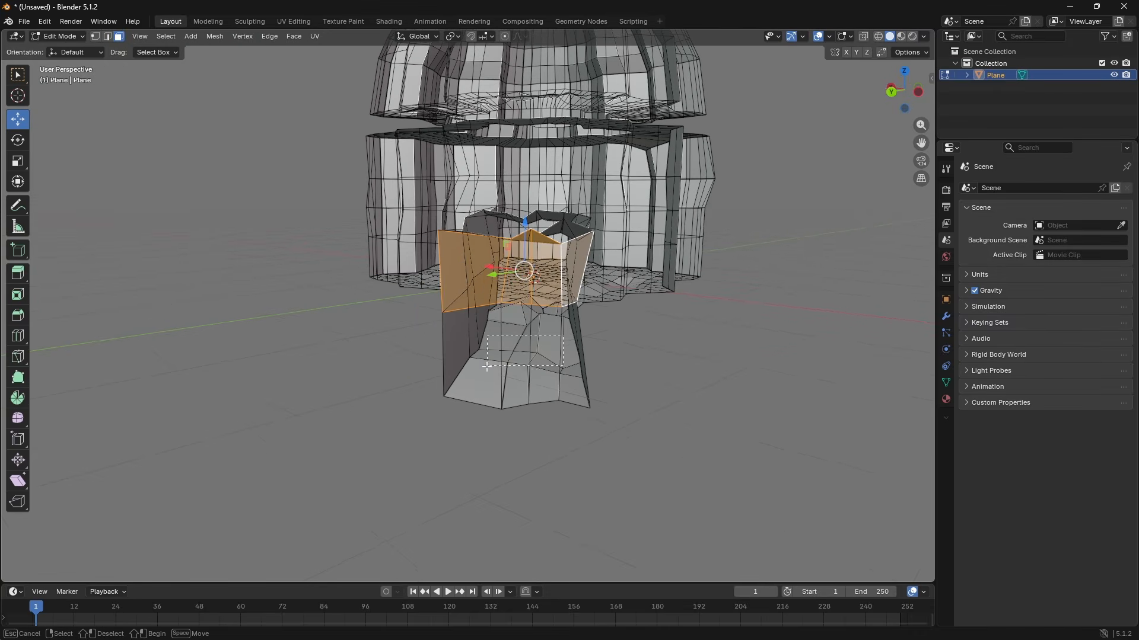
shift+drag(487, 367, 473, 377)
middle_drag(473, 378, 696, 314)
key(e)
click(217, 325)
scroll(237, 325, down, 4)
key(ctrl+z)
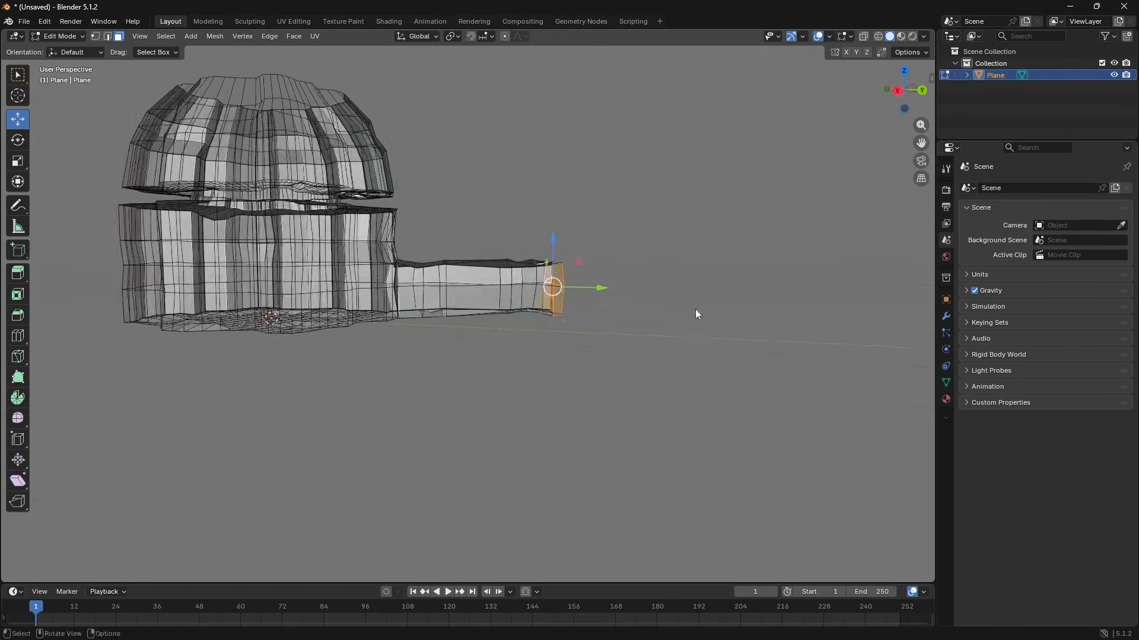
Examine the corridor's interior and the whole structure from several angles in Object Mode
key(Tab)
scroll(542, 307, up, 7)
middle_drag(542, 307, 538, 354)
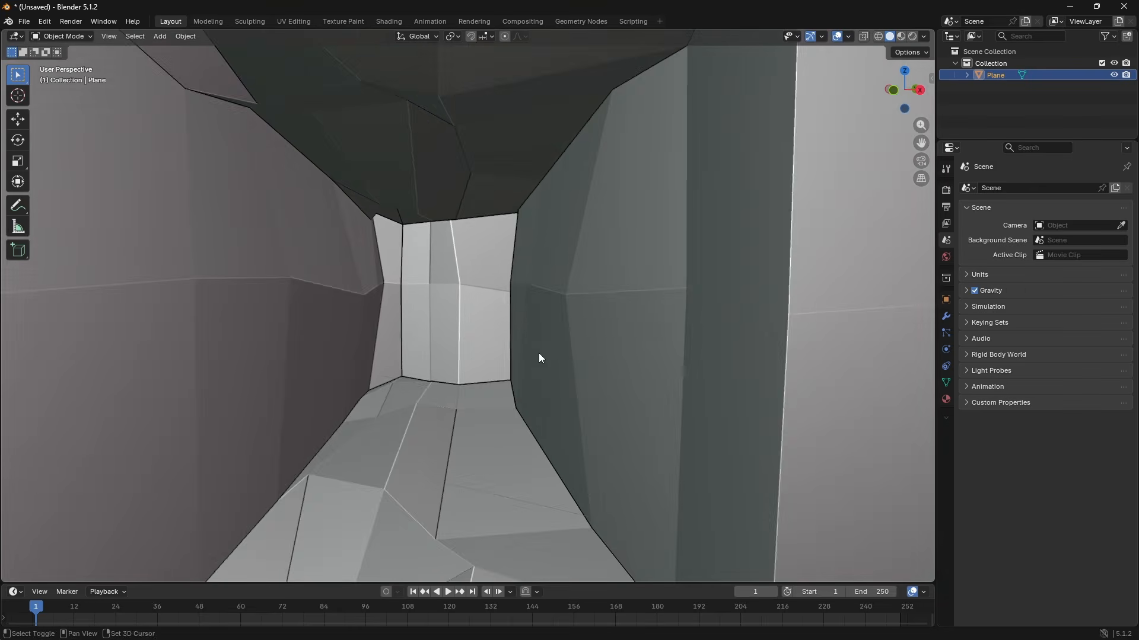
scroll(461, 324, up, 3)
middle_drag(462, 324, 382, 316)
scroll(507, 284, down, 5)
scroll(500, 311, down, 6)
scroll(535, 209, up, 6)
middle_drag(535, 209, 305, 386)
scroll(567, 268, down, 9)
scroll(565, 285, up, 5)
scroll(475, 297, down, 4)
scroll(381, 274, up, 4)
scroll(646, 308, down, 5)
scroll(650, 307, up, 5)
scroll(272, 370, up, 4)
scroll(307, 344, down, 5)
Undo the corridor edits, including the corridor's extrusion, and return the mesh to Object Mode
click(305, 386)
key(Tab)
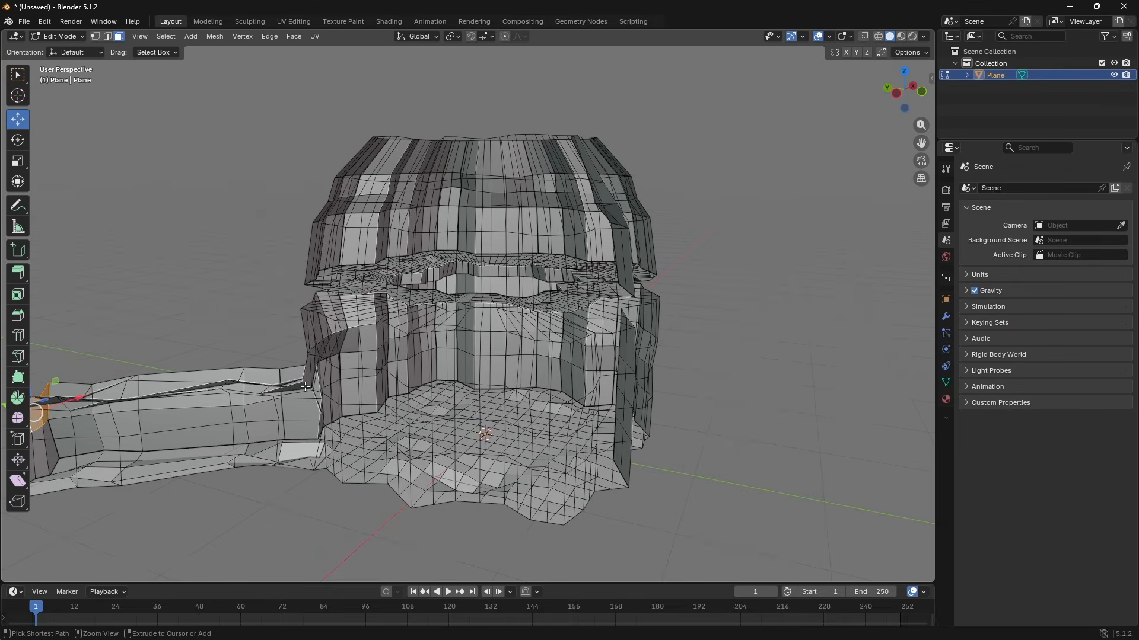
key(l)
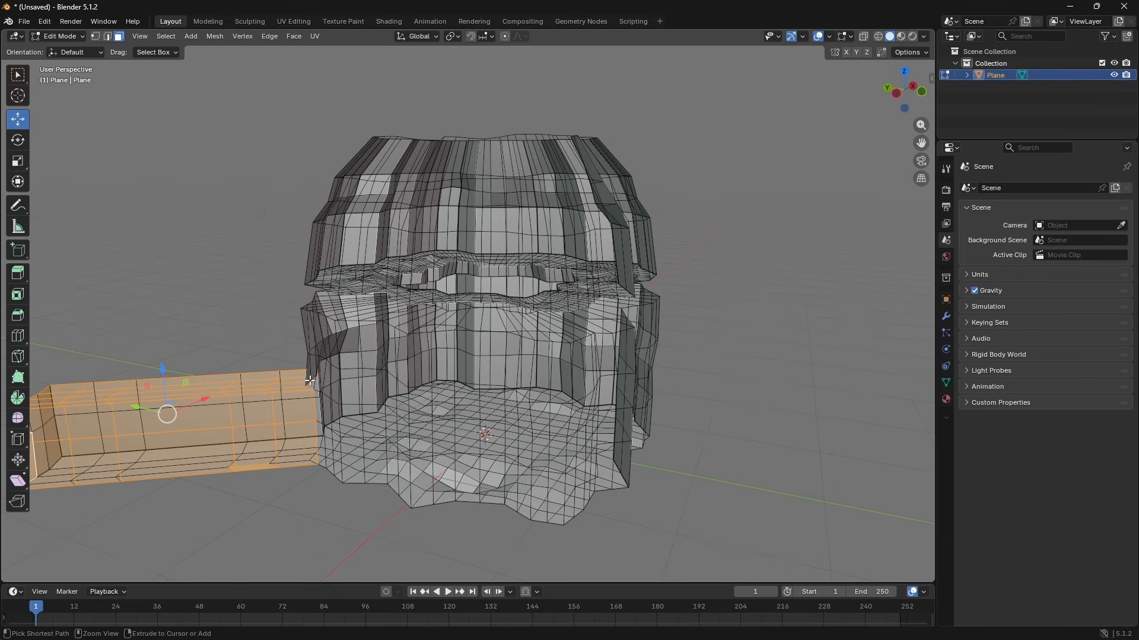
key(ctrl+z)
key(ctrl+z)
key(ctrl+z)
key(Tab)
scroll(380, 350, down, 4)
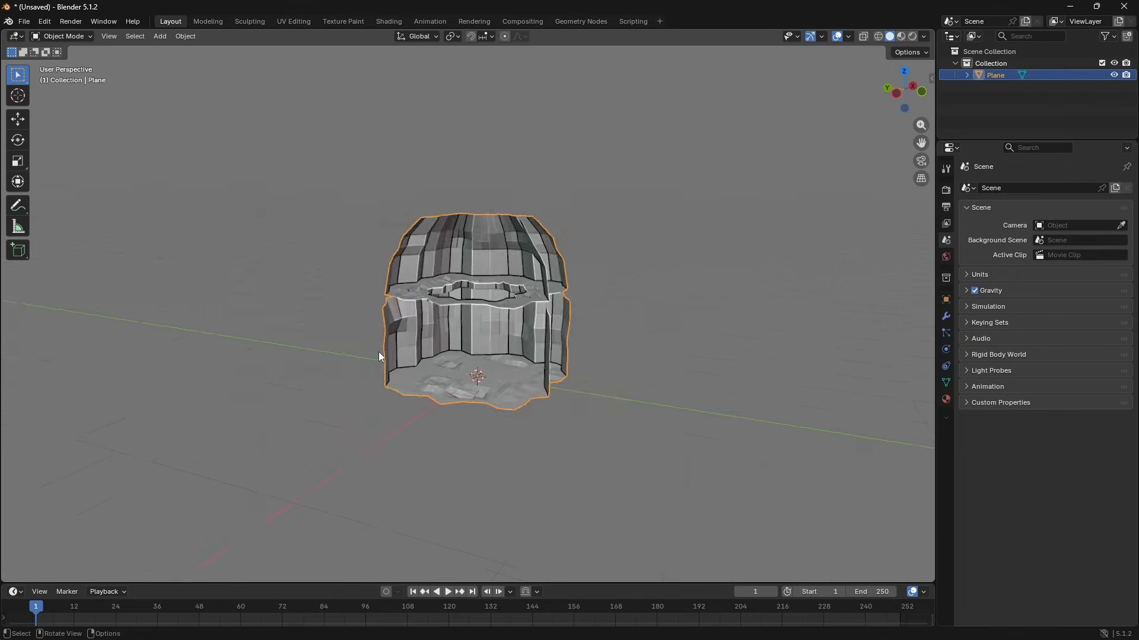
Apply Shade Smooth with Keep Sharp Edges to the walled mesh and deselect it
scroll(379, 351, up, 6)
scroll(412, 288, down, 7)
middle_drag(413, 288, 344, 277)
scroll(380, 319, up, 6)
right_click(343, 277)
click(342, 276)
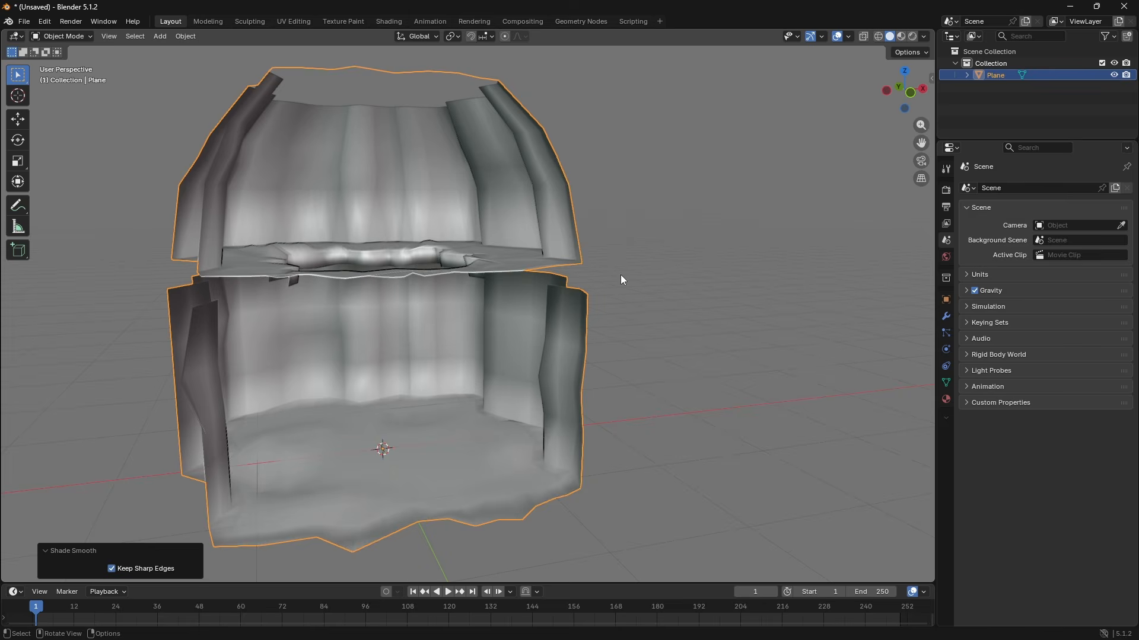
click(620, 275)
Examine the smooth-shaded mesh from several angles in Object Mode and Edit Mode
middle_drag(621, 276, 426, 279)
scroll(426, 279, up, 4)
scroll(396, 262, down, 3)
scroll(396, 262, down, 5)
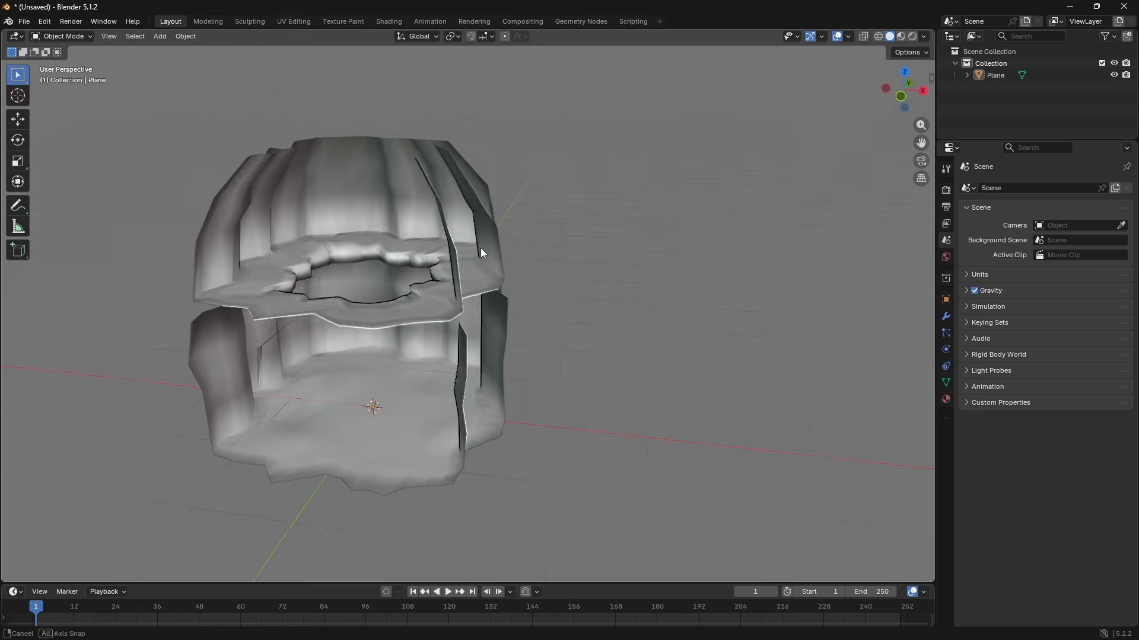
middle_drag(480, 248, 420, 268)
middle_drag(321, 206, 304, 230)
key(Tab)
key(Tab)
key(Tab)
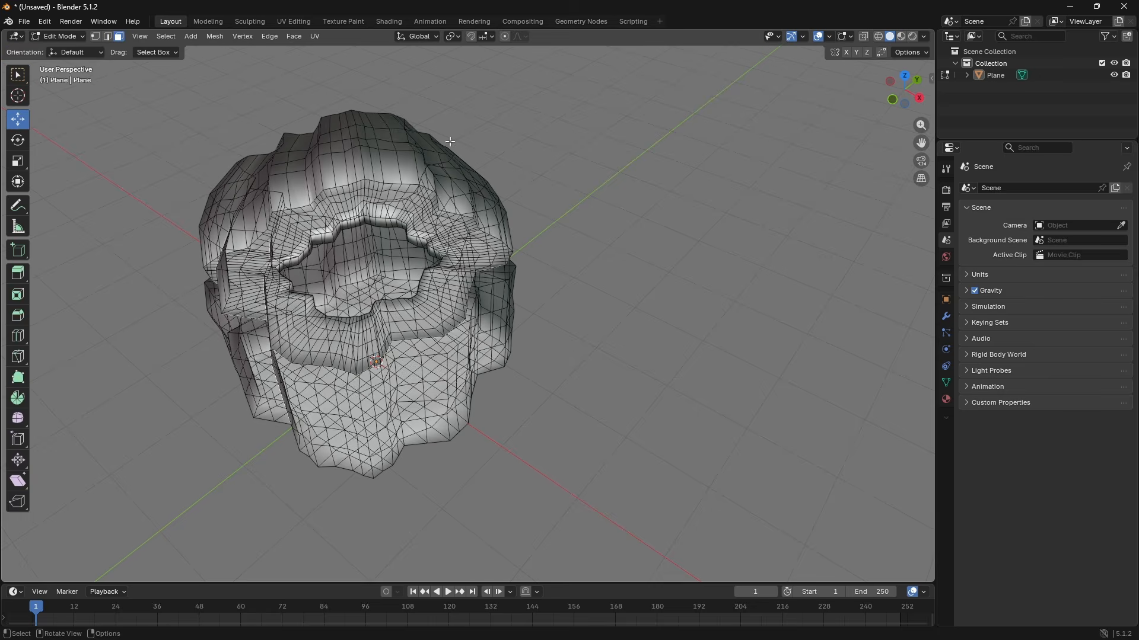
key(Tab)
Turn off Backface Culling in the viewport shading and check the mesh in Edit Mode and Object Mode
click(923, 36)
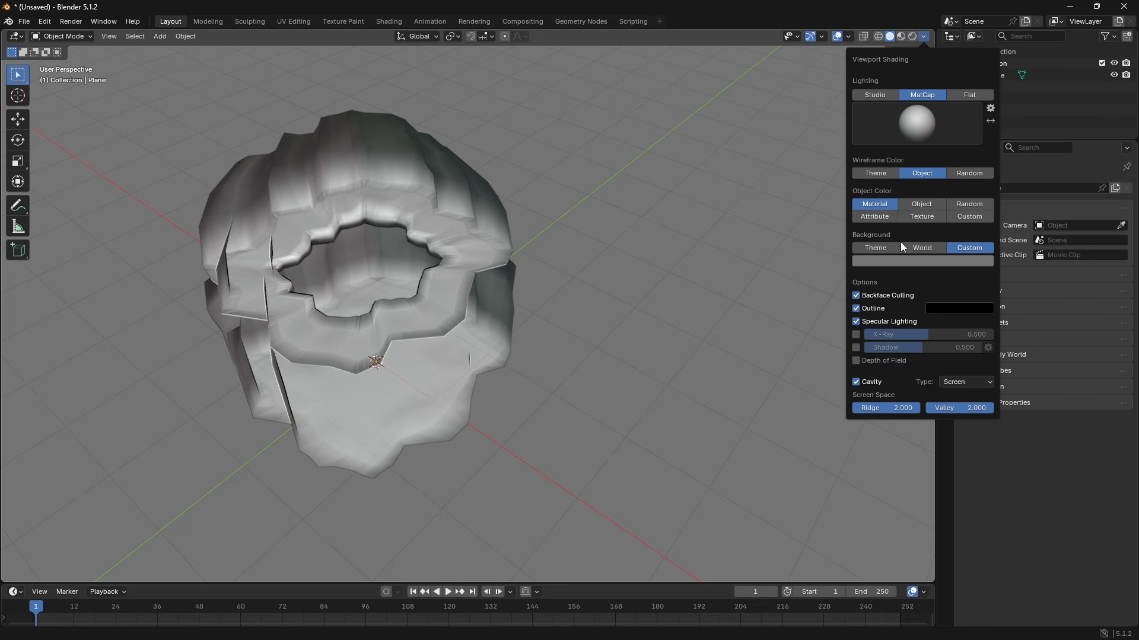
click(885, 295)
key(Tab)
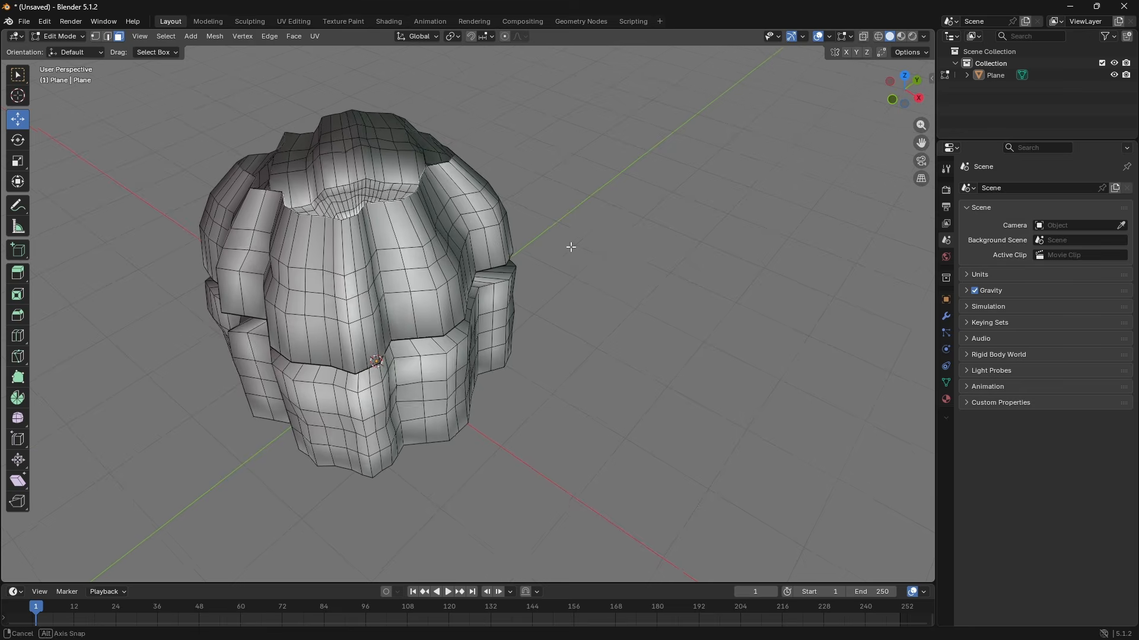
middle_drag(569, 247, 557, 291)
key(Tab)
scroll(506, 253, up, 5)
middle_drag(506, 252, 411, 167)
scroll(411, 167, down, 4)
scroll(565, 140, up, 8)
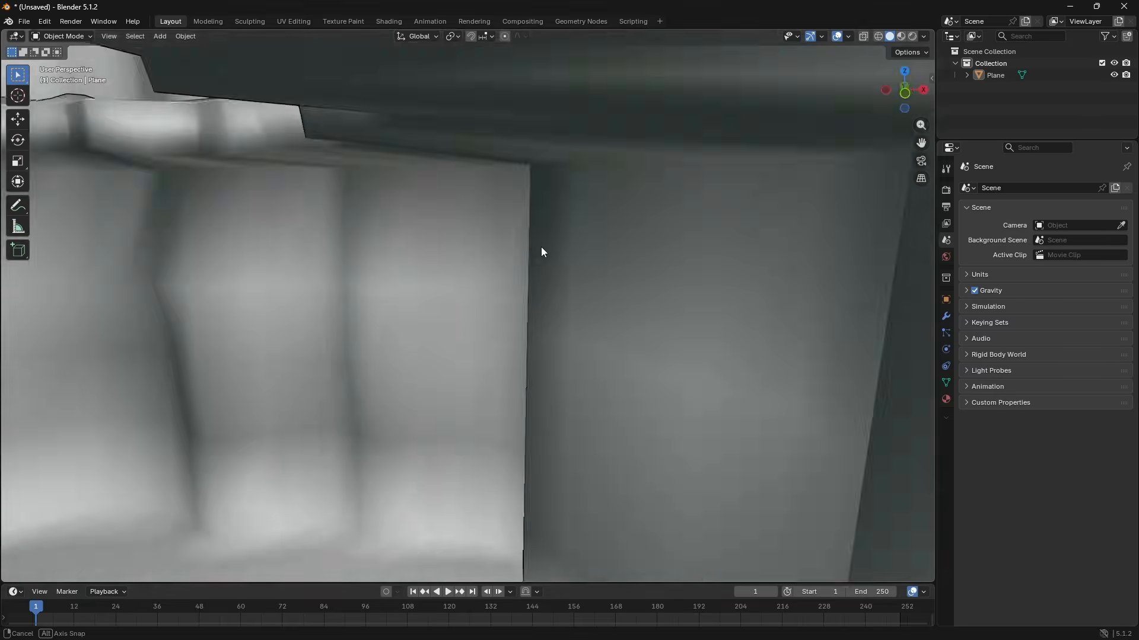
Turn Backface Culling back on in the viewport shading
middle_drag(539, 249, 835, 105)
click(923, 35)
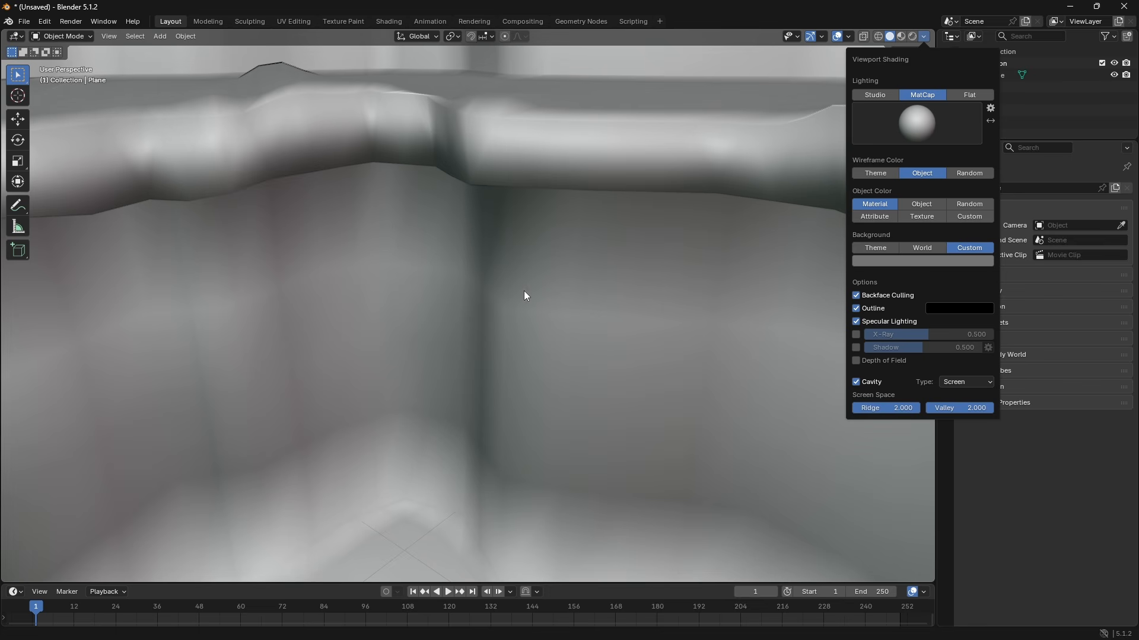
scroll(556, 312, down, 13)
mouse_move(555, 312)
middle_down()
mouse_move(572, 295)
mouse_move(655, 287)
mouse_move(552, 386)
mouse_move(550, 332)
mouse_move(356, 284)
mouse_move(306, 314)
mouse_move(206, 315)
mouse_move(587, 259)
middle_up()
scroll(656, 287, up, 5)
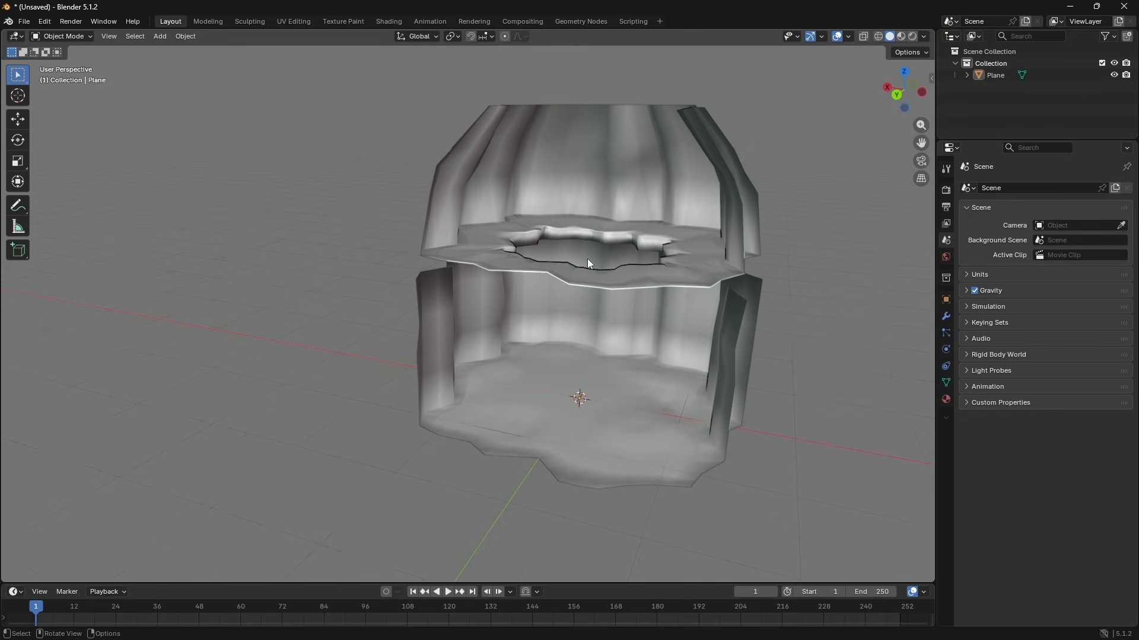
Switch the viewport to Material Preview shading
click(905, 37)
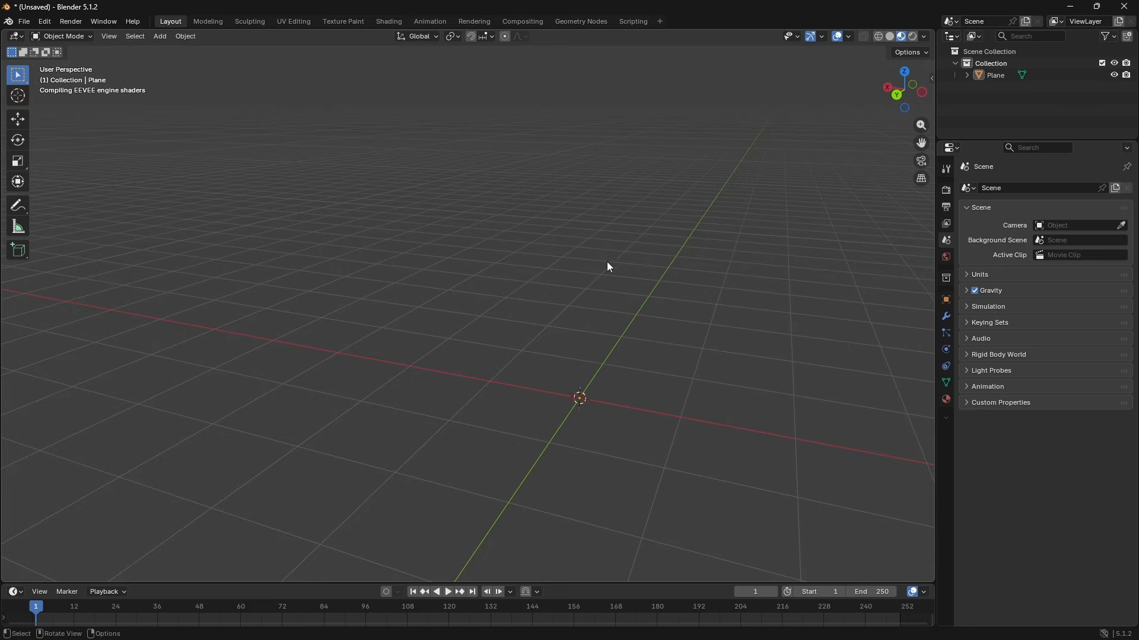
middle_drag(610, 267, 647, 281)
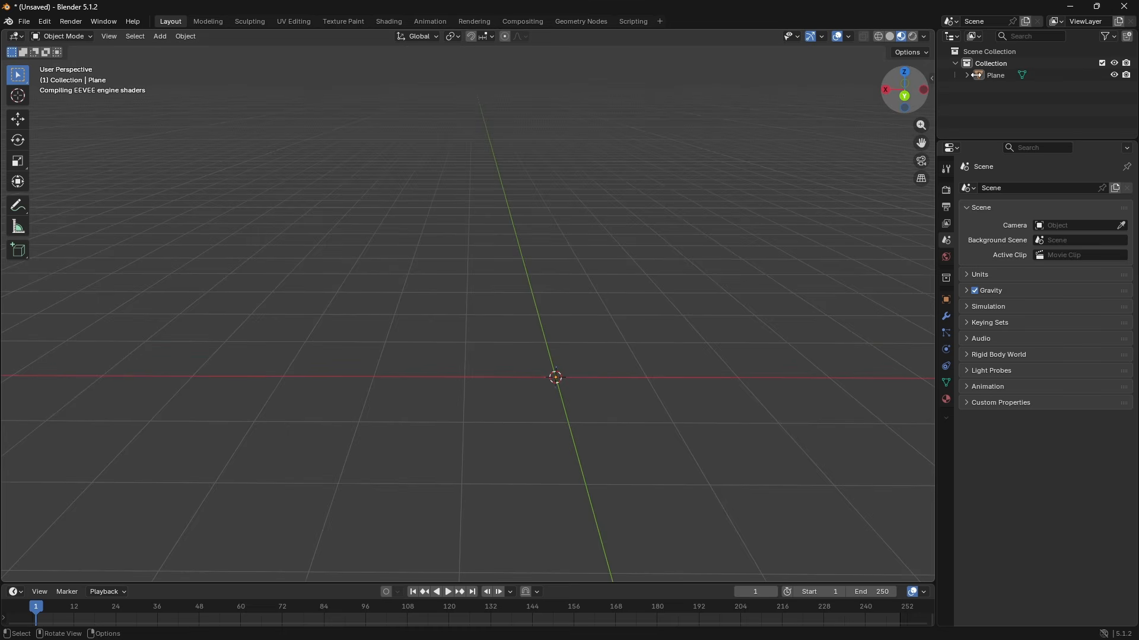
middle_drag(635, 236, 562, 331)
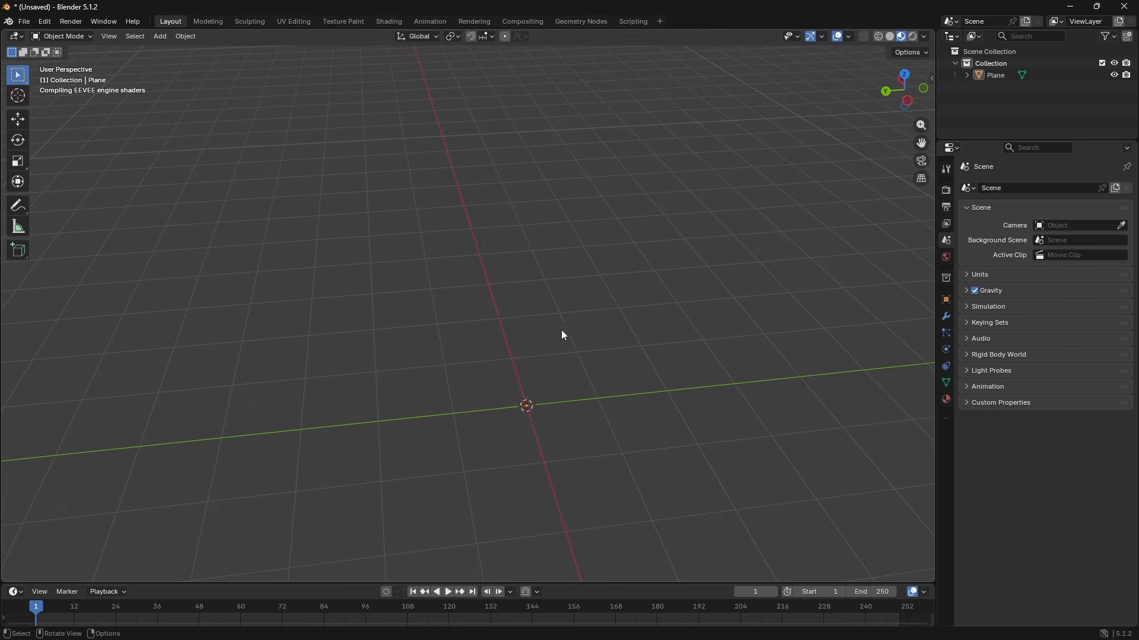
scroll(16, 123, up, 2)
Paste a duplicate of the walled mesh and delete that duplicate, Plane.001, from the scene
click(17, 124)
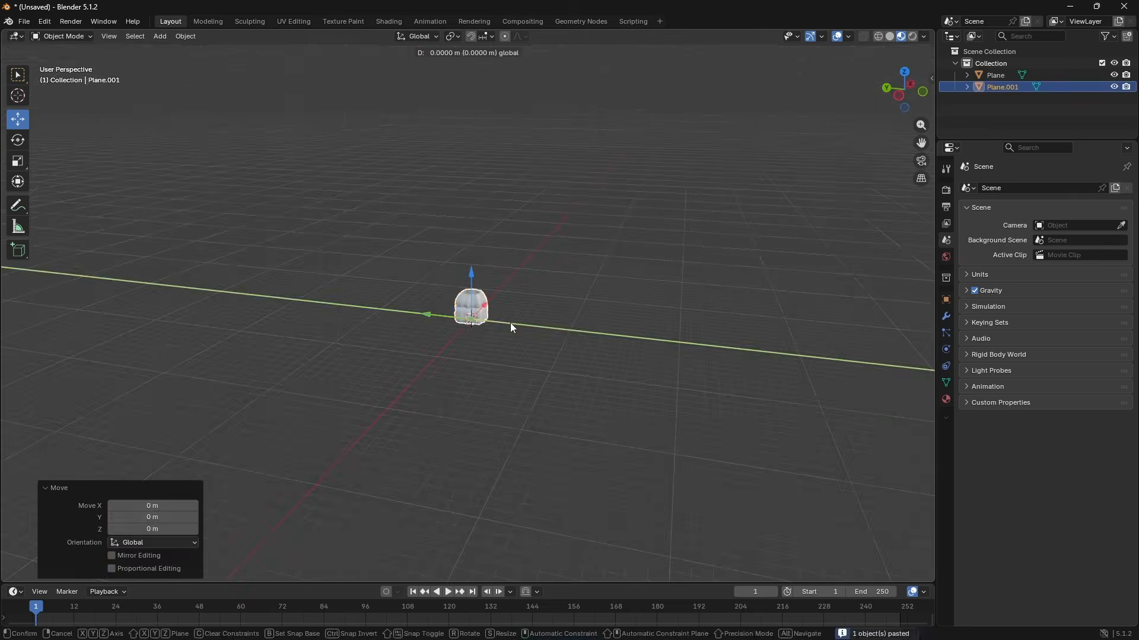
key(ctrl+z)
scroll(517, 323, up, 9)
right_click(1001, 86)
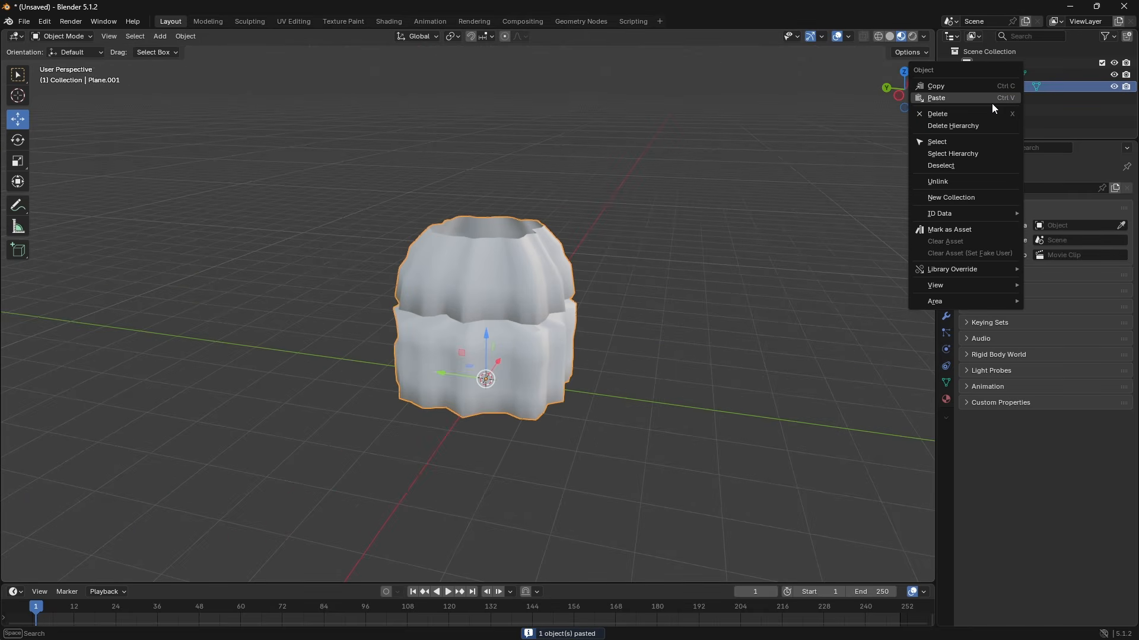
click(986, 109)
Select the original walled mesh and examine its ledge and inner walls up close in Material Preview
scroll(623, 280, up, 5)
middle_drag(622, 279, 516, 307)
scroll(558, 304, up, 4)
click(560, 308)
key(Tab)
scroll(547, 289, up, 2)
key(Tab)
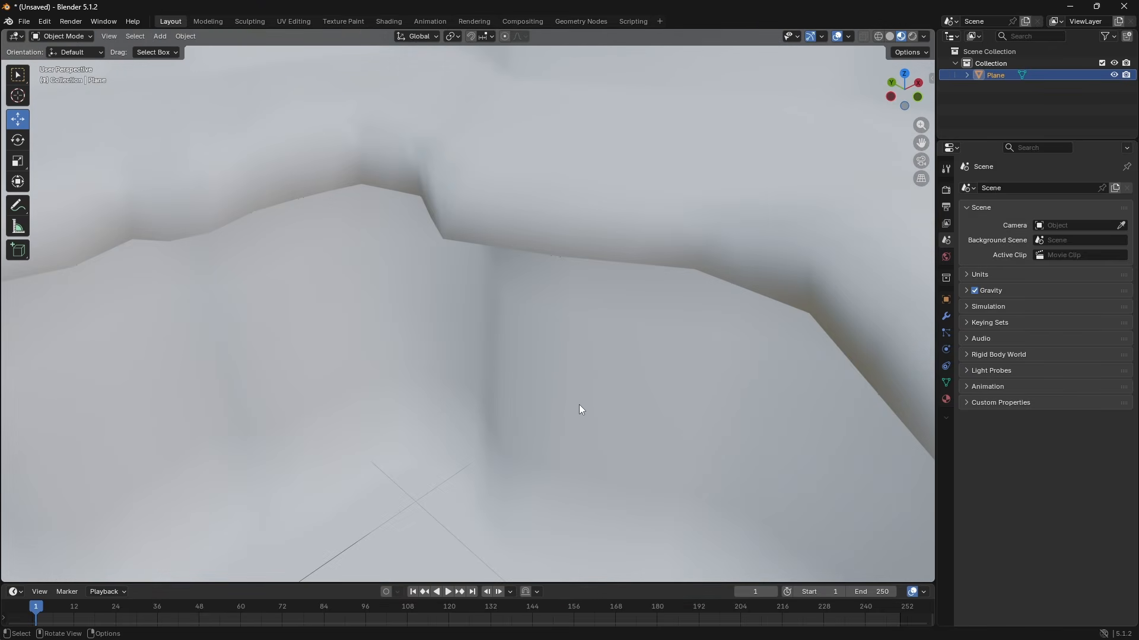
Open Google Chrome with the first listed profile
key(super)
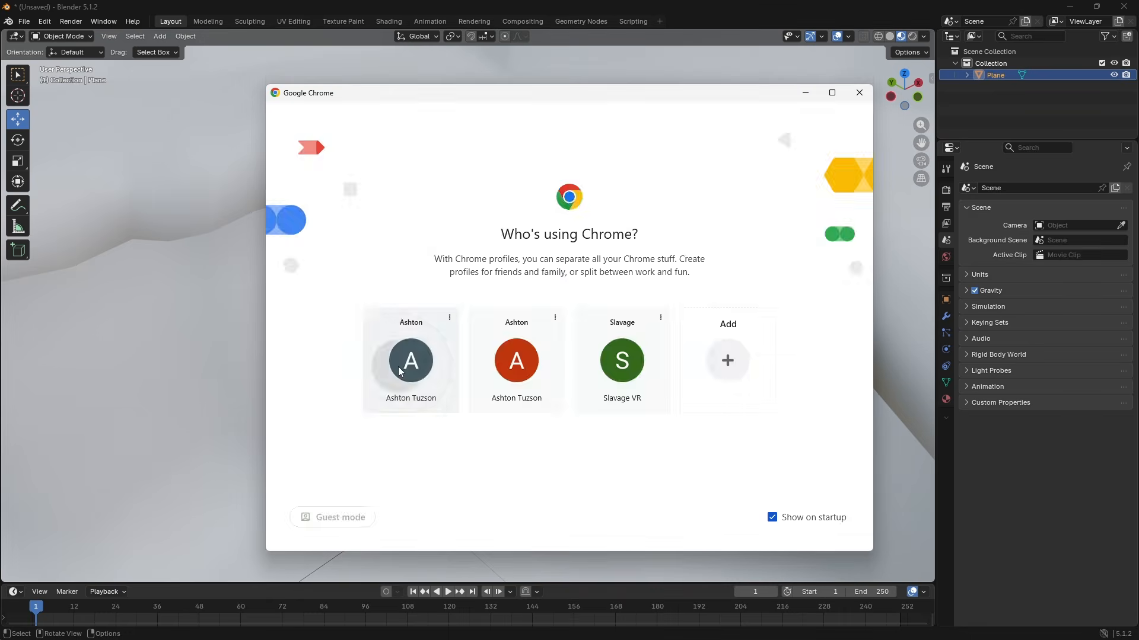
click(397, 367)
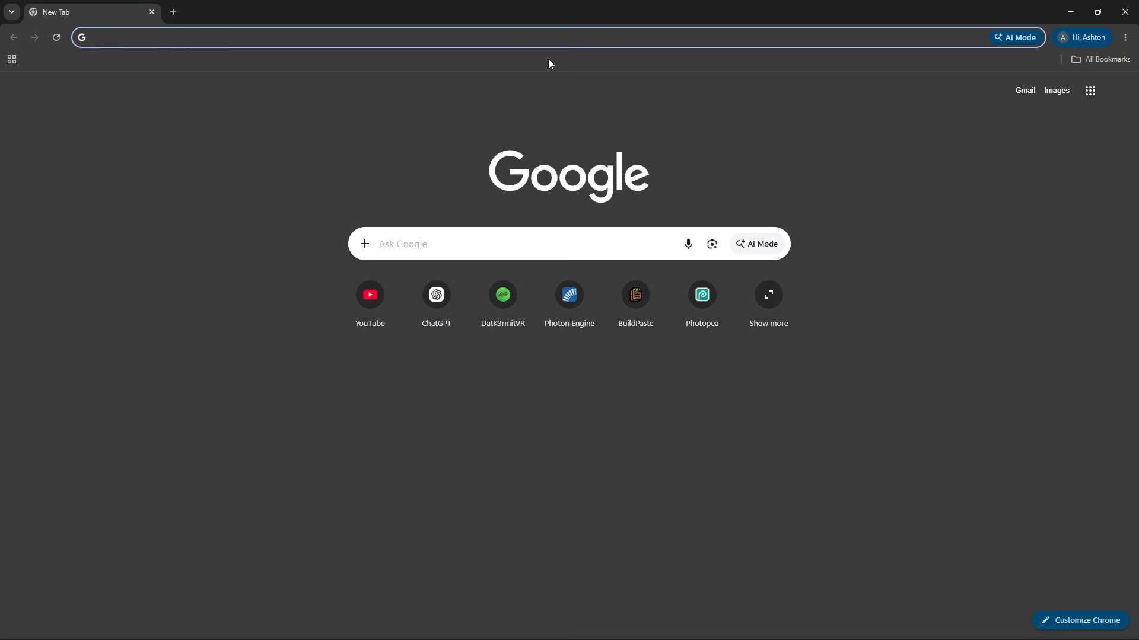
Open the ambientCG asset library and search it for grass
text(amb)
key(Return)
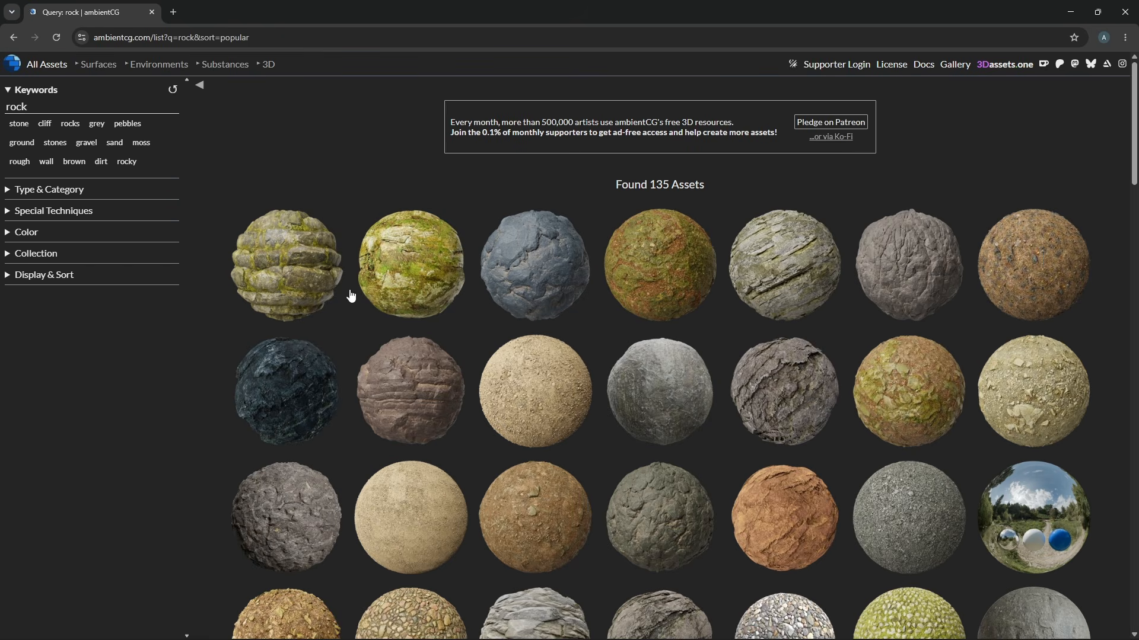
double_click(59, 99)
text(grass)
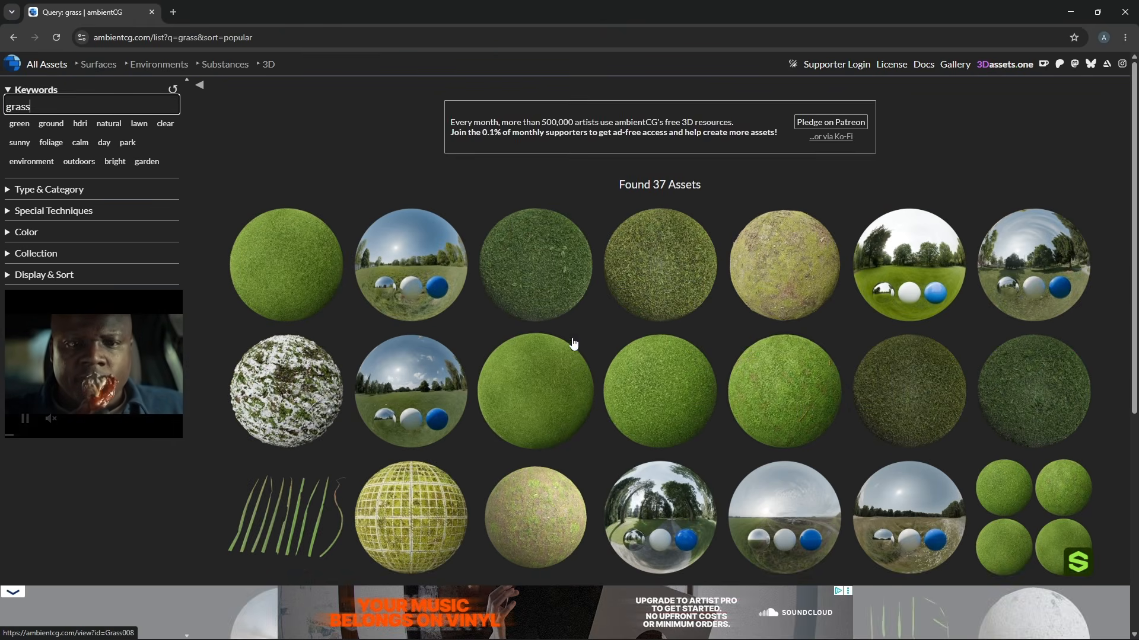
Look through the grass assets, open Ground 037, and download its 4K-PNG zip
scroll(788, 338, down, 5)
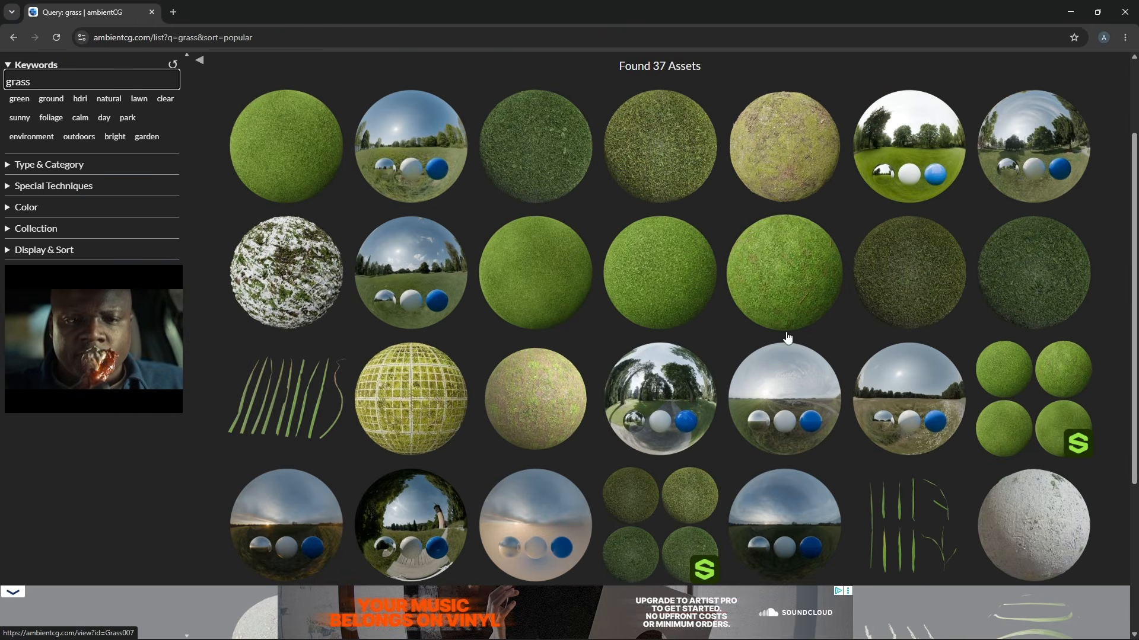
scroll(771, 148, up, 2)
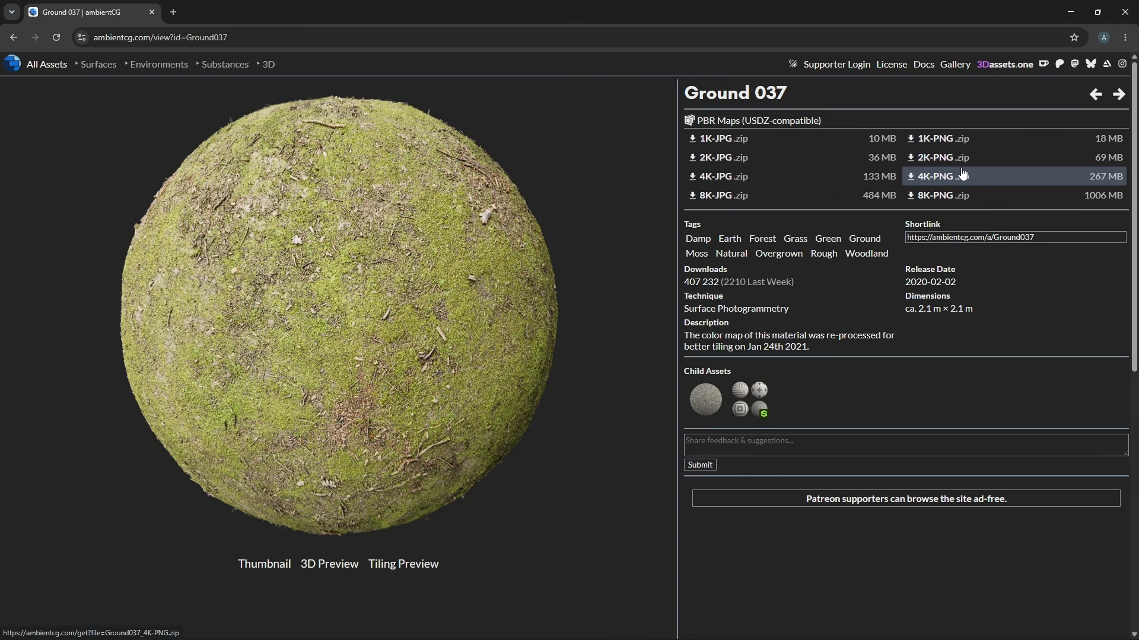
click(1029, 159)
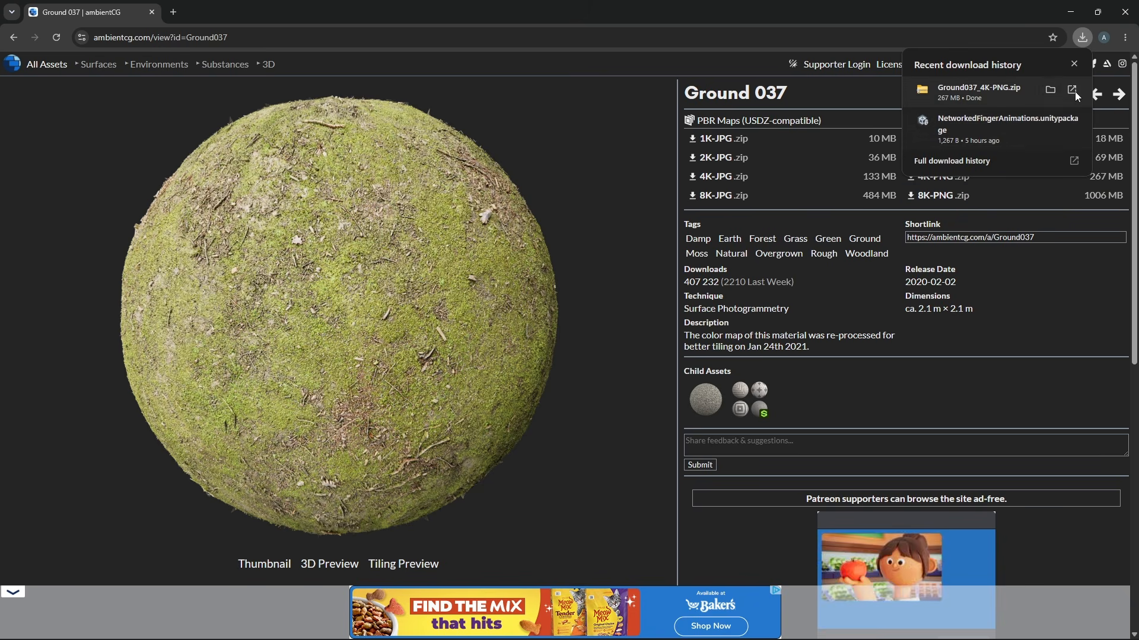
Show the downloaded Ground037_4K-PNG.zip in its folder, extract the archive there, and close the folder window
click(1049, 90)
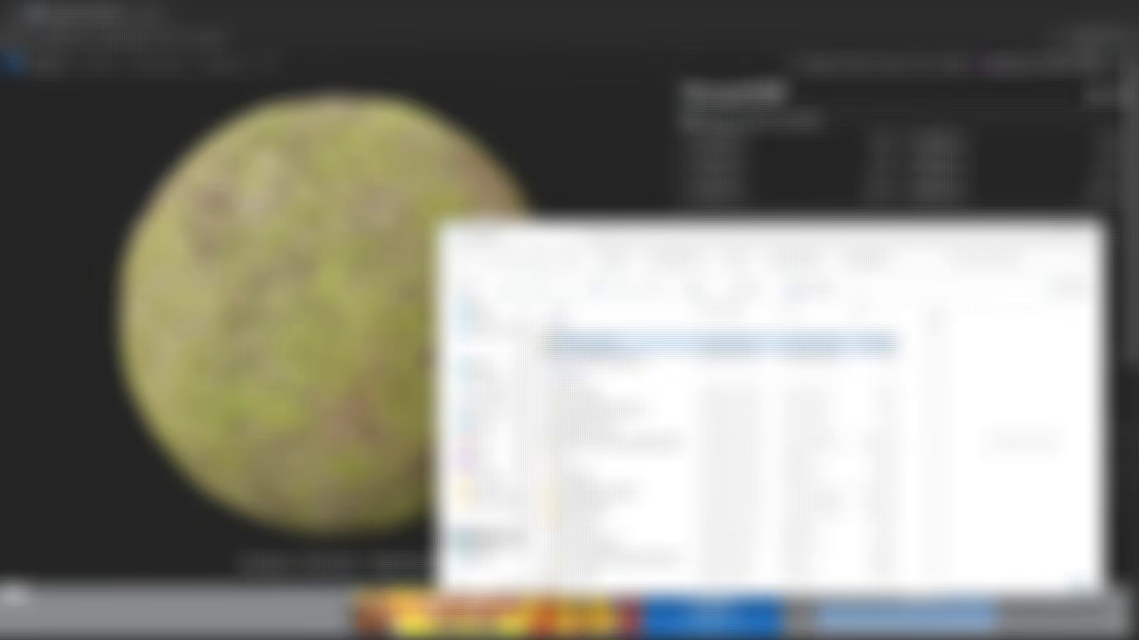
right_click(595, 346)
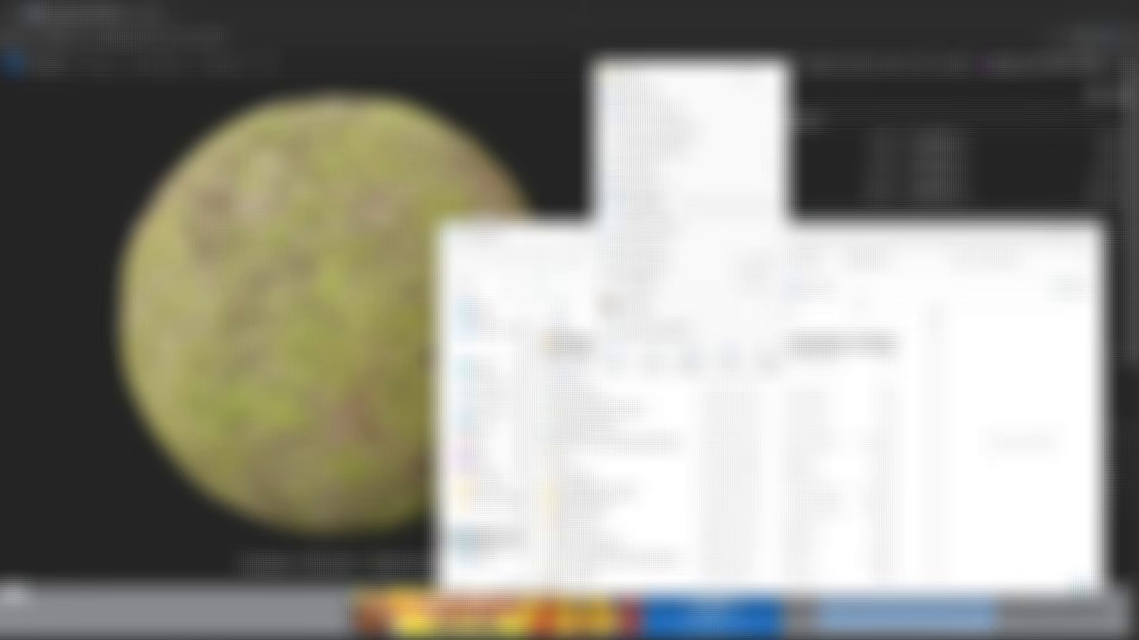
click(654, 185)
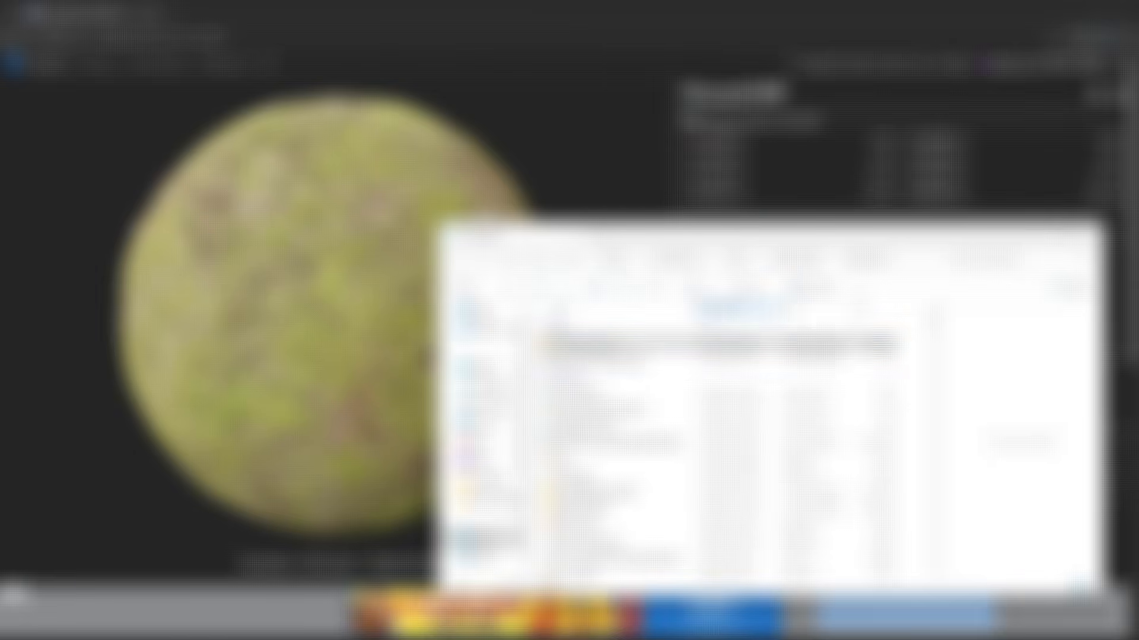
click(675, 441)
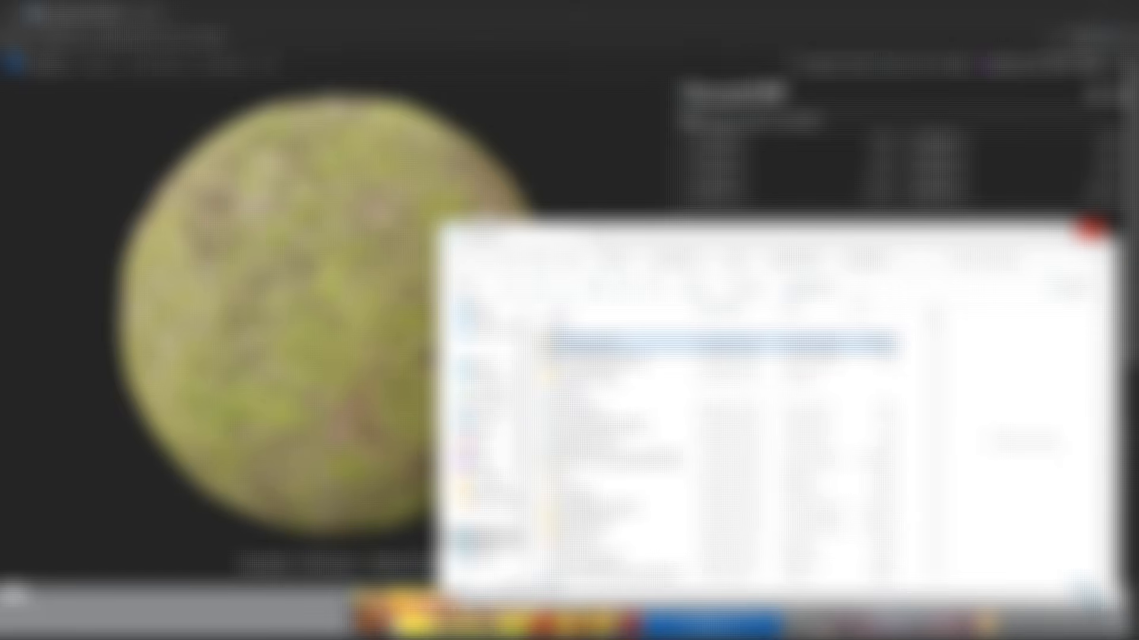
click(1091, 228)
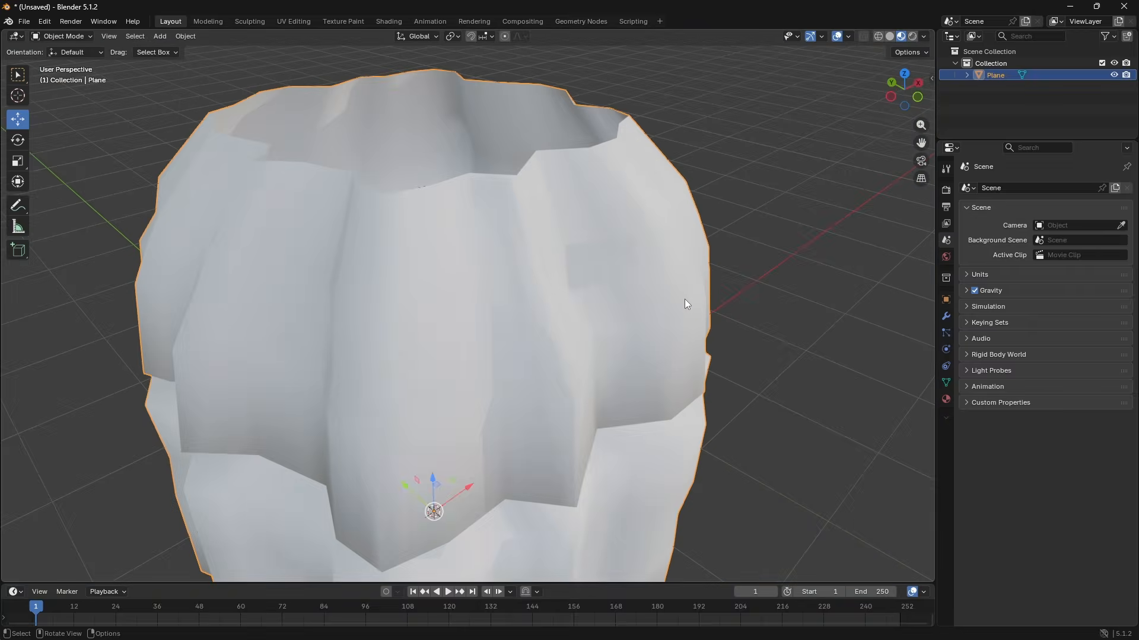
Put the cave mesh into Edit Mode with Material Preview shading, framed on the inner floor
click(890, 37)
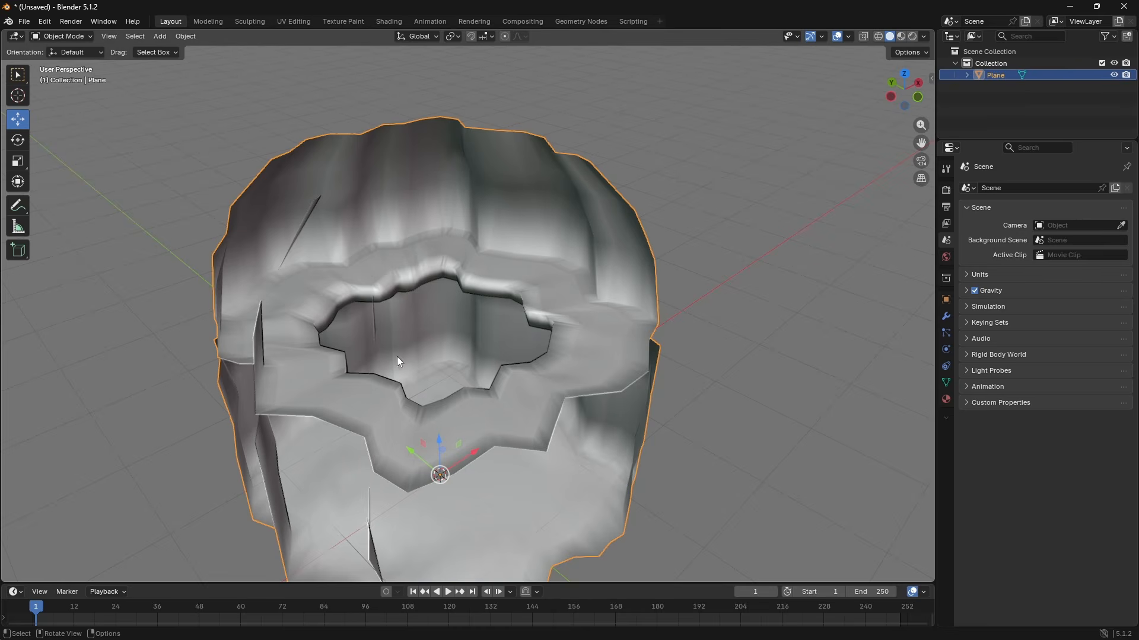
scroll(385, 357, up, 5)
key(Tab)
shift+middle_drag(374, 360, 457, 356)
scroll(453, 325, down, 3)
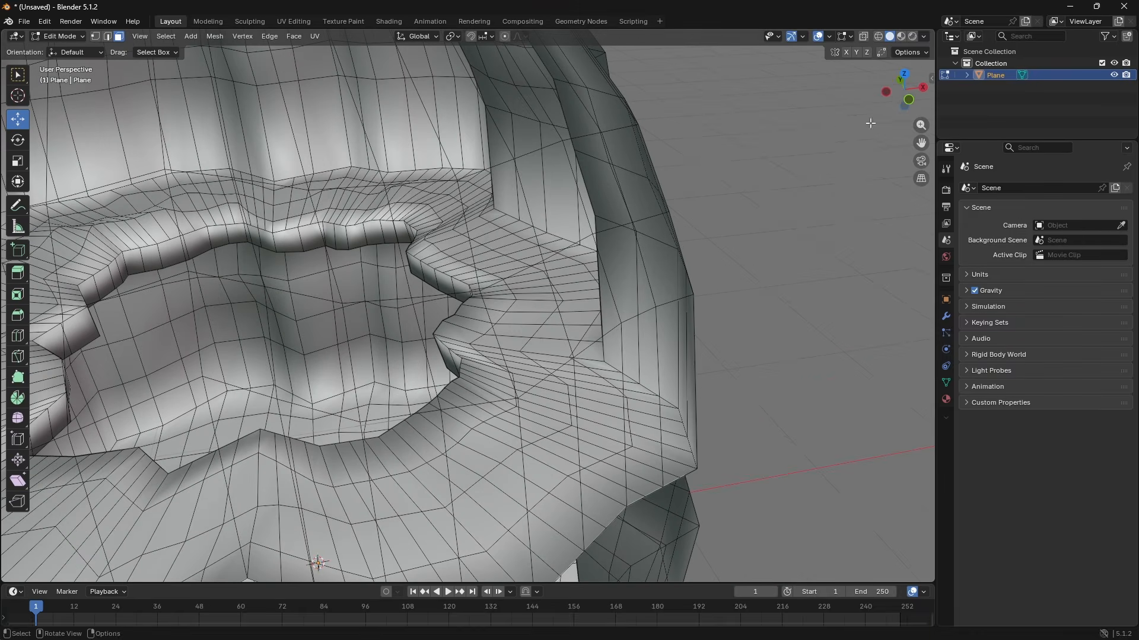
click(901, 37)
scroll(475, 308, up, 4)
mouse_move(442, 300)
middle_down()
mouse_move(503, 311)
mouse_move(495, 291)
mouse_move(498, 356)
mouse_move(463, 350)
middle_up()
scroll(492, 309, up, 2)
scroll(495, 290, up, 2)
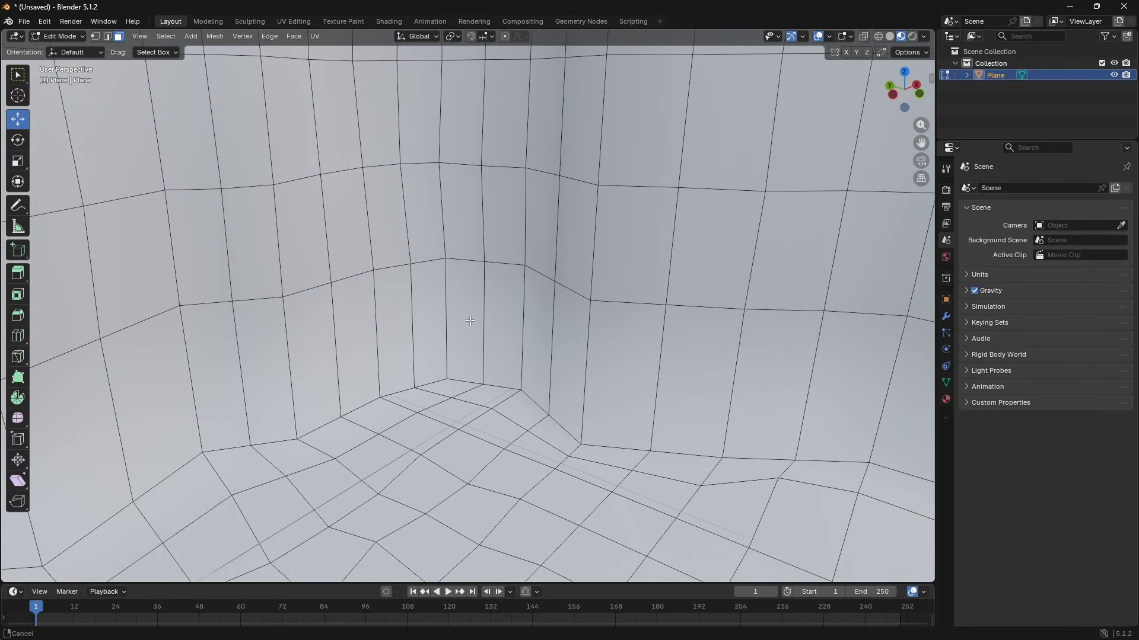
Select the cave floor faces along one side, keeping the wall faces out of the selection
drag(409, 398, 479, 471)
shift+drag(513, 418, 552, 478)
ctrl+drag(529, 327, 571, 382)
middle_drag(587, 384, 631, 414)
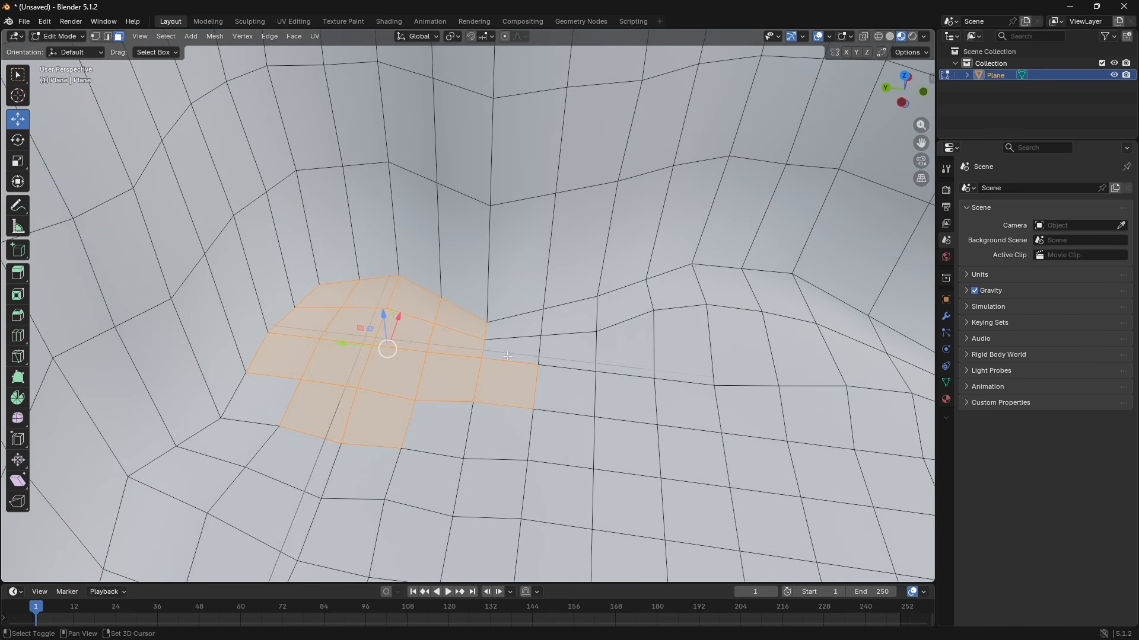
shift+drag(519, 328, 761, 485)
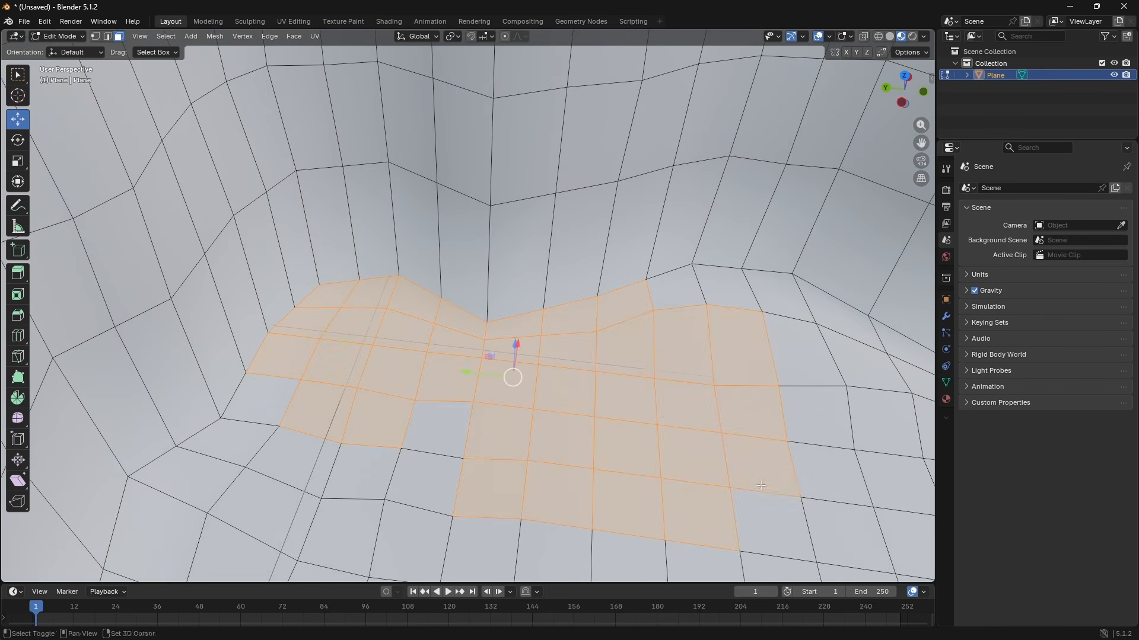
Add further floor faces to the selection from the bottom orthographic view
click(904, 105)
scroll(695, 171, down, 8)
shift+middle_drag(539, 236, 603, 356)
scroll(554, 344, up, 4)
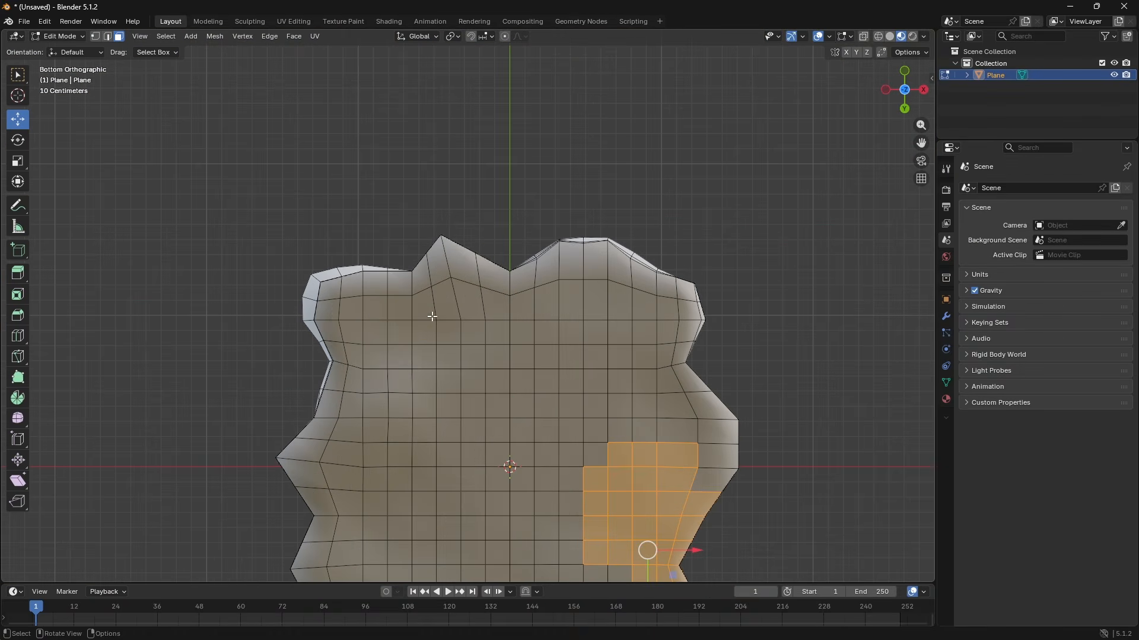
shift+drag(331, 290, 363, 323)
shift+drag(563, 403, 563, 403)
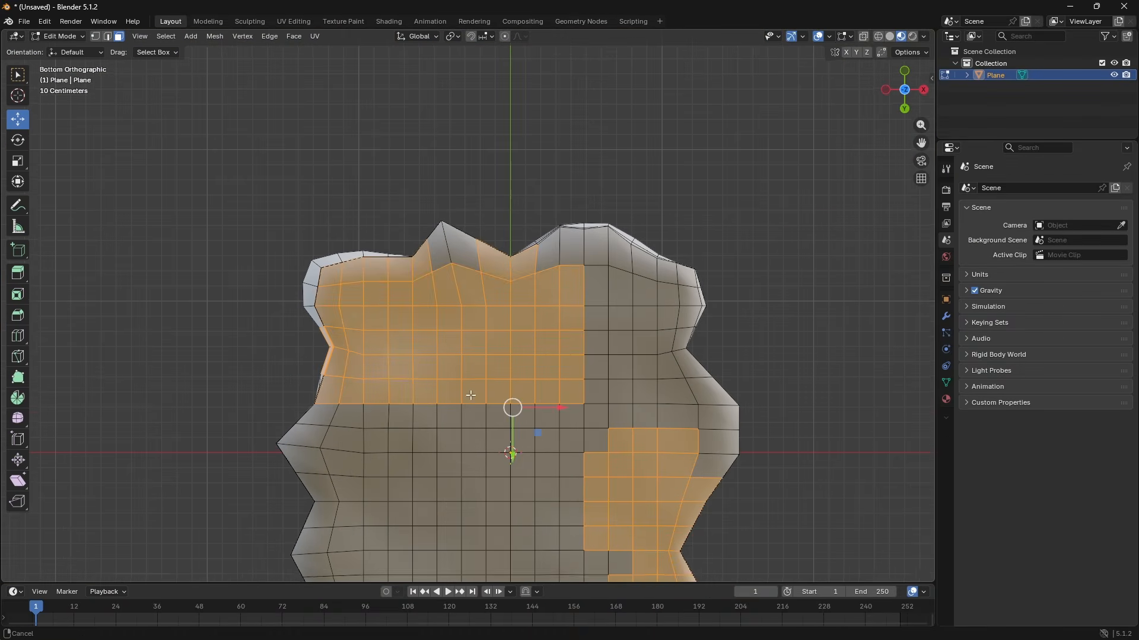
Complete the selection with the remaining floor faces and the upper ledge faces around the opening
middle_drag(563, 403, 394, 216)
shift+middle_drag(763, 272, 529, 285)
scroll(530, 382, down, 7)
middle_drag(530, 383, 391, 386)
scroll(407, 317, up, 2)
shift+middle_drag(534, 249, 592, 289)
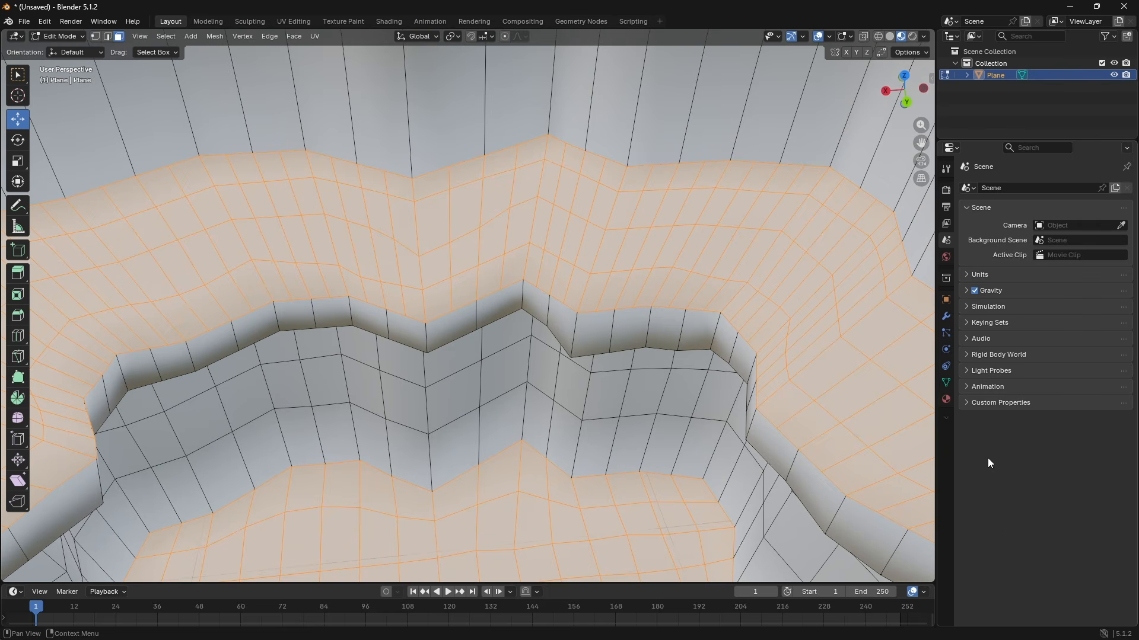
Set Material.001's roughness to 1.000 and adjust its specular IOR Level
click(945, 400)
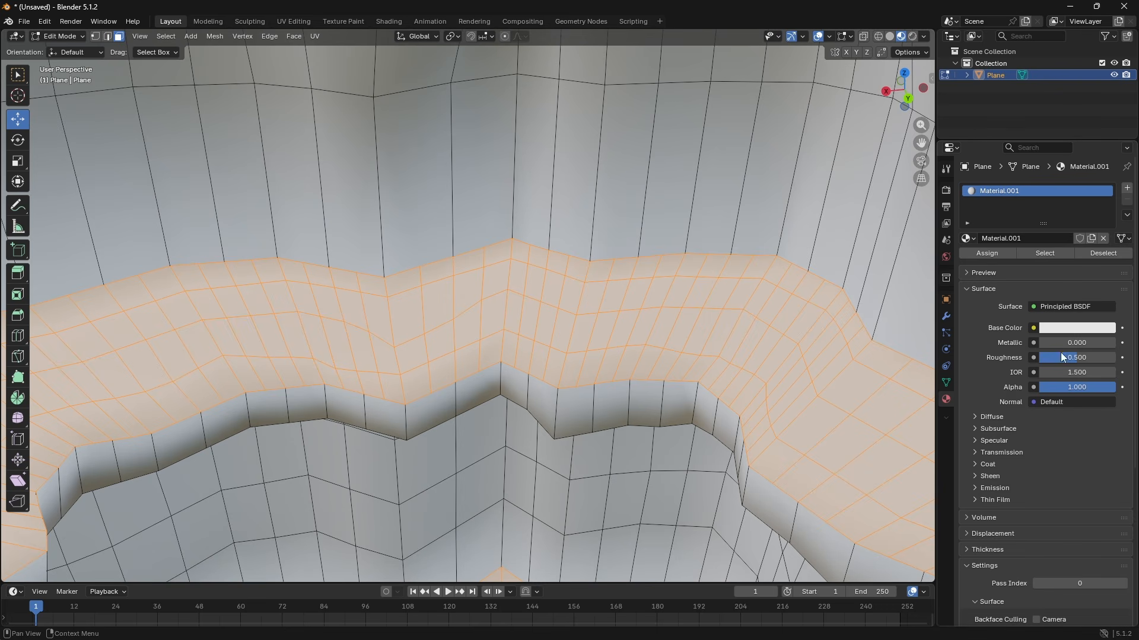
drag(1061, 360, 1114, 360)
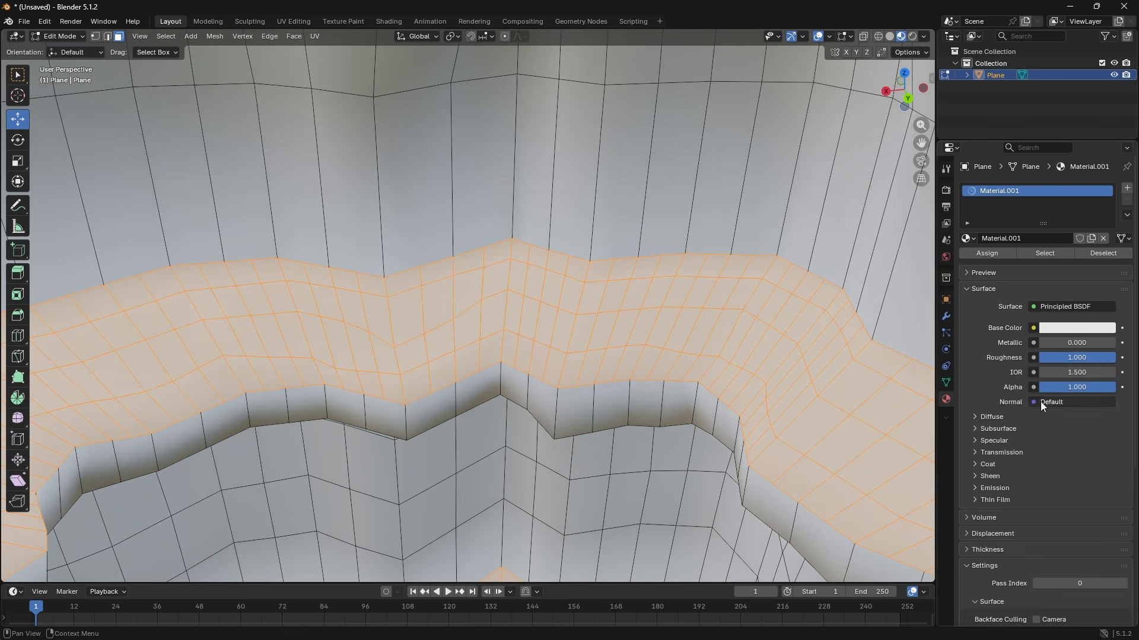
click(994, 442)
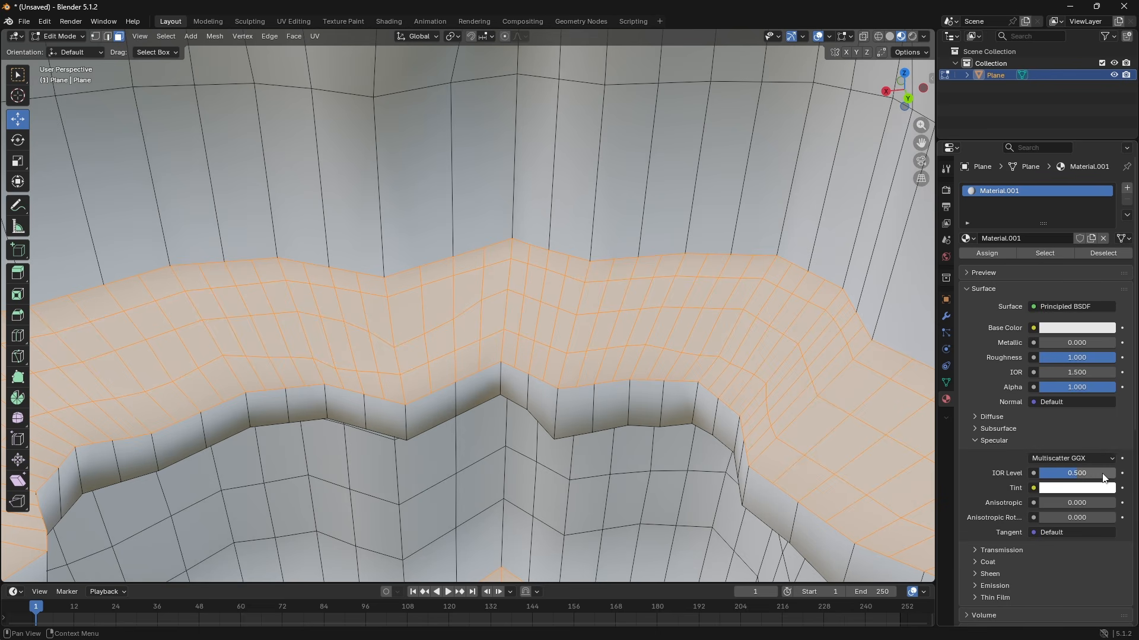
drag(1104, 478, 1105, 478)
Add a second material with roughness 1.000 and specular IOR Level 0.000, and assign it to the selected floor and ledge faces
click(1127, 190)
click(1034, 261)
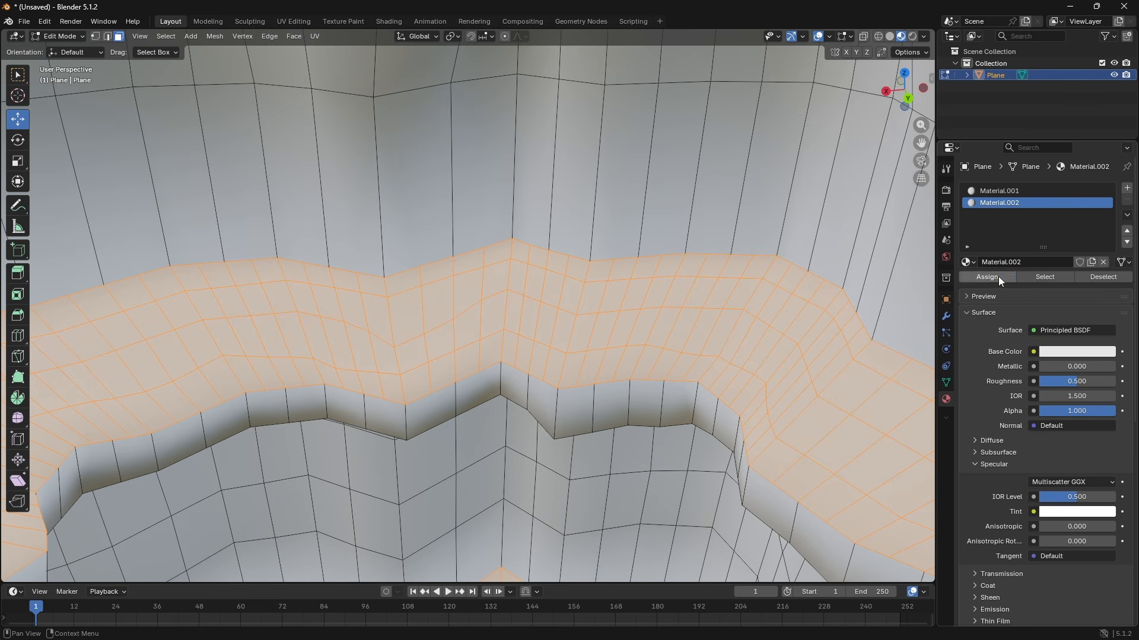
drag(1044, 381, 1047, 381)
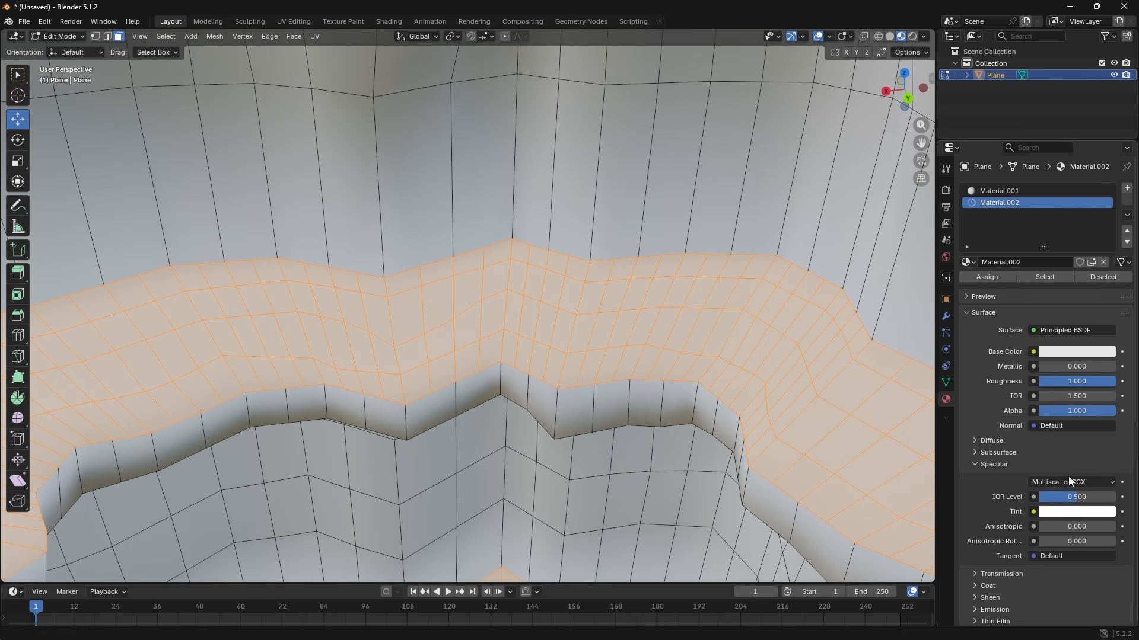
drag(1084, 496, 1039, 496)
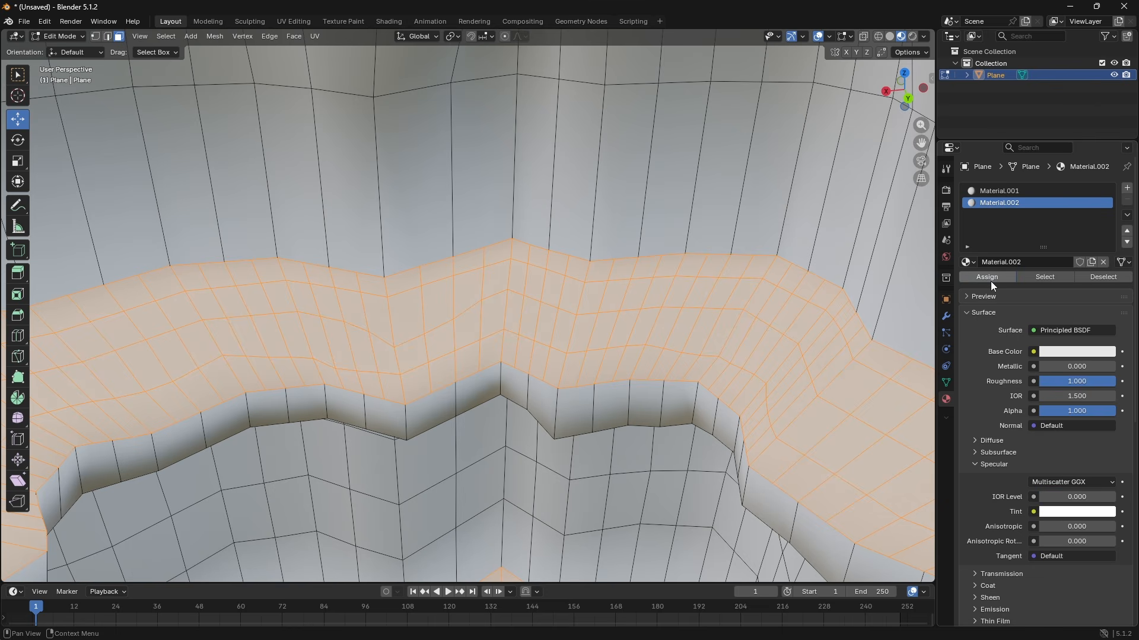
Give the second material's Base Color an Image Texture with Closest interpolation
click(1034, 352)
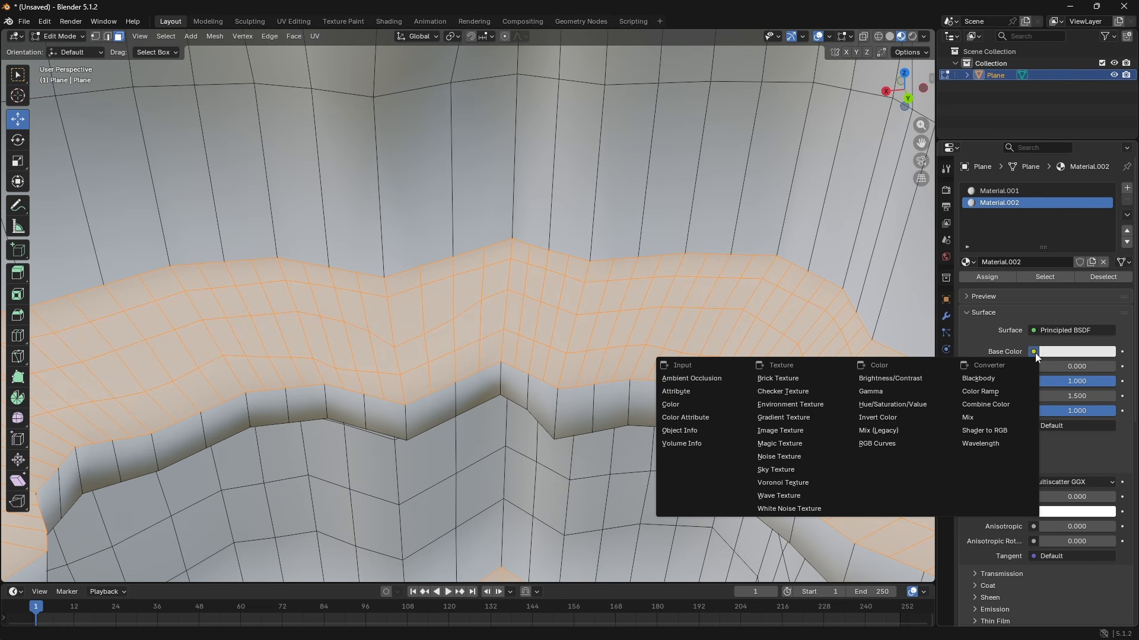
click(774, 432)
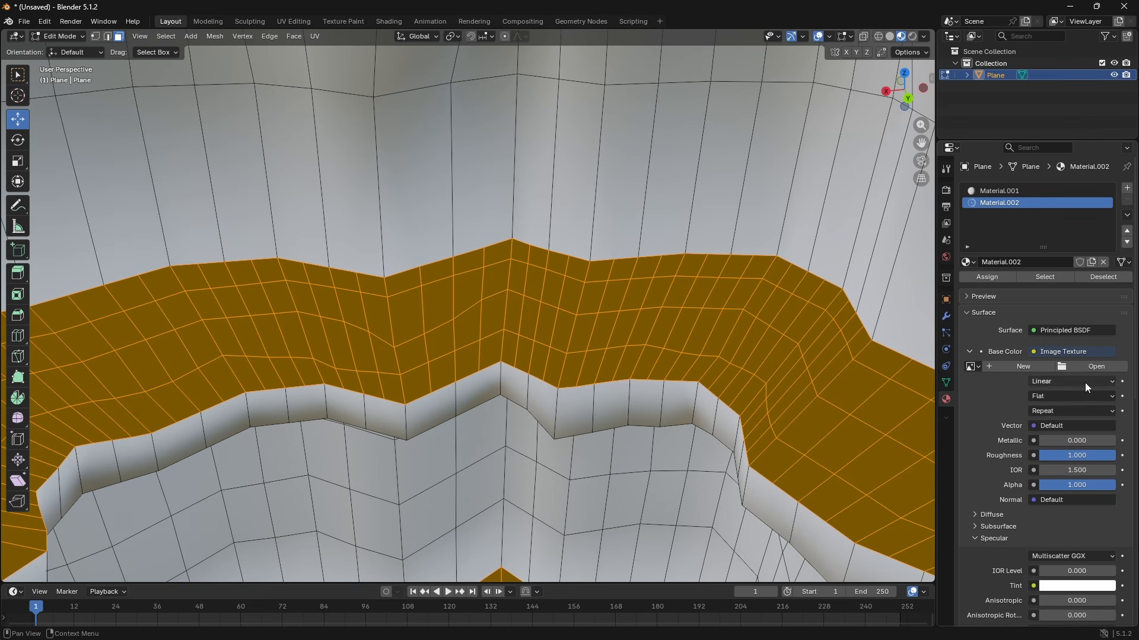
click(1080, 383)
click(1056, 418)
Load the color map from the extracted Ground037_4K-PNG folder into the Base Color image texture
click(1083, 365)
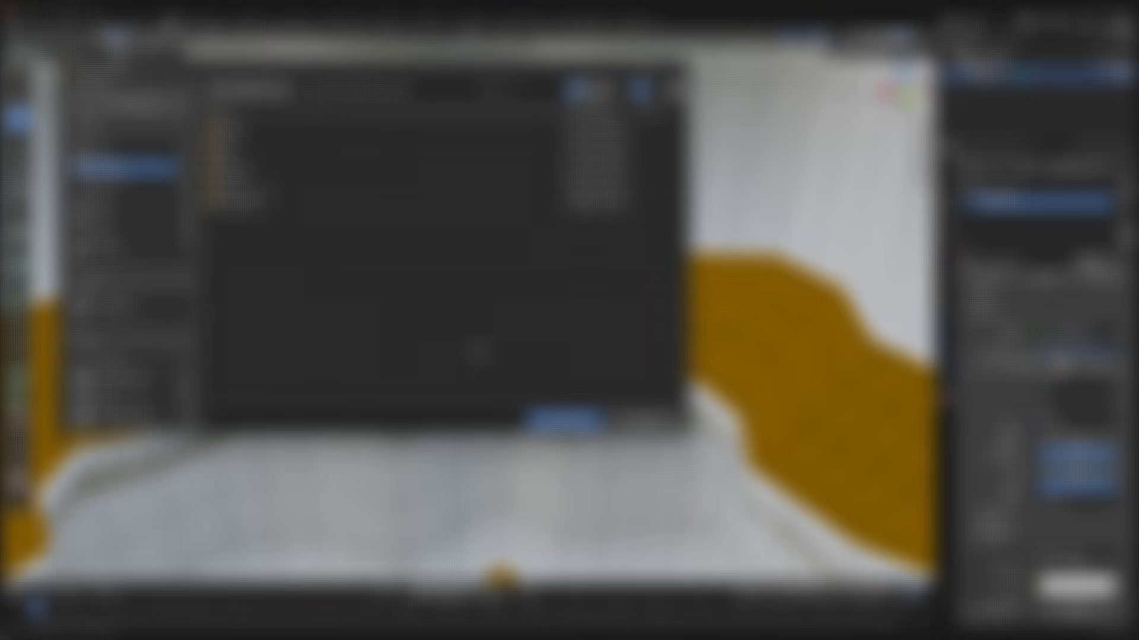
key(alt+Tab)
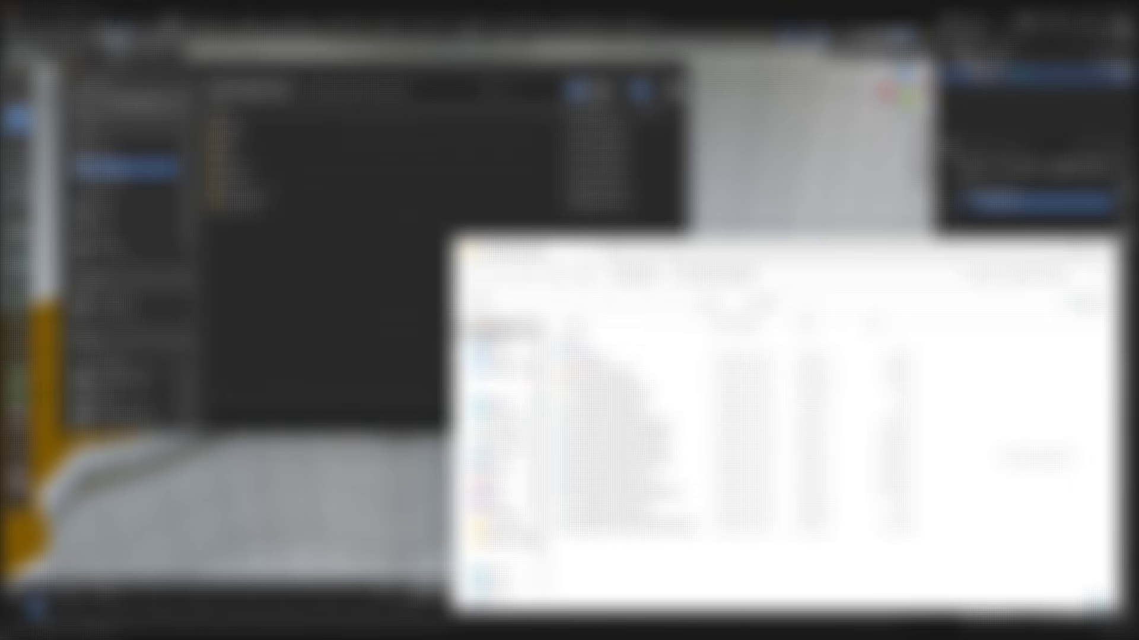
drag(720, 249, 703, 147)
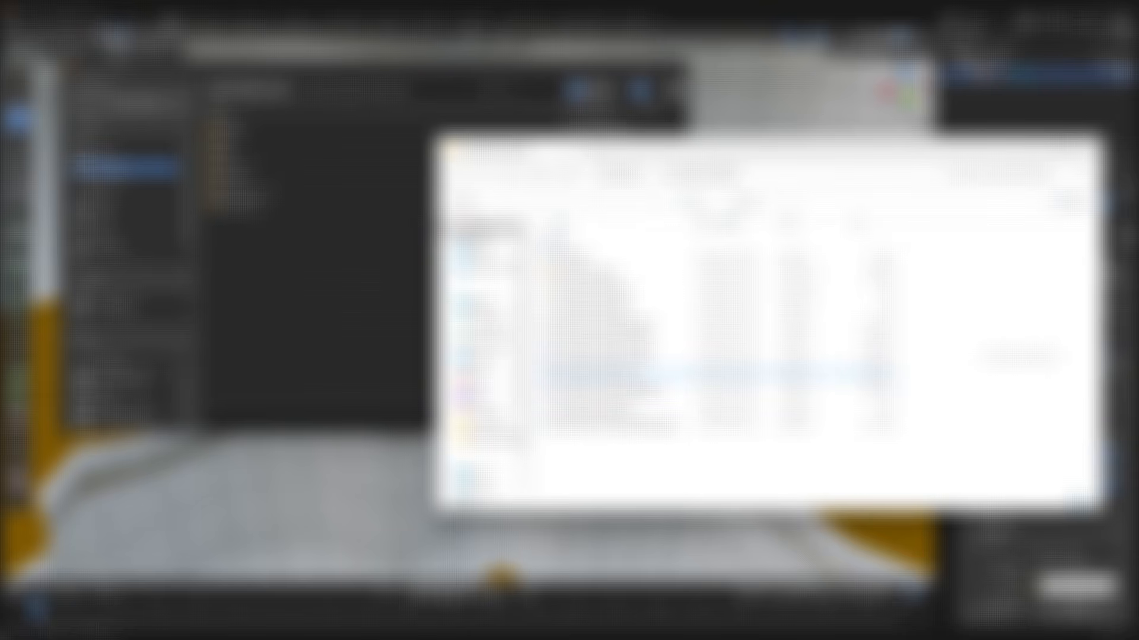
drag(651, 380, 762, 380)
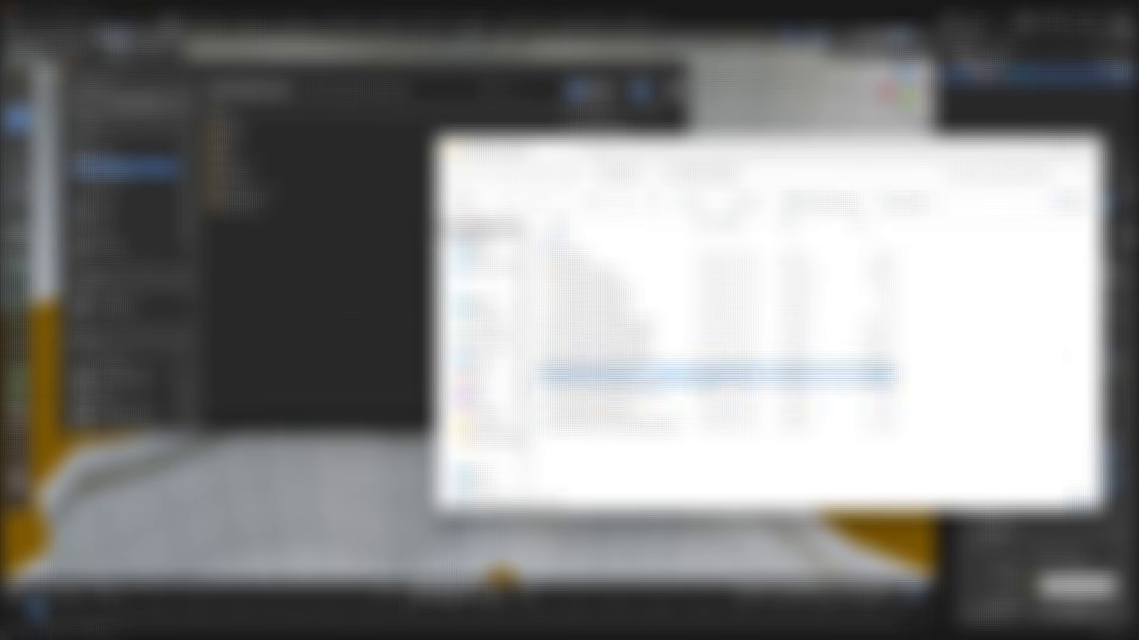
drag(620, 375, 338, 422)
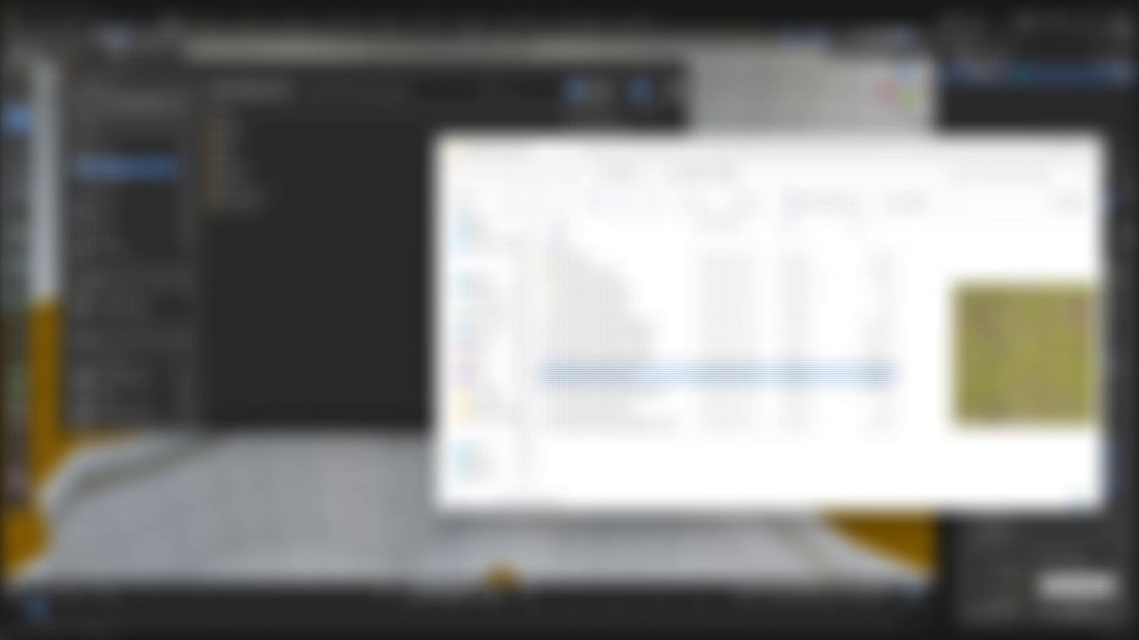
drag(338, 410, 326, 297)
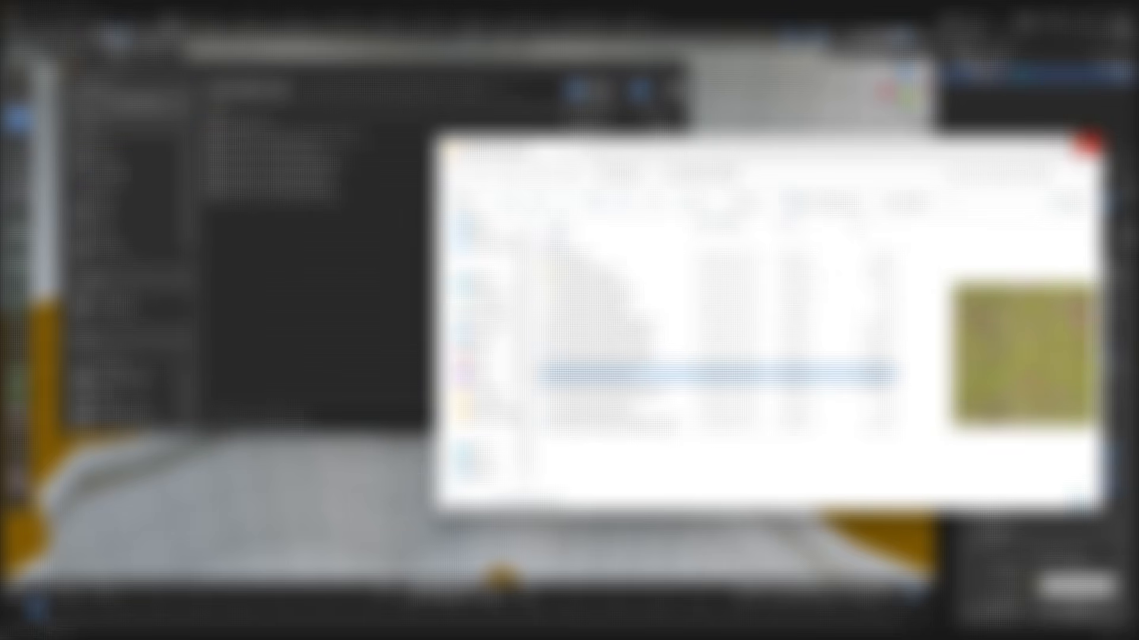
click(1090, 144)
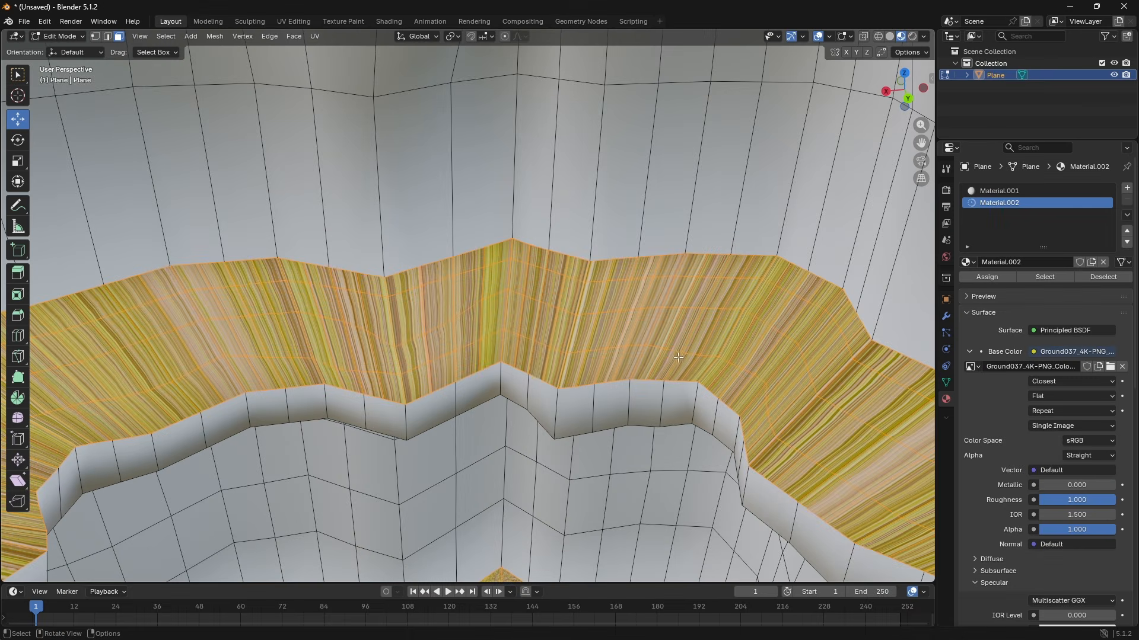
Unwrap the selected floor and ledge faces with Smart UV Project and check the ground texture in Object Mode
middle_drag(677, 357, 553, 378)
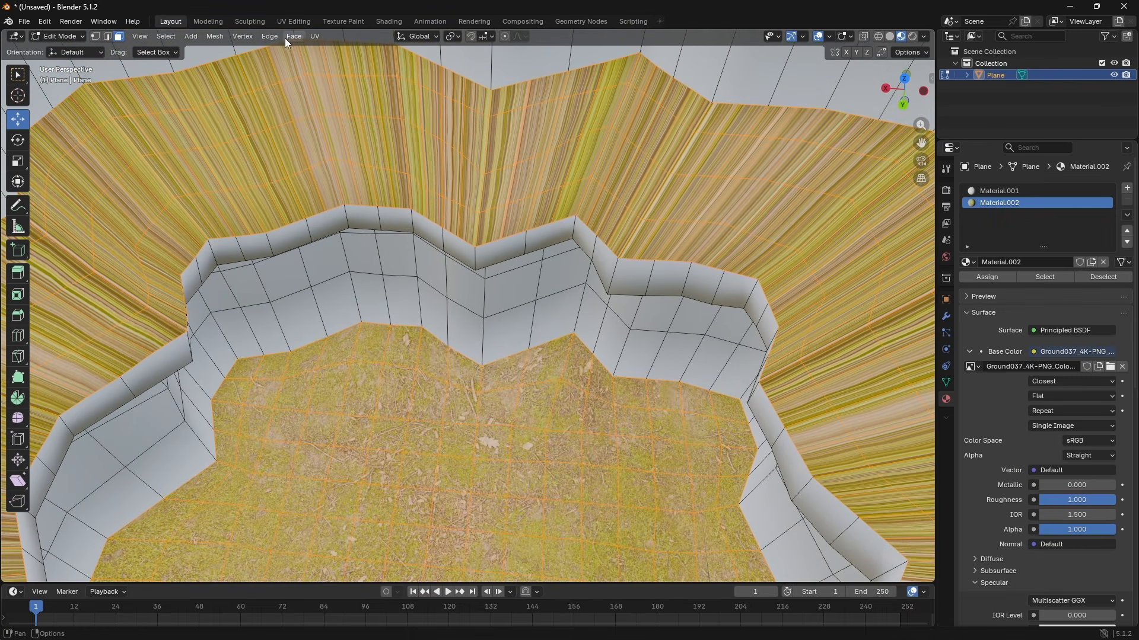
click(313, 36)
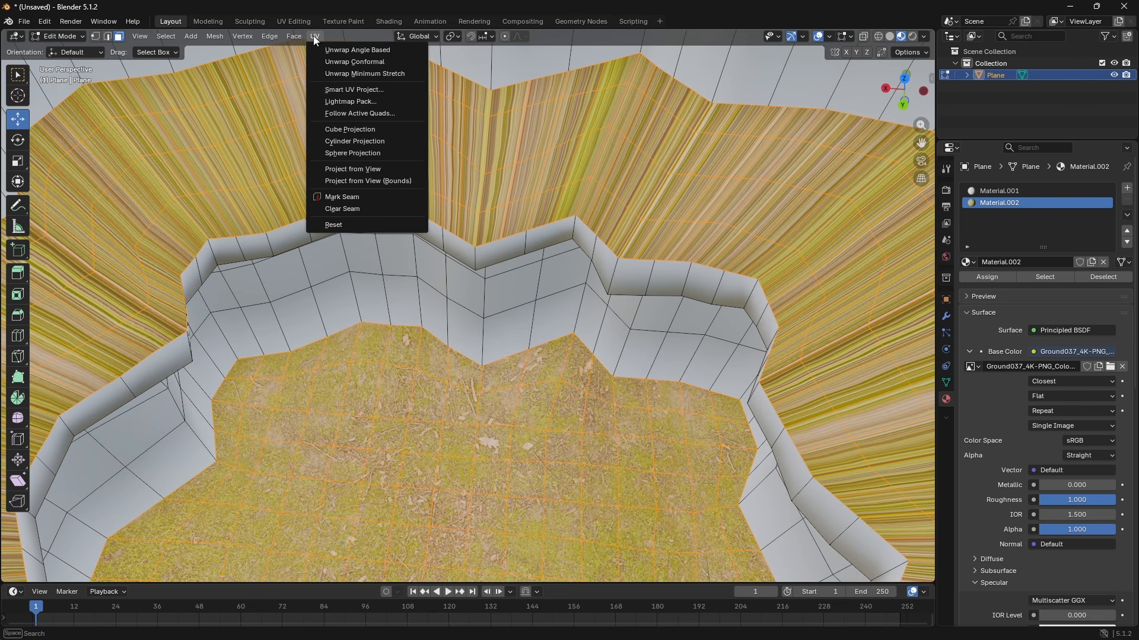
click(355, 91)
click(350, 201)
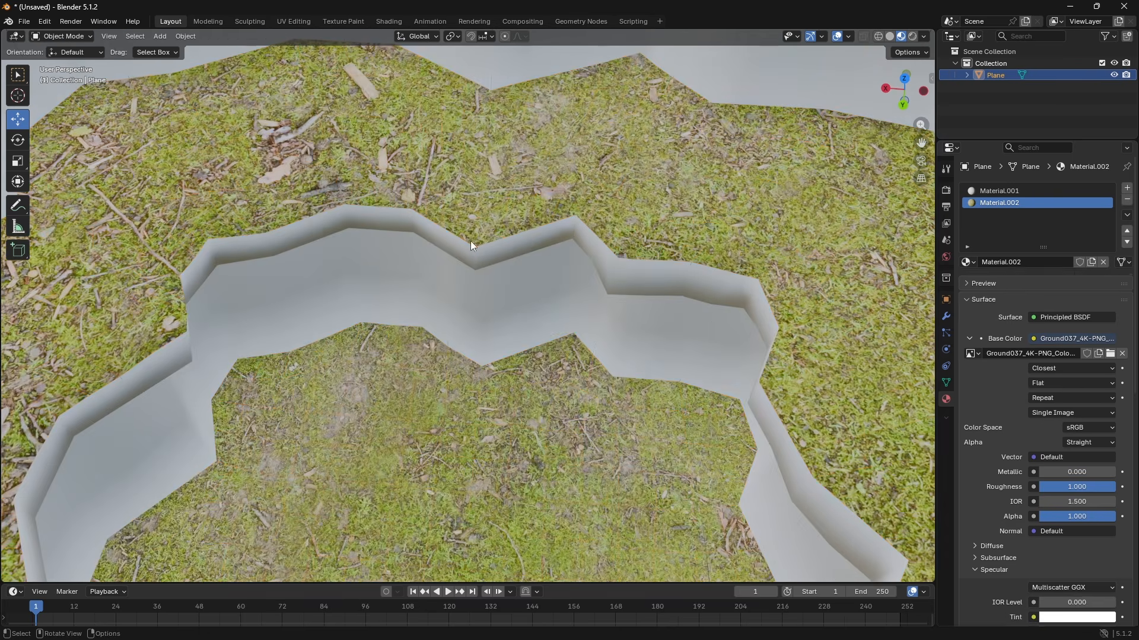
key(Tab)
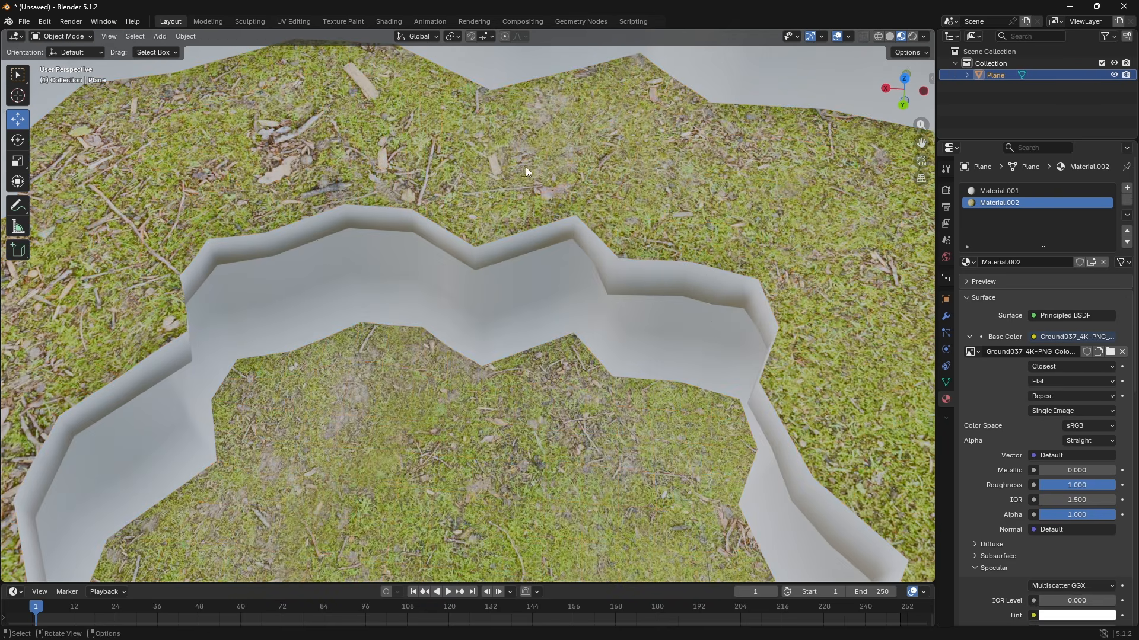
middle_drag(530, 166, 505, 151)
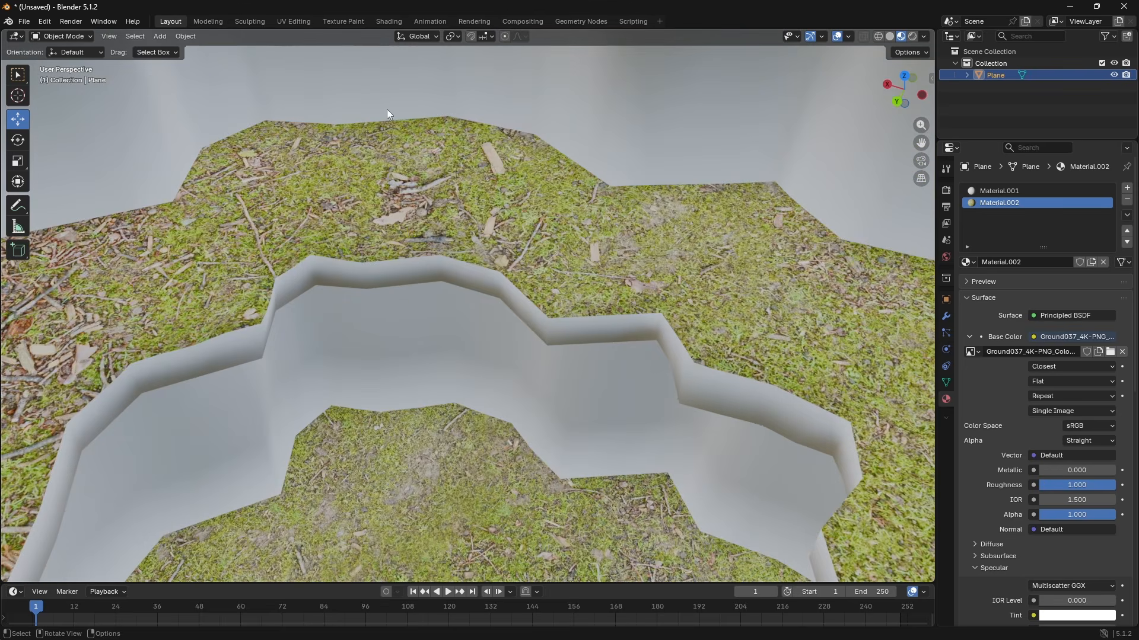
Switch to the UV Editing workspace, widen its 3D viewport and display the structure's interior in Material Preview shading
click(293, 22)
key(Tab)
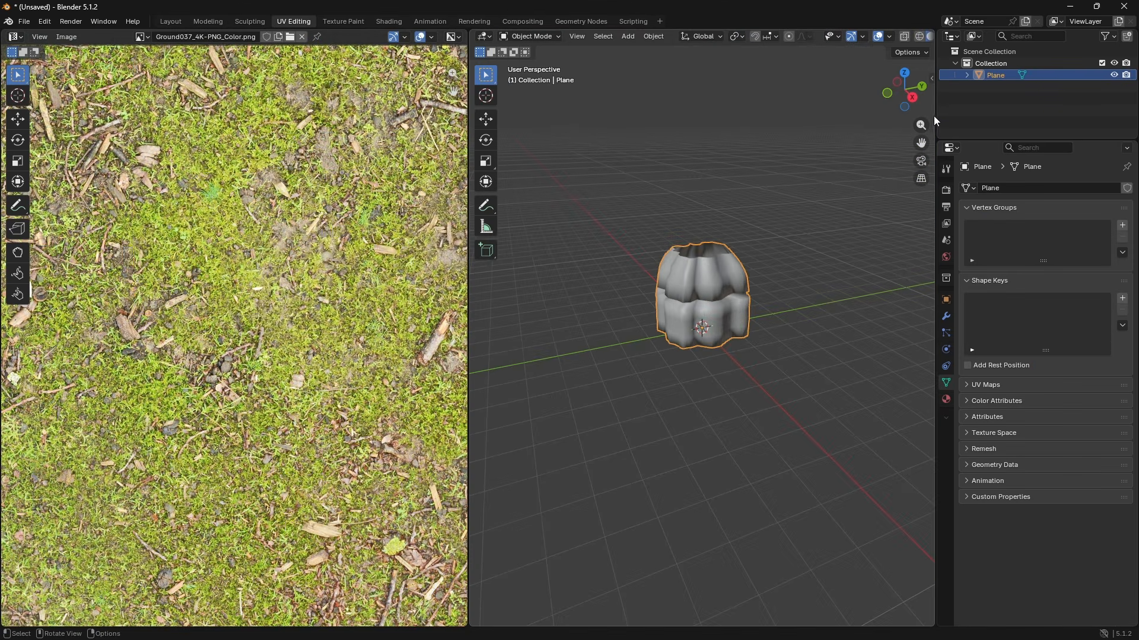
key(Tab)
key(Tab)
drag(936, 47, 954, 48)
click(943, 37)
scroll(801, 194, up, 8)
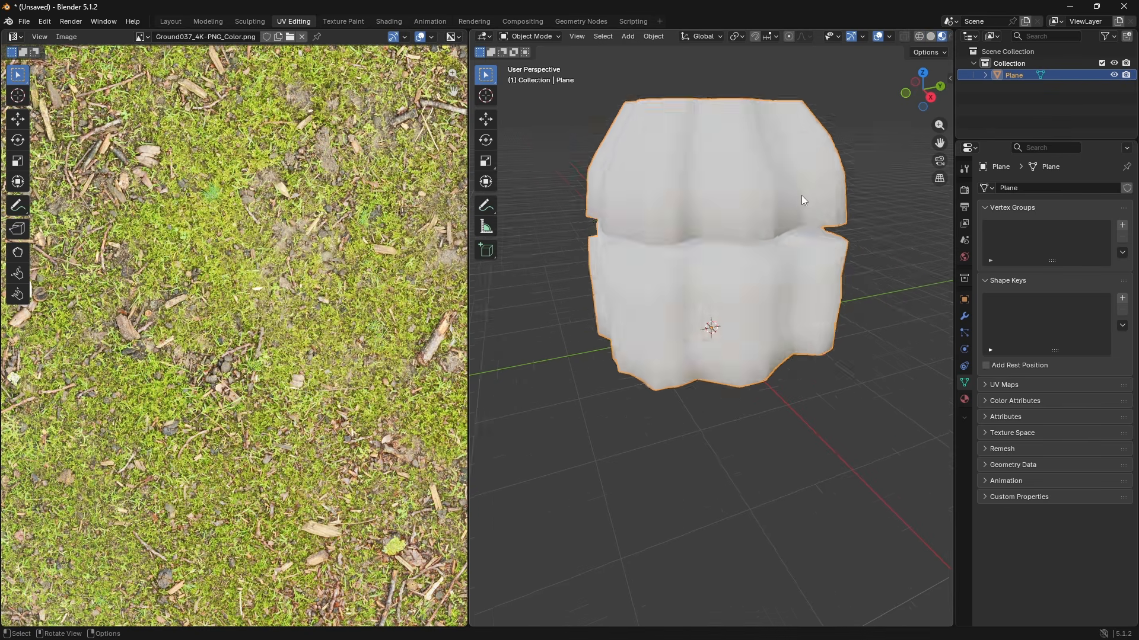
middle_drag(800, 197, 748, 269)
scroll(731, 316, down, 4)
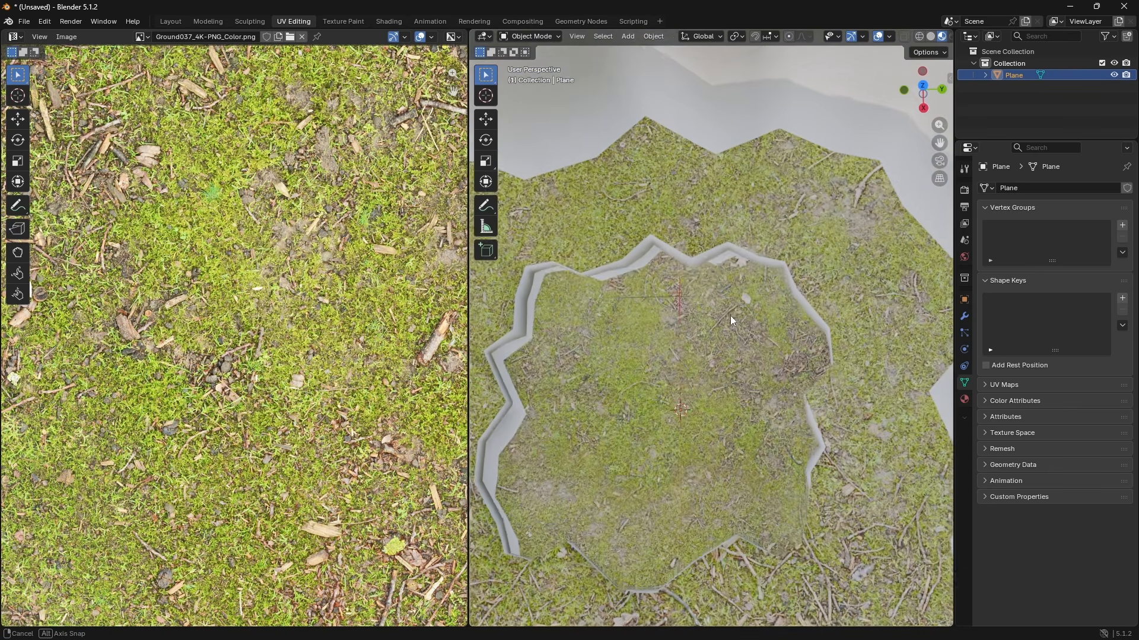
Edit the structure's mesh so the floor and ledge UV islands are shown, and display its material settings
key(Tab)
scroll(680, 356, down, 2)
scroll(680, 356, up, 2)
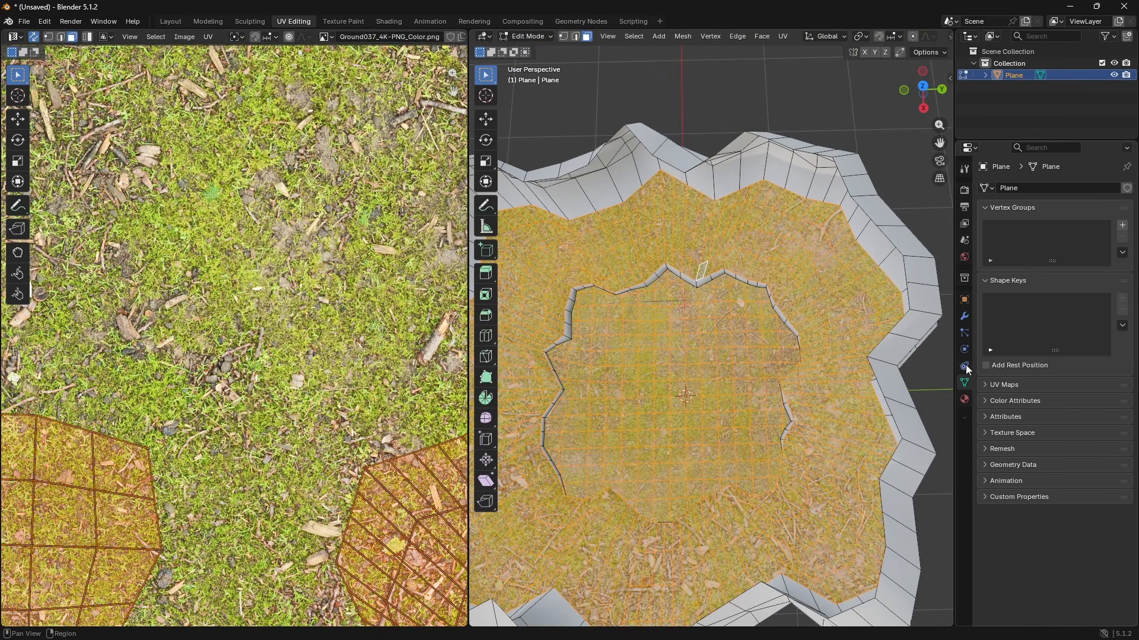
click(965, 400)
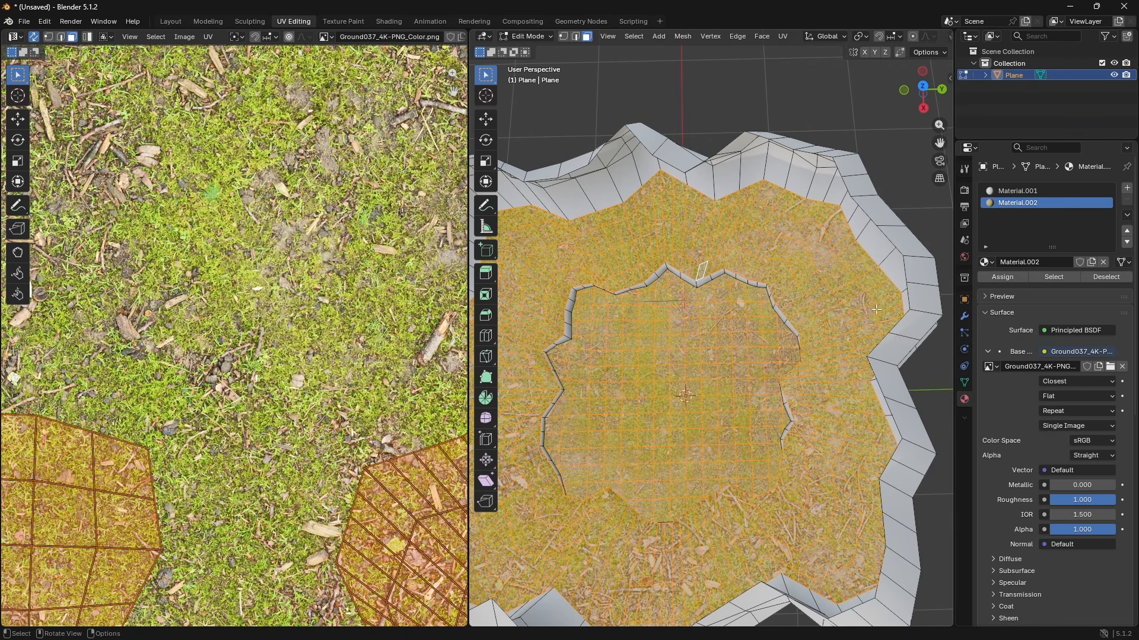
Try enlarging the floor and ledge UV islands beyond the image bounds and check the texture density in Object Mode
scroll(267, 350, down, 8)
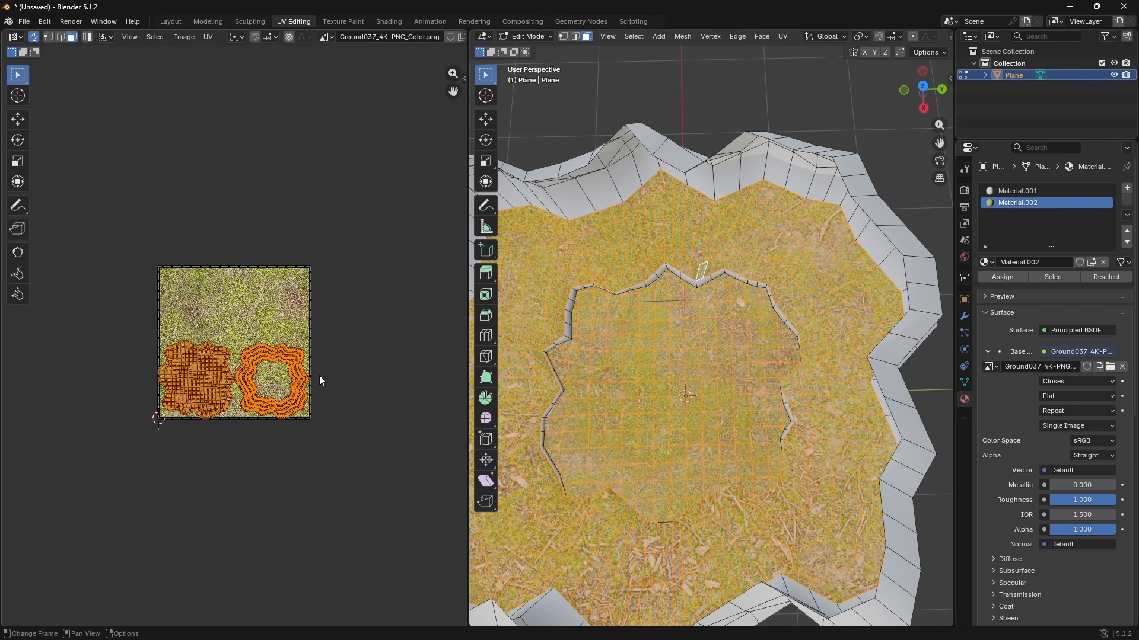
key(s)
click(449, 369)
key(Tab)
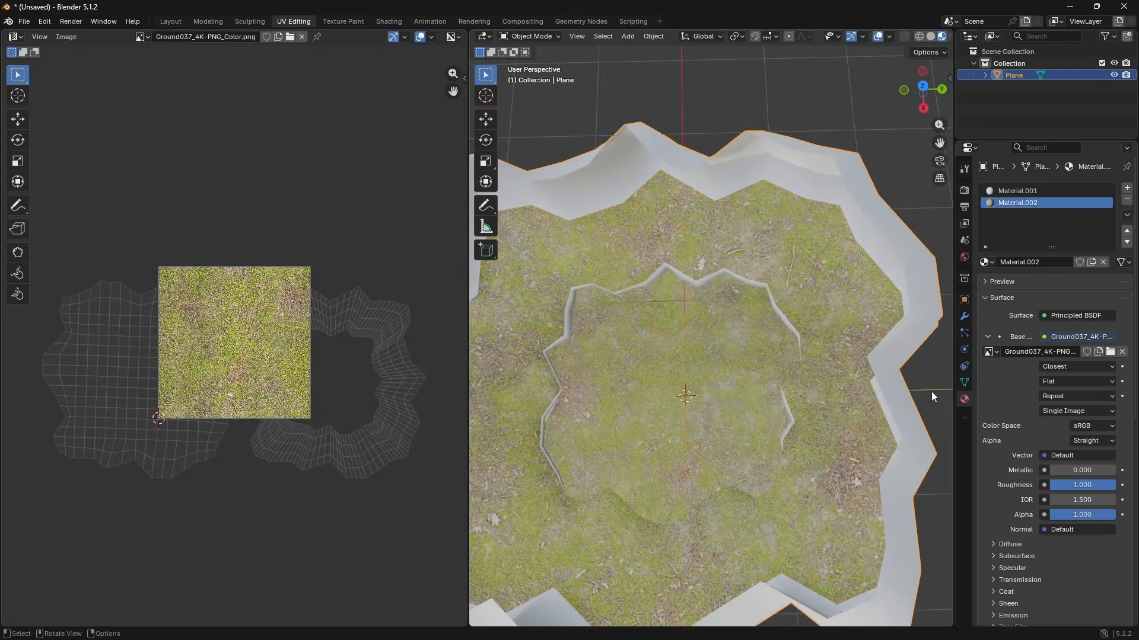
scroll(931, 396, up, 4)
key(Tab)
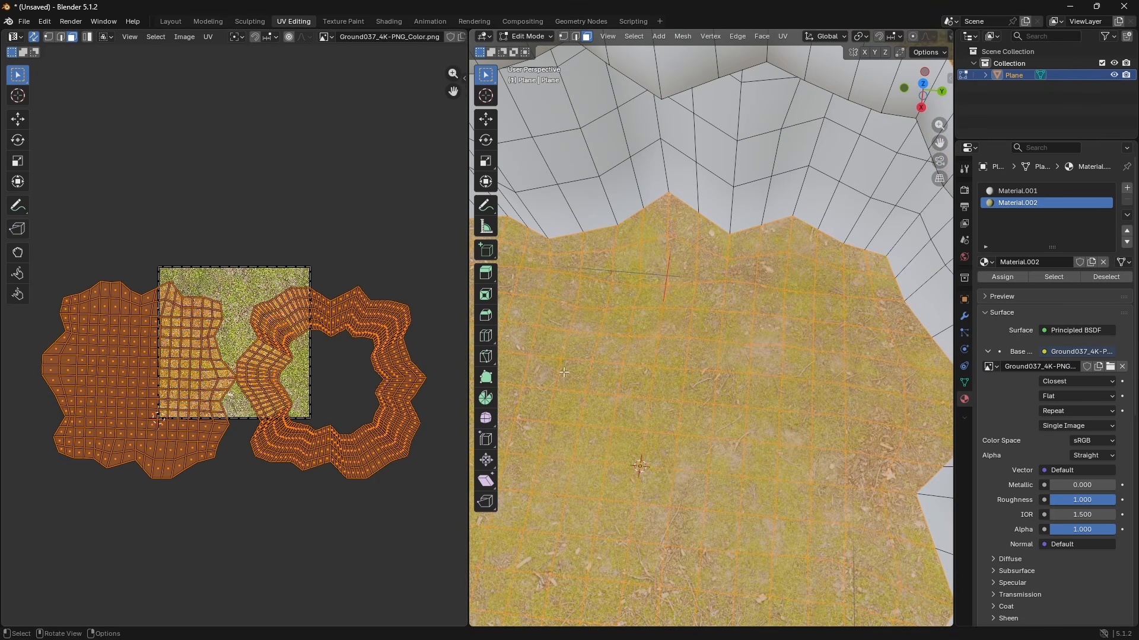
Try shrinking the floor and ledge UV islands in two passes to a small area inside the image, checking the texture each time
key(s)
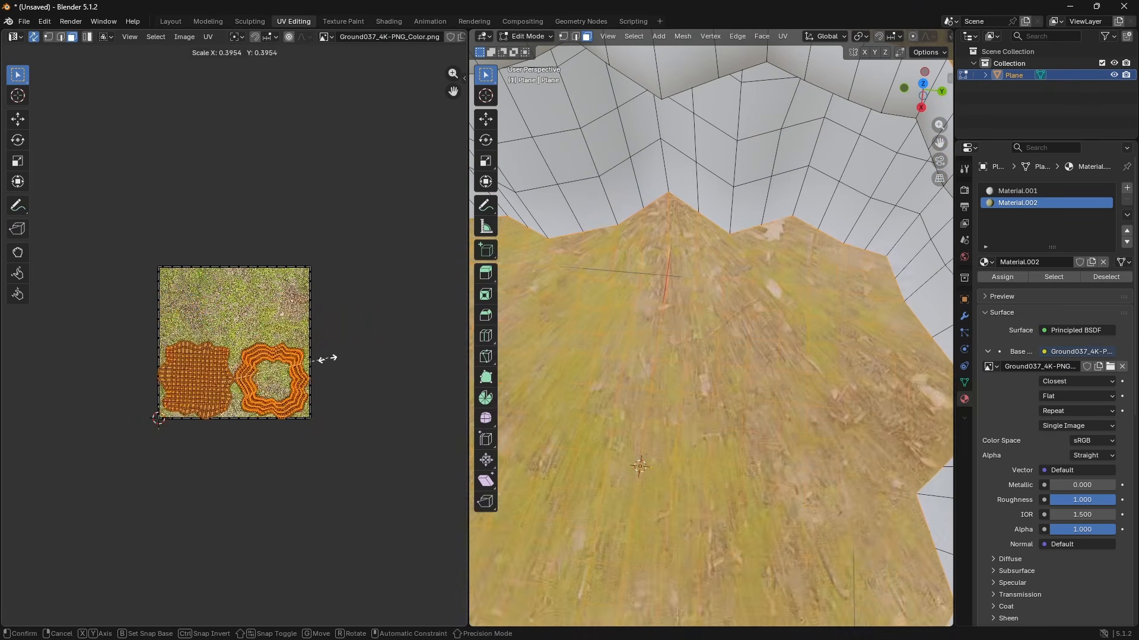
click(325, 376)
key(Tab)
key(Tab)
key(s)
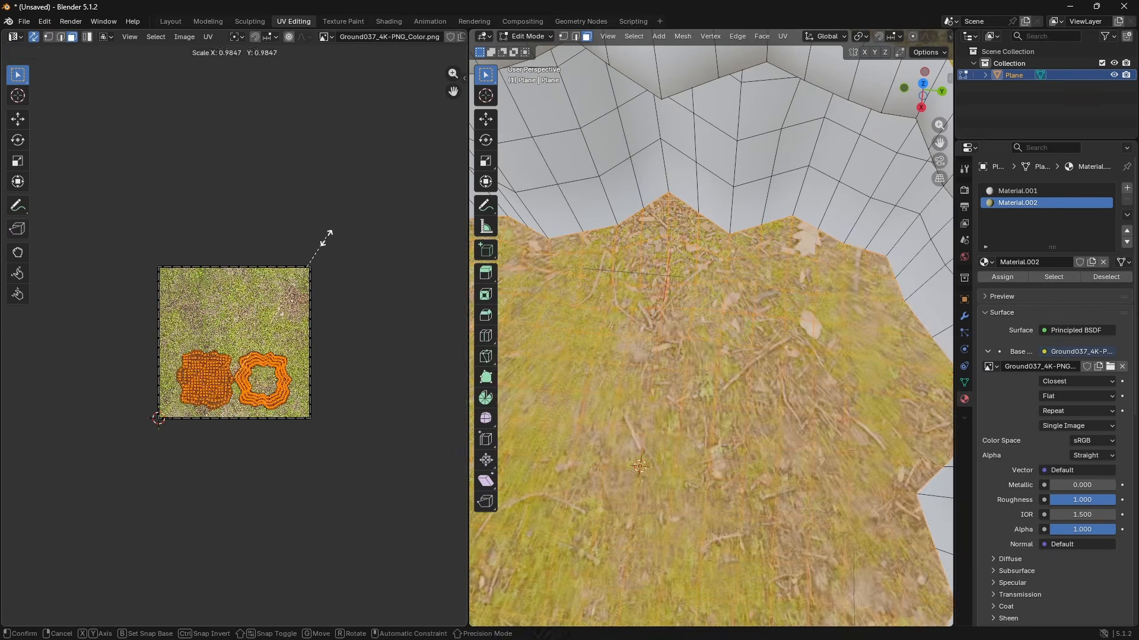
click(295, 287)
key(Tab)
key(Tab)
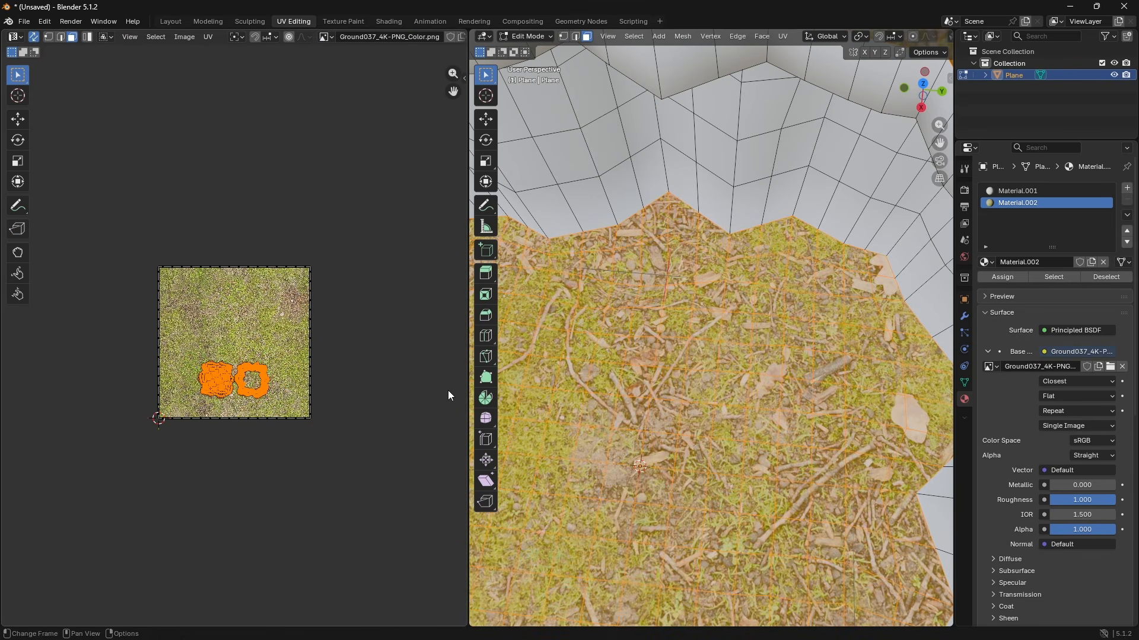
Scale the floor and ledge UV islands up to more than five times their size and check the denser ground texture
key(s)
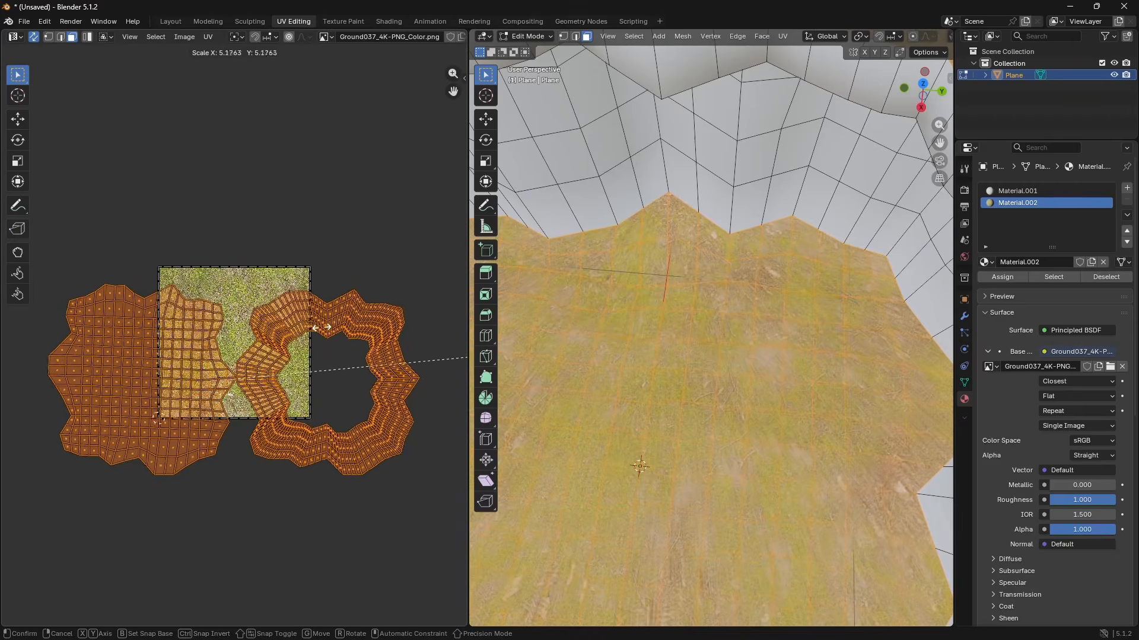
click(368, 325)
key(Tab)
middle_drag(820, 388, 718, 437)
key(Tab)
Scale the floor and ledge UV islands up by a further factor of about 1.4 and check the texture
key(s)
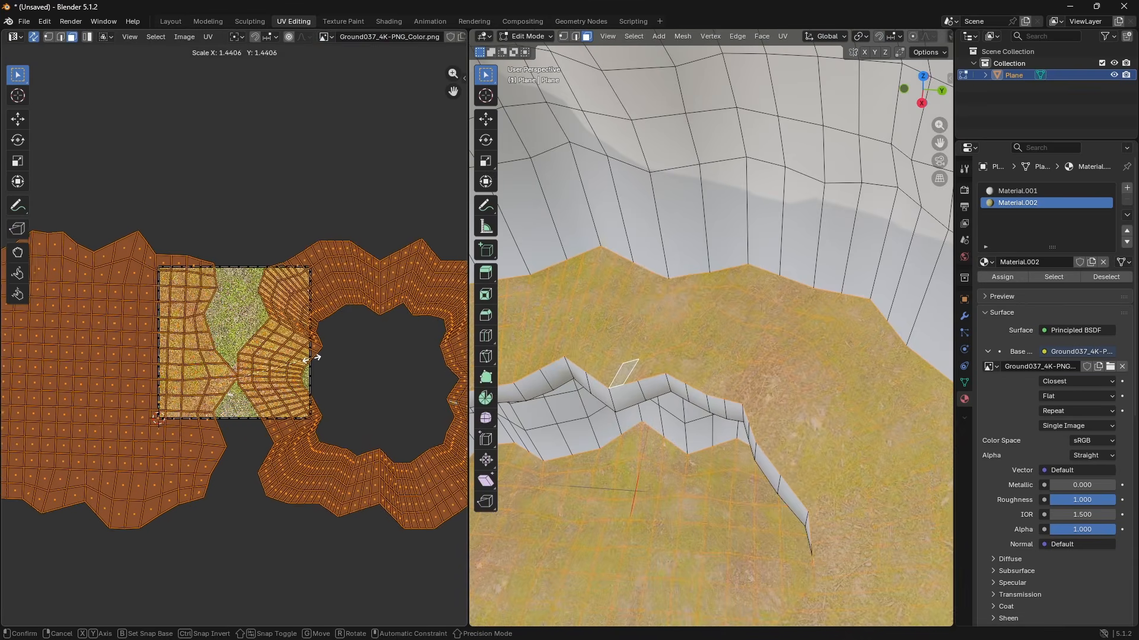
click(321, 350)
key(Tab)
middle_drag(676, 452, 571, 276)
Return to the Layout workspace and examine the textured structure up close and from outside
click(170, 22)
scroll(583, 308, up, 8)
scroll(584, 307, down, 3)
scroll(576, 279, down, 5)
Switch to the ambientCG page in the browser and search all assets for "Rock"
key(alt+Tab)
key(alt+Tab)
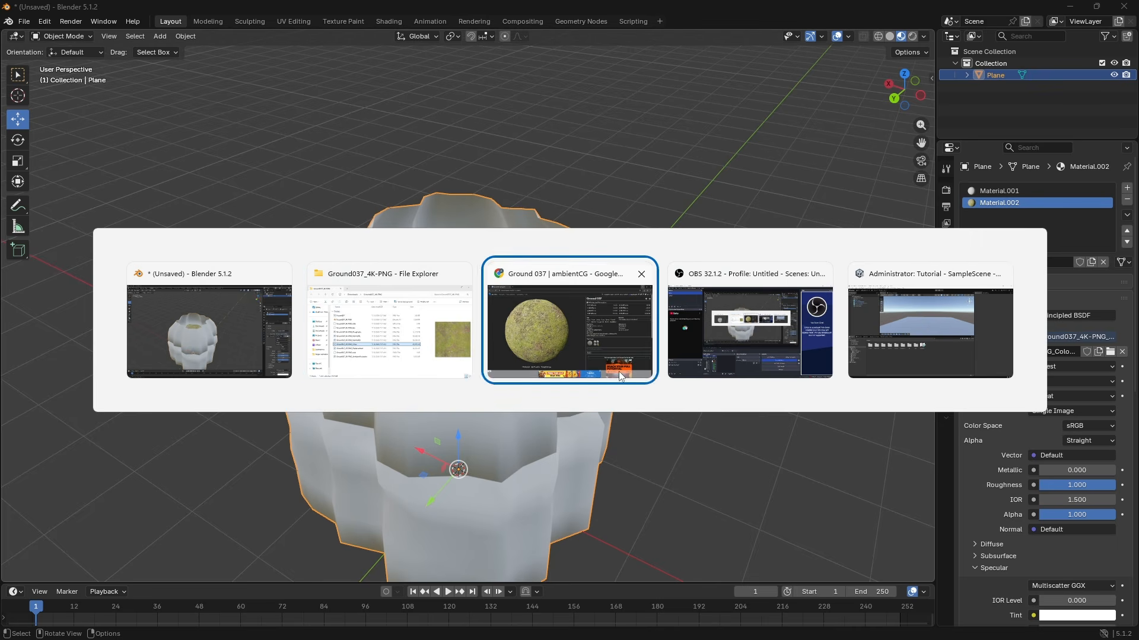
key(alt+Tab)
click(582, 354)
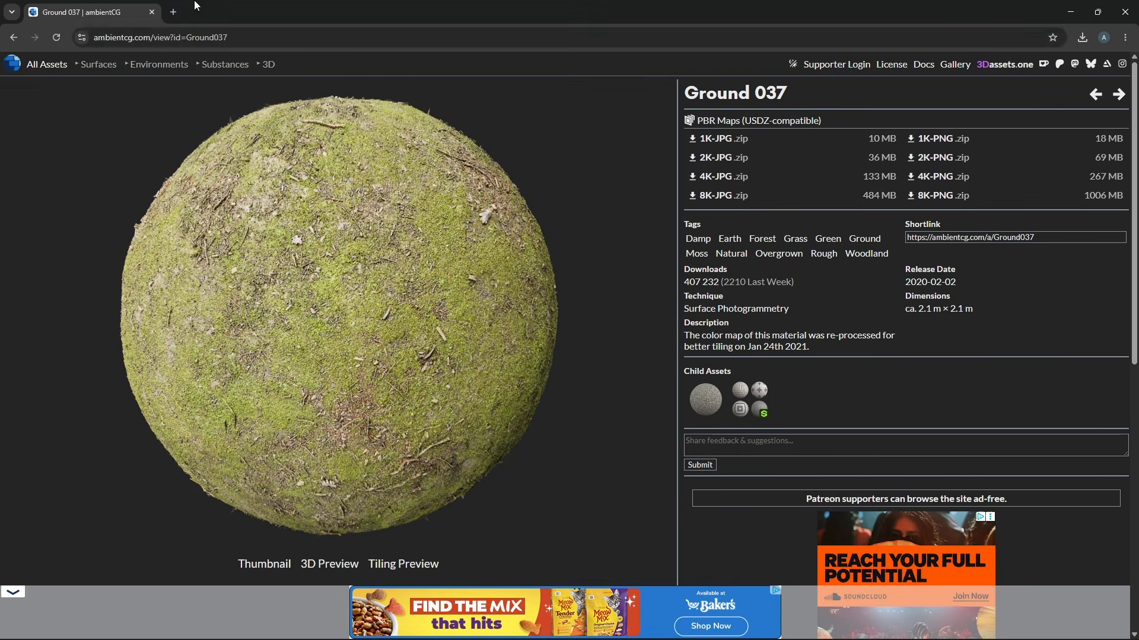
click(53, 66)
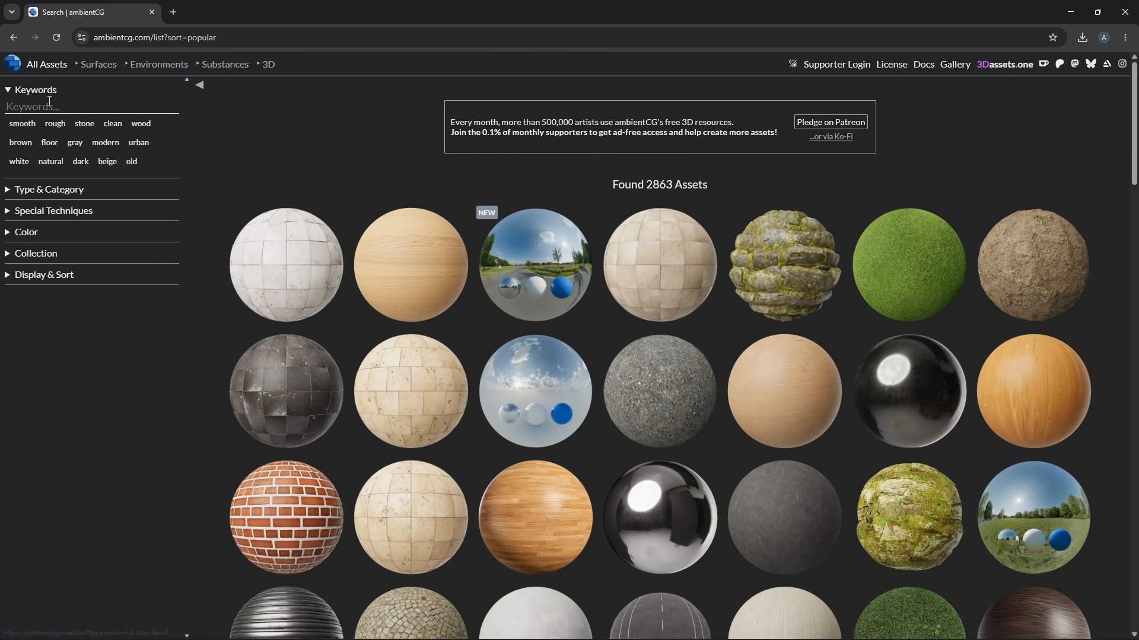
click(89, 107)
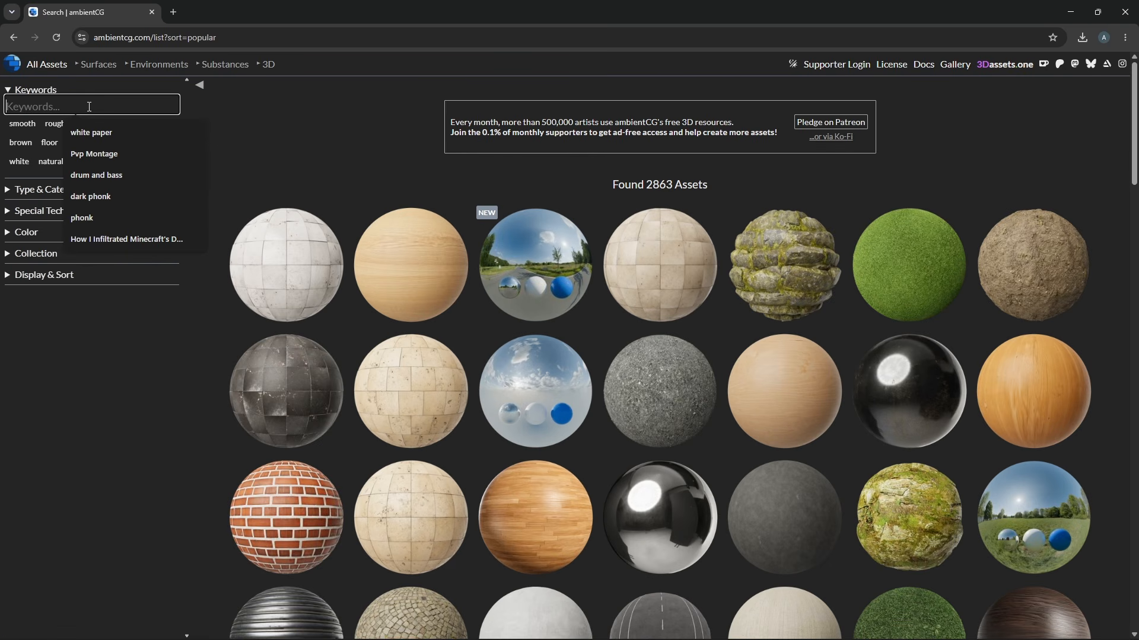
text(Rock)
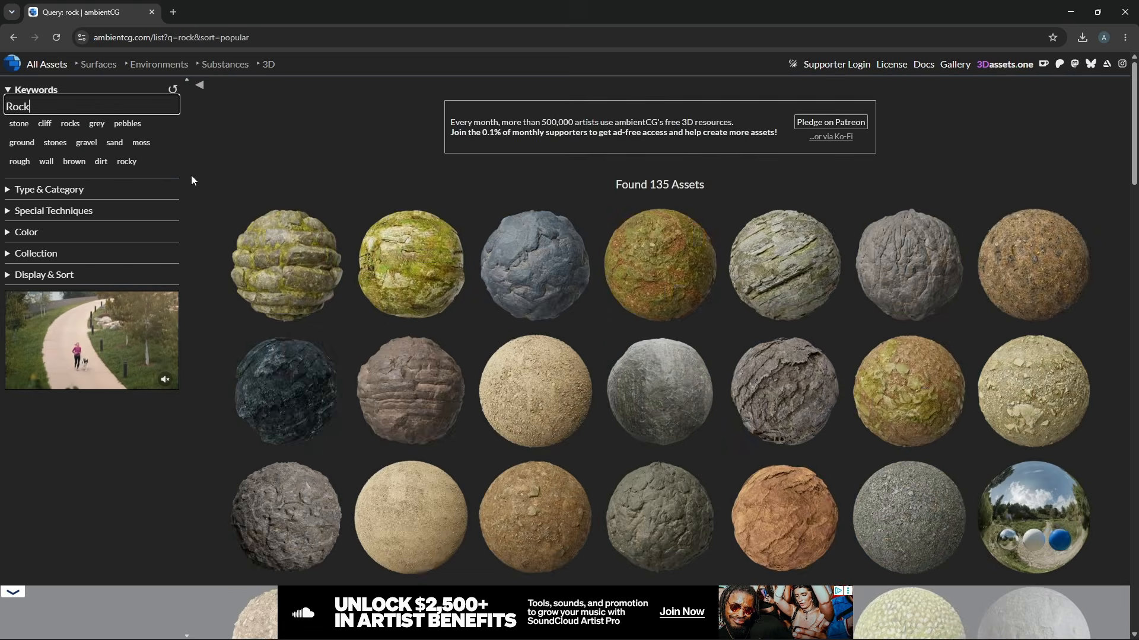
Browse the rock search results for a suitable material, view the Rock 026 page and return to the results
scroll(836, 287, down, 3)
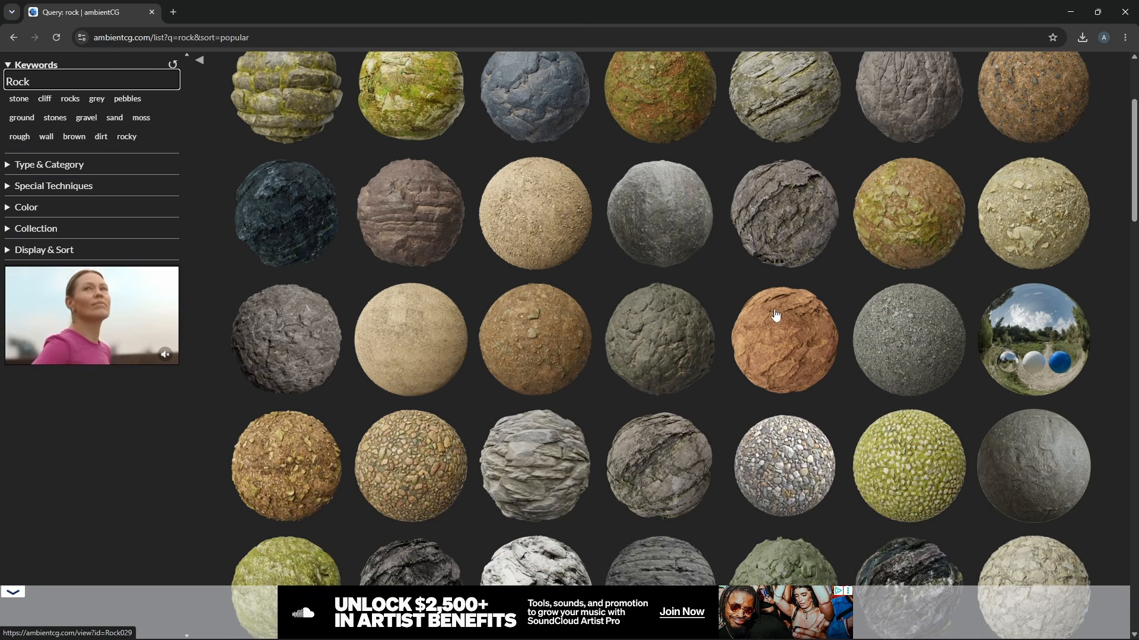
scroll(681, 393, down, 3)
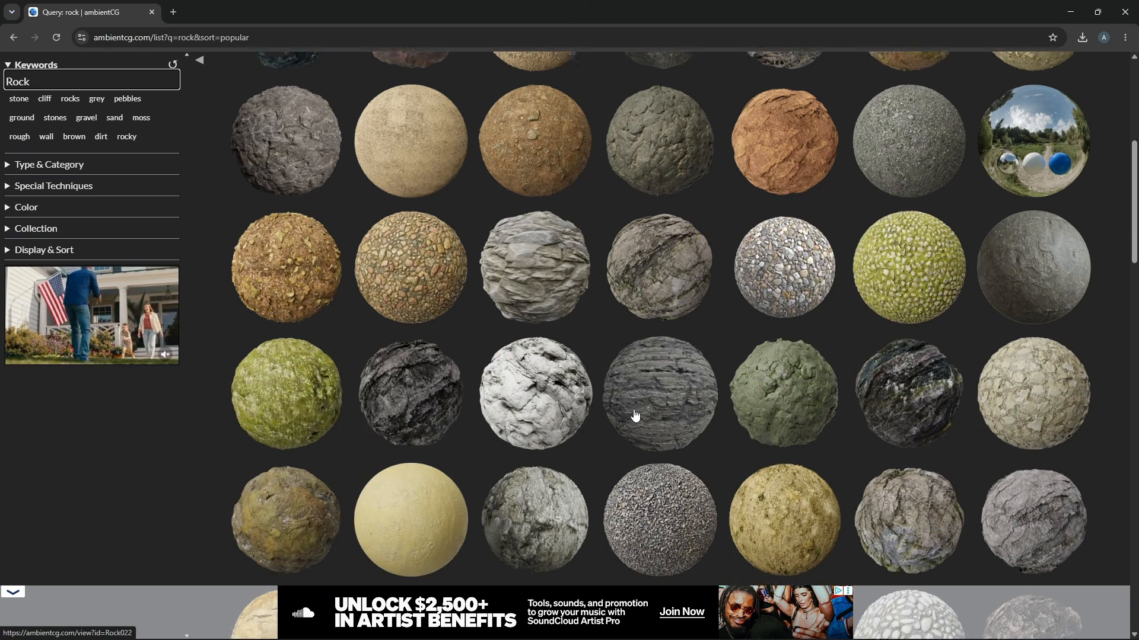
scroll(634, 410, down, 7)
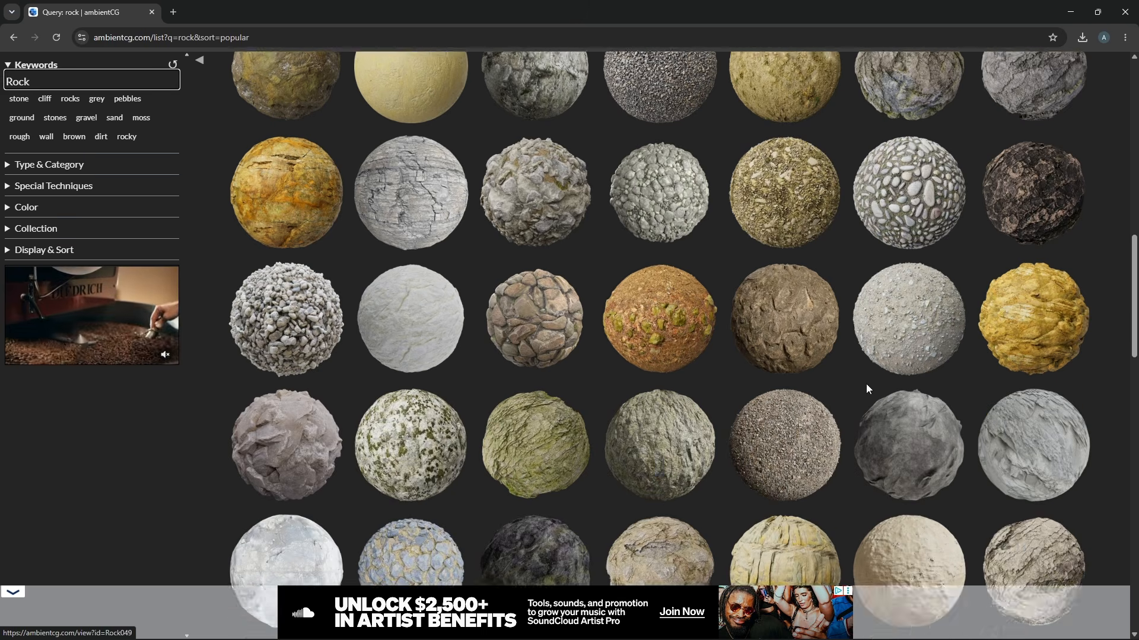
scroll(866, 389, down, 14)
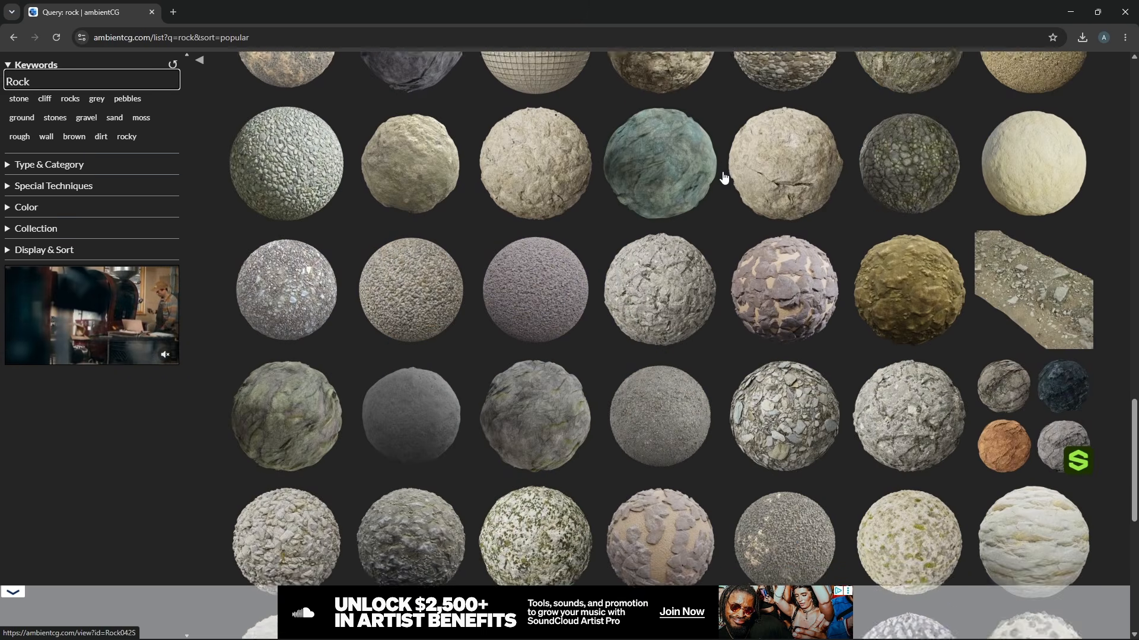
scroll(723, 177, down, 8)
scroll(928, 277, up, 6)
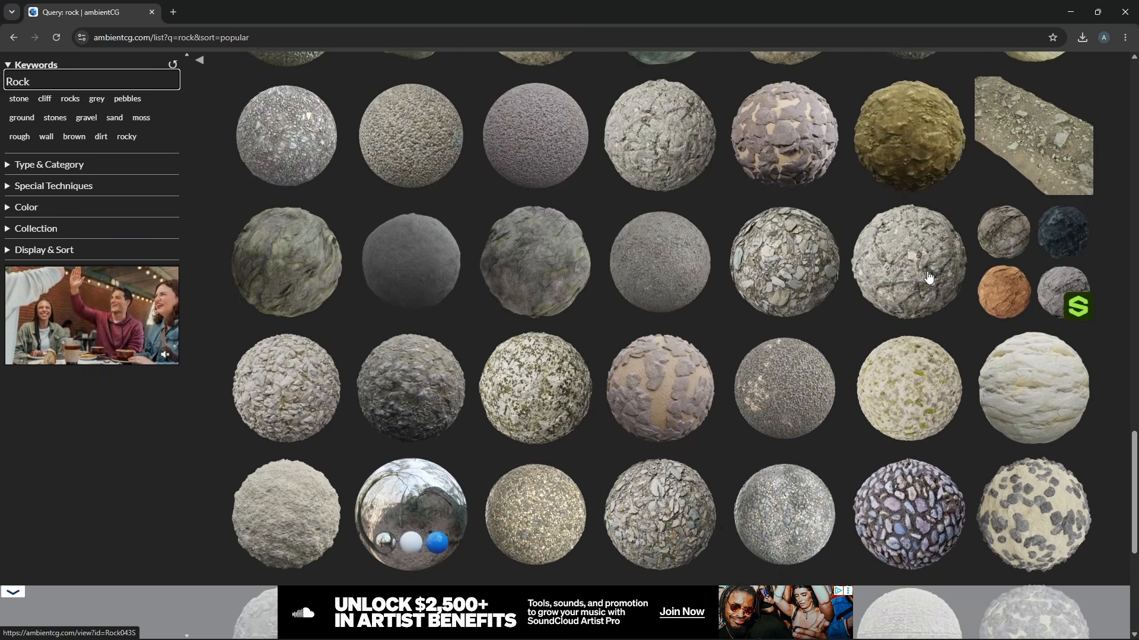
scroll(407, 358, up, 12)
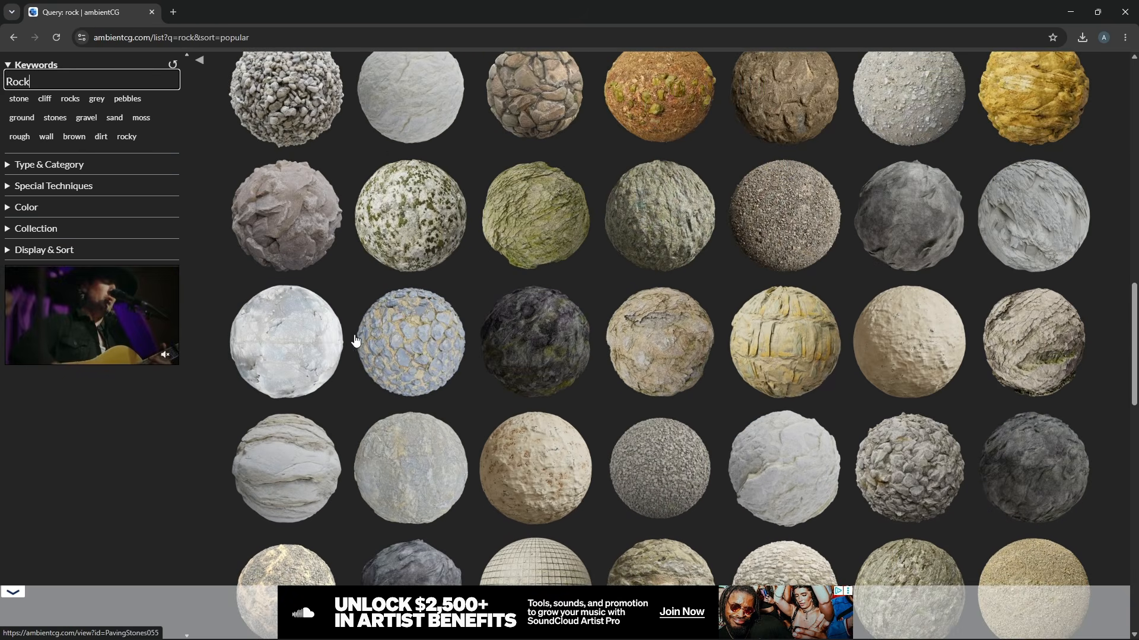
scroll(356, 339, up, 7)
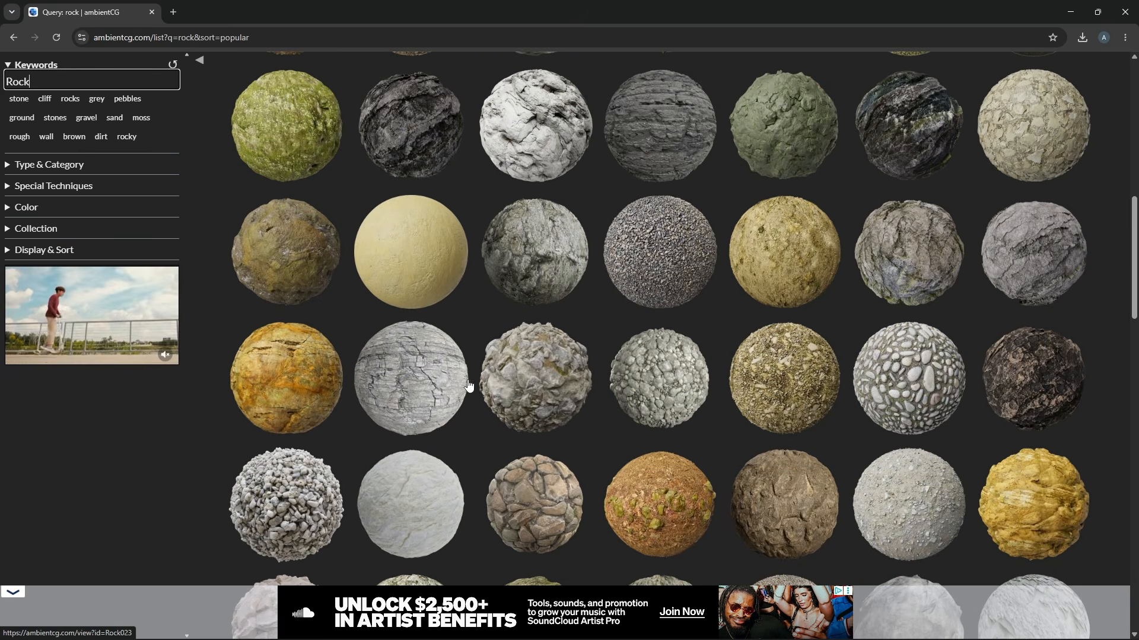
scroll(509, 391, up, 9)
scroll(522, 409, down, 5)
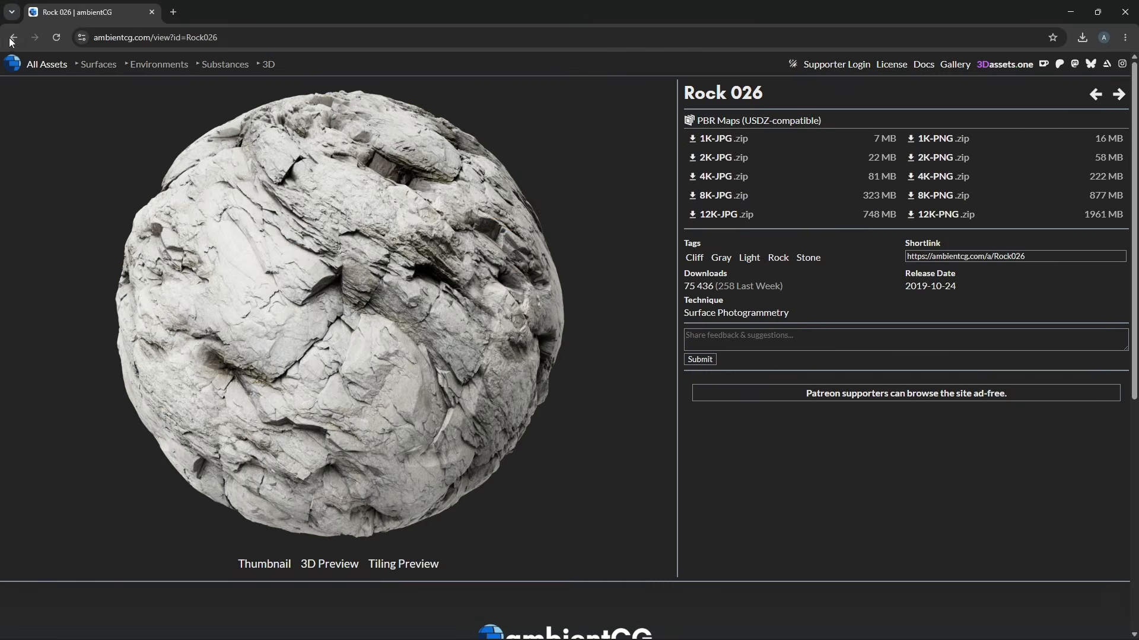
click(13, 38)
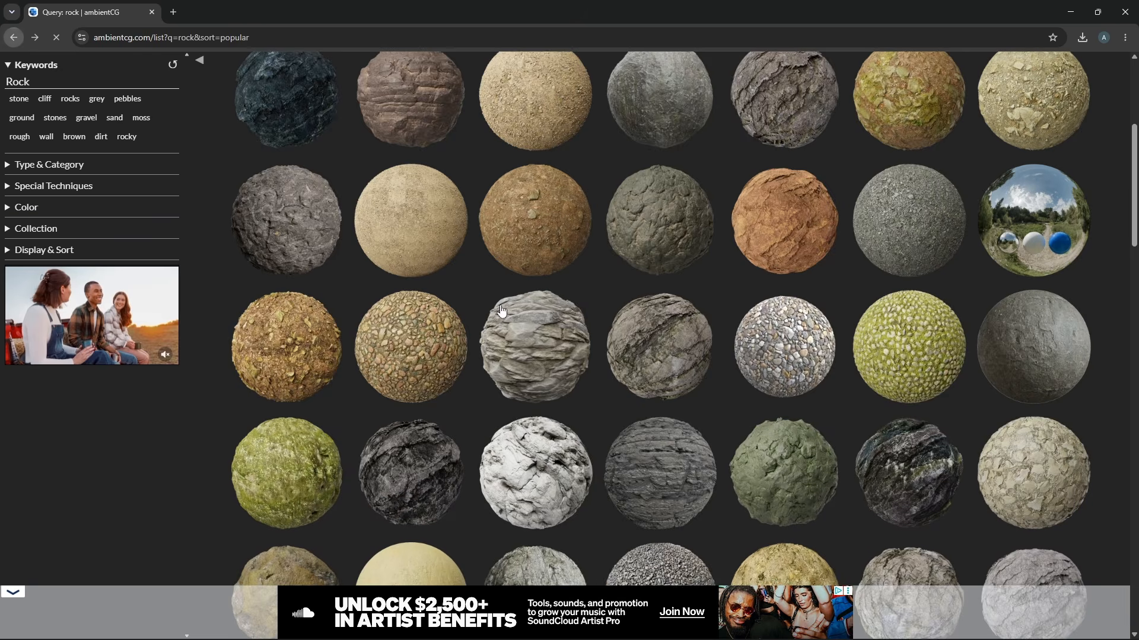
Open the Rocks 007 material, download its 4K-PNG archive and show the downloaded file in its folder
scroll(550, 357, down, 7)
click(550, 358)
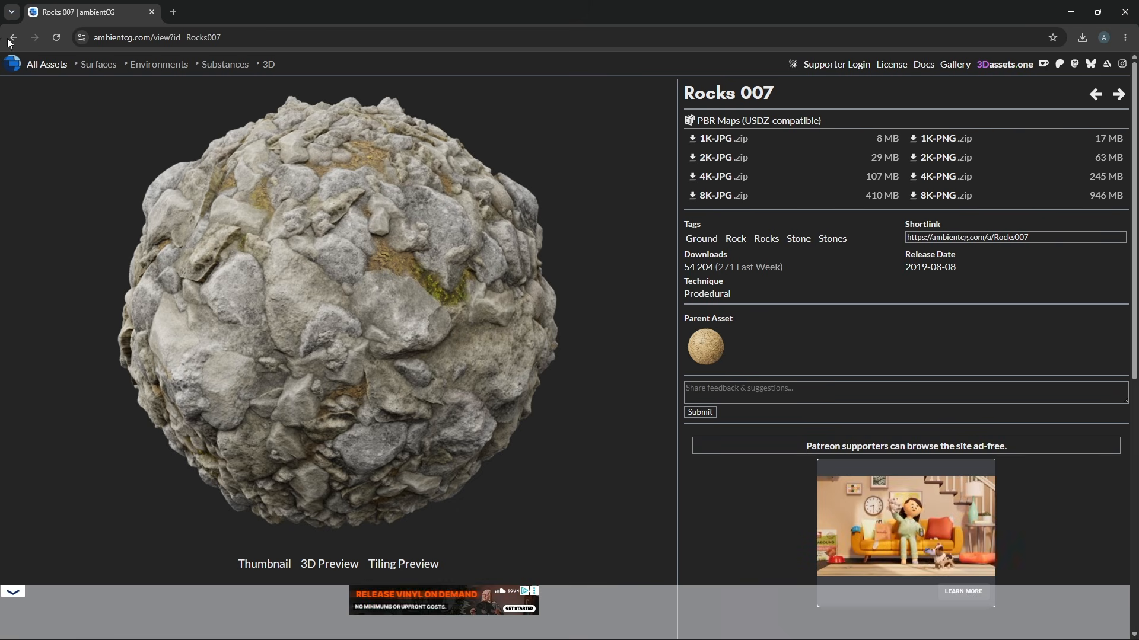
click(965, 182)
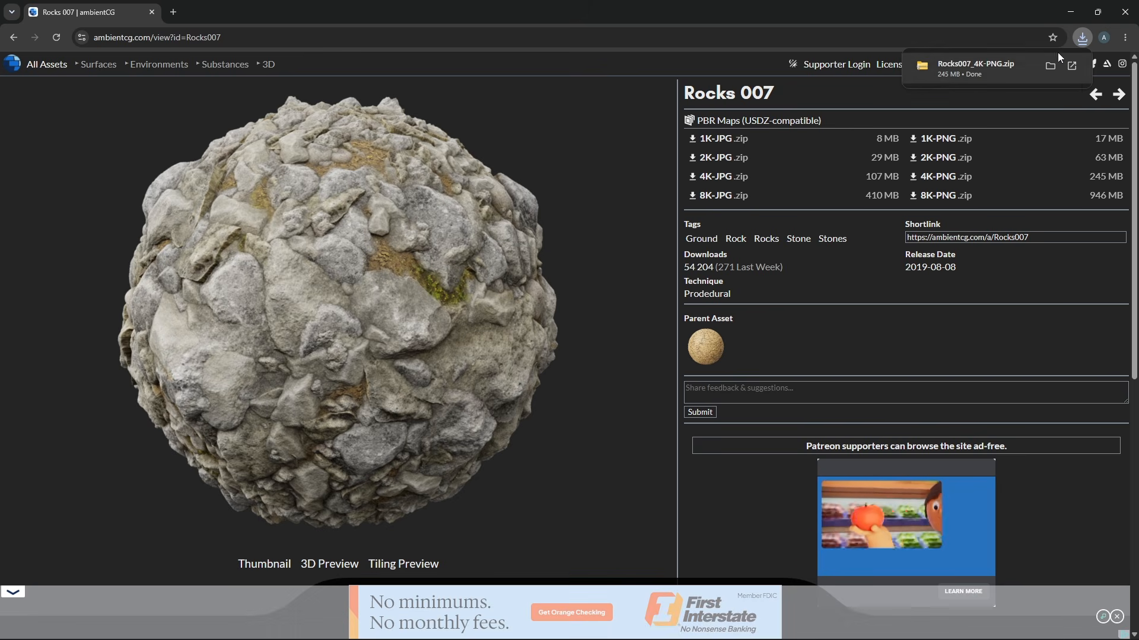
click(1052, 63)
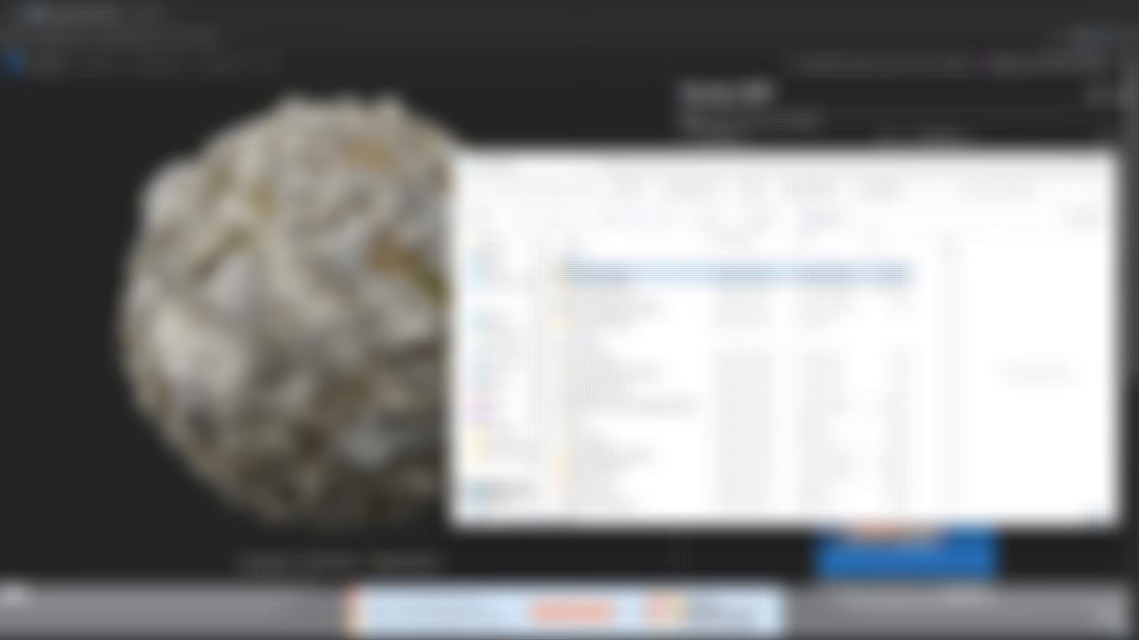
Extract the downloaded Rocks 007 archive and return to the Blender scene with the extracted folder available
right_click(616, 275)
click(676, 394)
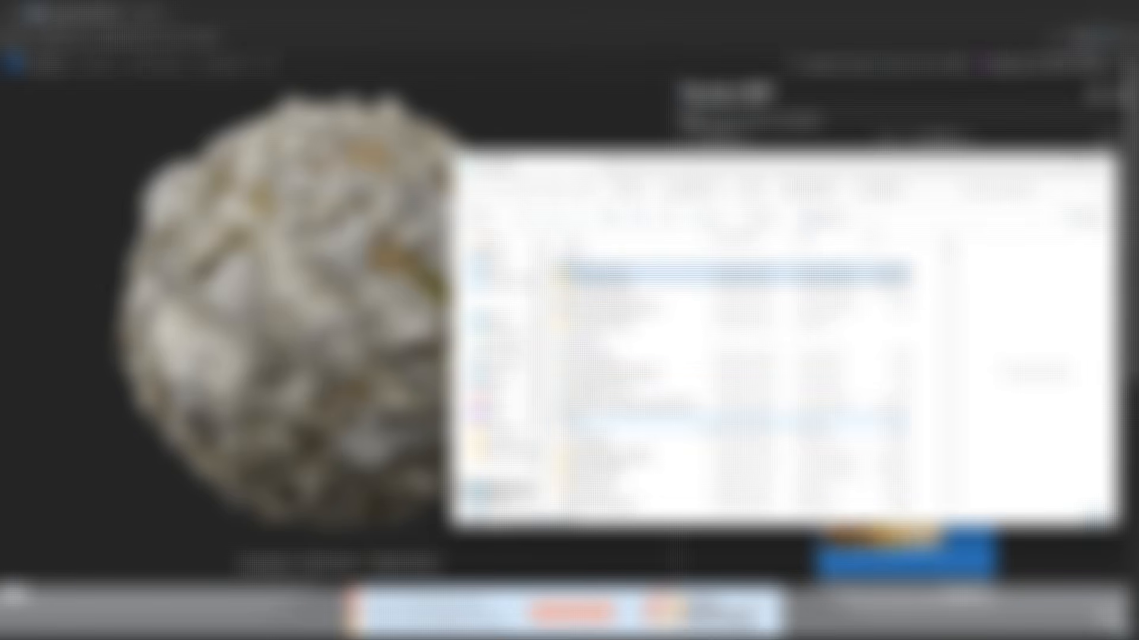
click(676, 440)
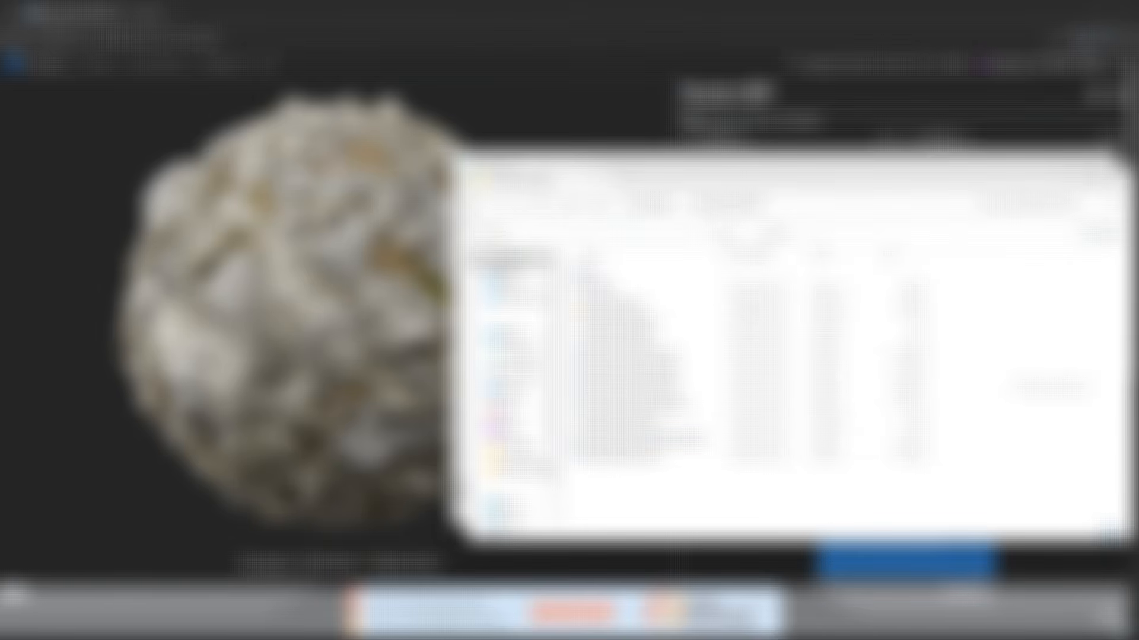
click(1056, 159)
click(1105, 158)
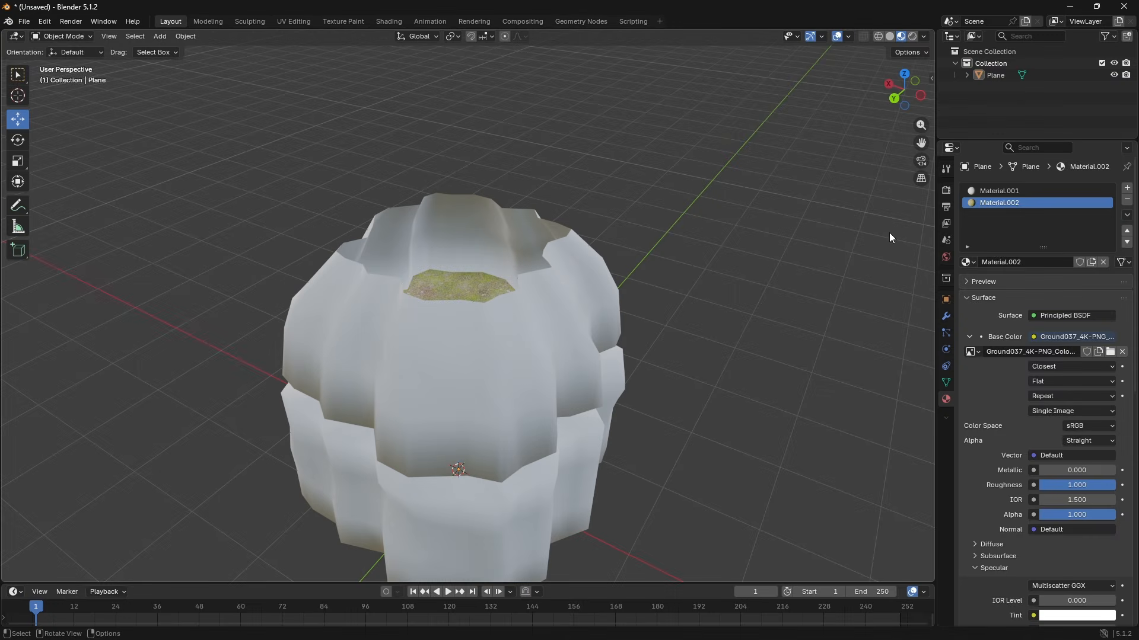
Give Material.001 an Image Texture as its base color and set the texture interpolation to Closest
click(1005, 190)
scroll(533, 314, up, 2)
middle_drag(534, 314, 511, 340)
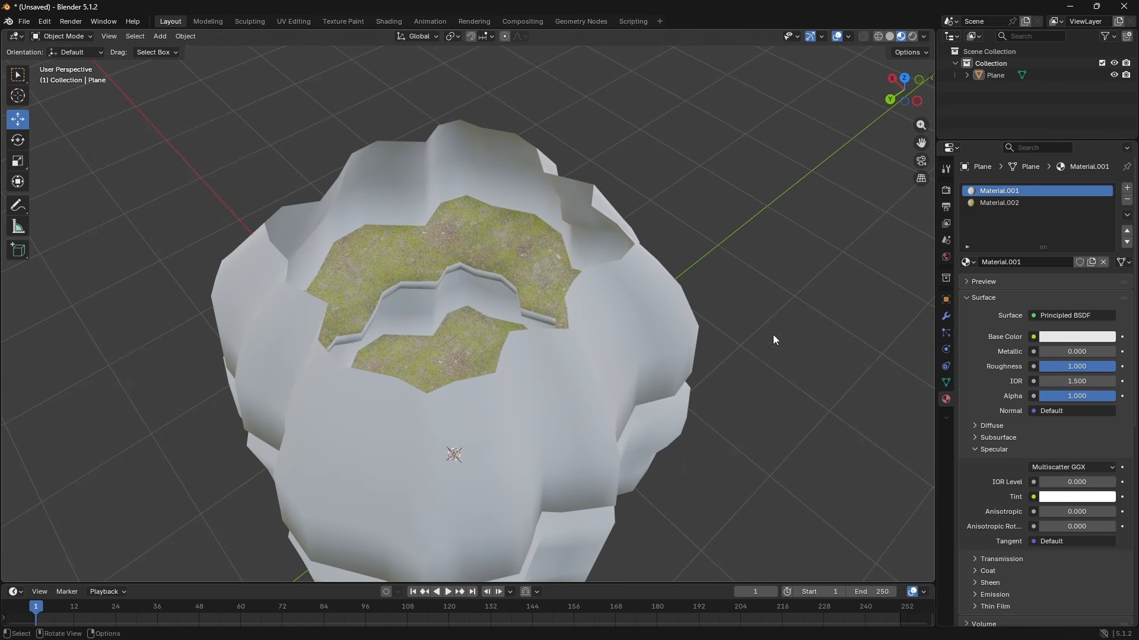
click(1033, 337)
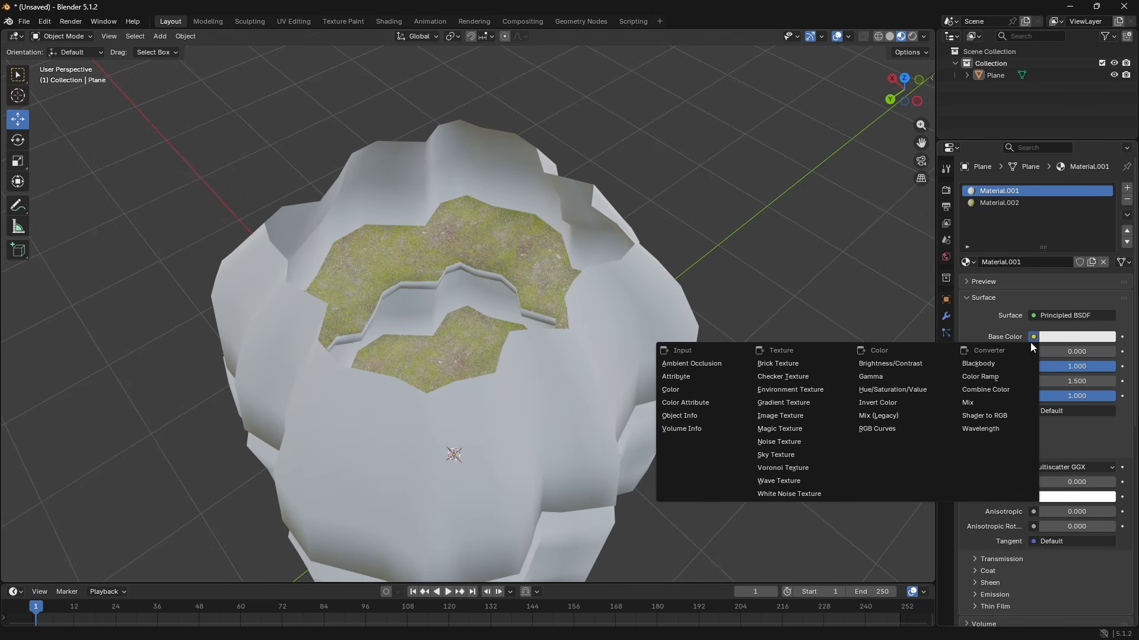
click(829, 420)
click(1048, 370)
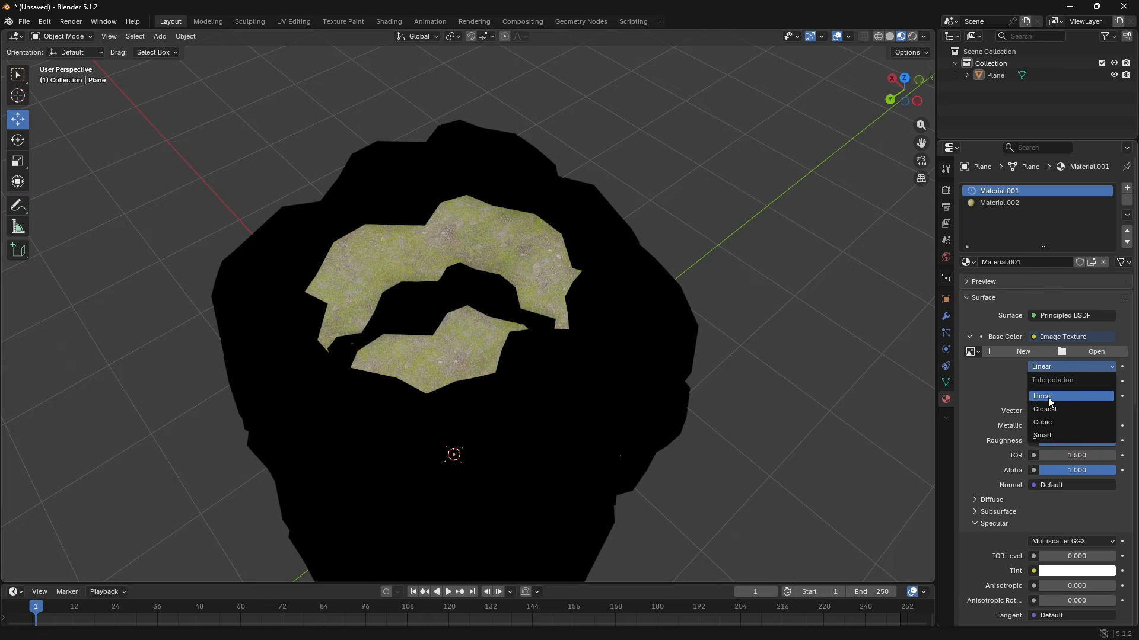
click(1052, 412)
Load the Rocks007_4K-PNG_Color image from the extracted folder into Material.001's base color texture
click(1071, 354)
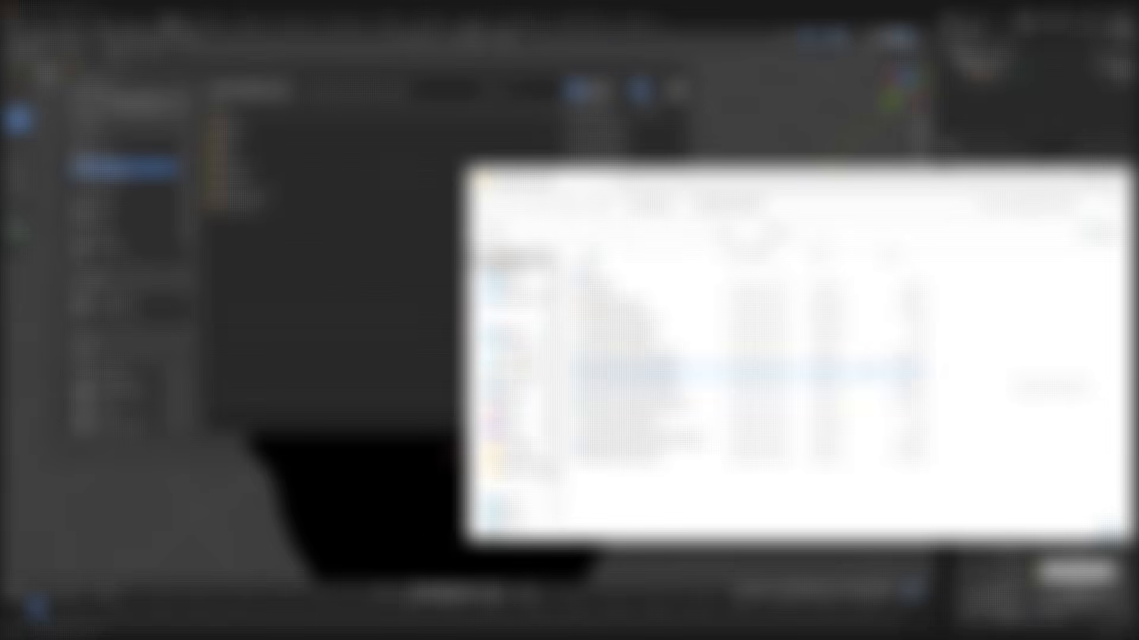
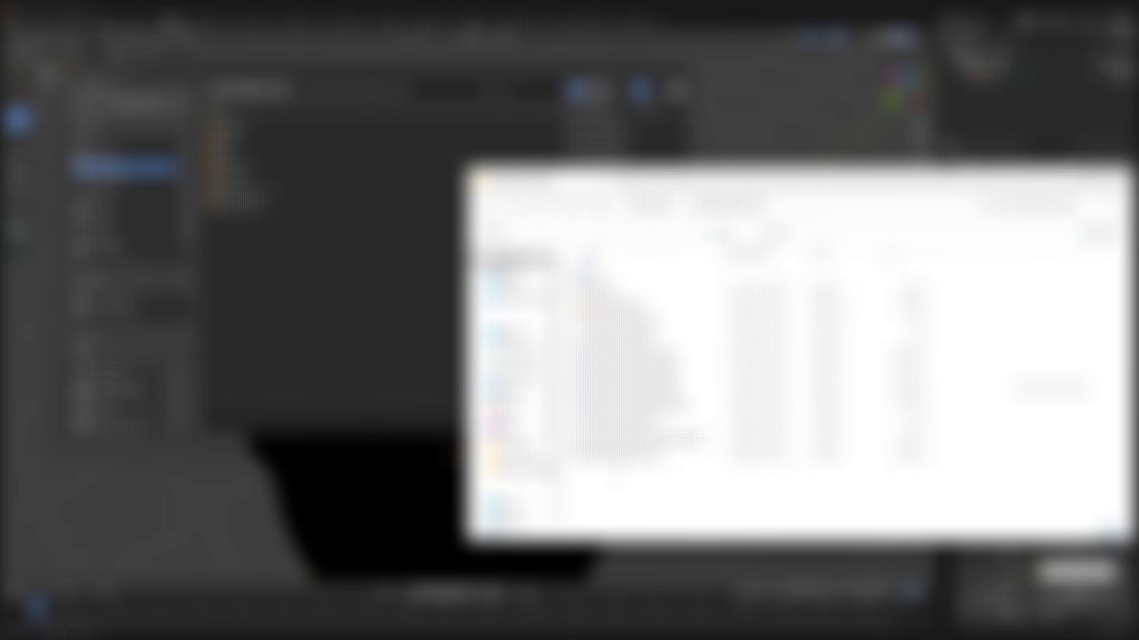
click(691, 454)
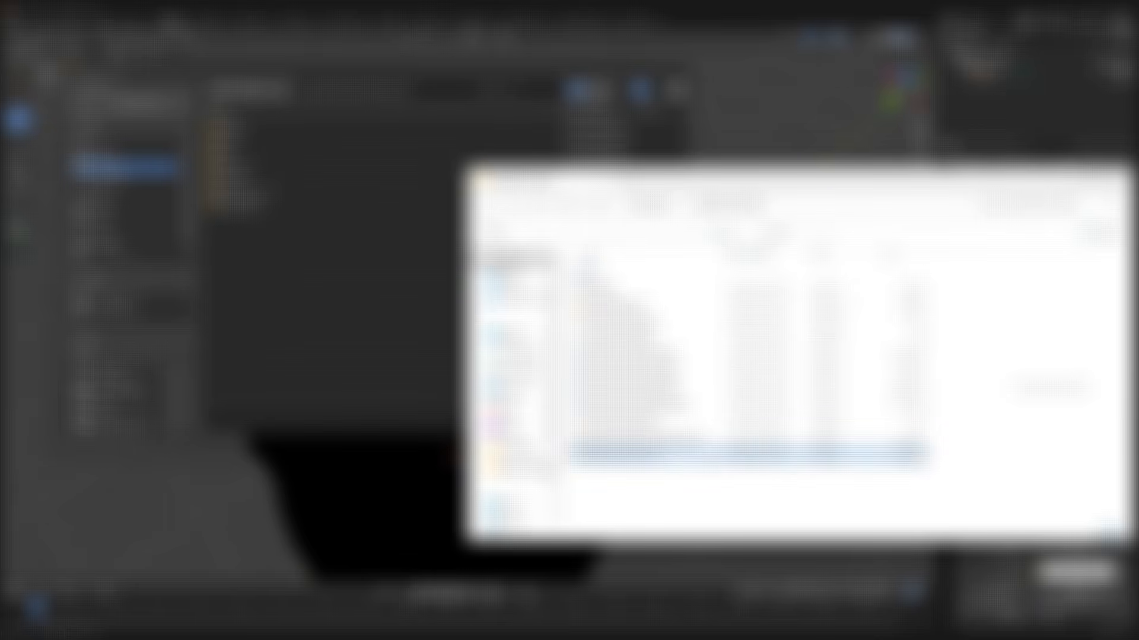
drag(652, 454, 332, 267)
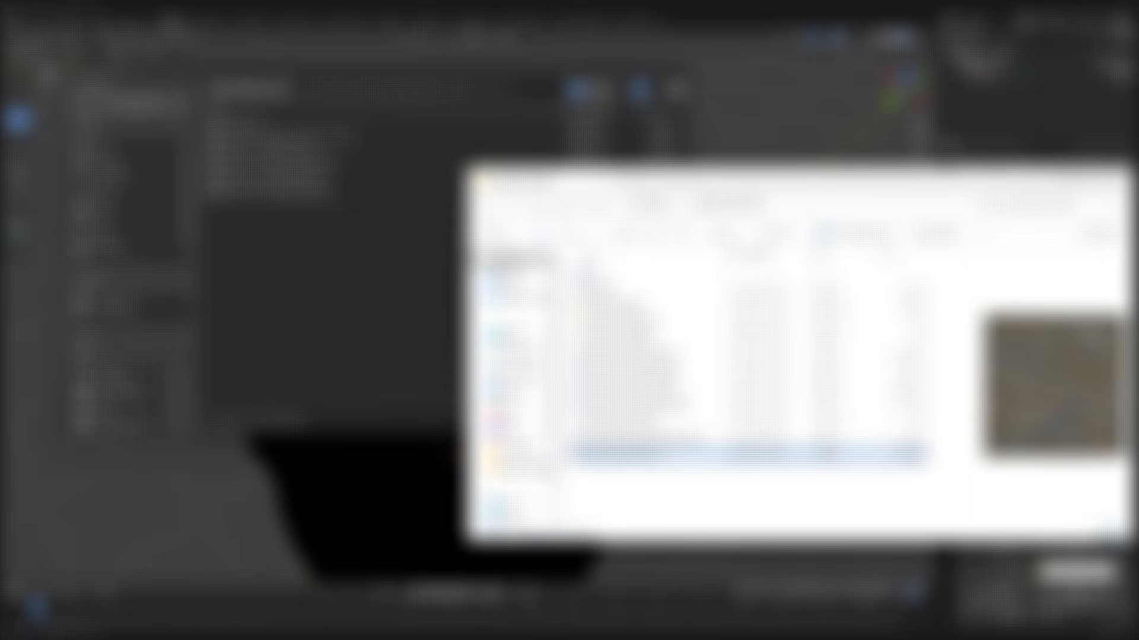
click(1118, 173)
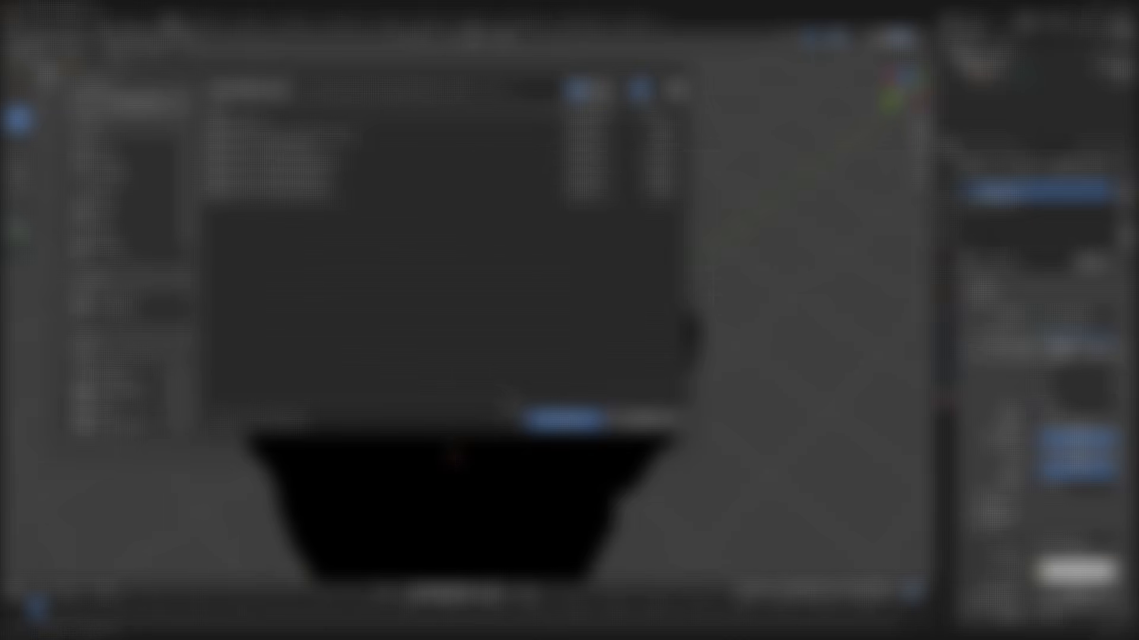
click(566, 420)
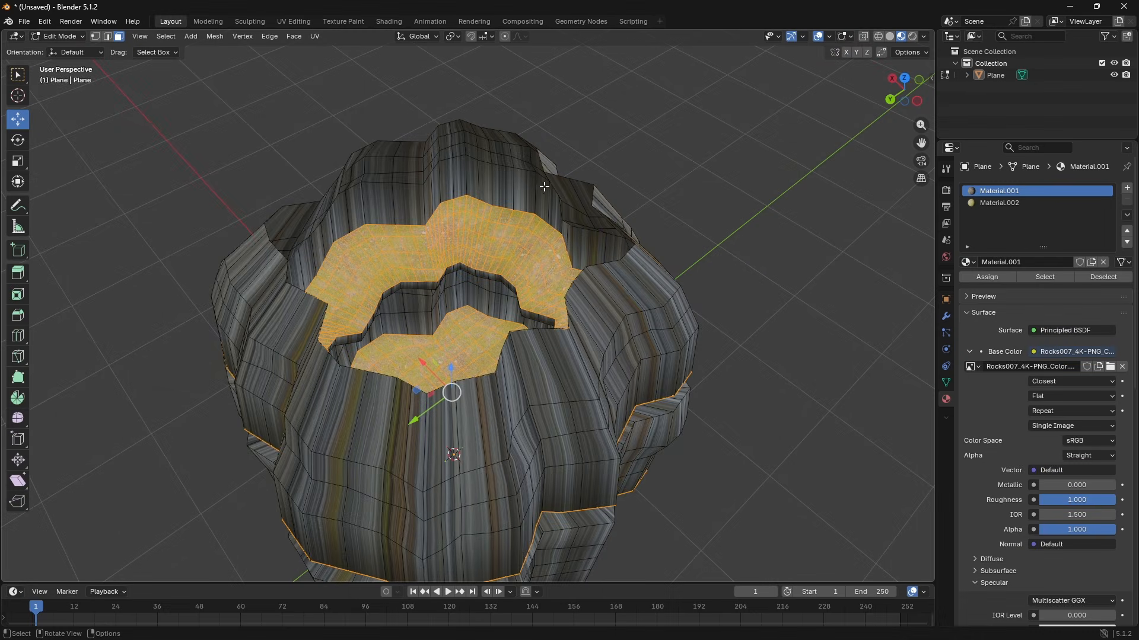
Select only the faces assigned to Material.001 and unwrap them with Smart UV Project at the default settings
key(Tab)
key(Tab)
key(alt+a)
middle_drag(715, 173, 871, 243)
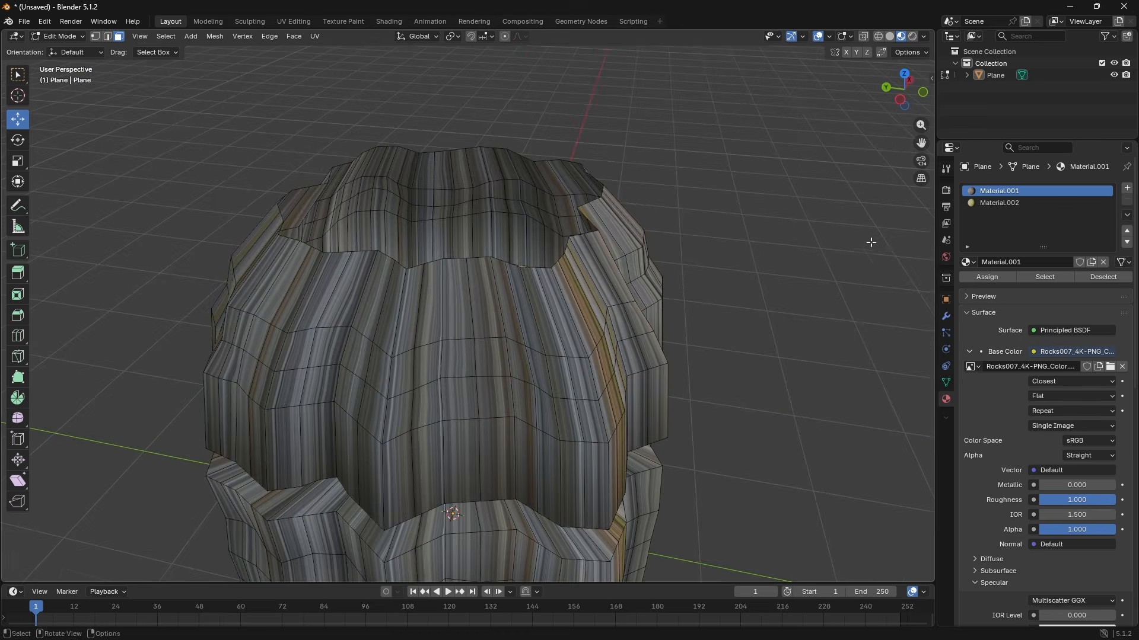
click(1033, 277)
middle_drag(712, 204, 692, 233)
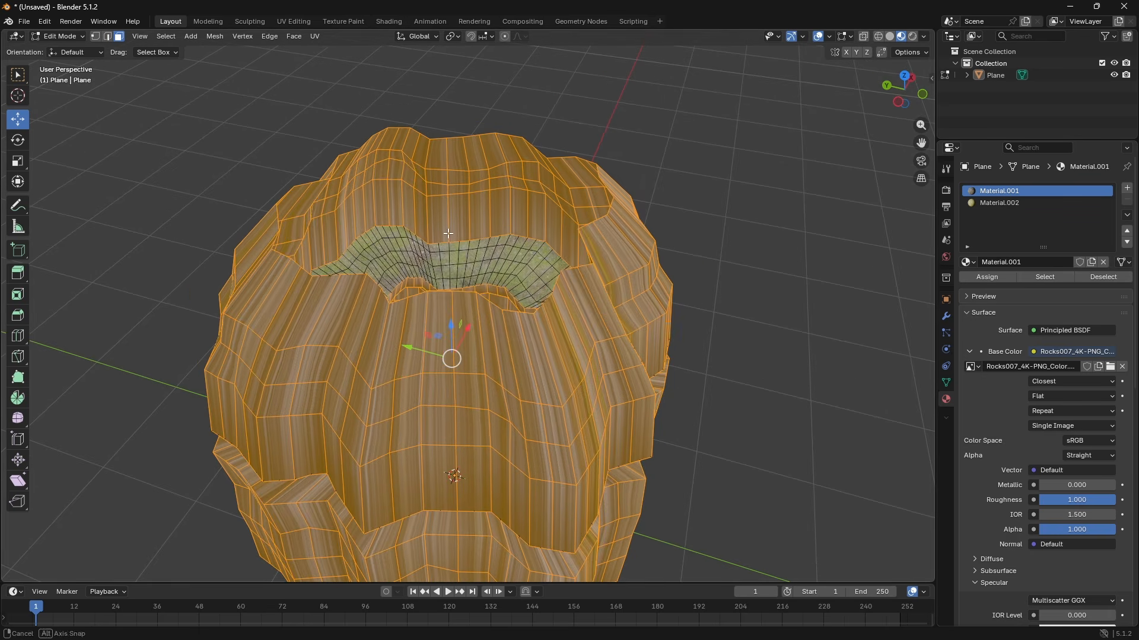
click(315, 36)
click(339, 90)
click(316, 197)
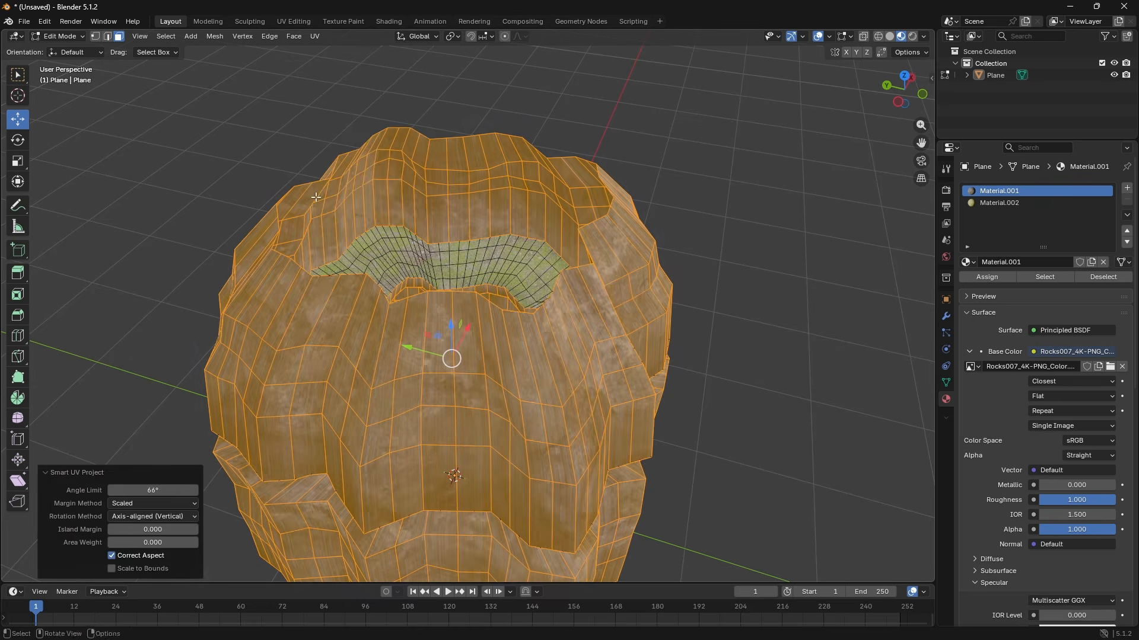
In the UV Editing workspace, scale up the rock faces' UV islands and check the texture density on the walls
middle_drag(315, 197, 471, 234)
key(Tab)
scroll(364, 219, up, 6)
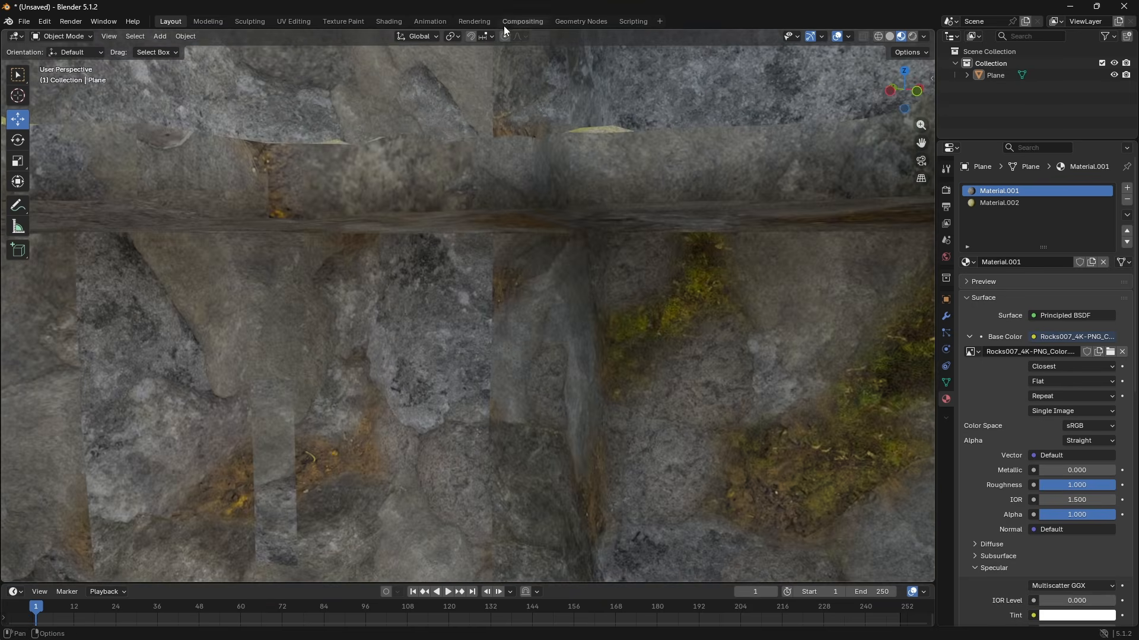
click(294, 21)
middle_drag(593, 267, 638, 287)
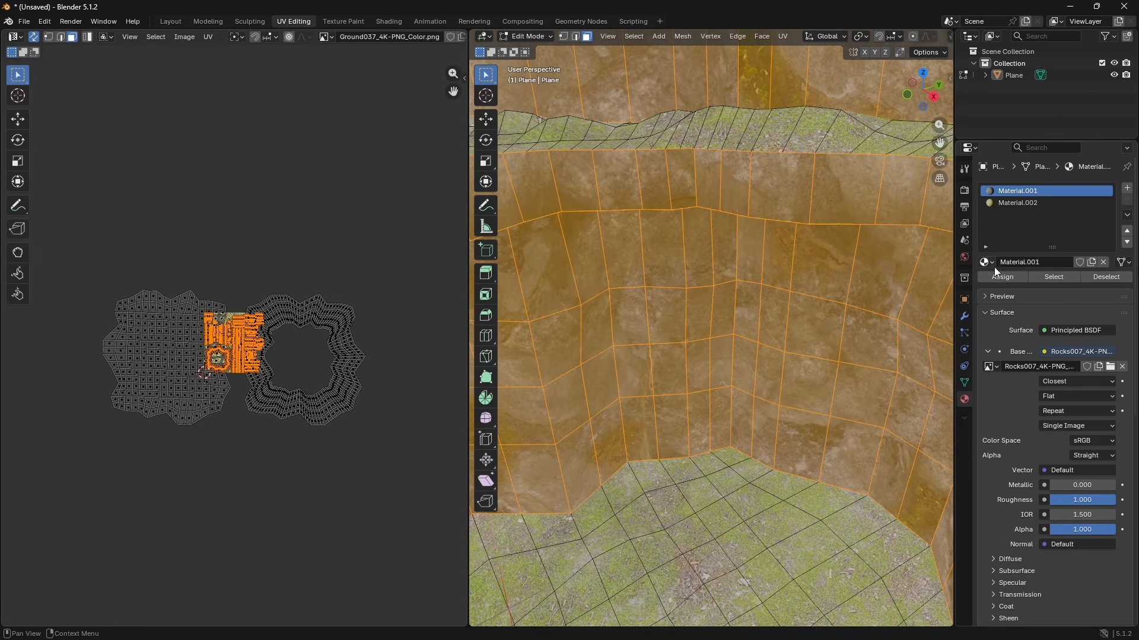
scroll(561, 343, down, 2)
key(s)
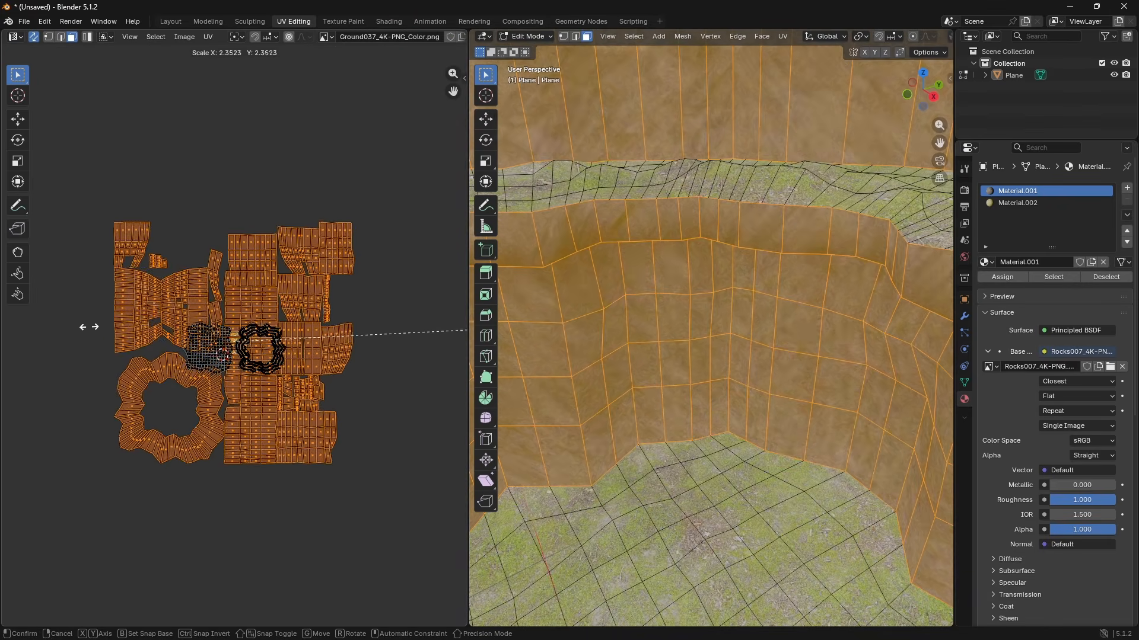
click(232, 314)
key(Tab)
scroll(616, 290, up, 2)
middle_drag(617, 290, 629, 278)
key(Tab)
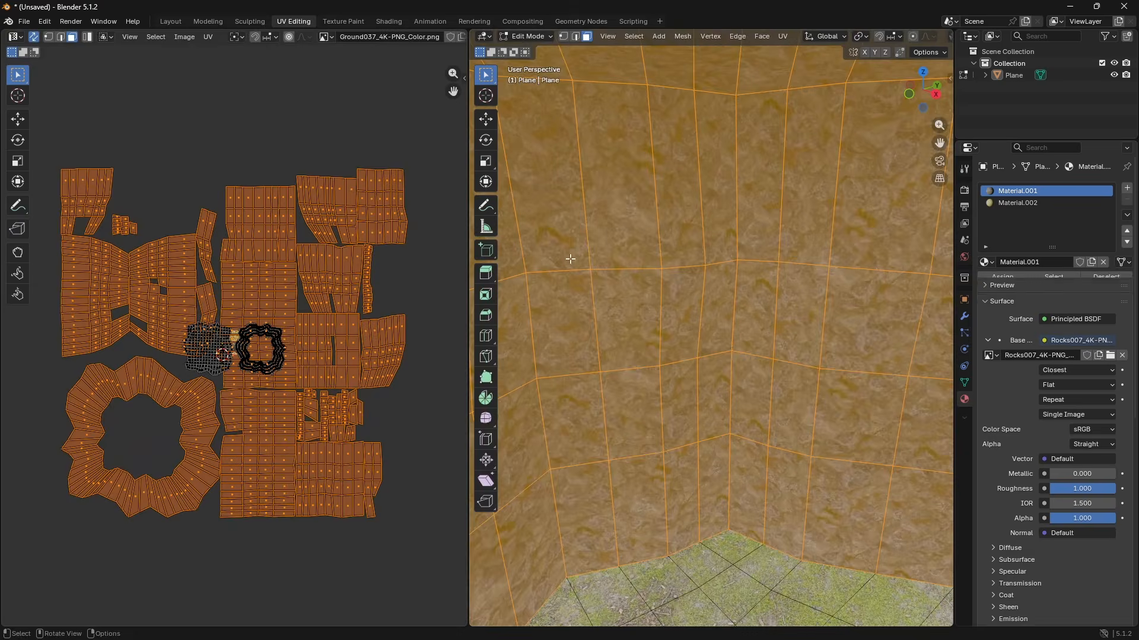
Scale the rock UV islands back down in two passes so the wall texture is coarser, and check it in Object Mode
key(s)
click(349, 341)
key(Tab)
key(Tab)
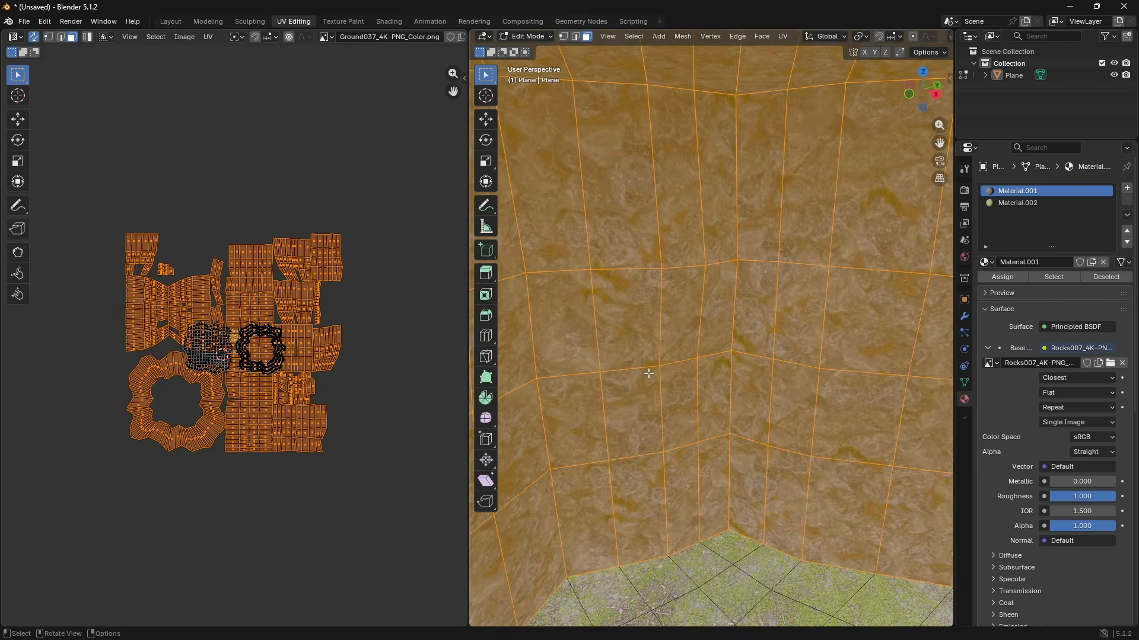
key(s)
click(389, 399)
key(Tab)
middle_drag(667, 383, 658, 408)
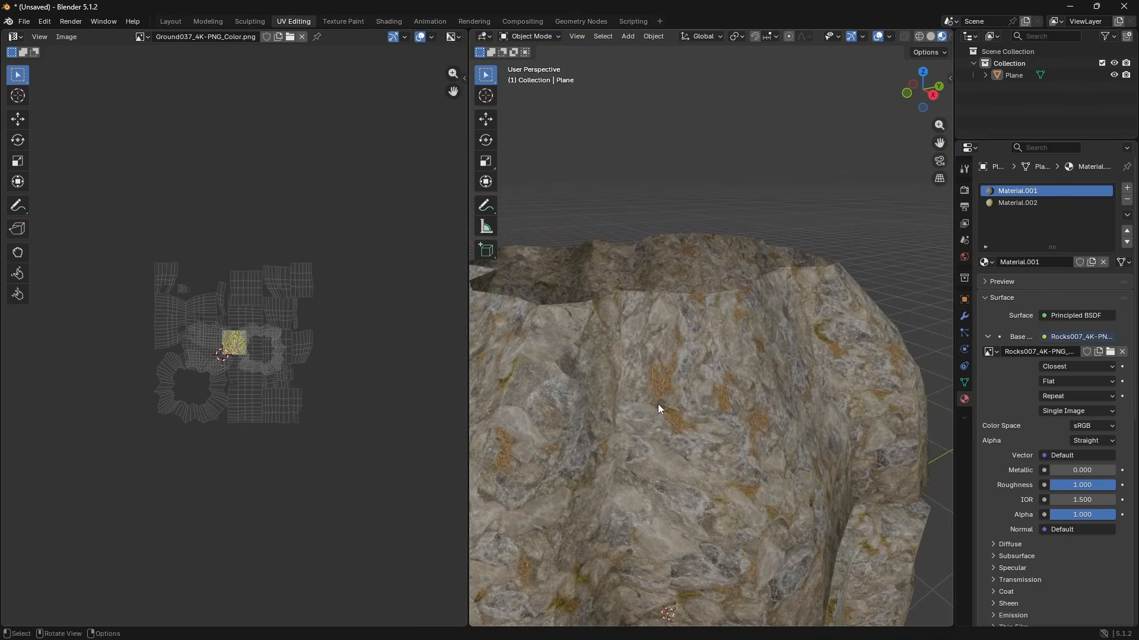
Return to the Layout workspace and examine the rock and ground textures from outside and inside the structure
click(170, 21)
scroll(522, 208, down, 9)
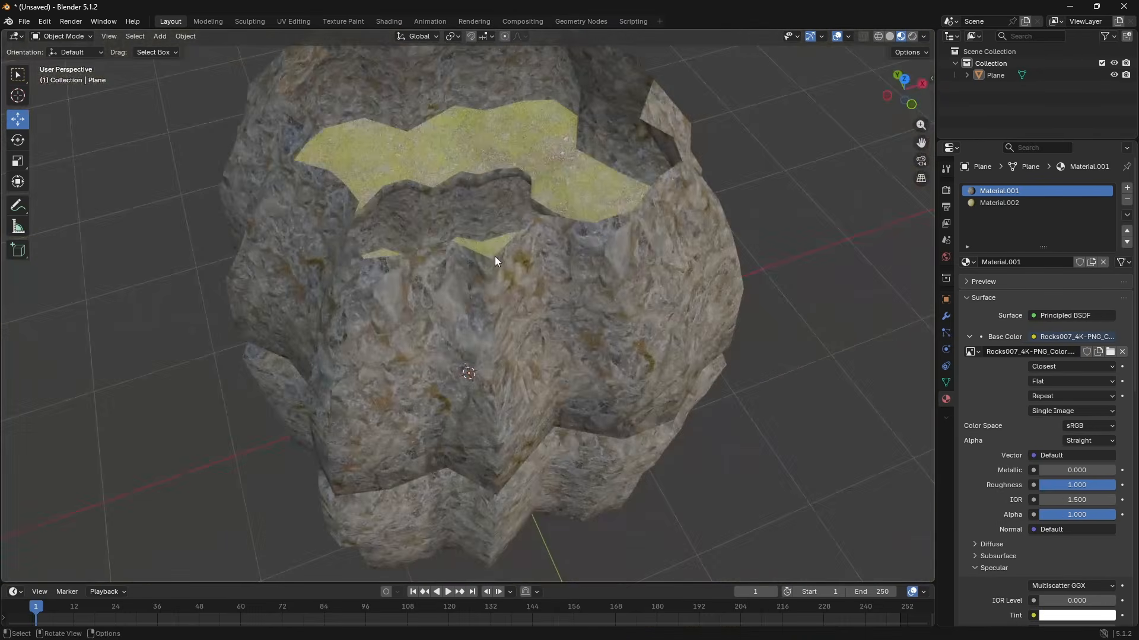
middle_drag(495, 261, 380, 126)
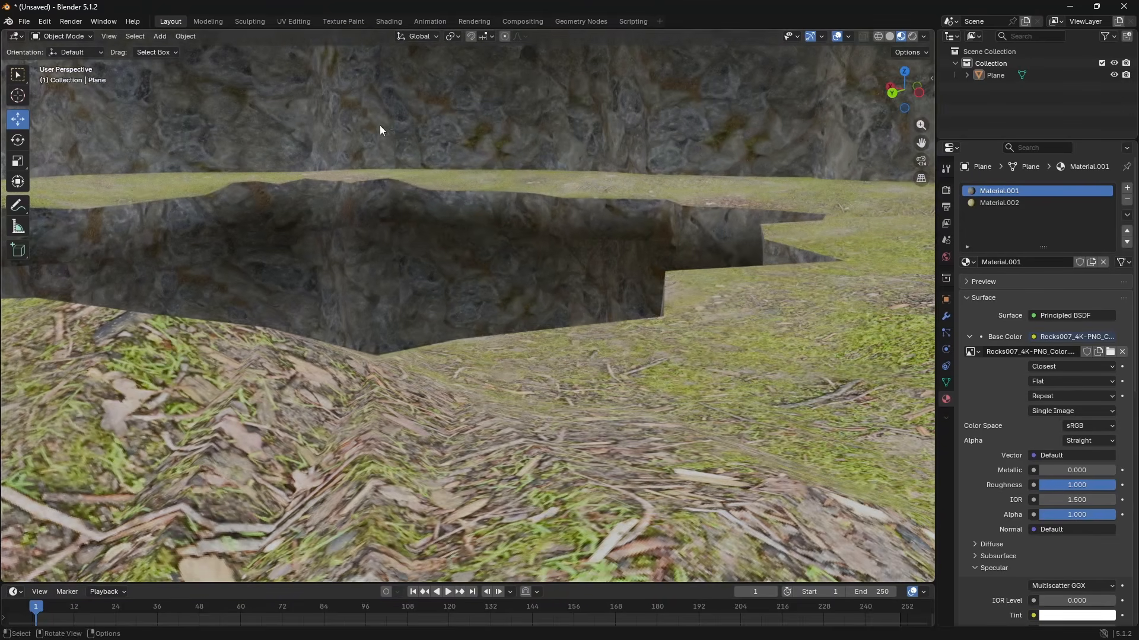
Save the scene as Forest Map.blend in the Downloads folder and close Blender
click(23, 22)
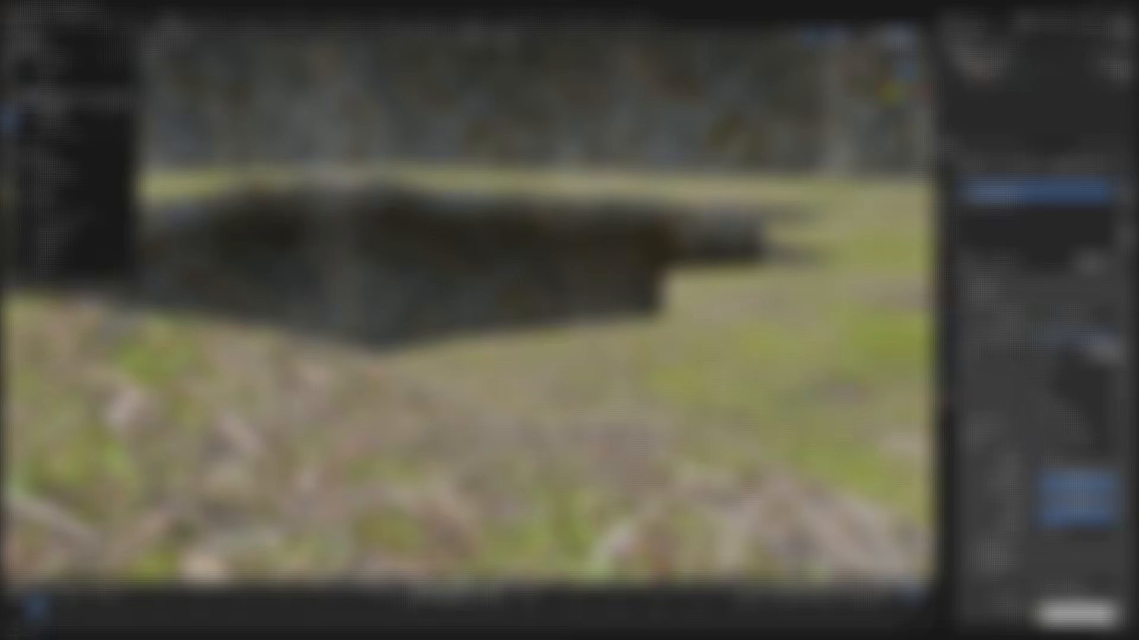
click(60, 99)
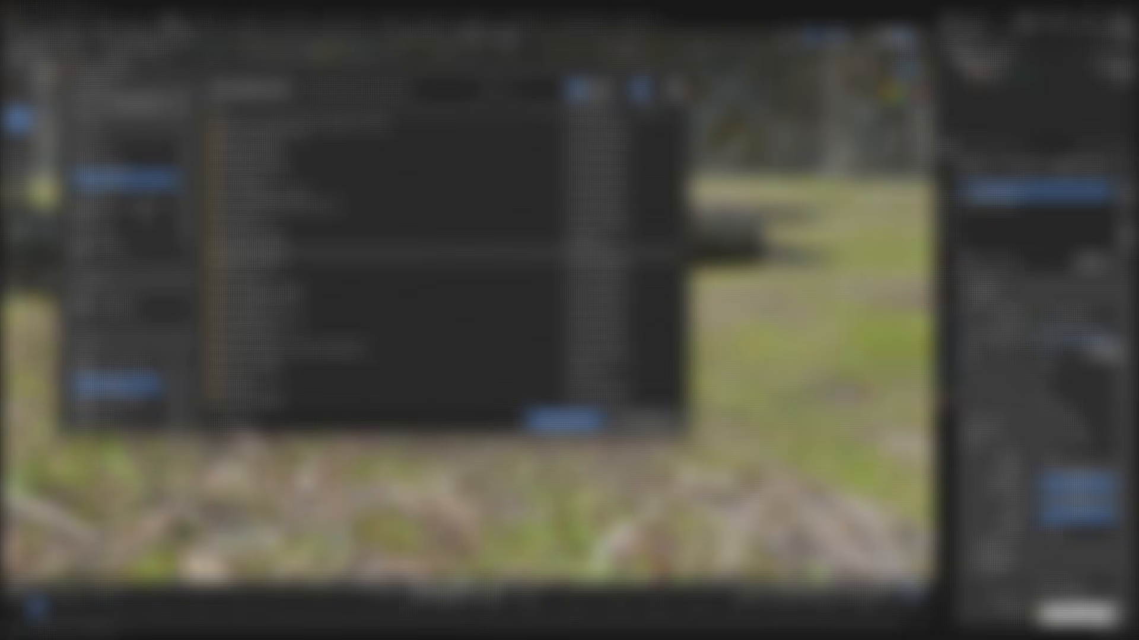
click(133, 180)
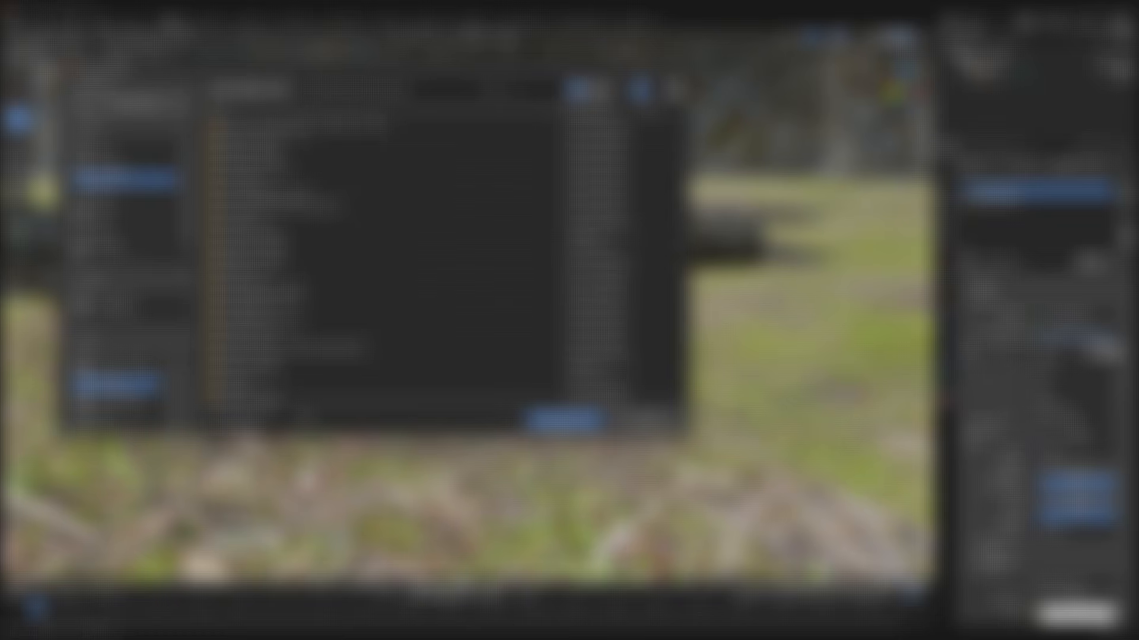
click(558, 418)
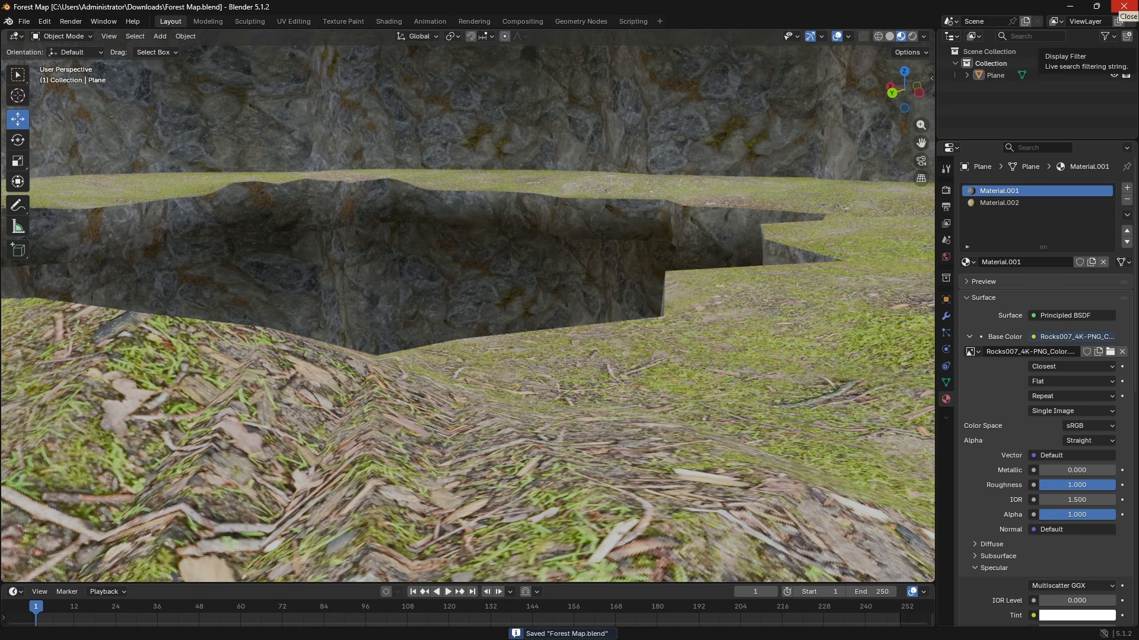
click(1123, 6)
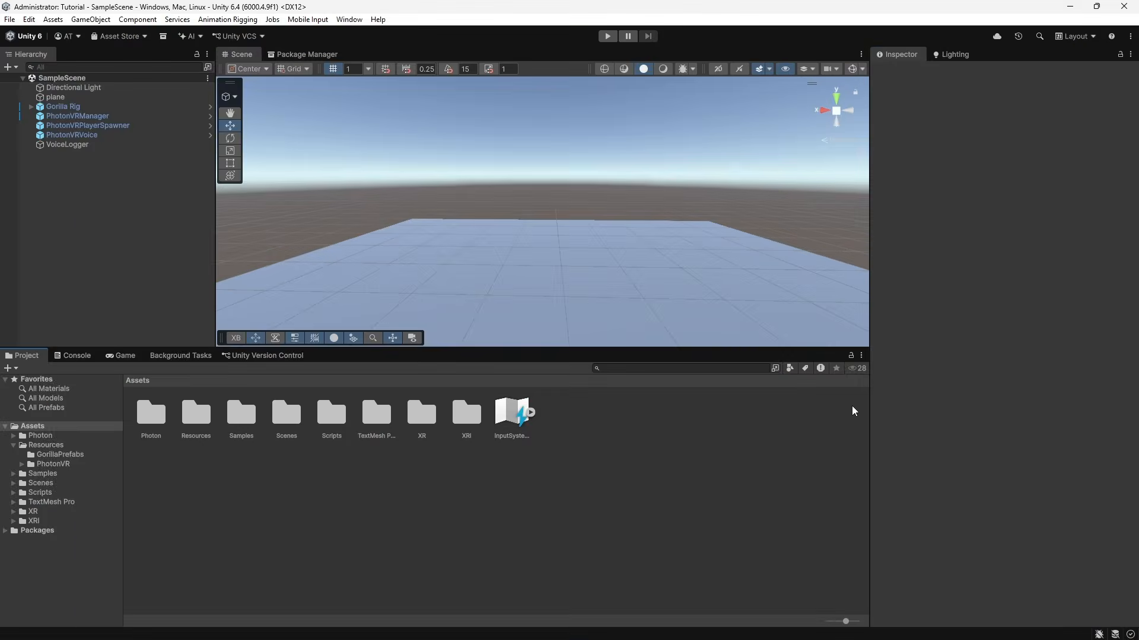
In the Unity project's Assets, create a new folder named Models
right_drag(566, 194, 561, 267)
click(549, 452)
right_click(550, 452)
mouse_move(648, 106)
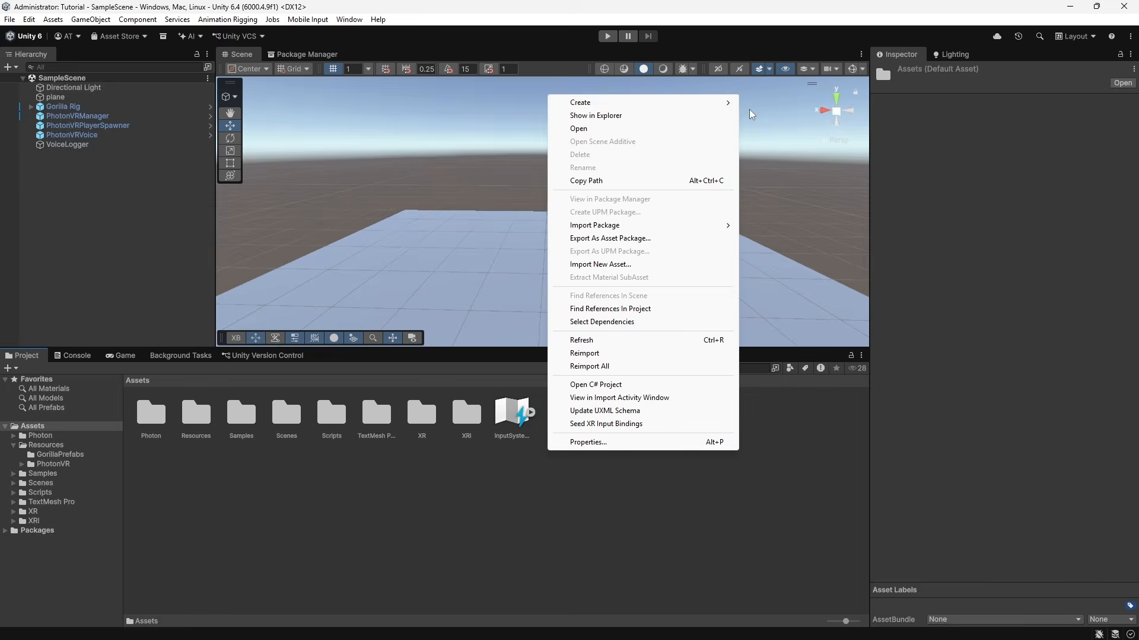
click(762, 102)
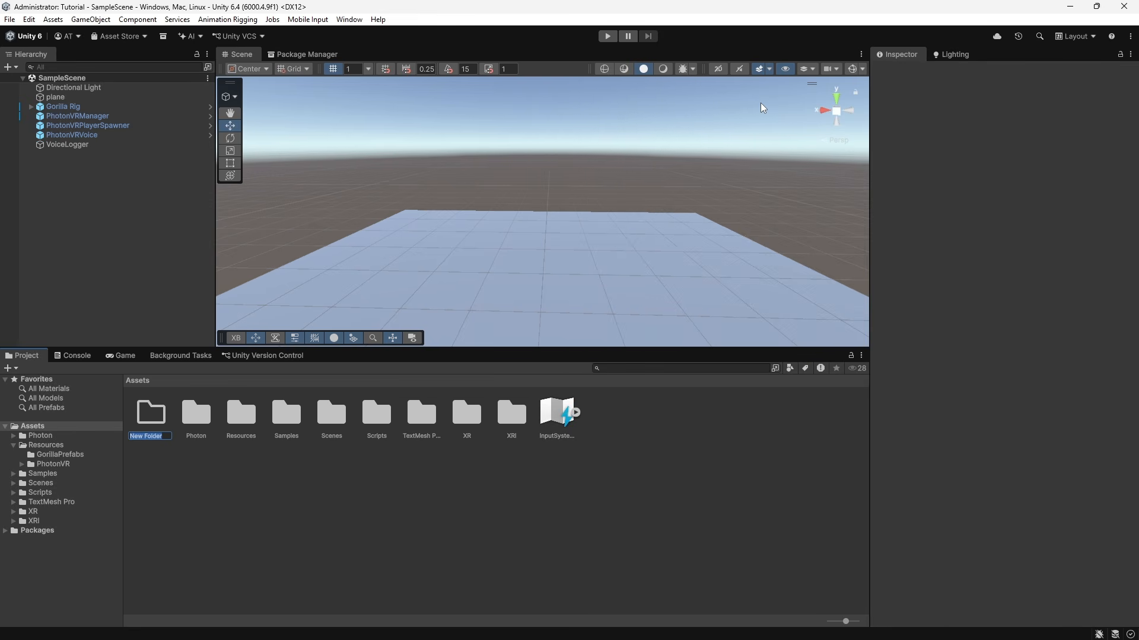
text(Models)
key(Return)
Import Forest Map.blend from the Downloads folder as a new asset into the Models folder
double_click(159, 415)
right_click(158, 415)
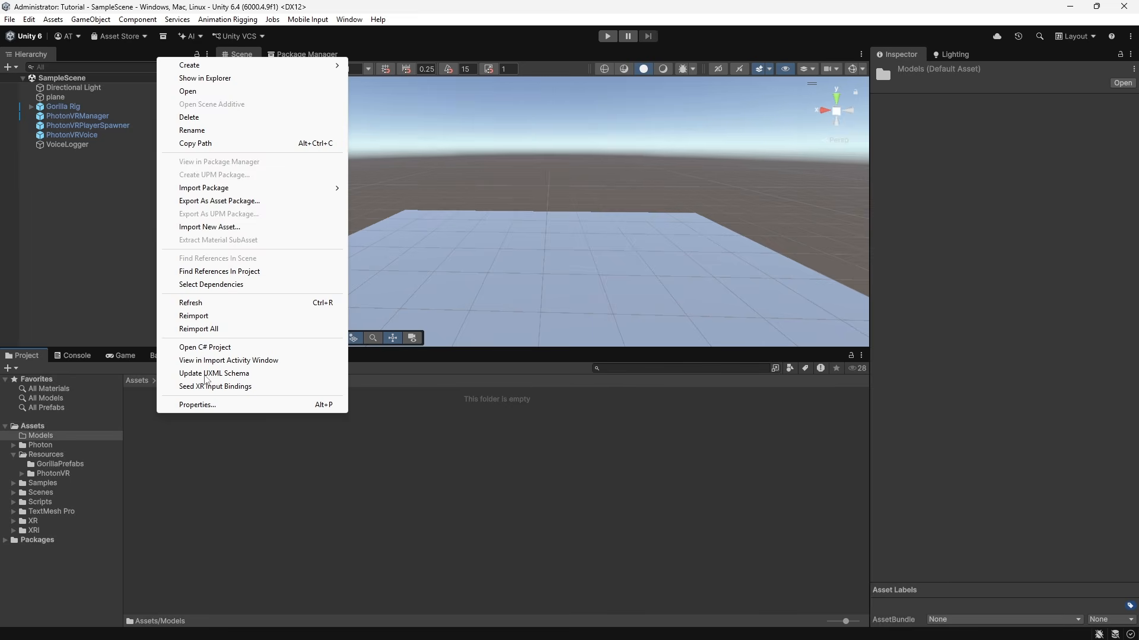
click(320, 228)
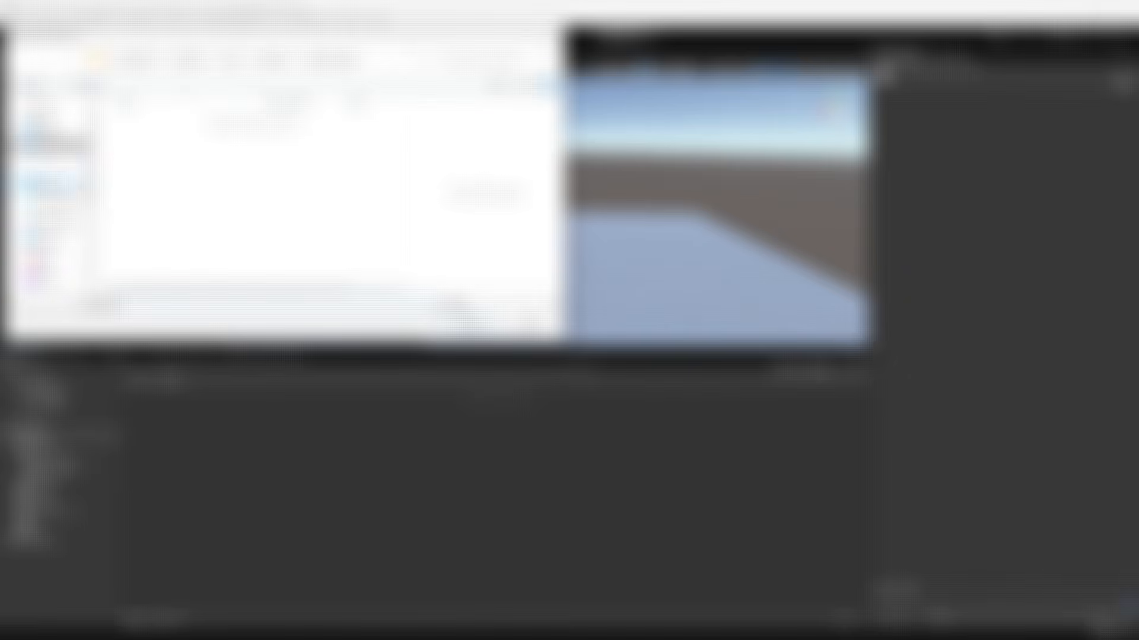
click(52, 202)
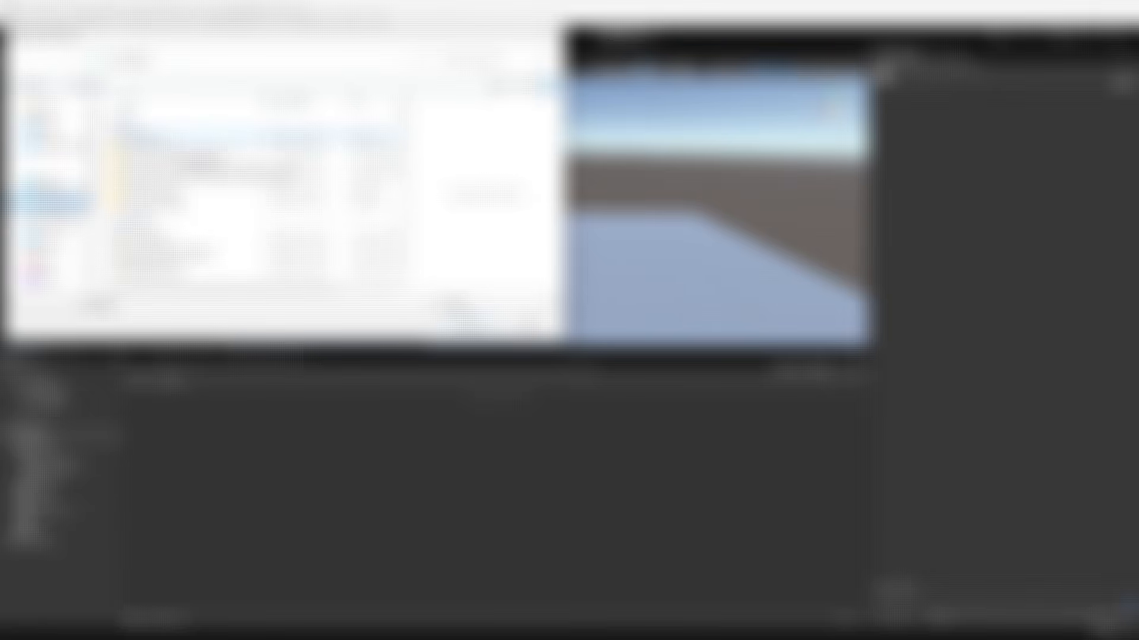
click(455, 321)
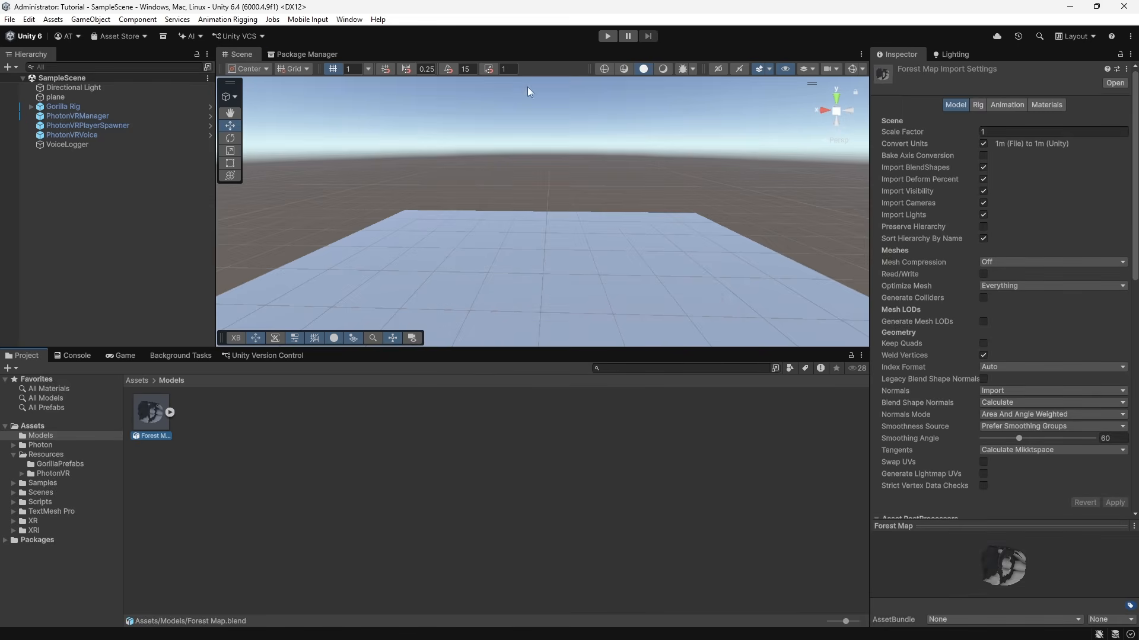
right_drag(506, 167, 493, 202)
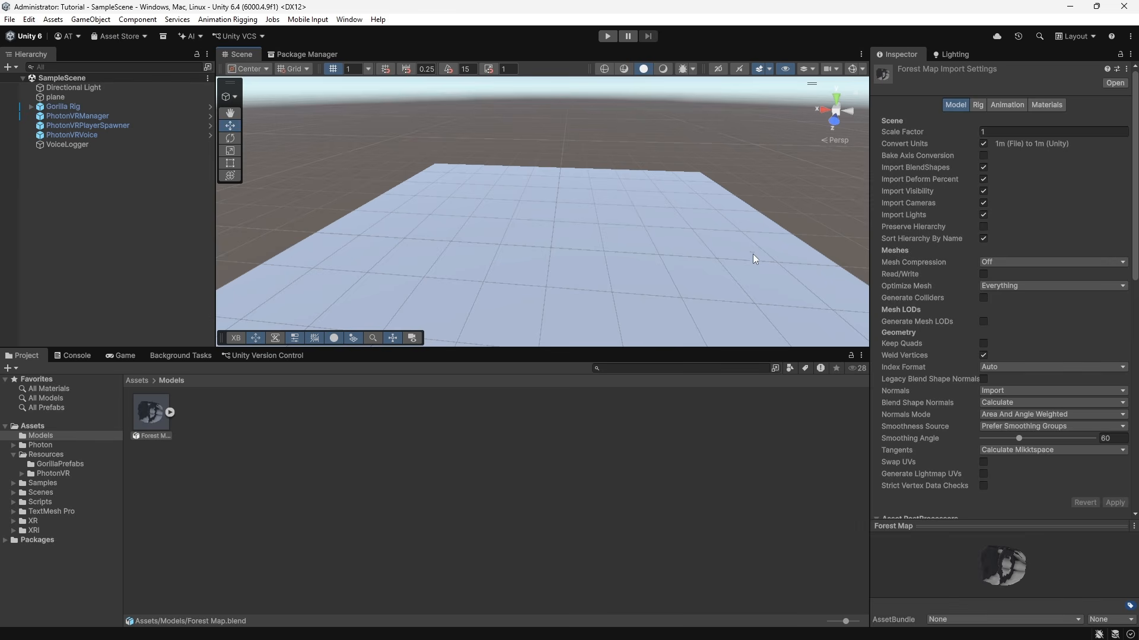
In the Forest Map import settings, enable Generate Lightmap UVs with the Manual margin method and apply the changes
scroll(948, 427, down, 3)
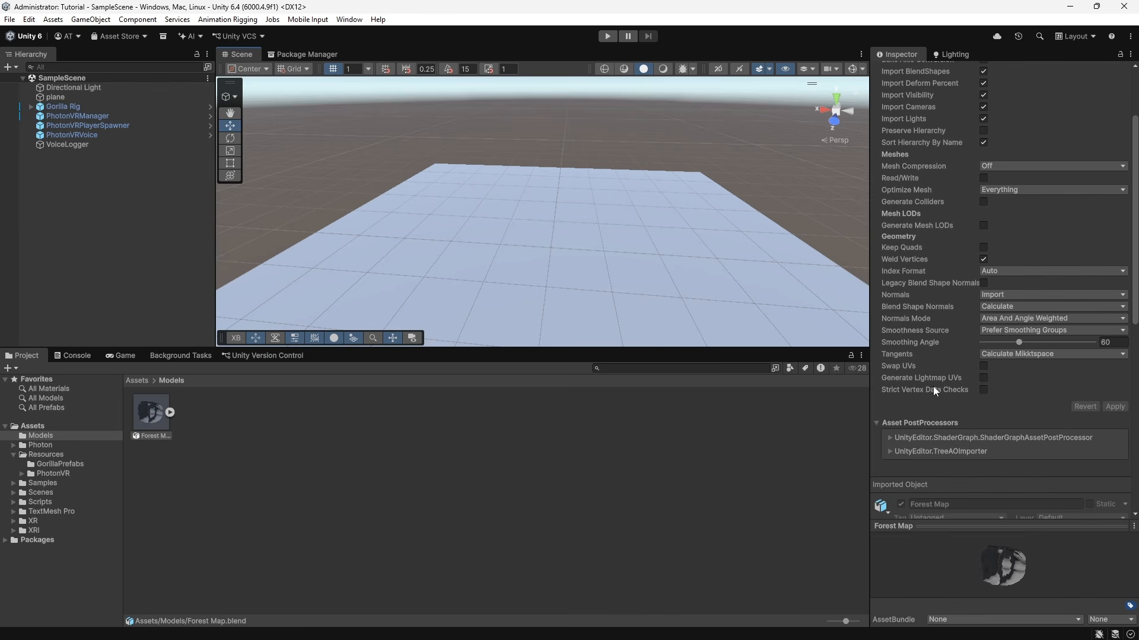
click(983, 378)
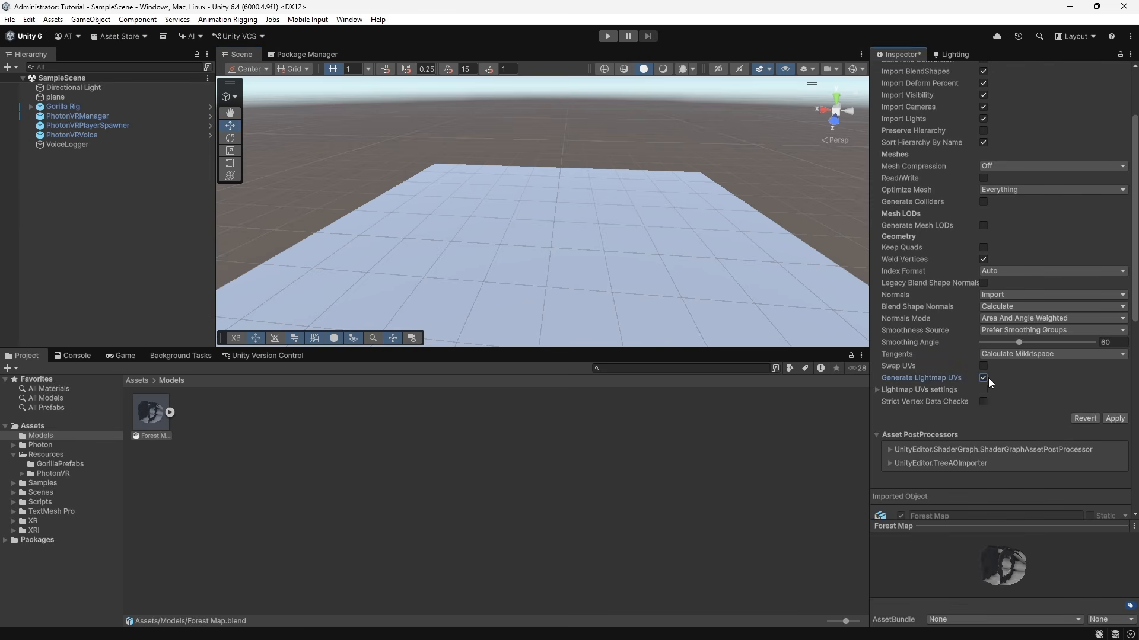
click(884, 390)
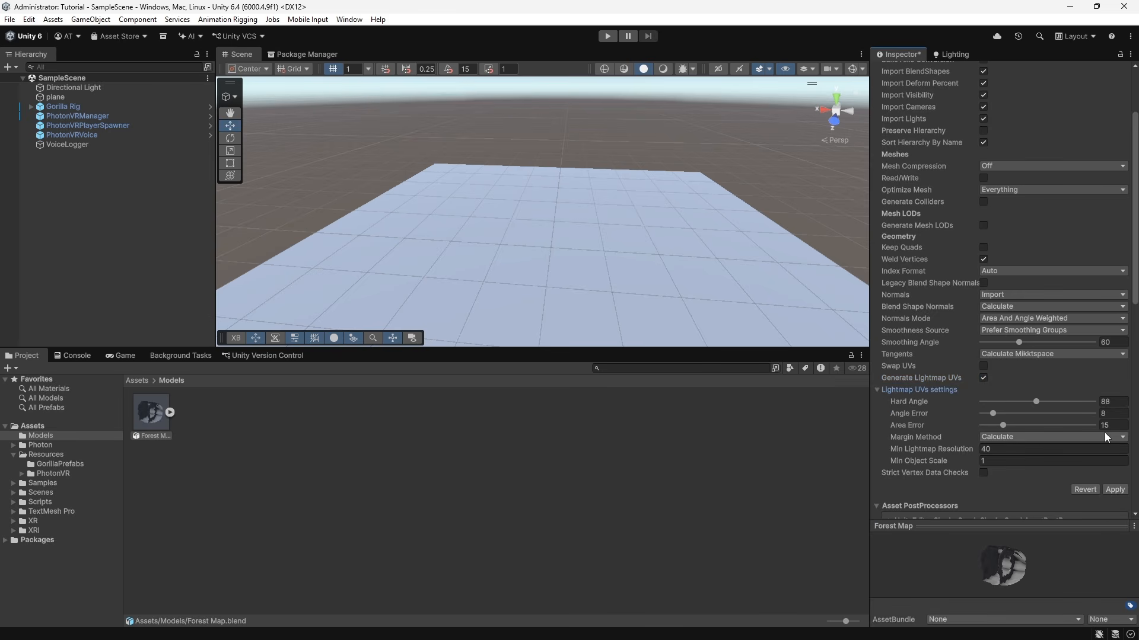
click(1014, 449)
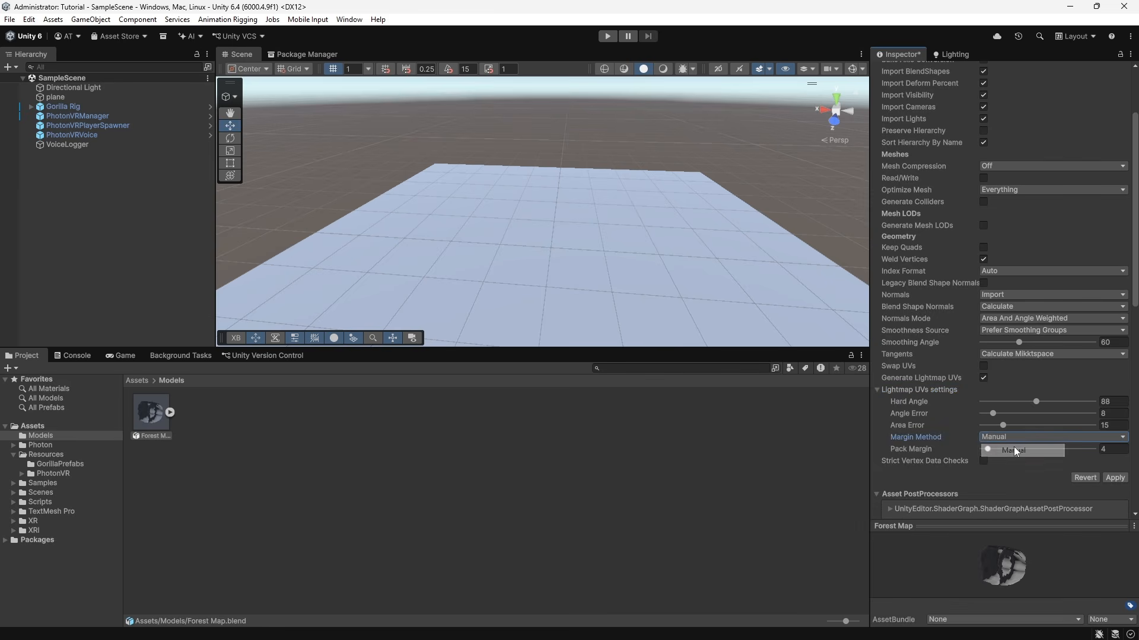
click(1122, 449)
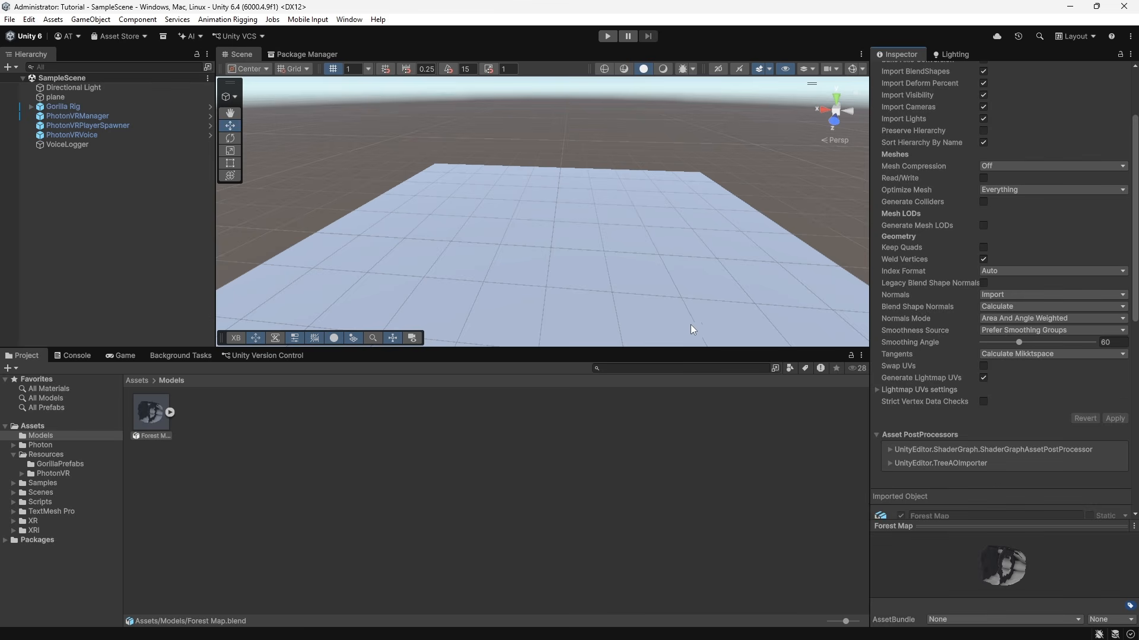
Place the Forest Map model from the Models folder into the scene above the plane
right_drag(685, 247, 670, 265)
scroll(670, 264, down, 4)
click(132, 412)
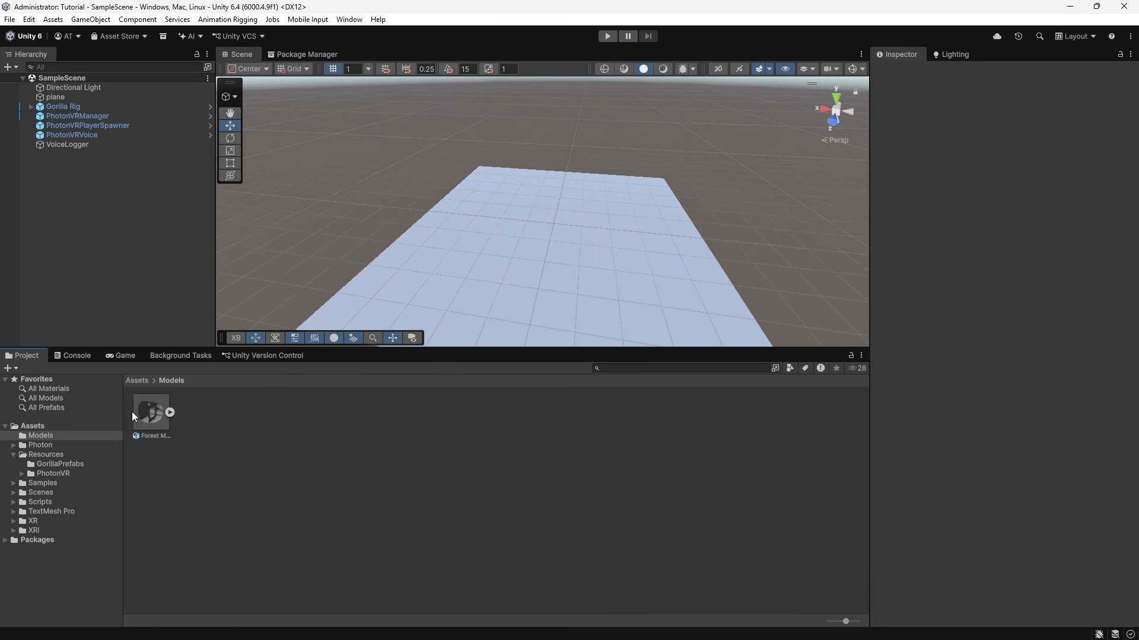
drag(152, 422, 558, 251)
scroll(559, 250, up, 3)
scroll(590, 180, up, 4)
middle_drag(586, 195, 504, 267)
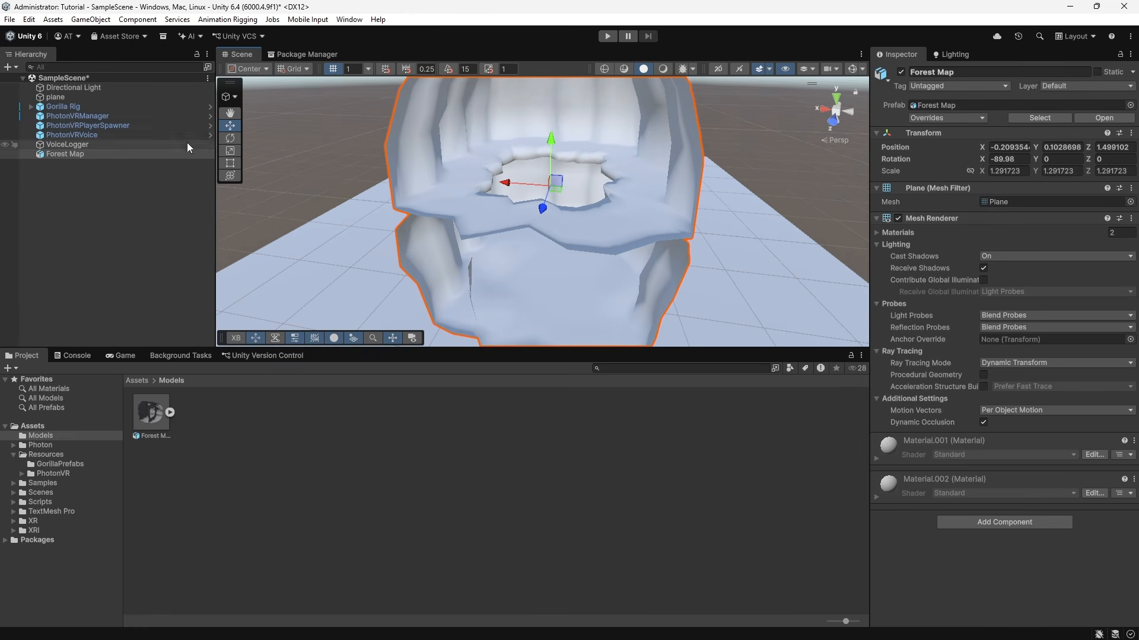
Move the Gorilla Rig horizontally to about X -0.341, Z 2.106 inside the Forest Map
click(69, 103)
scroll(568, 210, up, 2)
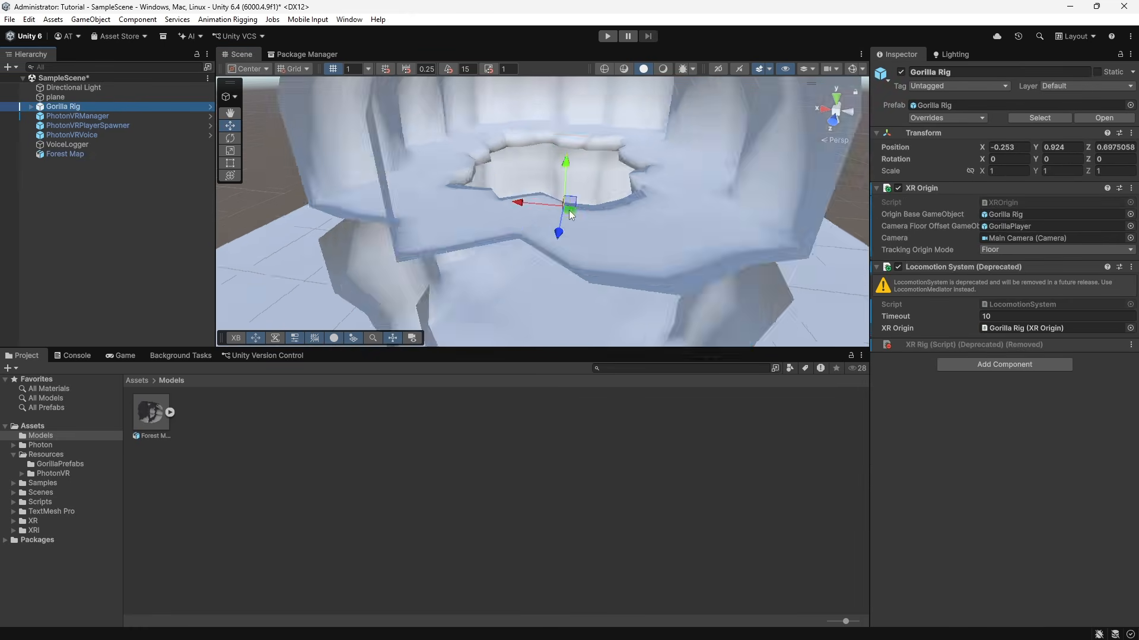
drag(568, 210, 572, 293)
scroll(572, 293, up, 3)
middle_drag(574, 299, 611, 136)
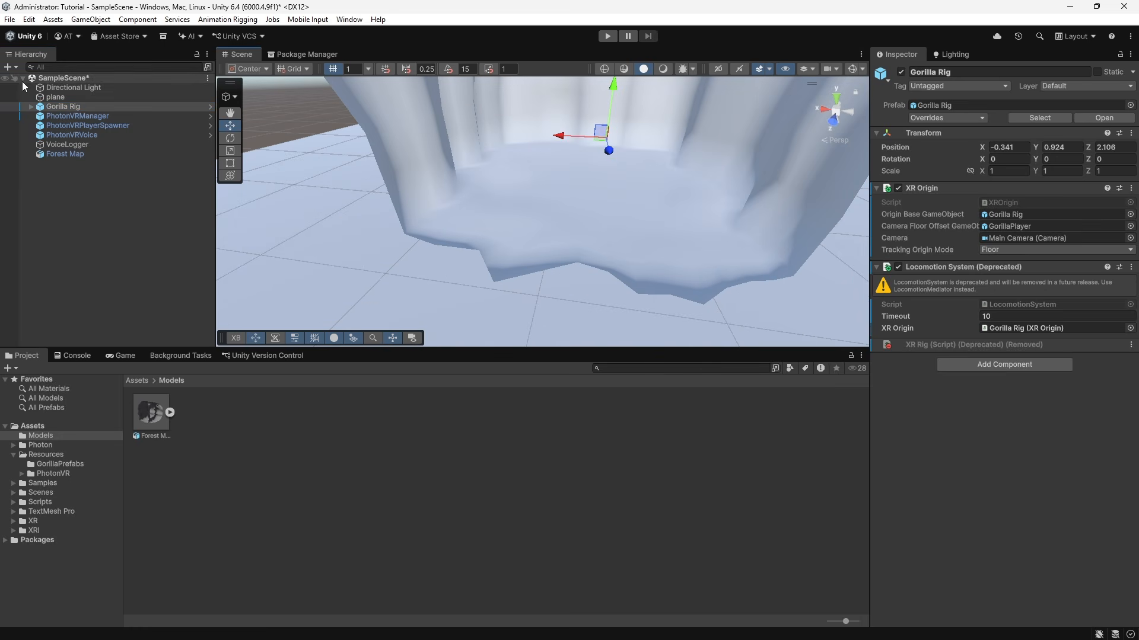
Enable the Mesh Renderer on both Sphere children of the Gorilla Rig
click(31, 109)
click(31, 107)
click(66, 116)
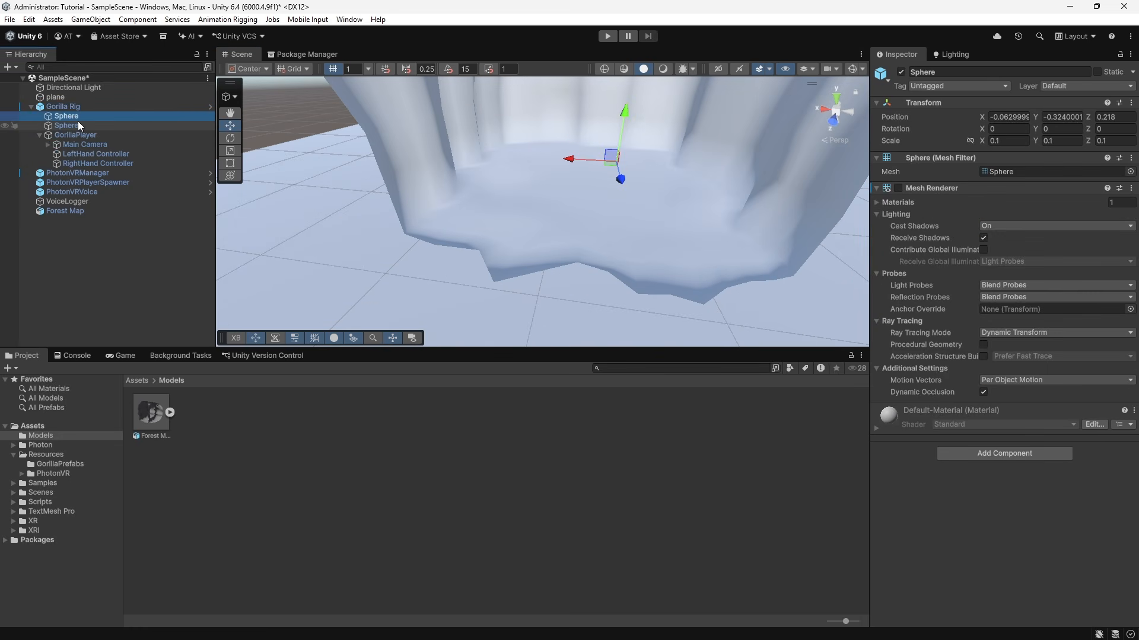
shift+click(86, 126)
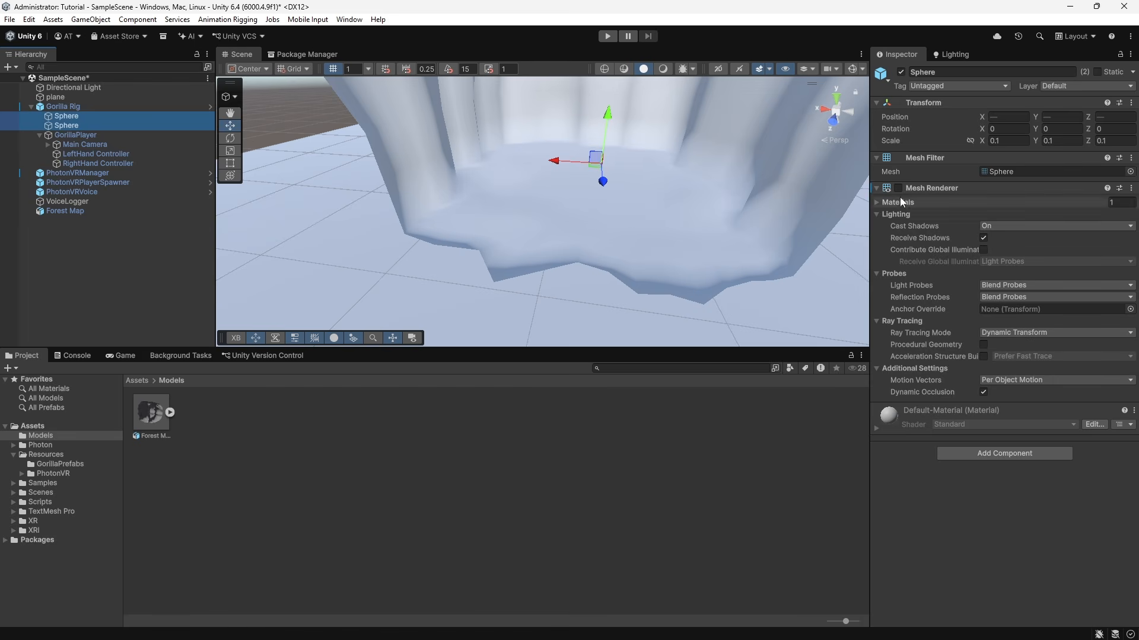
middle_drag(867, 193, 323, 341)
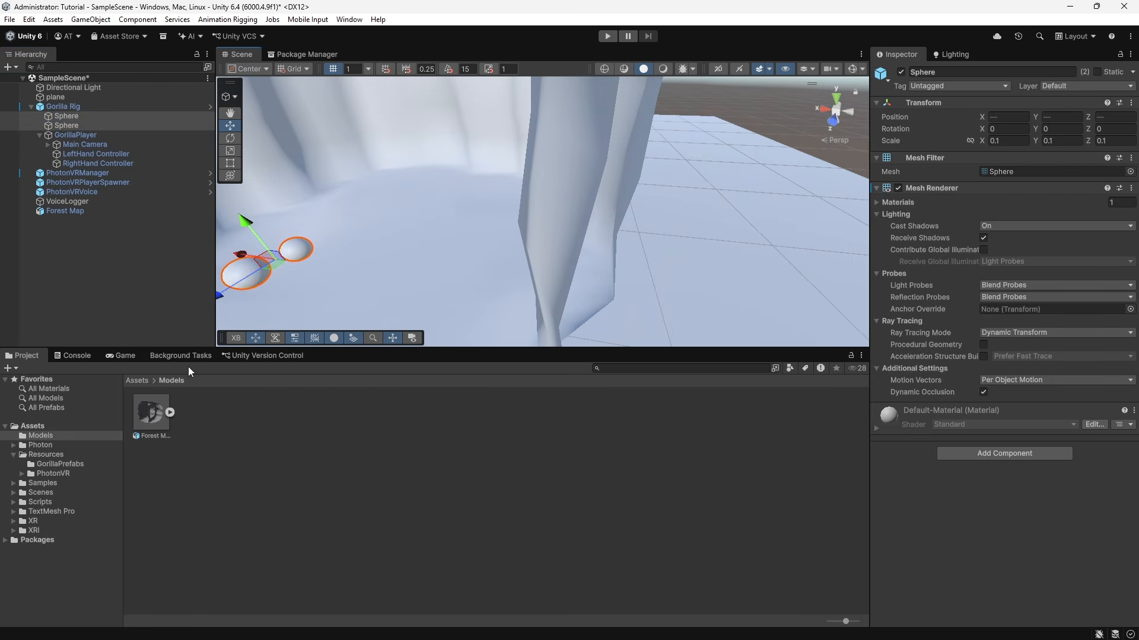
Show the Game view and reposition the Gorilla Rig to about X -0.096, Z 0.427 inside the map
click(125, 356)
key(f)
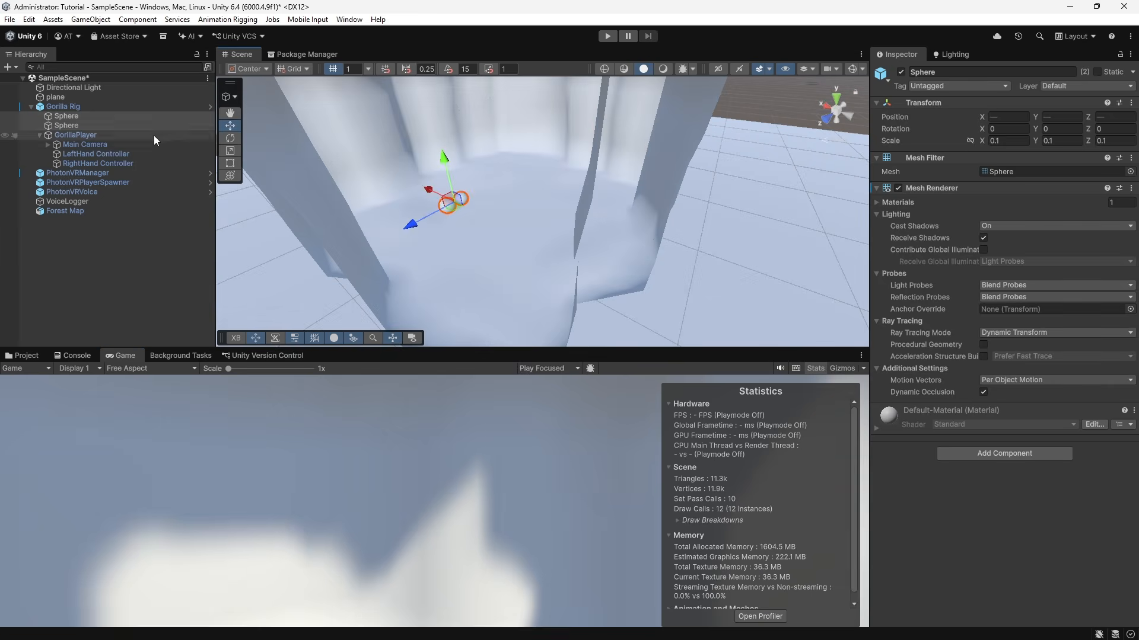
click(105, 106)
key(f)
drag(499, 199, 568, 141)
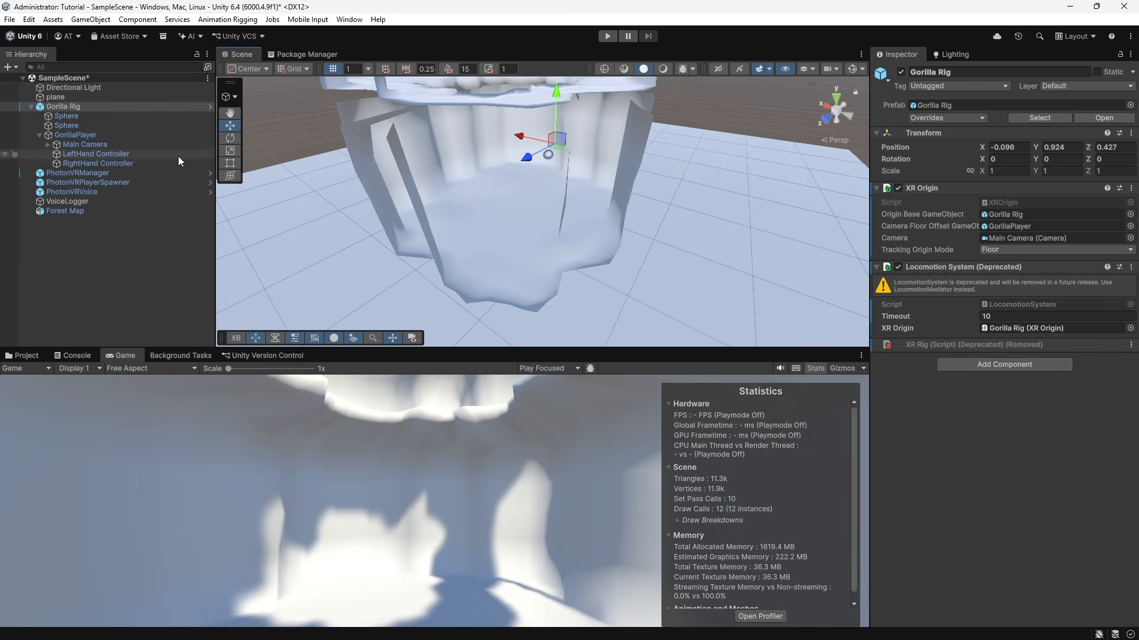
Scale the Forest Map up uniformly to about 3.33 around the Gorilla Rig
click(123, 208)
key(f)
click(238, 149)
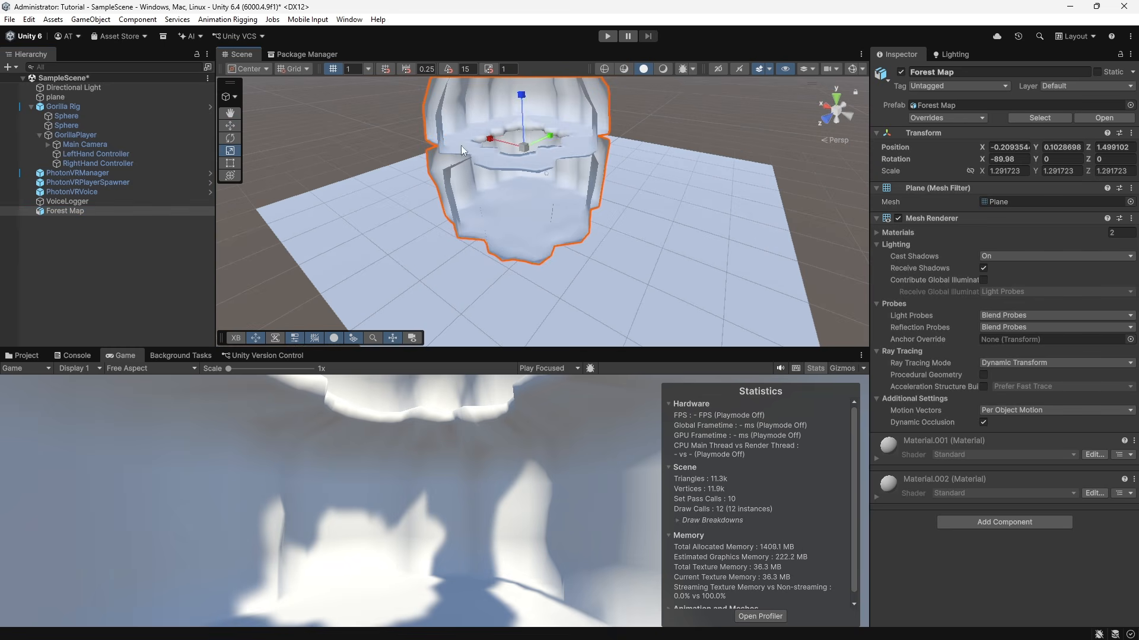
drag(535, 151, 707, 142)
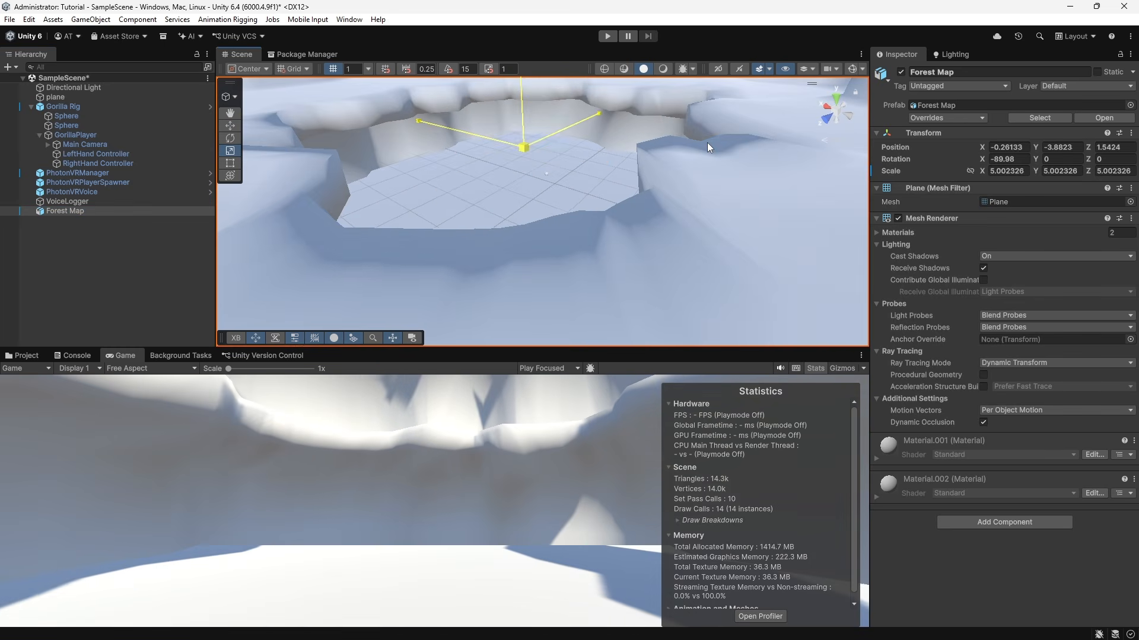
scroll(286, 131, down, 3)
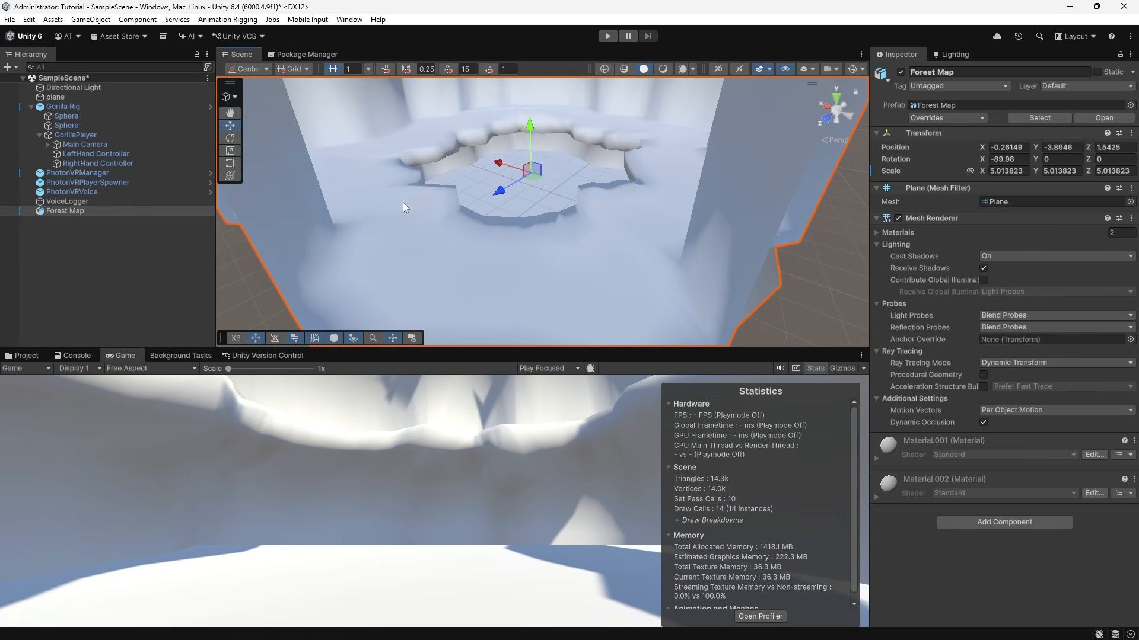
alt+drag(404, 208, 552, 16)
alt+drag(558, 208, 214, 176)
drag(541, 123, 535, 140)
Lower the Forest Map to about Y 0.28 so its floor sits at the plane's level
click(232, 126)
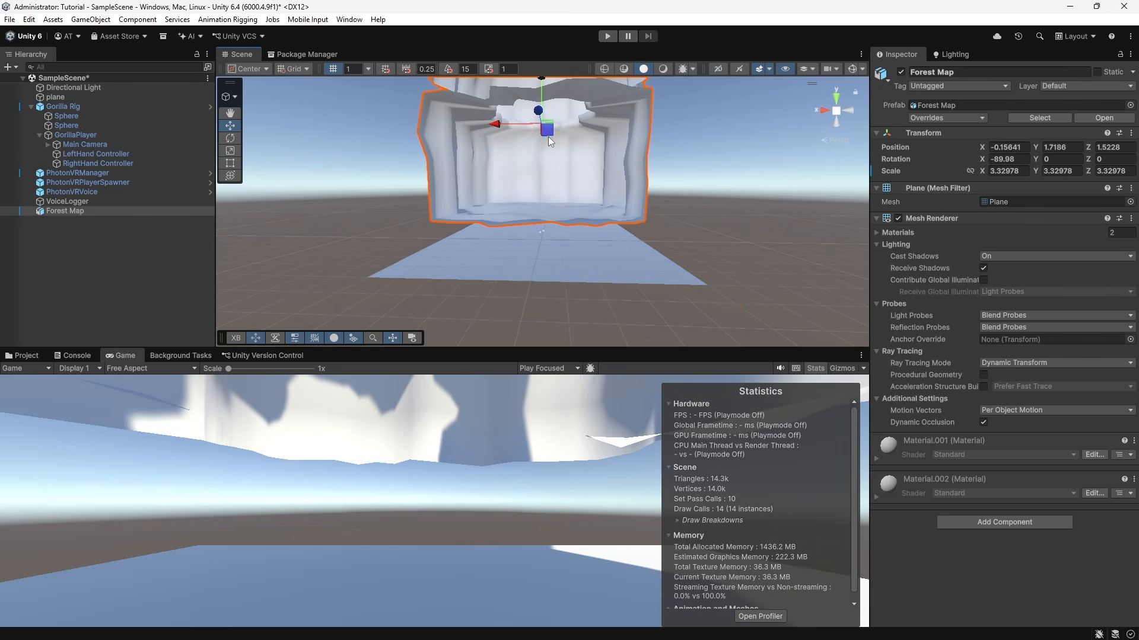
drag(550, 137, 550, 172)
key(ctrl+z)
Delete the flat plane object beneath the Forest Map
click(685, 282)
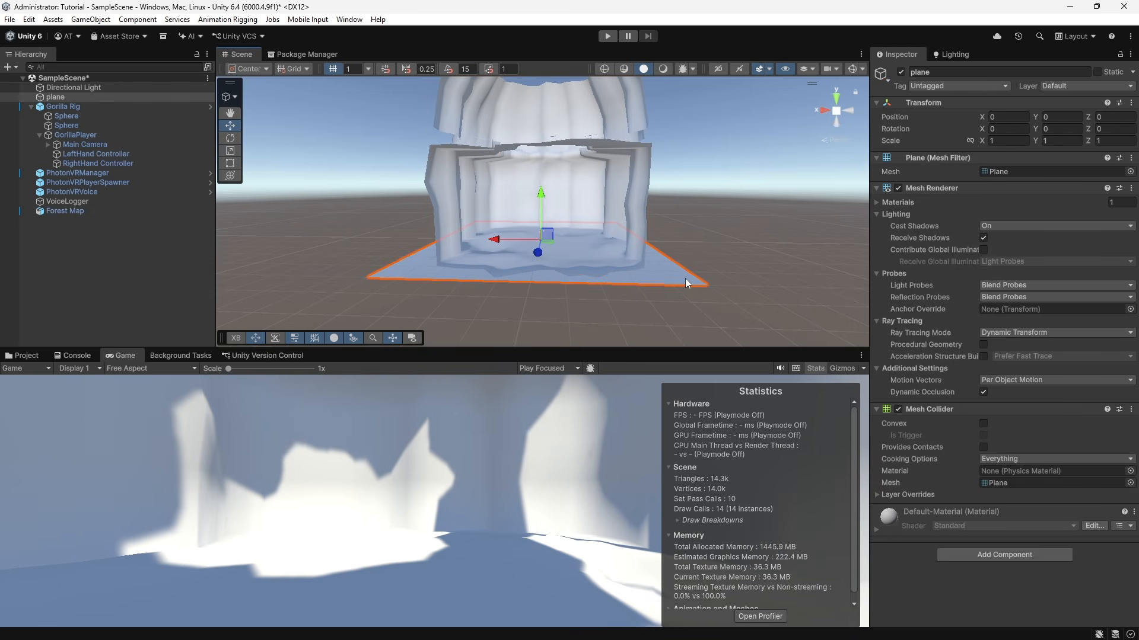
key(Delete)
scroll(661, 272, up, 5)
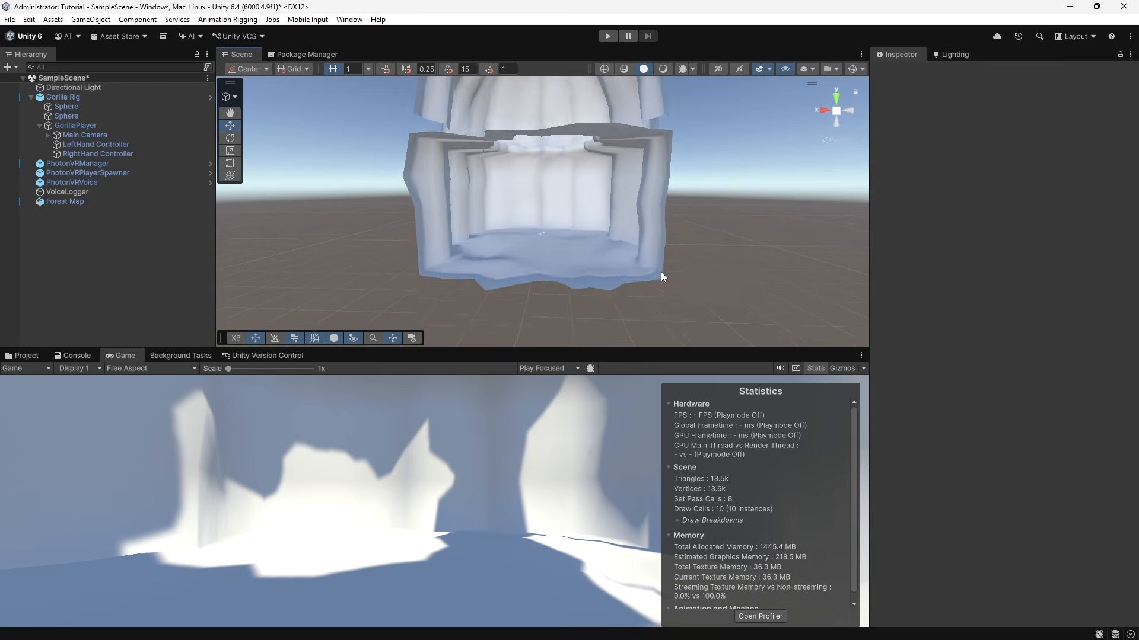
Add a Mesh Collider component to the Forest Map and save the scene
click(604, 256)
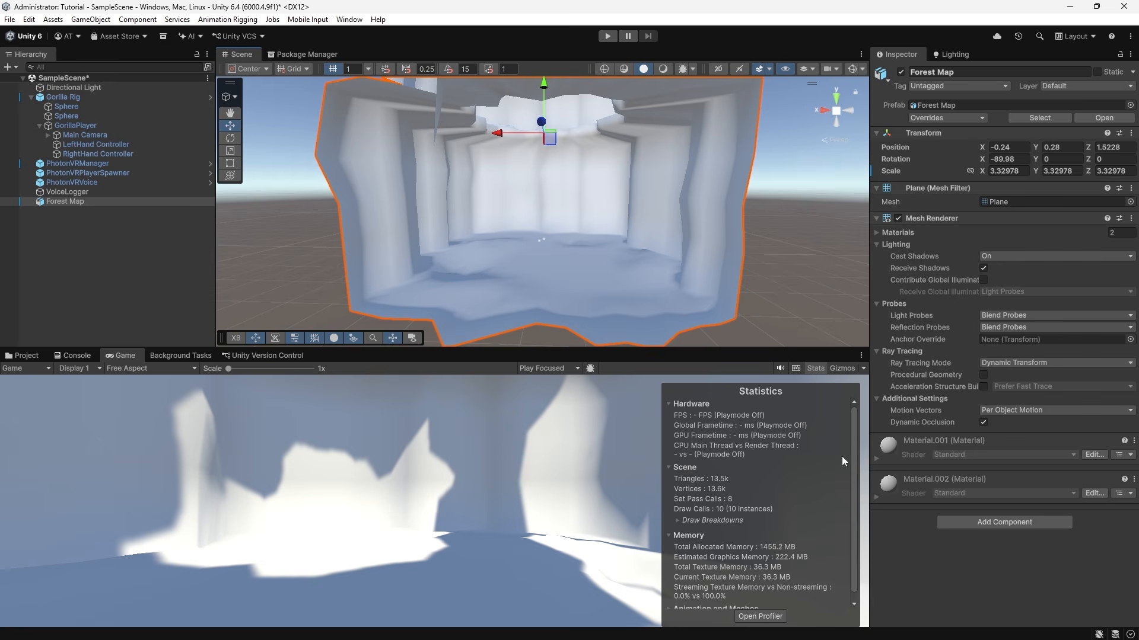
click(987, 525)
text(tw)
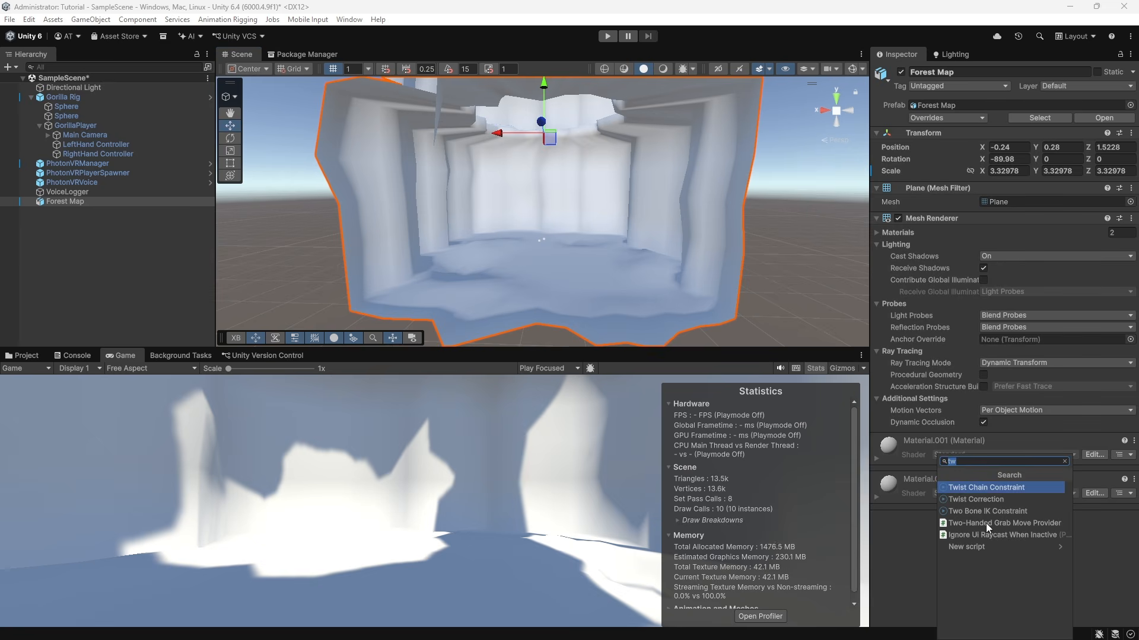
text(mesh)
key(Return)
mouse_move(610, 253)
right_down()
mouse_move(563, 260)
mouse_move(460, 211)
mouse_move(611, 233)
right_up()
key(w)
Create a new folder named Materials in the project's Assets
click(23, 356)
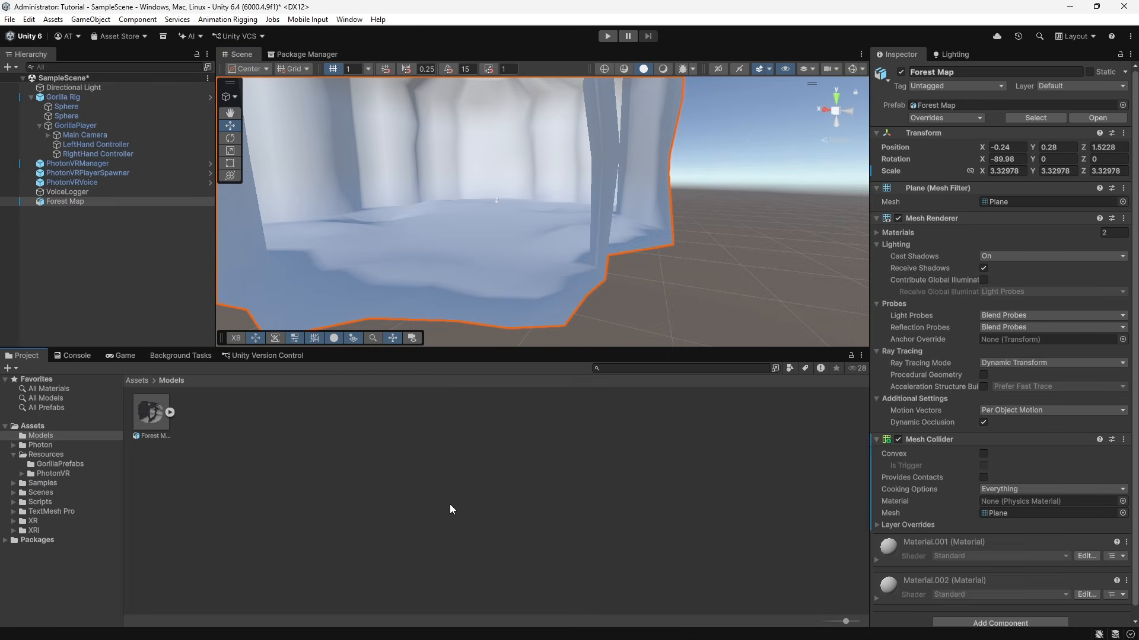
click(340, 496)
click(141, 383)
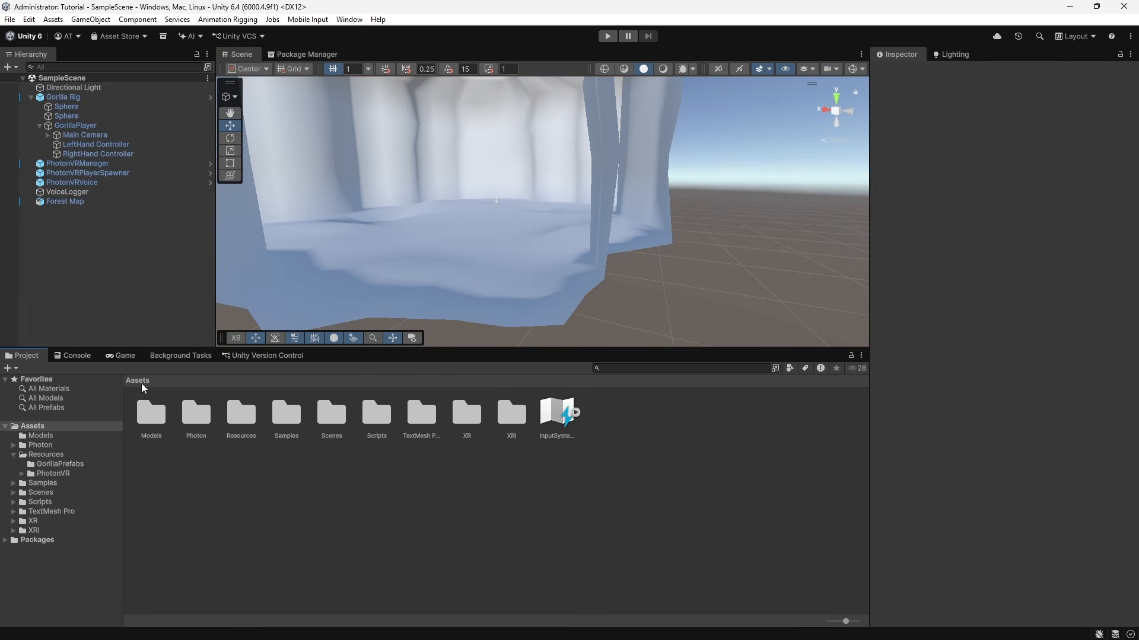
right_click(430, 486)
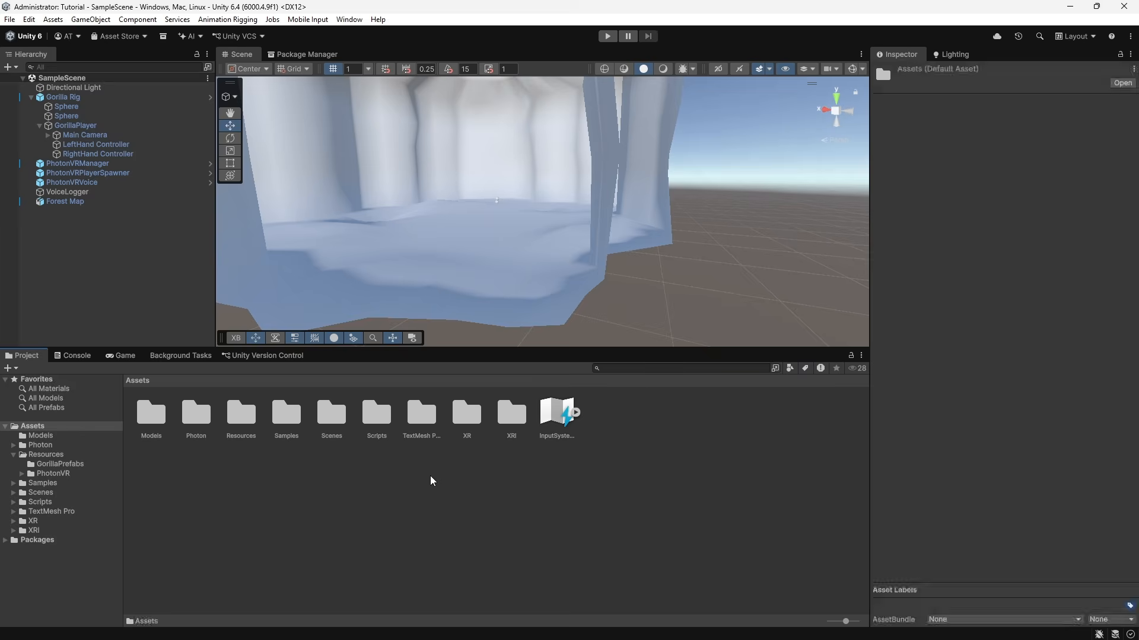
mouse_move(563, 128)
click(650, 128)
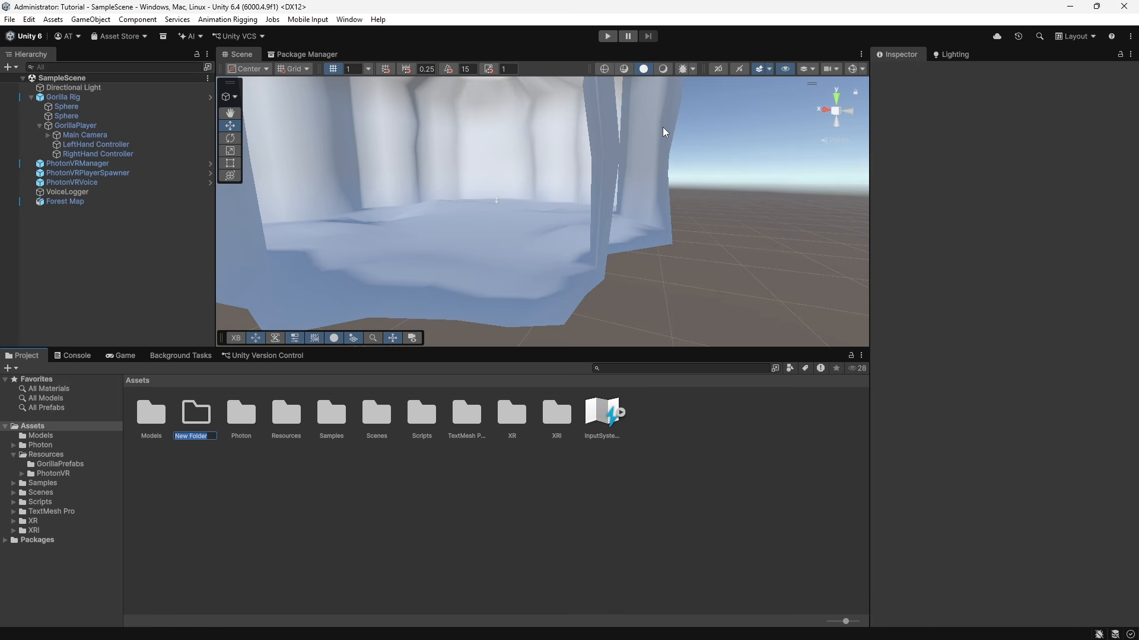
text(Materials)
key(Return)
Inside the Materials folder, create a subfolder for the ground textures and open it
double_click(142, 427)
right_click(242, 427)
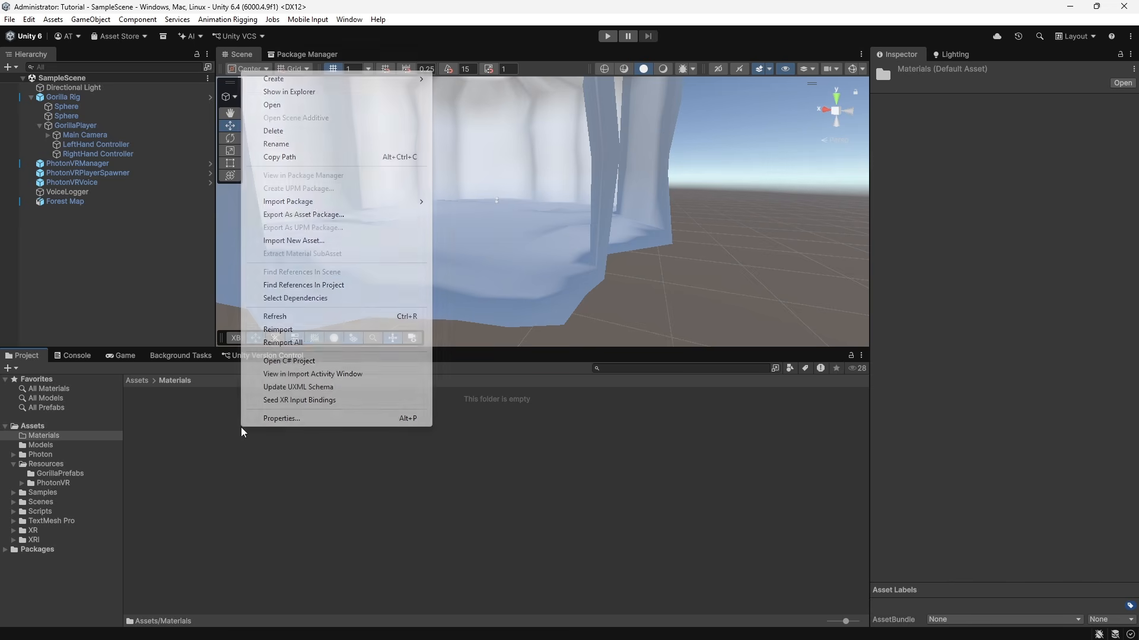
mouse_move(418, 79)
click(459, 82)
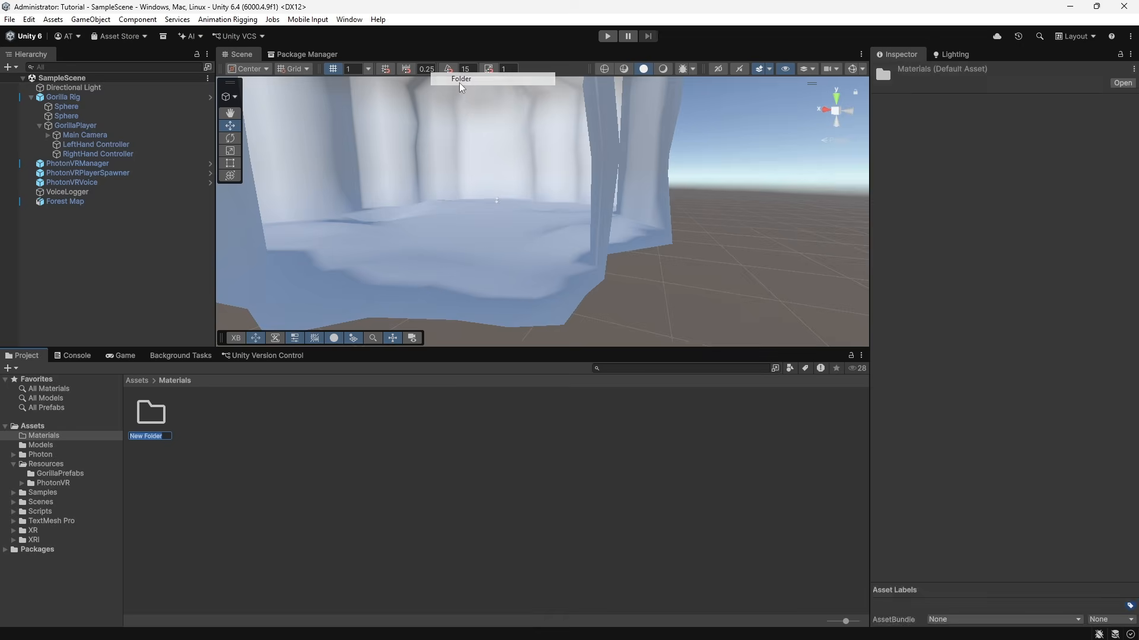
text(c)
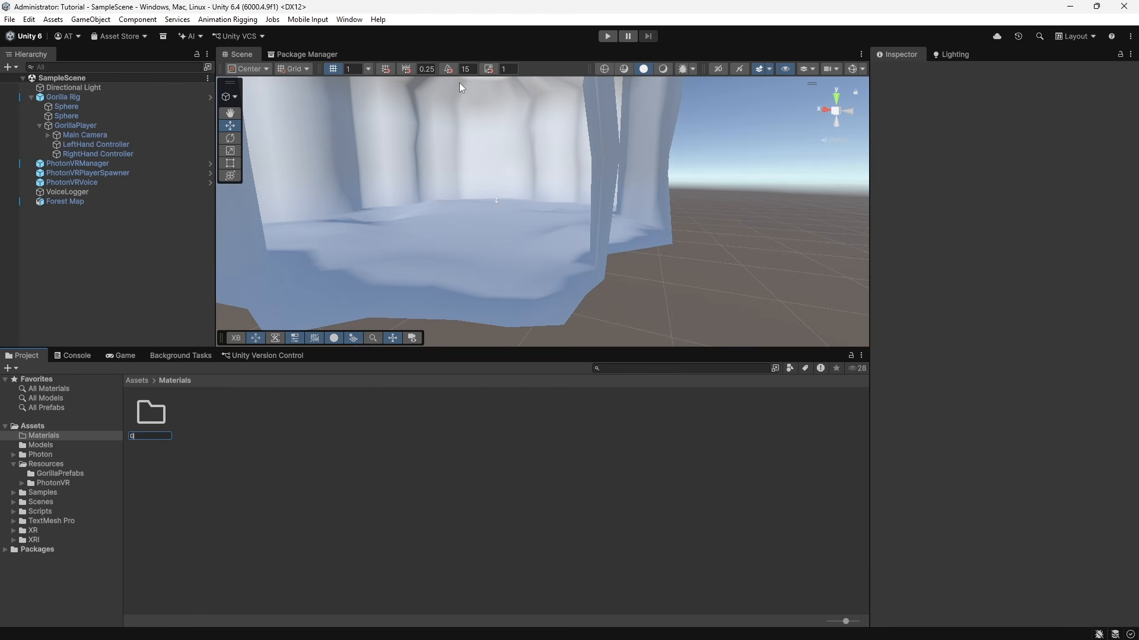
key(Return)
double_click(152, 413)
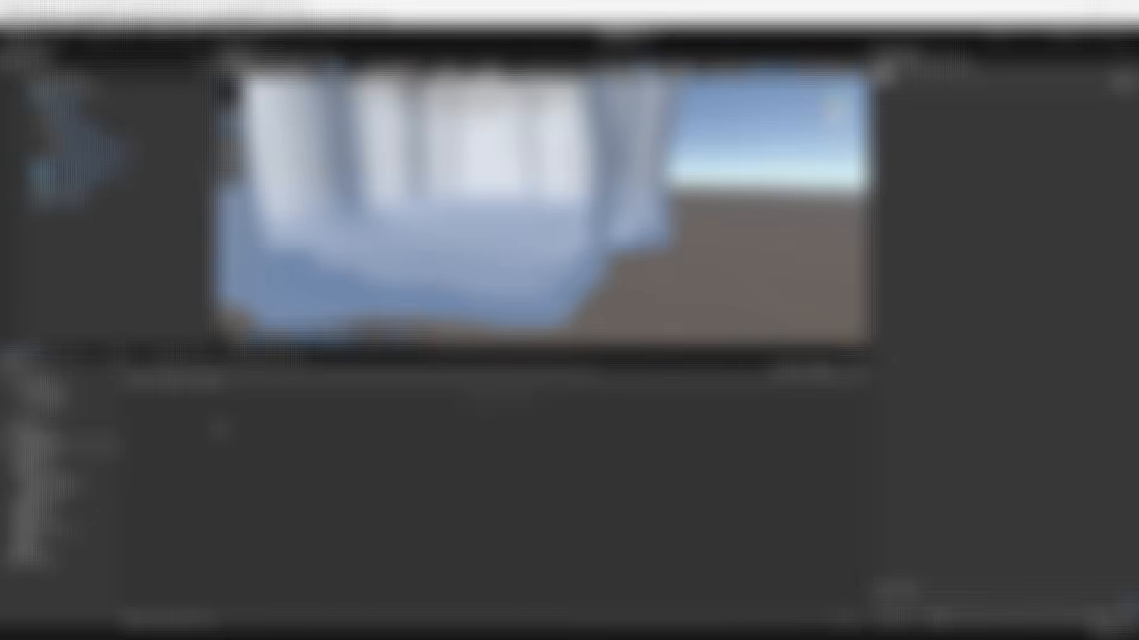
Import the six Ground037 texture images from the file explorer window into the Grass folder and close that window
key(alt+Tab)
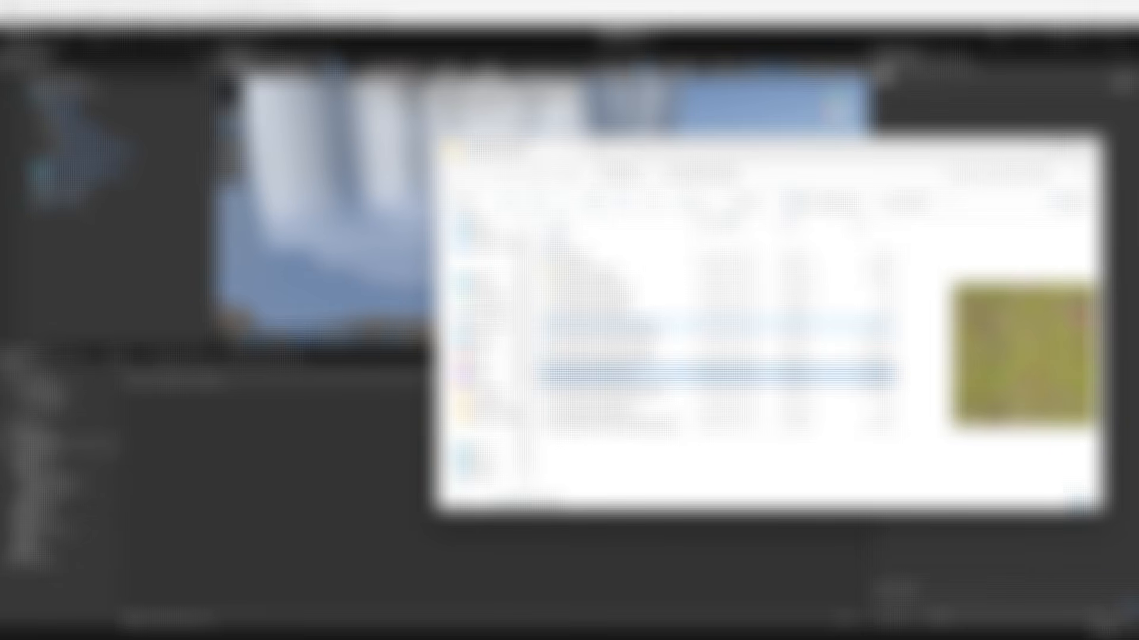
click(636, 330)
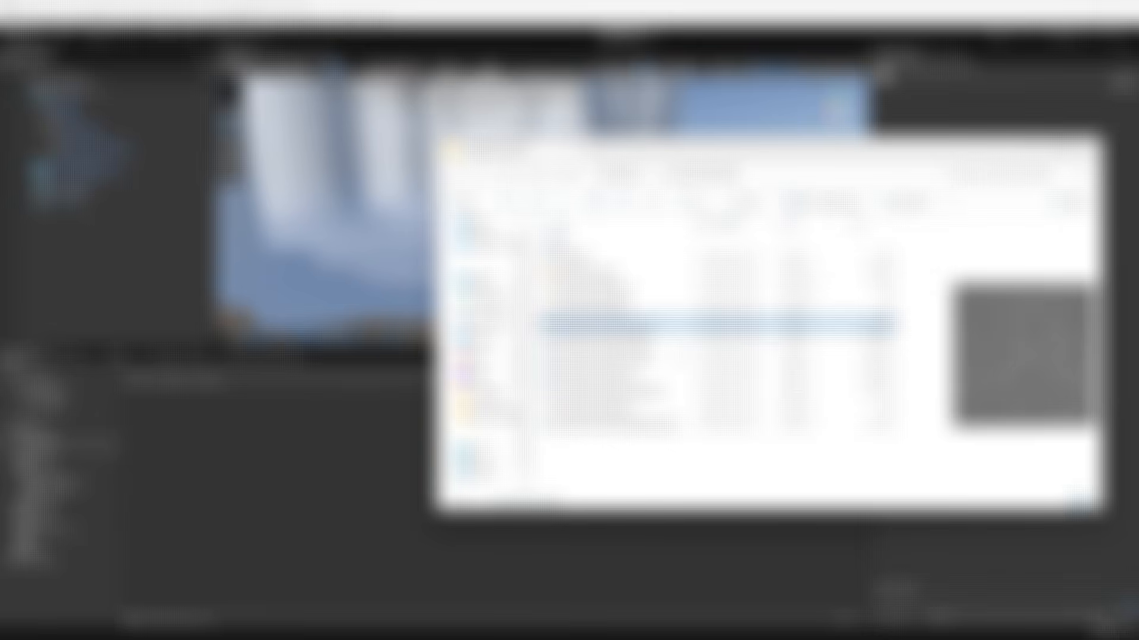
ctrl+click(651, 346)
ctrl+click(659, 360)
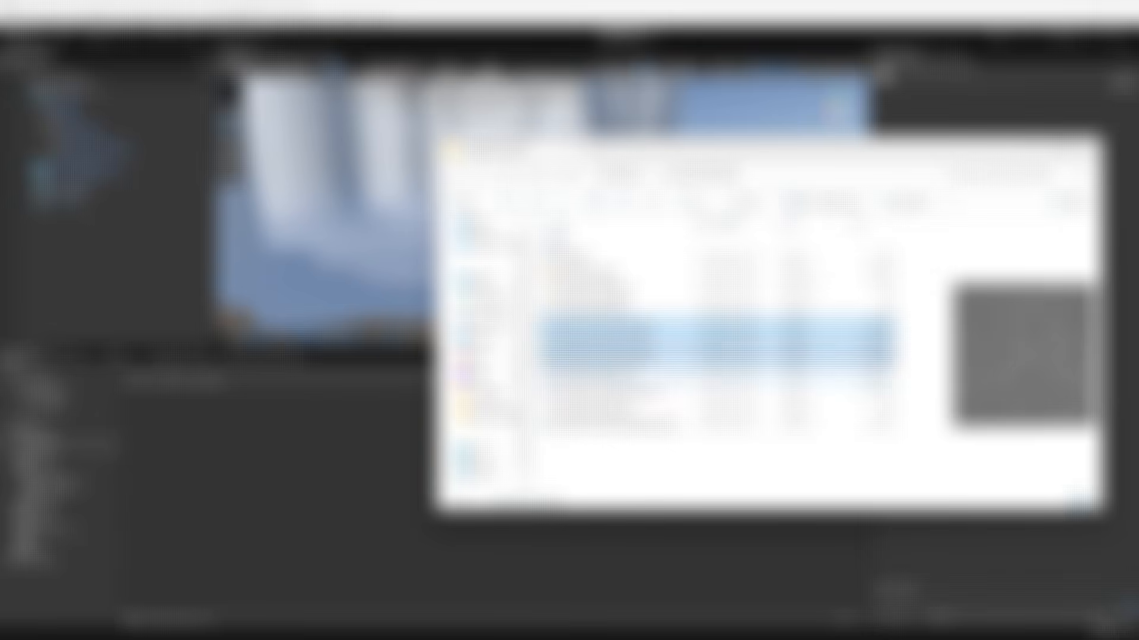
ctrl+click(660, 373)
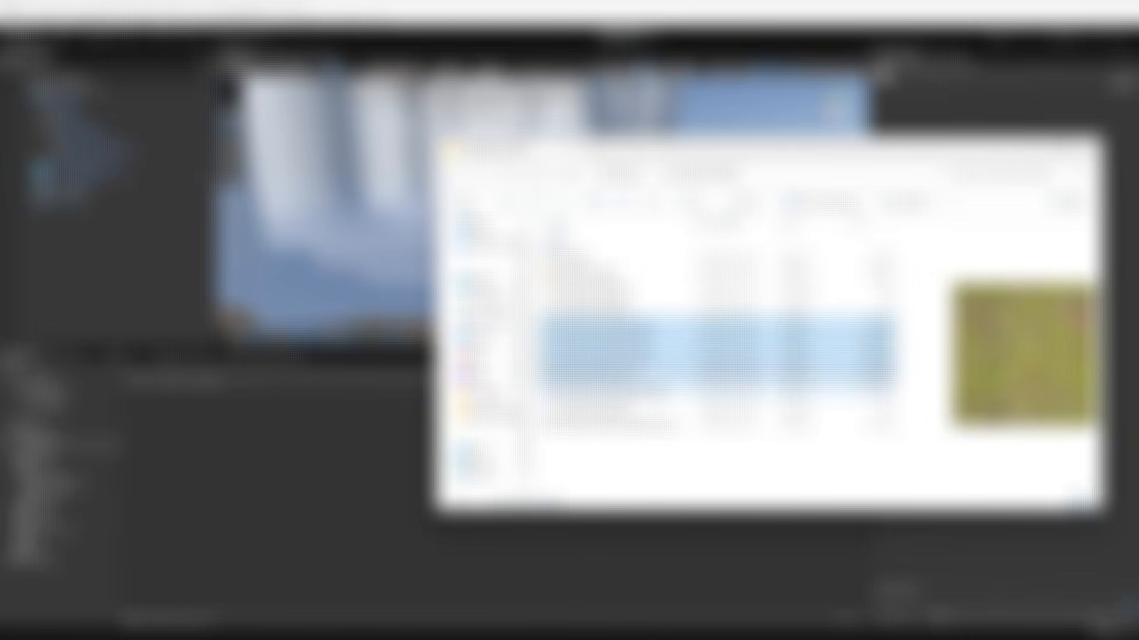
ctrl+click(660, 390)
ctrl+click(658, 423)
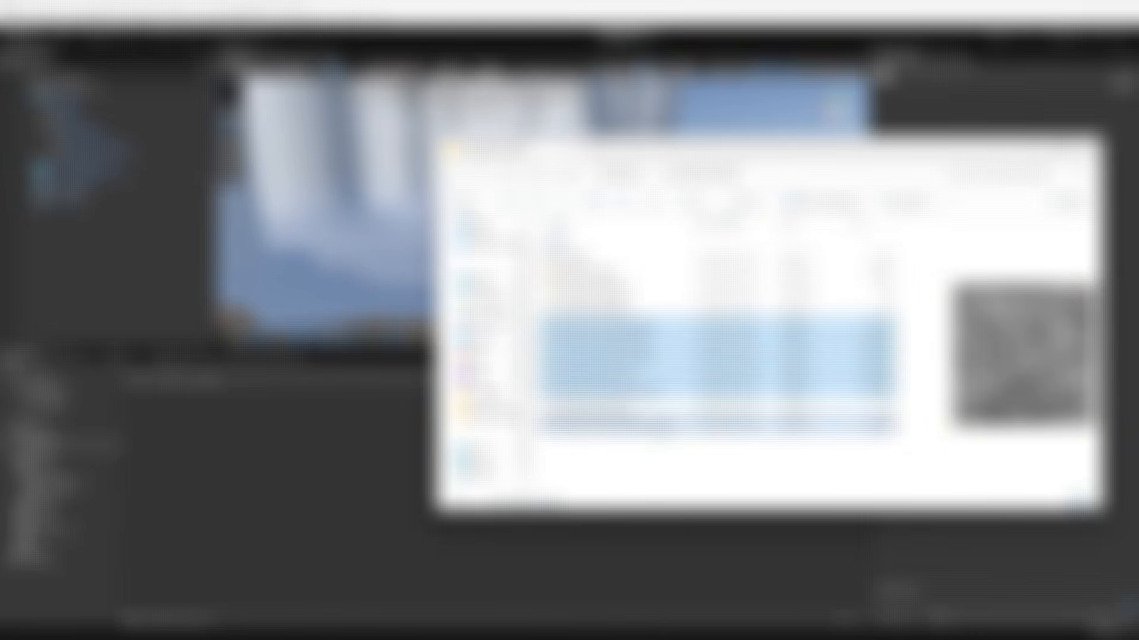
drag(630, 369, 330, 501)
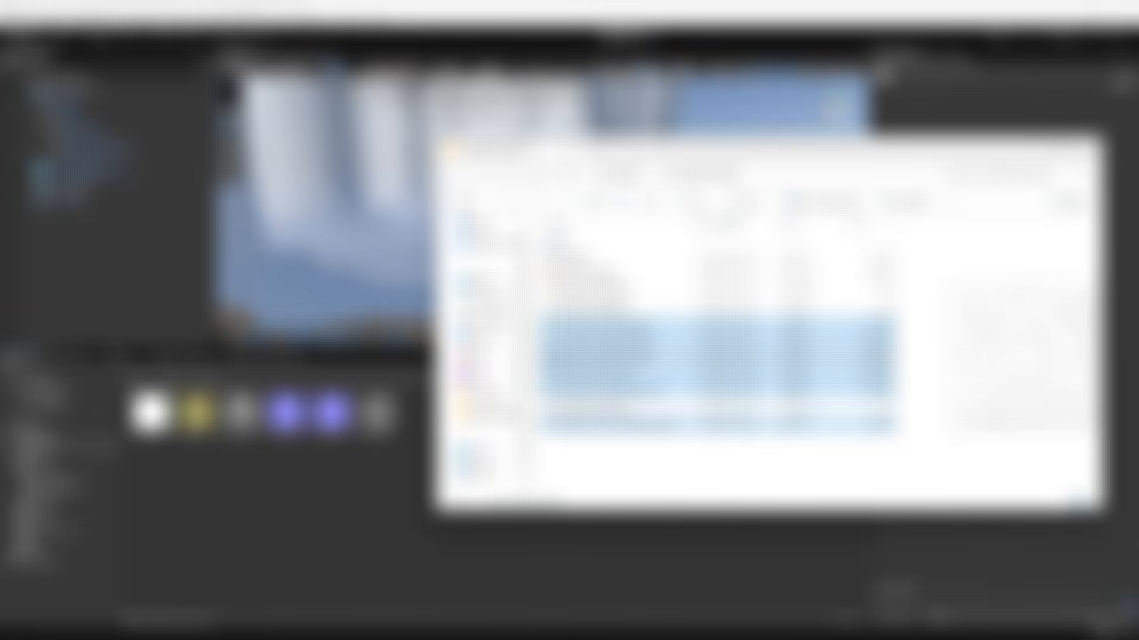
click(1037, 146)
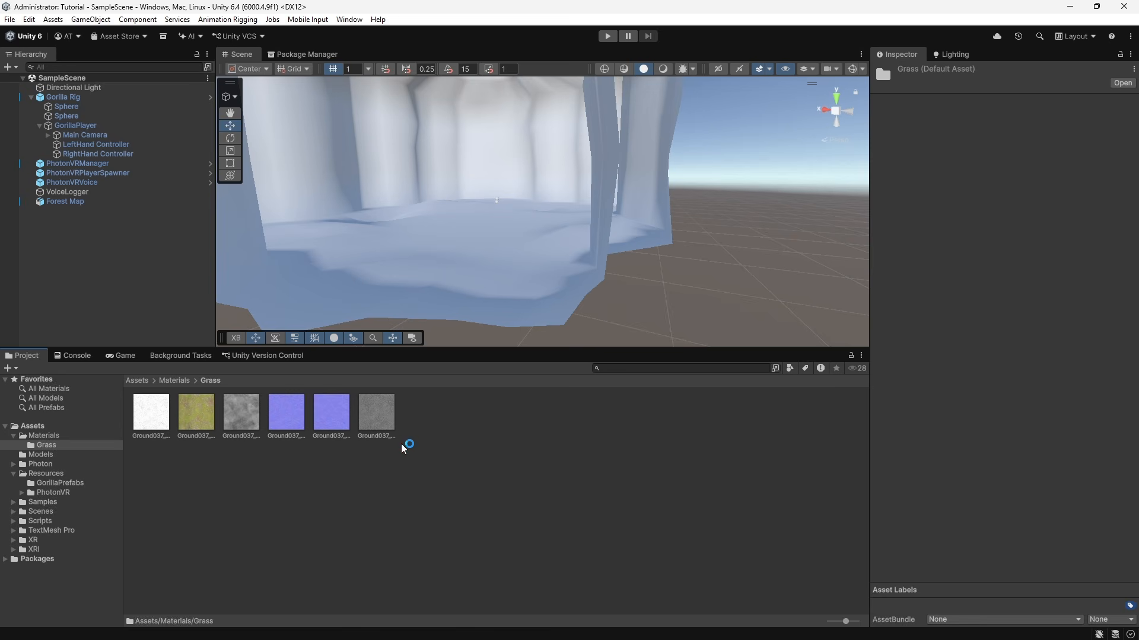
Set all six Ground037 textures to max size 512 and filter mode Point (no filter), and apply the import settings
click(371, 408)
click(163, 413)
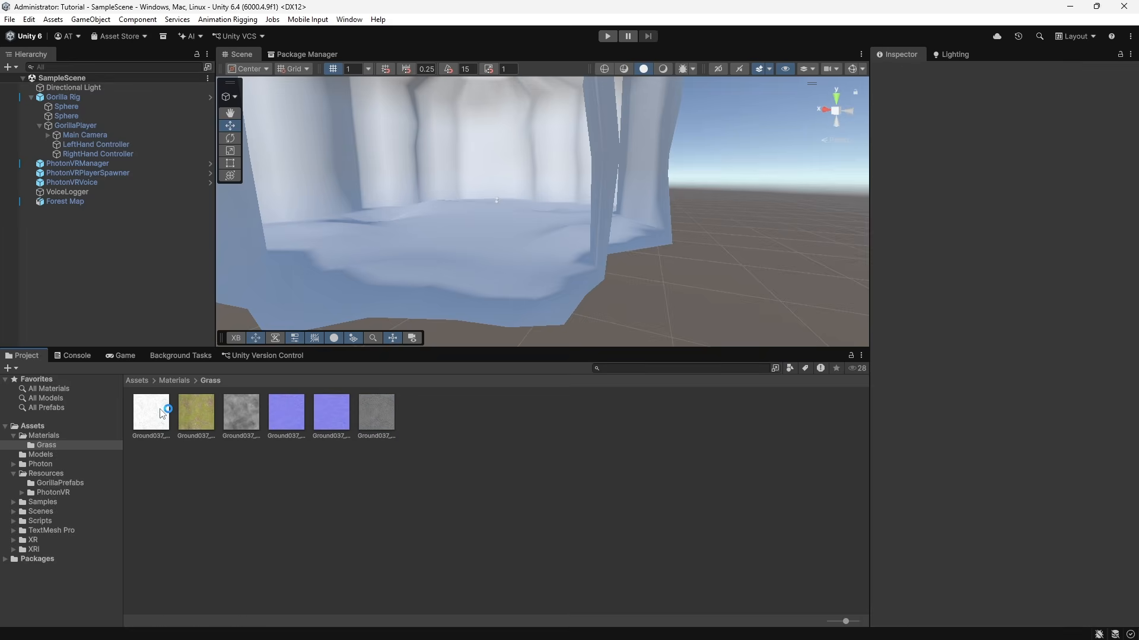
shift+click(380, 410)
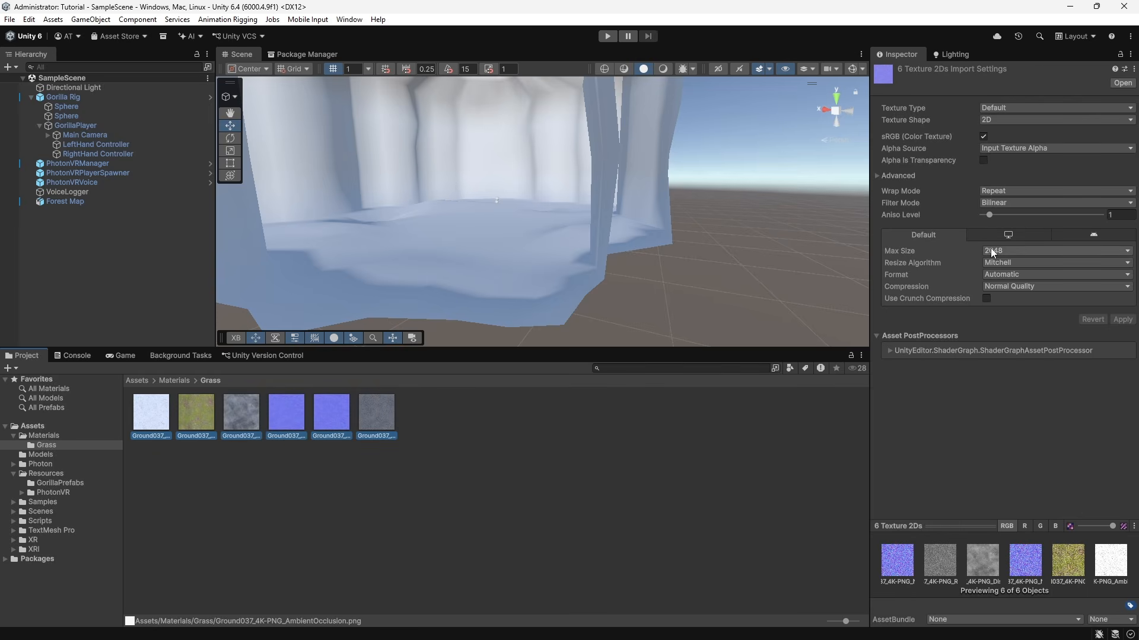
click(1045, 256)
click(1008, 314)
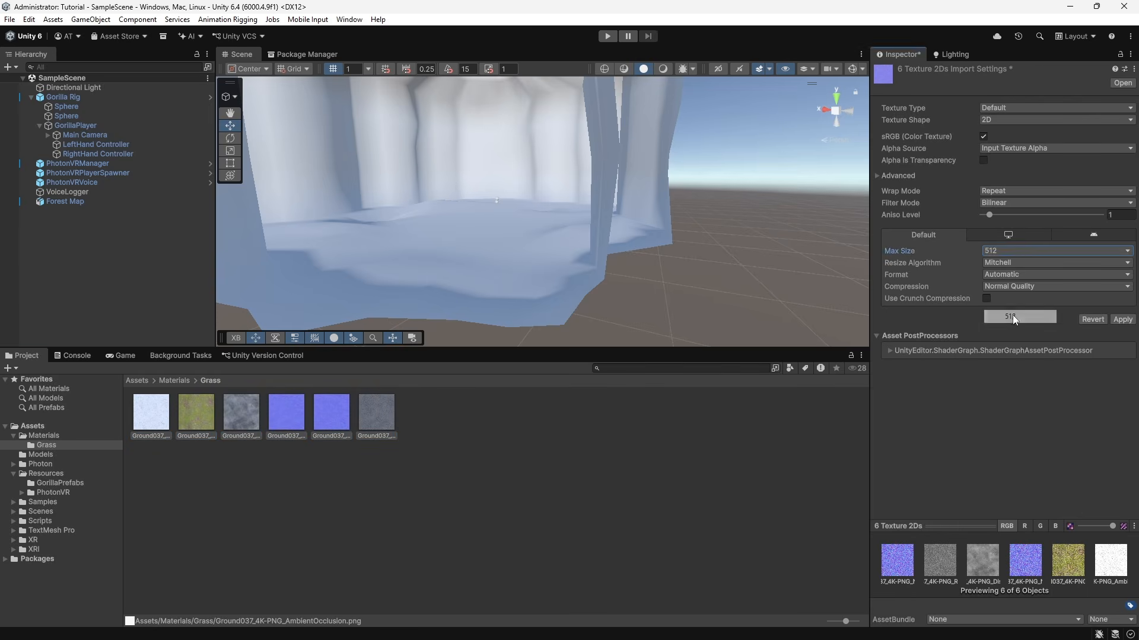
click(997, 204)
click(1025, 216)
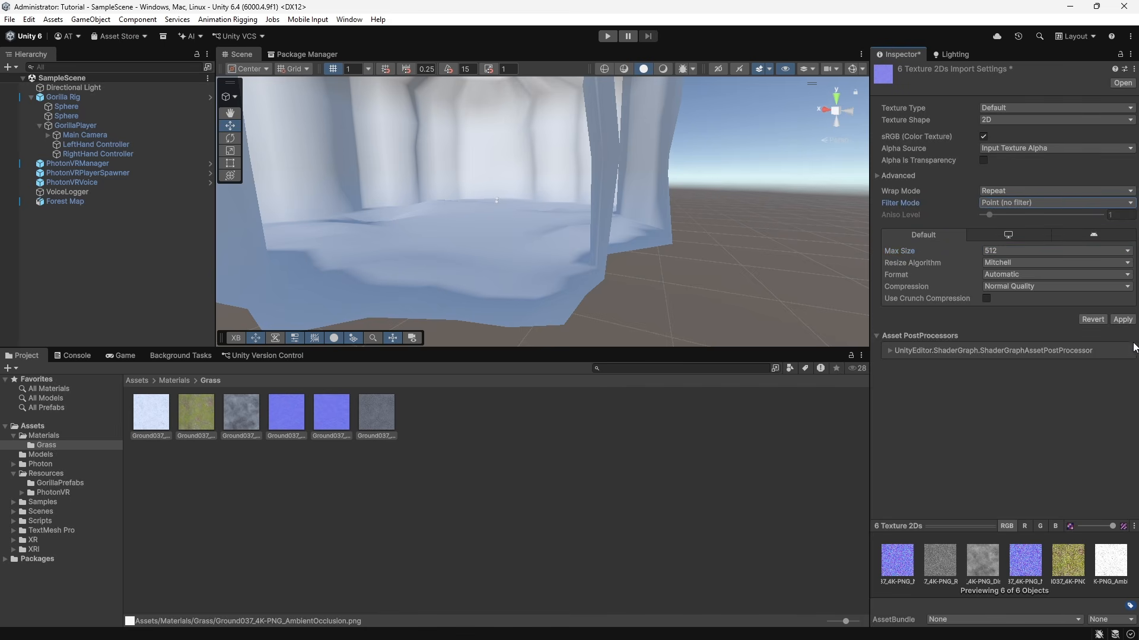
click(1112, 319)
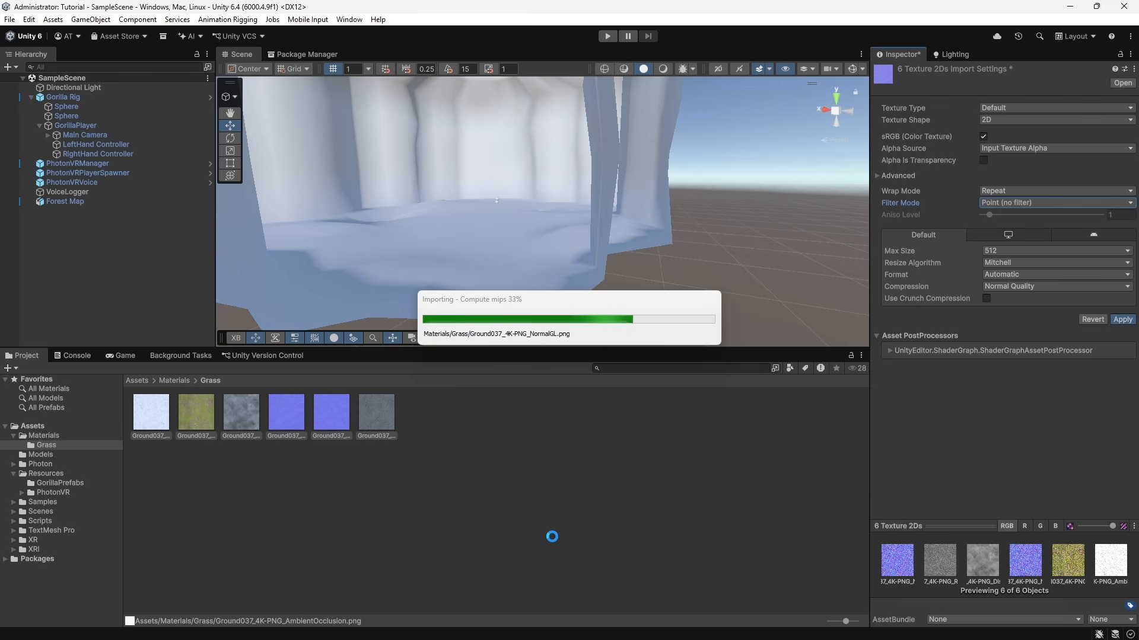
click(569, 472)
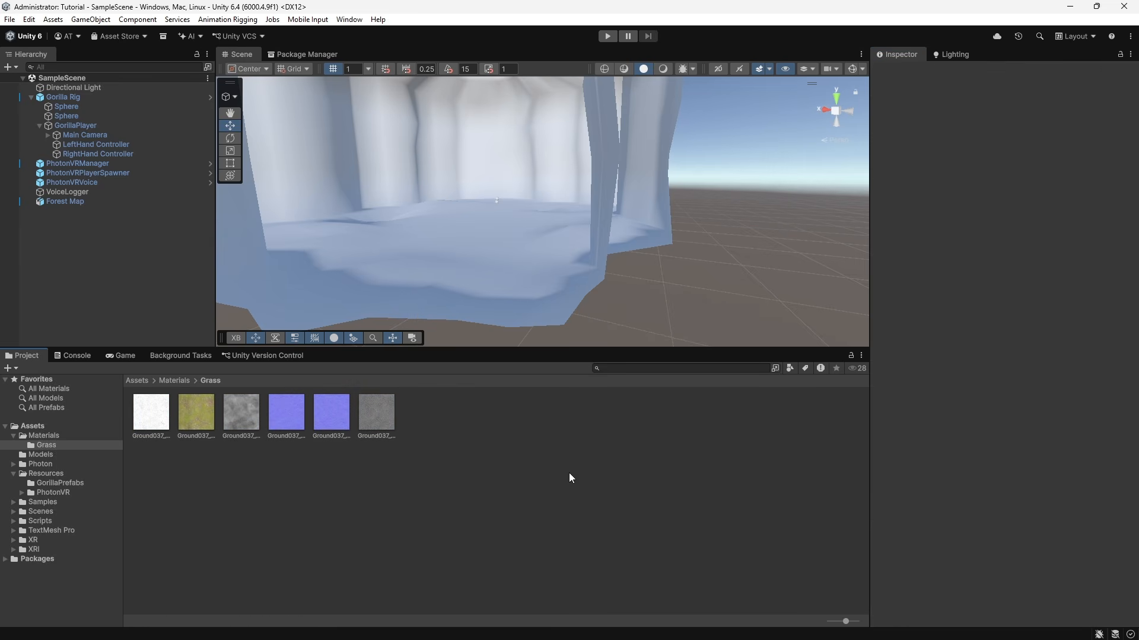
Create a material named Grass in the Grass folder, enable GPU instancing on it and set its smoothness to 0
right_click(494, 434)
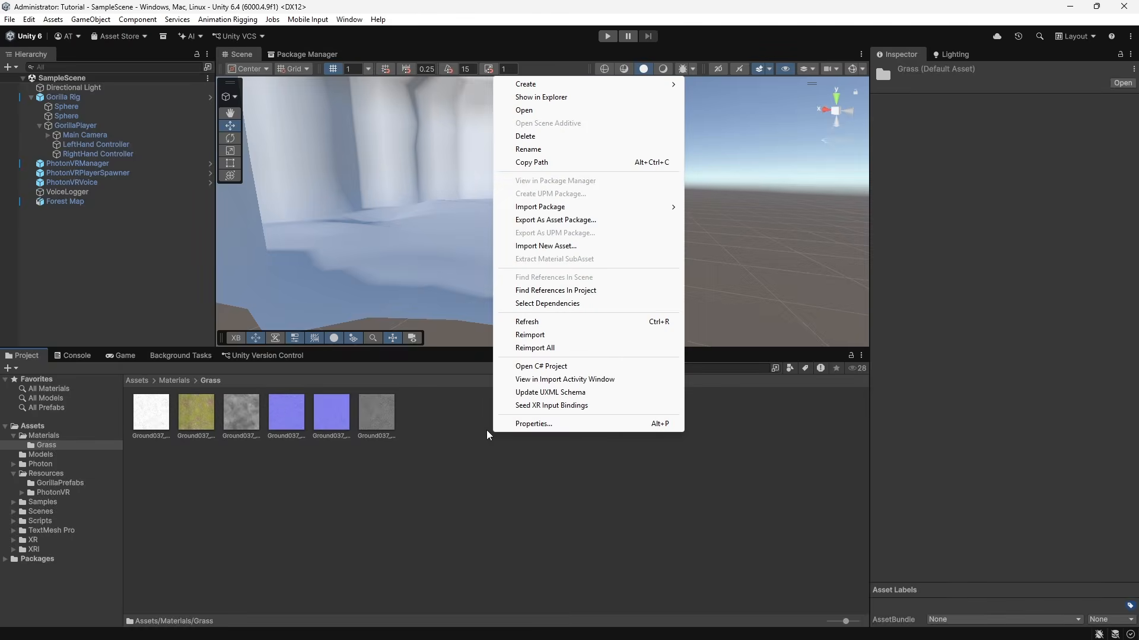
mouse_move(580, 88)
click(716, 97)
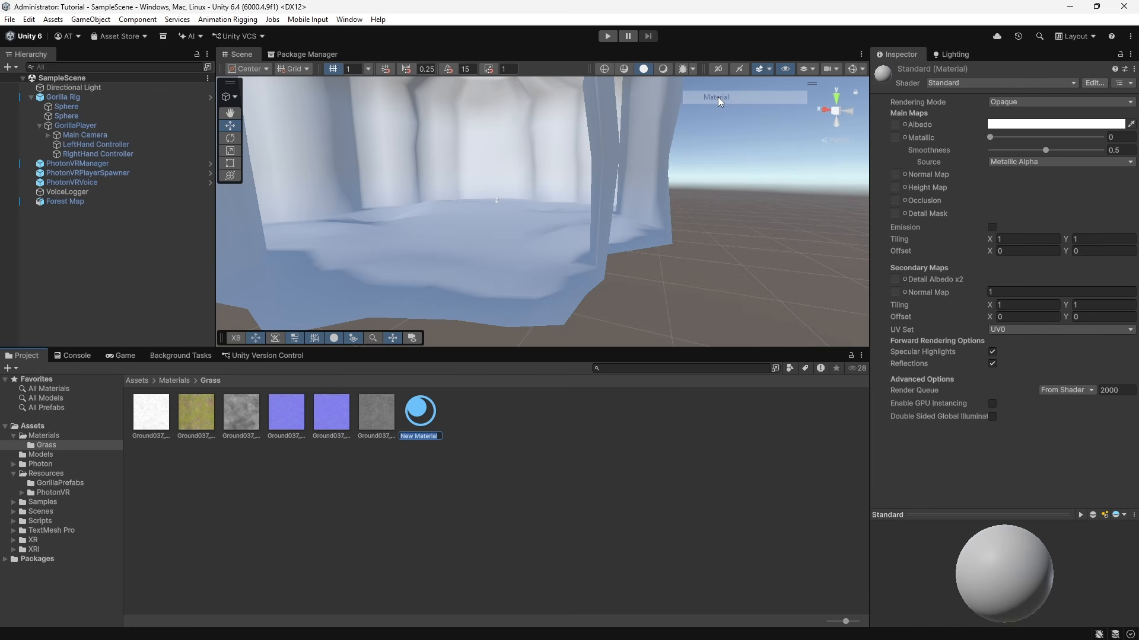
text(Grass)
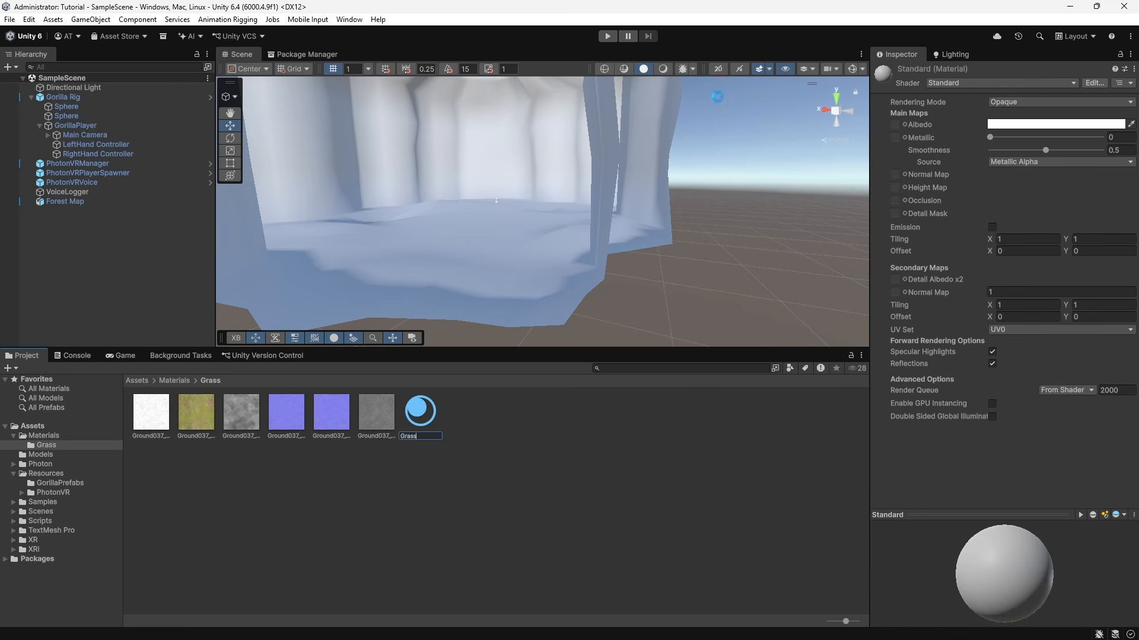
key(Return)
click(992, 404)
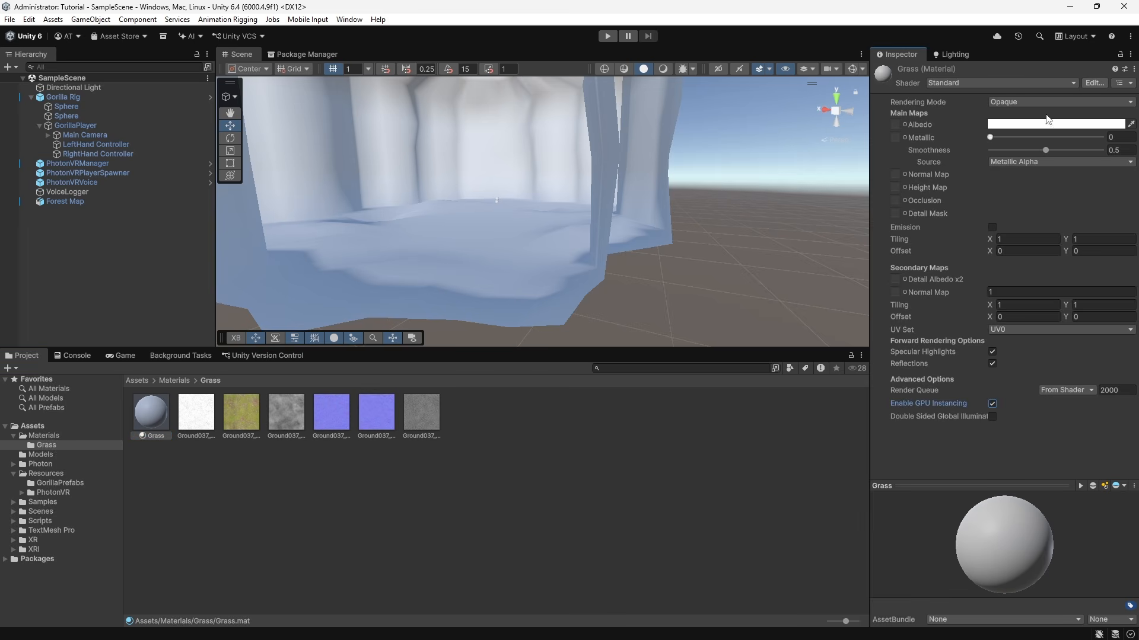
drag(1045, 151, 966, 159)
Apply the Grass material to the Forest Map's ground and assign the Ground037 color texture as its albedo
alt+drag(685, 200, 475, 312)
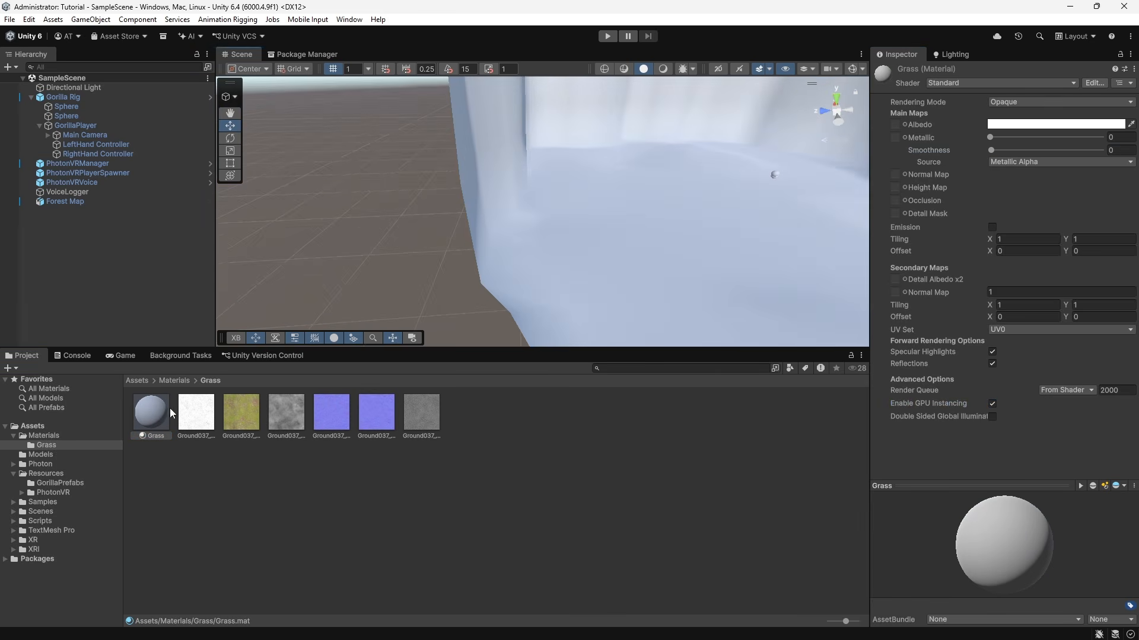
drag(664, 243, 664, 244)
middle_drag(664, 244, 557, 291)
drag(257, 405, 895, 126)
alt+drag(657, 219, 456, 242)
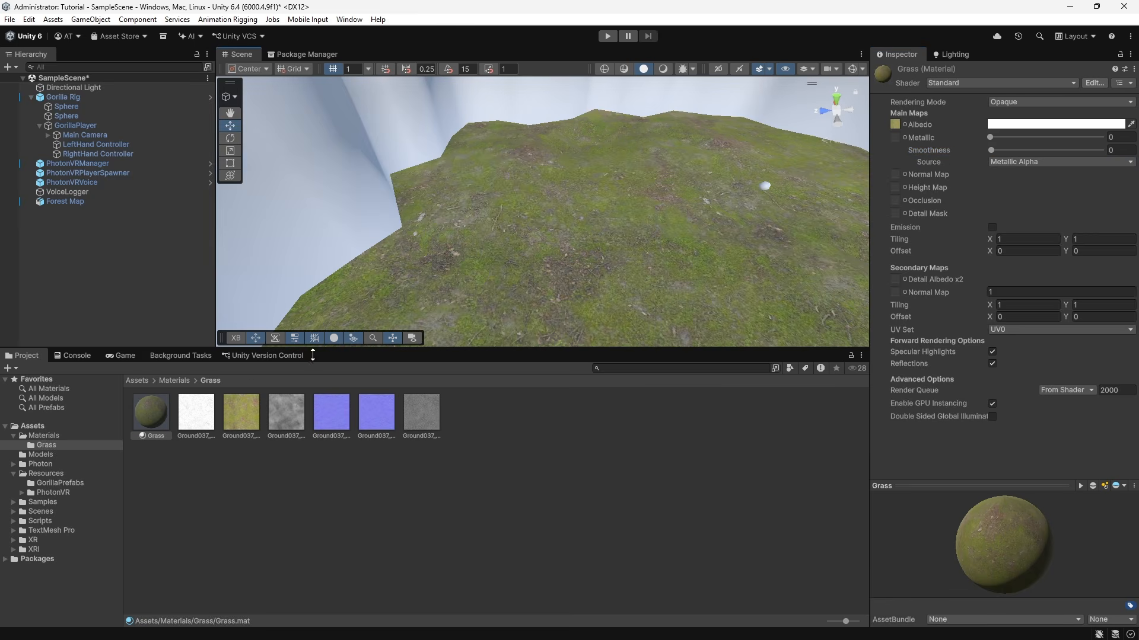
Assign the Ground037 ambient occlusion texture to the Grass material's Occlusion map
drag(196, 421, 948, 149)
drag(901, 201, 901, 201)
alt+drag(702, 236, 421, 410)
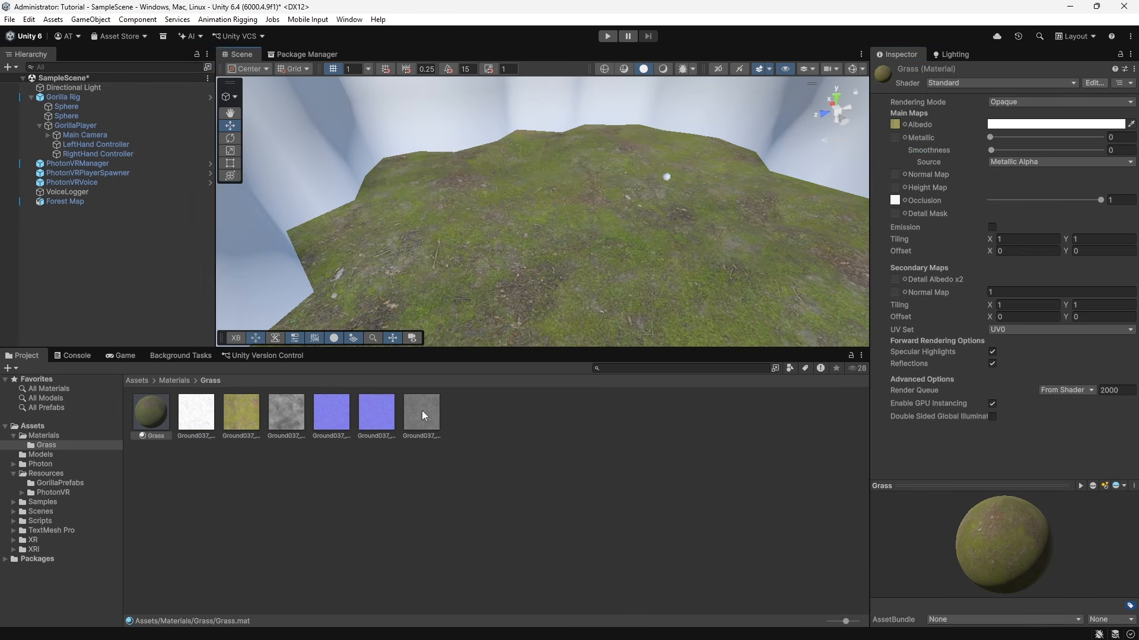
Assign the NormalGL texture as the Grass material's main normal map, fix its texture type, and use NormalDX as the secondary normal map
click(385, 422)
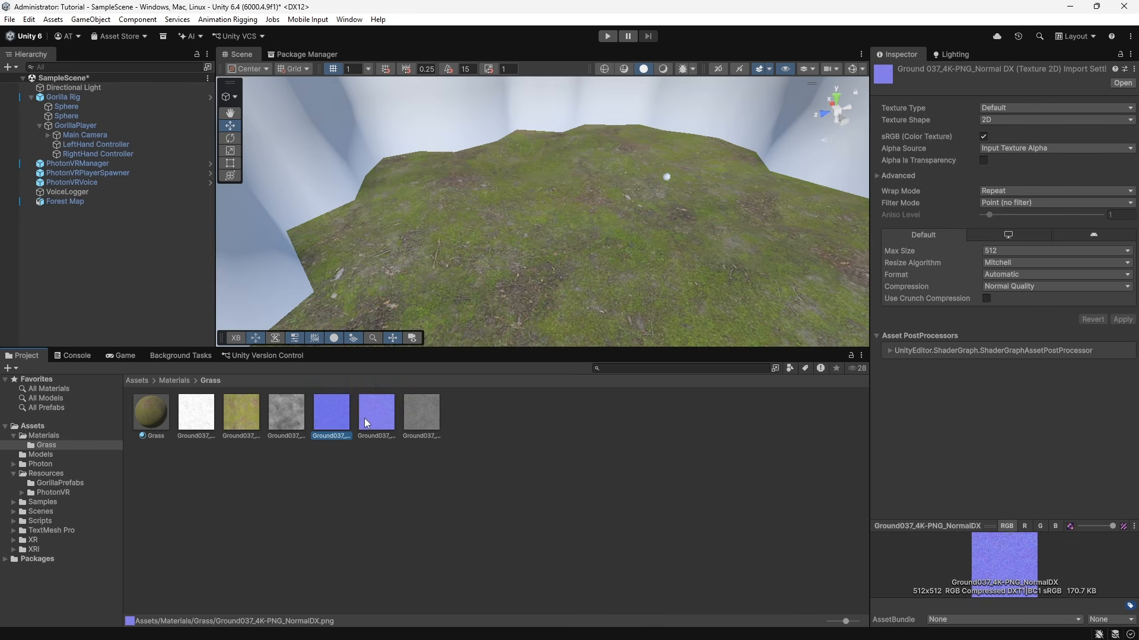
click(151, 422)
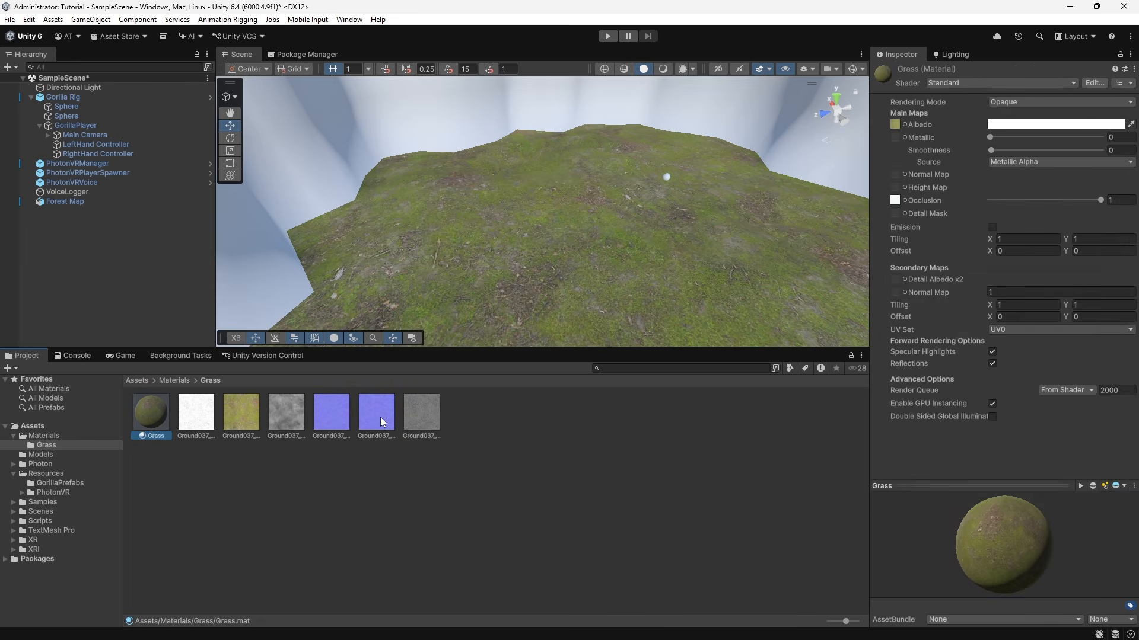
drag(383, 422, 898, 176)
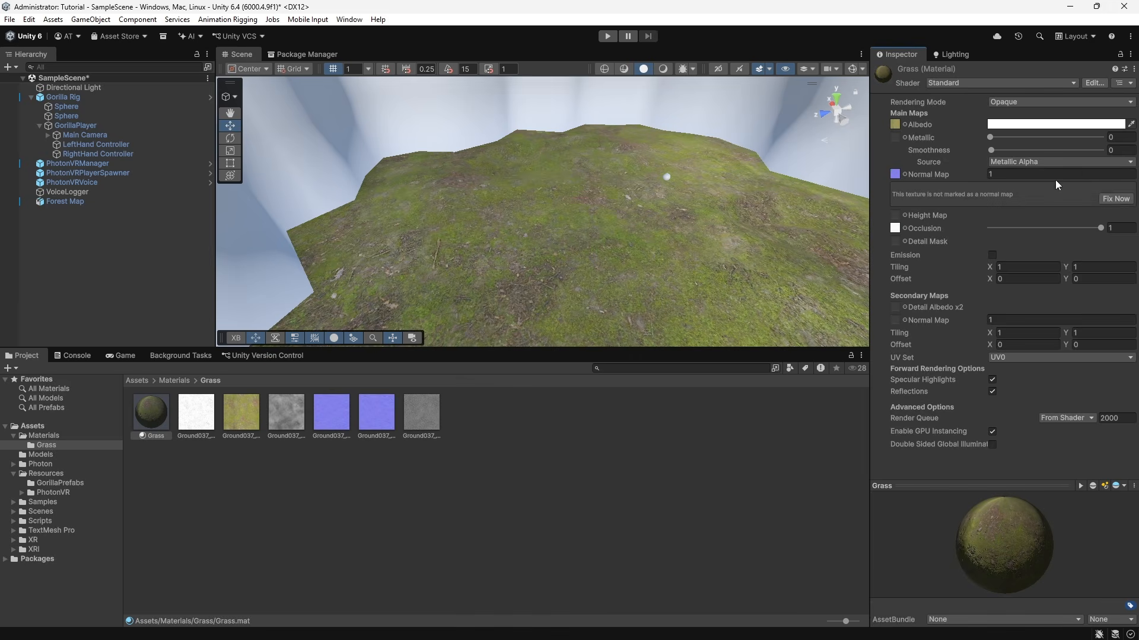
click(1115, 199)
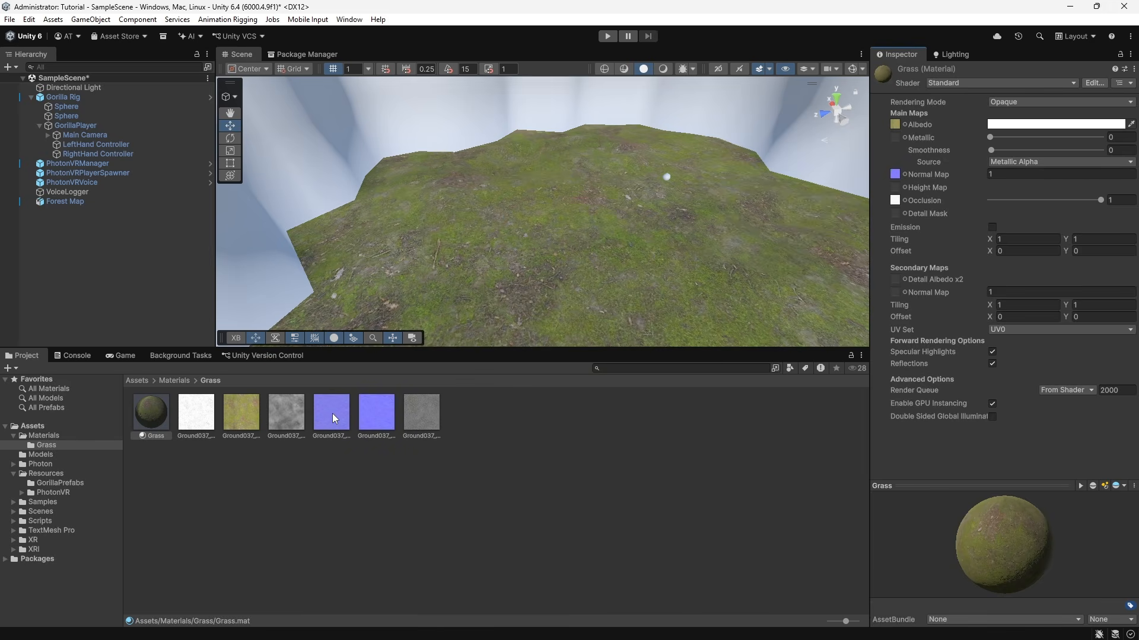
drag(332, 418, 900, 295)
Assign the Ground037 roughness texture to the Grass material's Metallic map
click(418, 423)
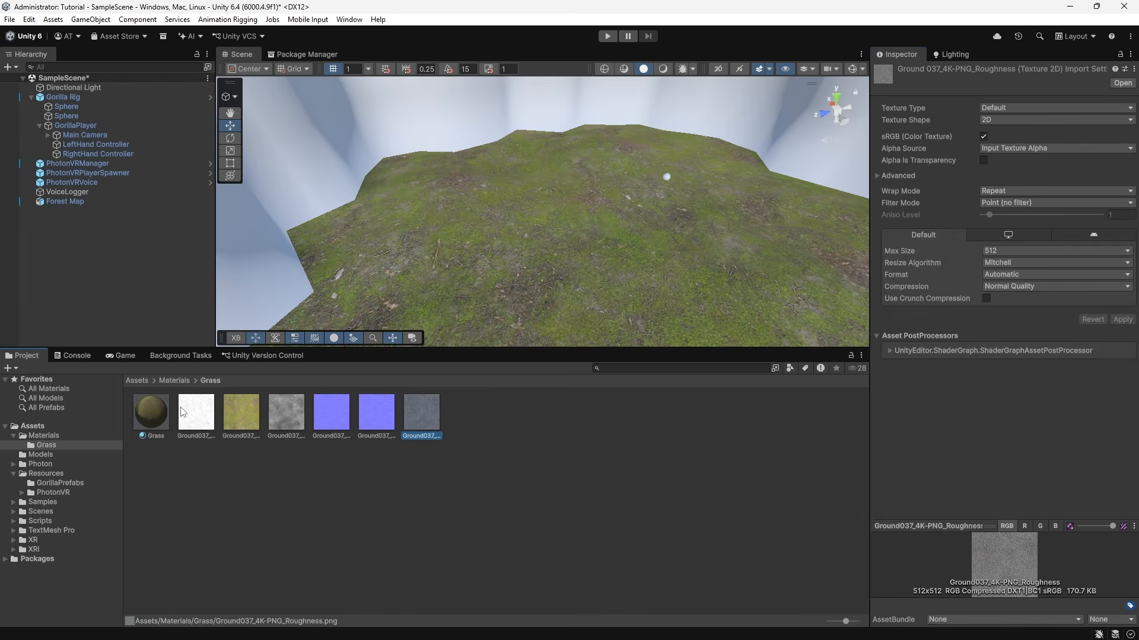
click(152, 414)
drag(427, 414, 895, 138)
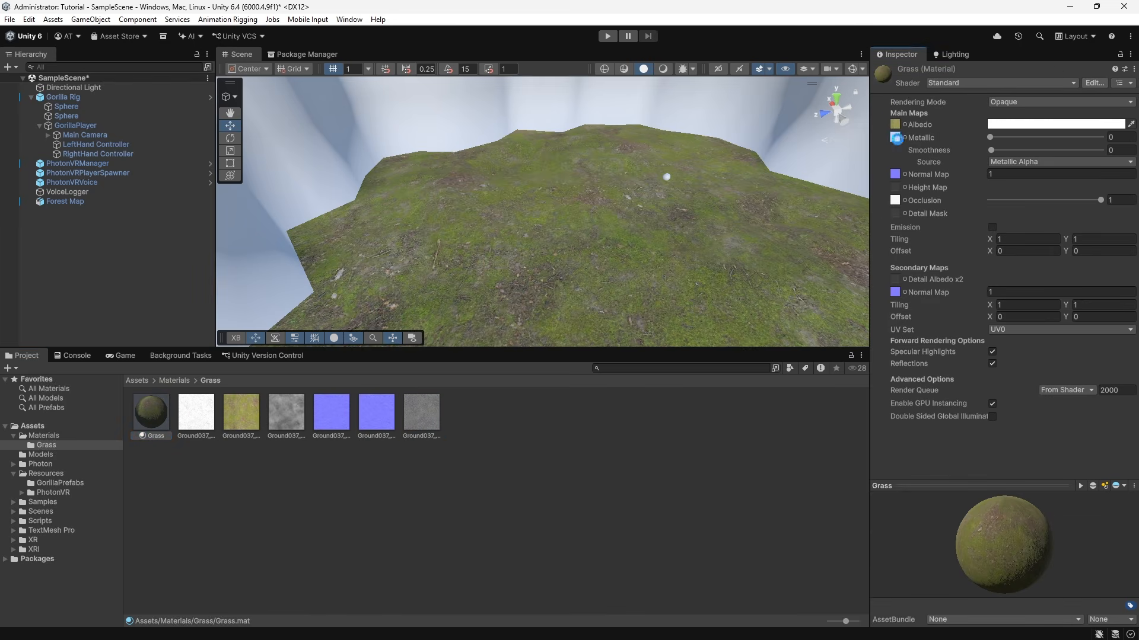
middle_drag(674, 191, 398, 347)
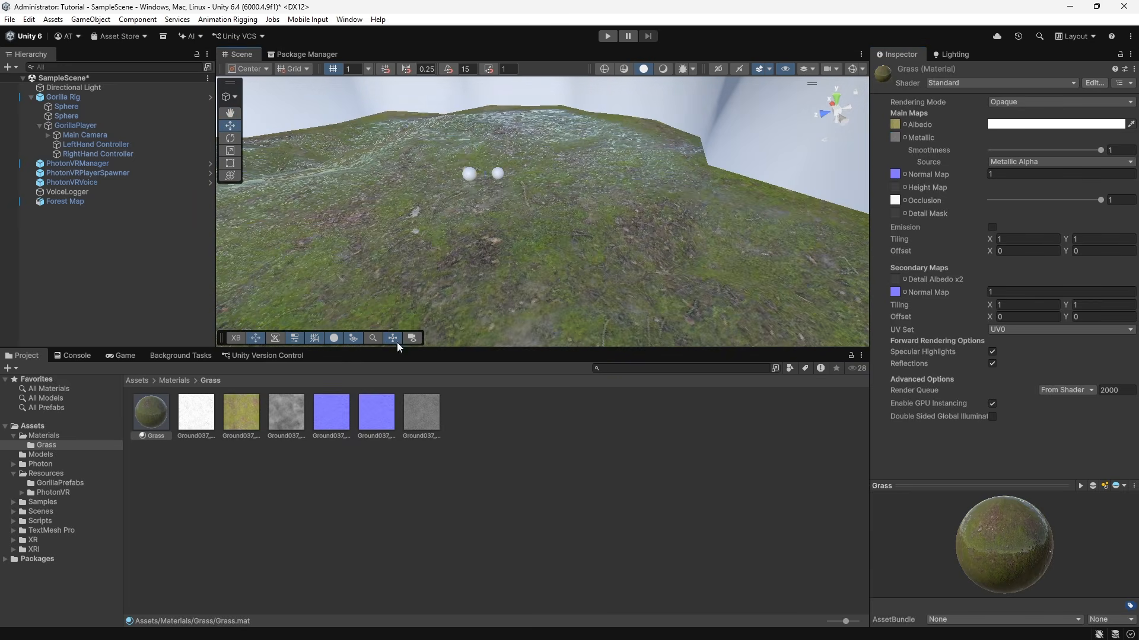
Assign the Ground037 displacement texture to the Grass material's Detail Albedo x2 map and inspect the ground
click(290, 416)
click(147, 417)
drag(900, 277, 900, 276)
key(a)
mouse_move(722, 284)
right_down()
mouse_move(684, 282)
mouse_move(727, 287)
mouse_move(731, 272)
right_up()
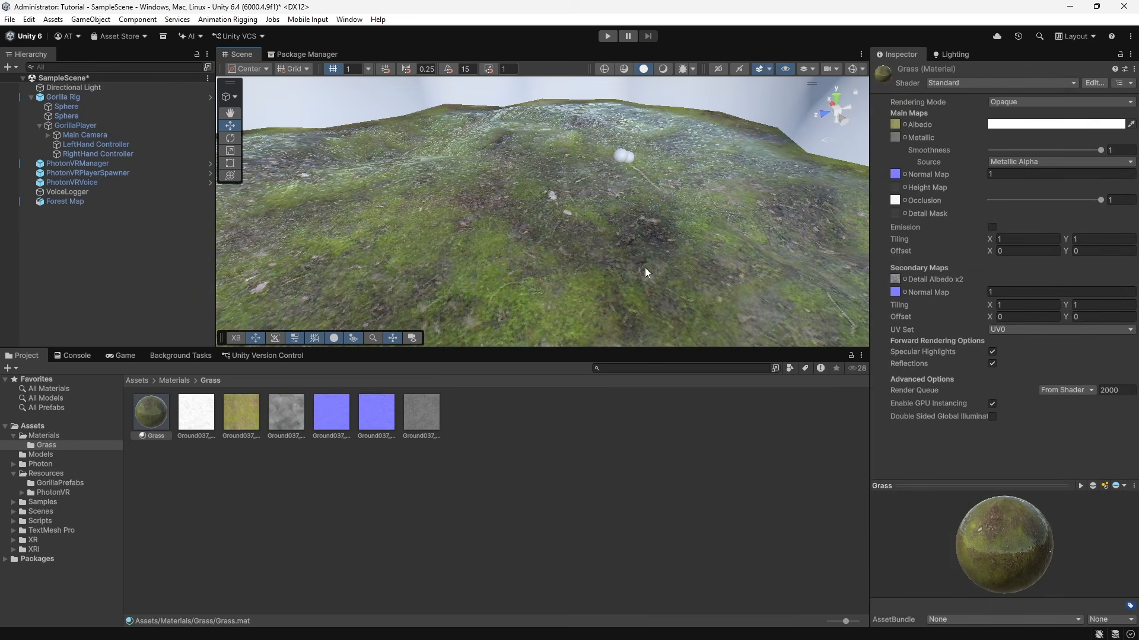
right_drag(646, 272, 672, 143)
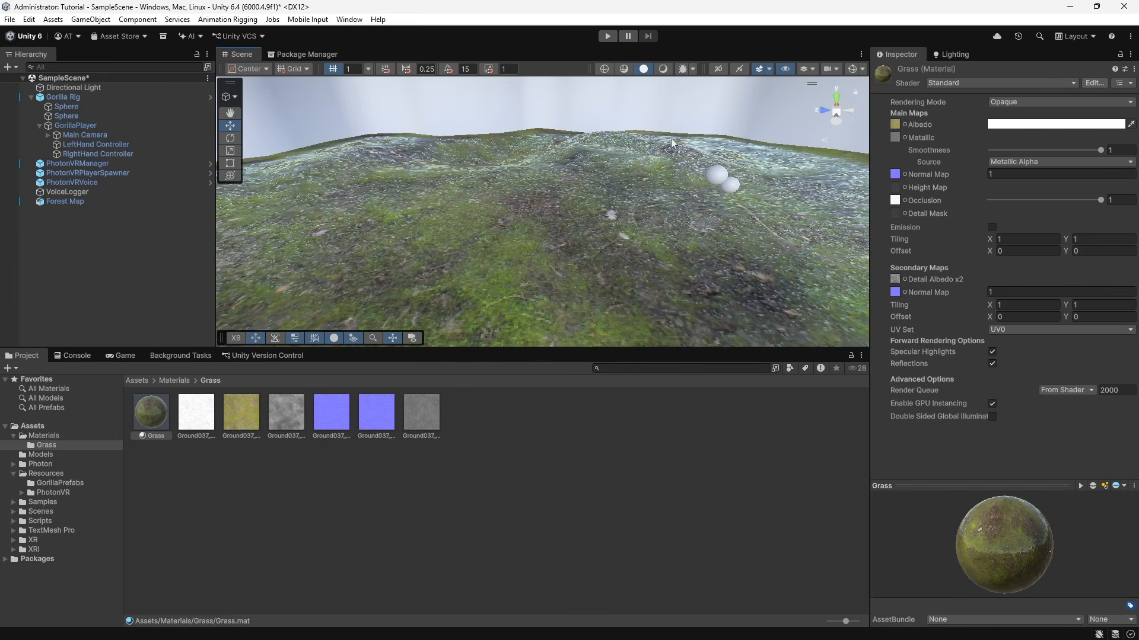
Set the Grass material's smoothness to 0 and inspect the ground surface
mouse_move(1024, 150)
mouse_down()
mouse_move(952, 158)
mouse_move(1059, 155)
mouse_move(884, 169)
mouse_up()
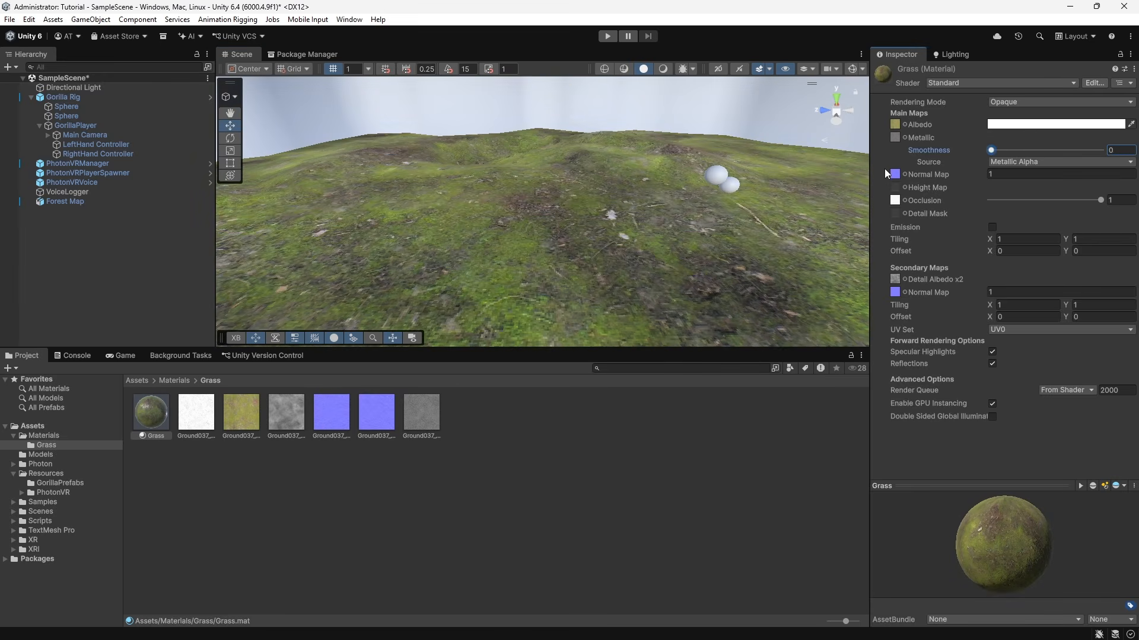
mouse_move(585, 190)
middle_down()
mouse_move(537, 228)
mouse_move(563, 245)
middle_up()
drag(989, 146, 856, 198)
right_drag(705, 214, 688, 261)
Try a smoothness of 0.735 on the Grass material and check its shine on the ground
drag(1005, 148, 1071, 151)
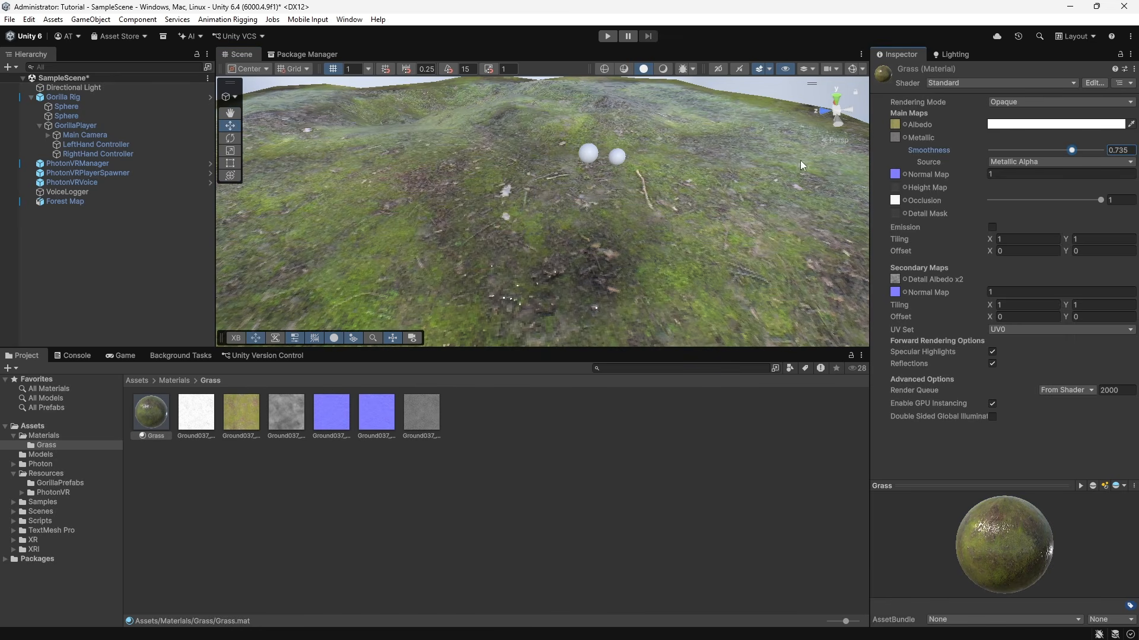
mouse_move(729, 172)
middle_down()
mouse_move(631, 249)
mouse_move(610, 194)
mouse_move(621, 96)
mouse_move(592, 198)
mouse_move(646, 178)
mouse_move(728, 182)
middle_up()
scroll(632, 249, up, 5)
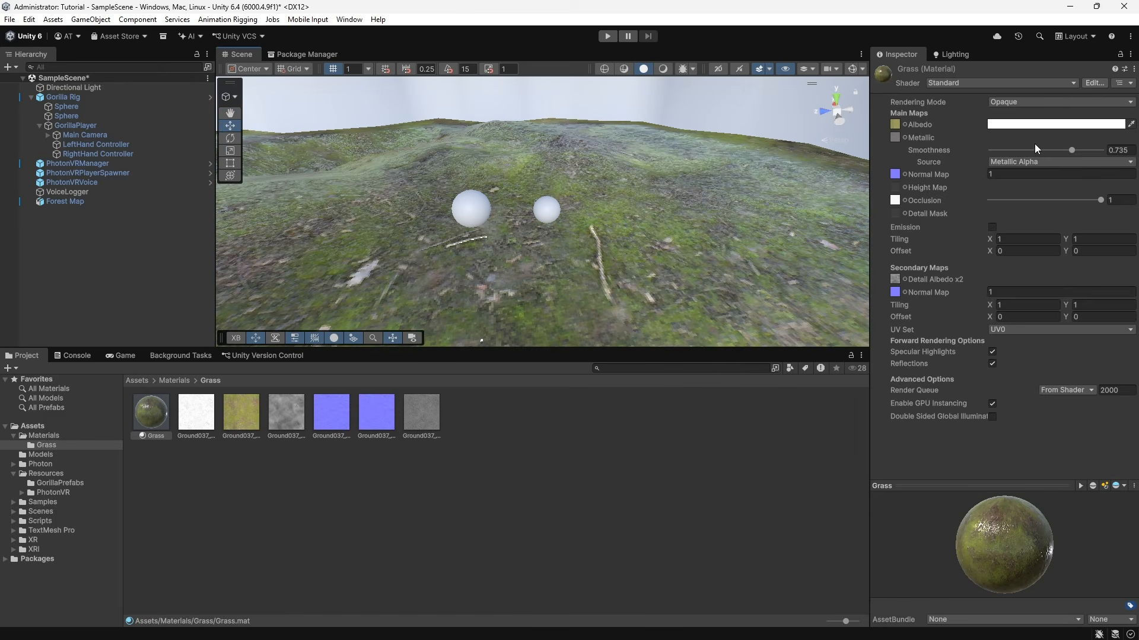
Return the Grass material's smoothness to 0 and save the scene
drag(1071, 150, 824, 241)
scroll(543, 201, down, 10)
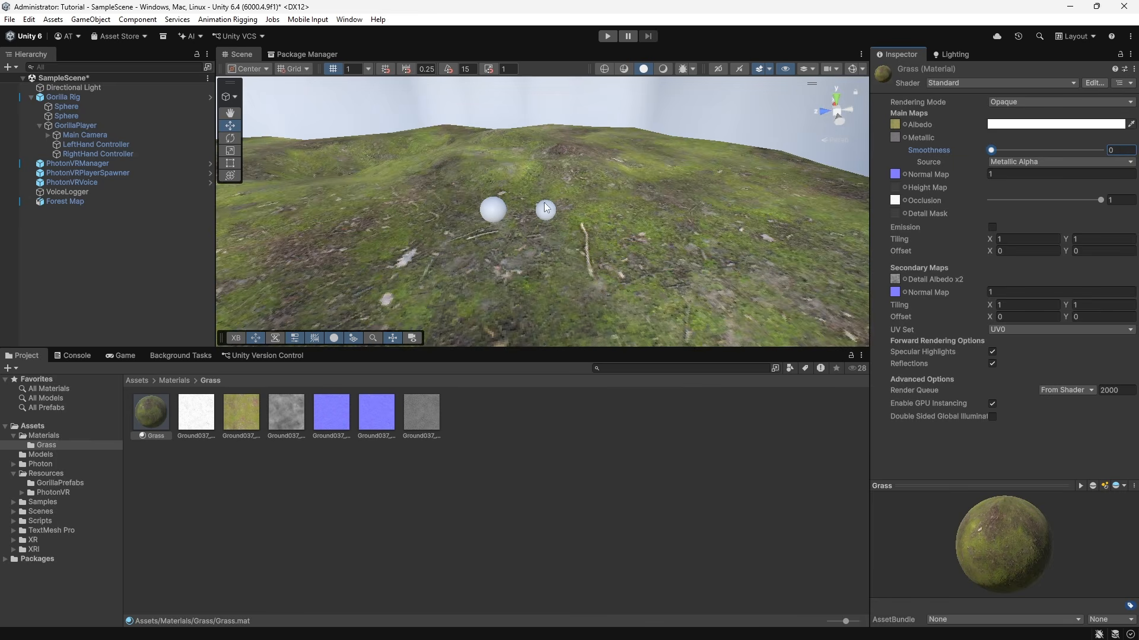
right_drag(583, 276, 623, 320)
click(663, 401)
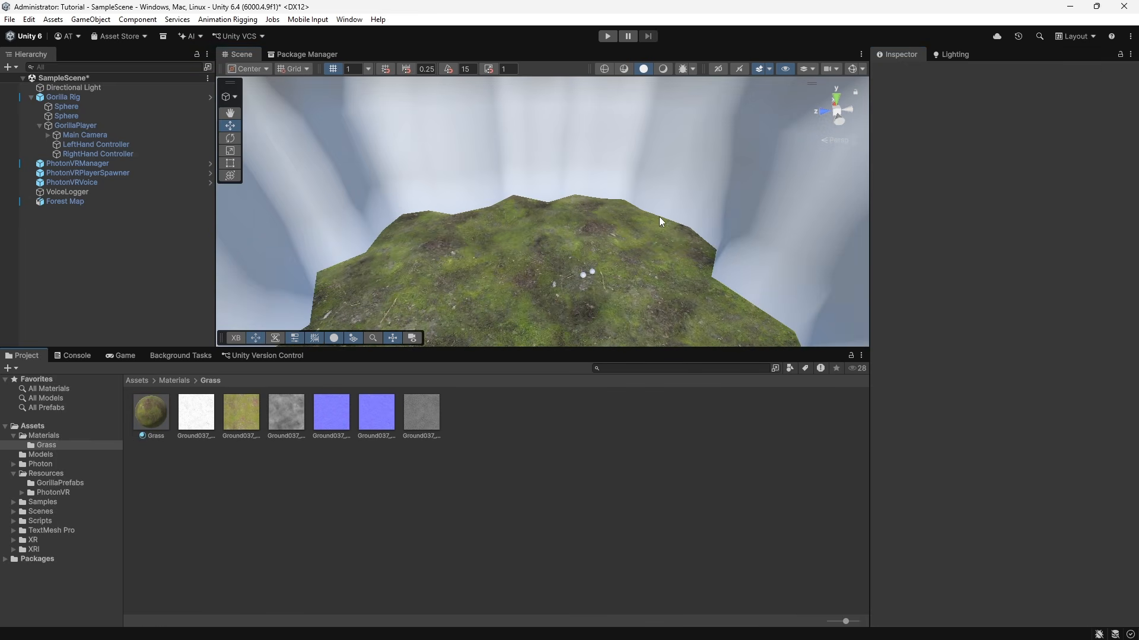
right_drag(660, 217, 591, 216)
key(ctrl+s)
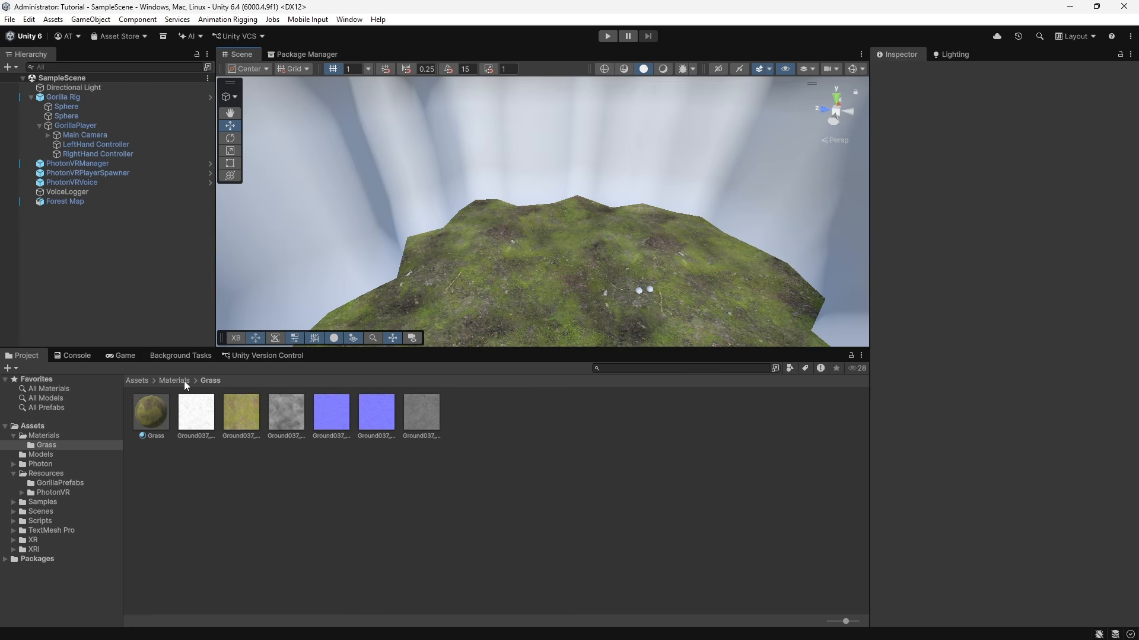
Create a folder named Rock inside the Materials folder
click(174, 380)
right_click(297, 420)
mouse_move(426, 79)
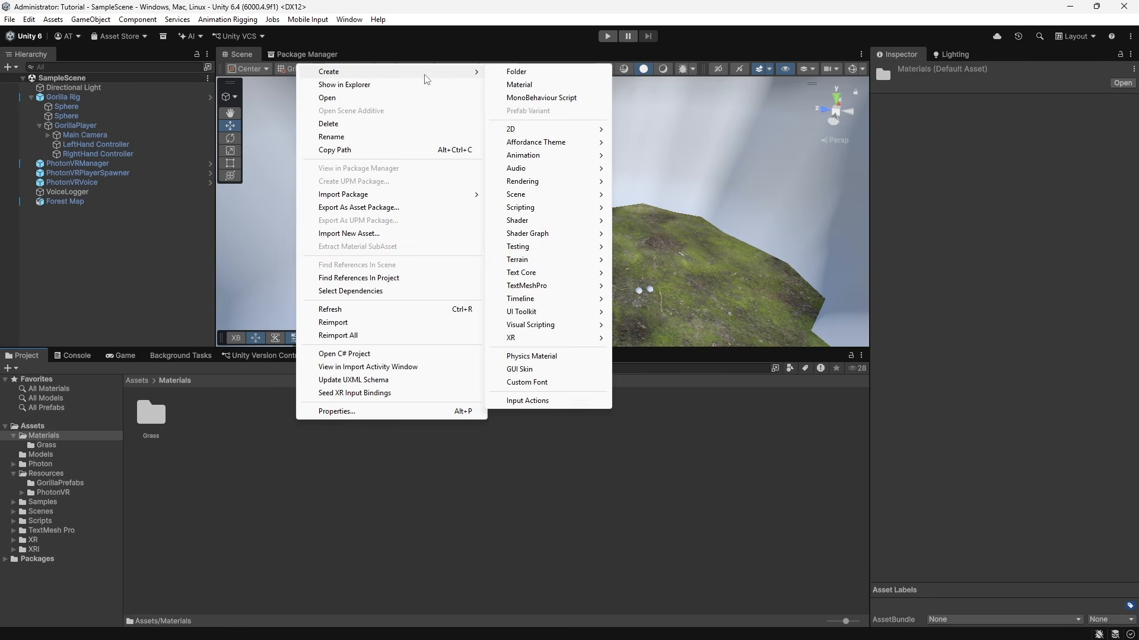
click(543, 71)
text(Rd)
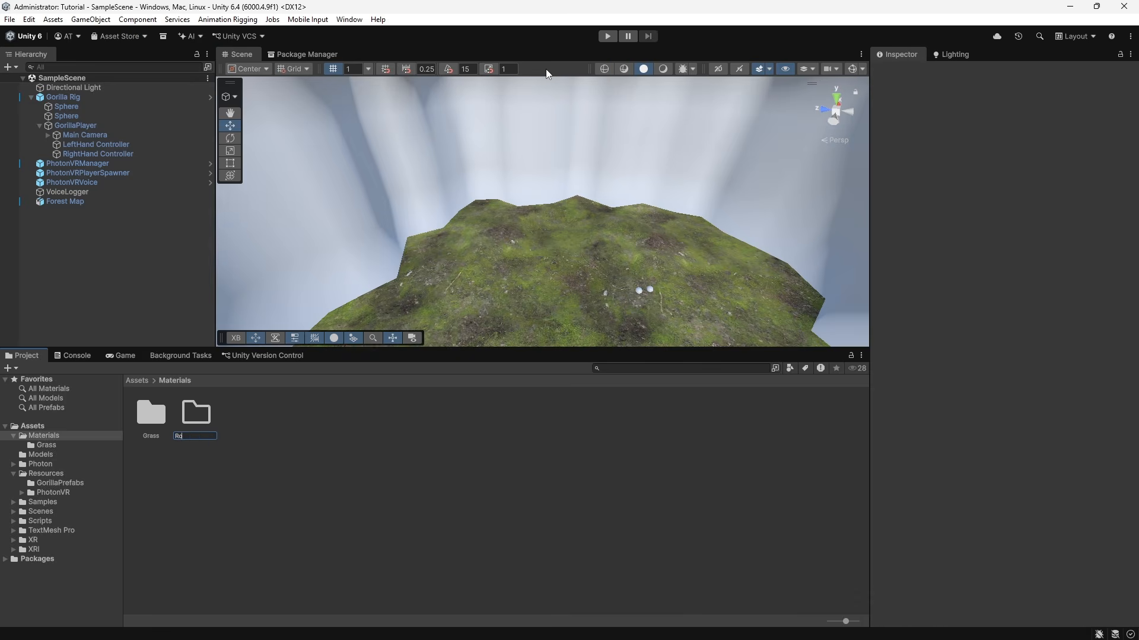
text(ck)
key(Return)
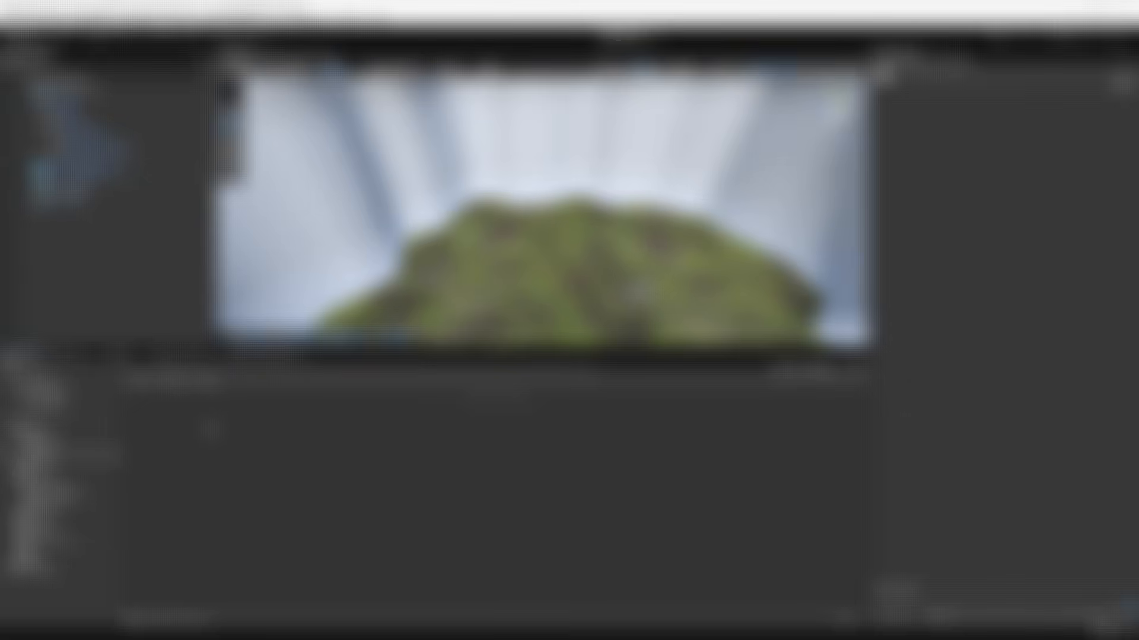
Import the six Rocks007 4K texture maps from the file browser window into the Rock folder, leaving out the remaining files
key(alt+Tab)
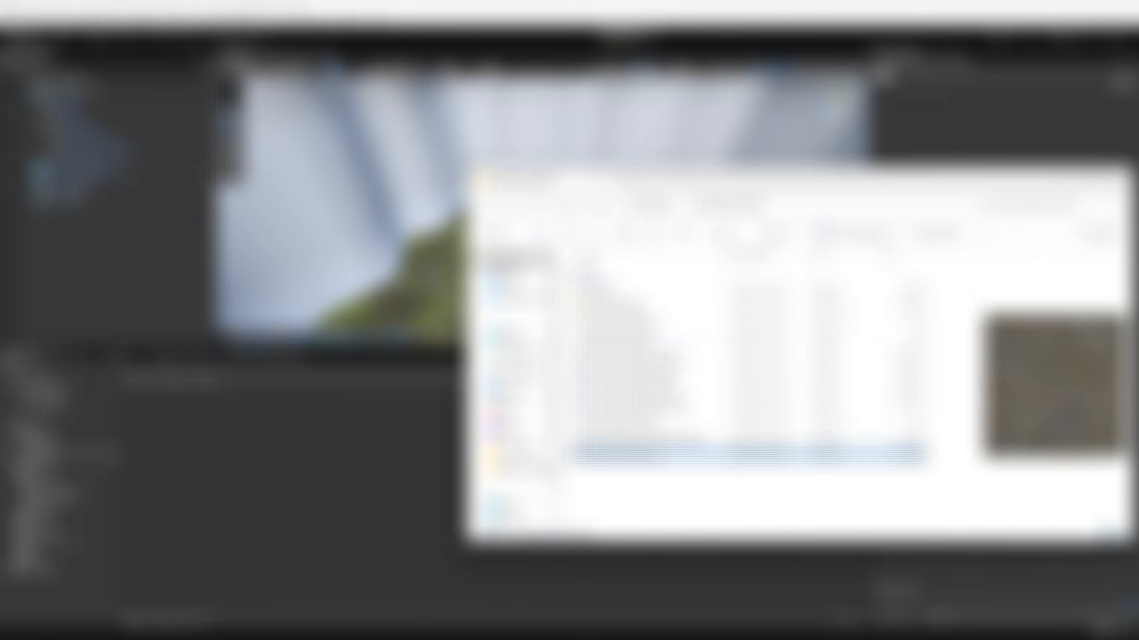
click(667, 357)
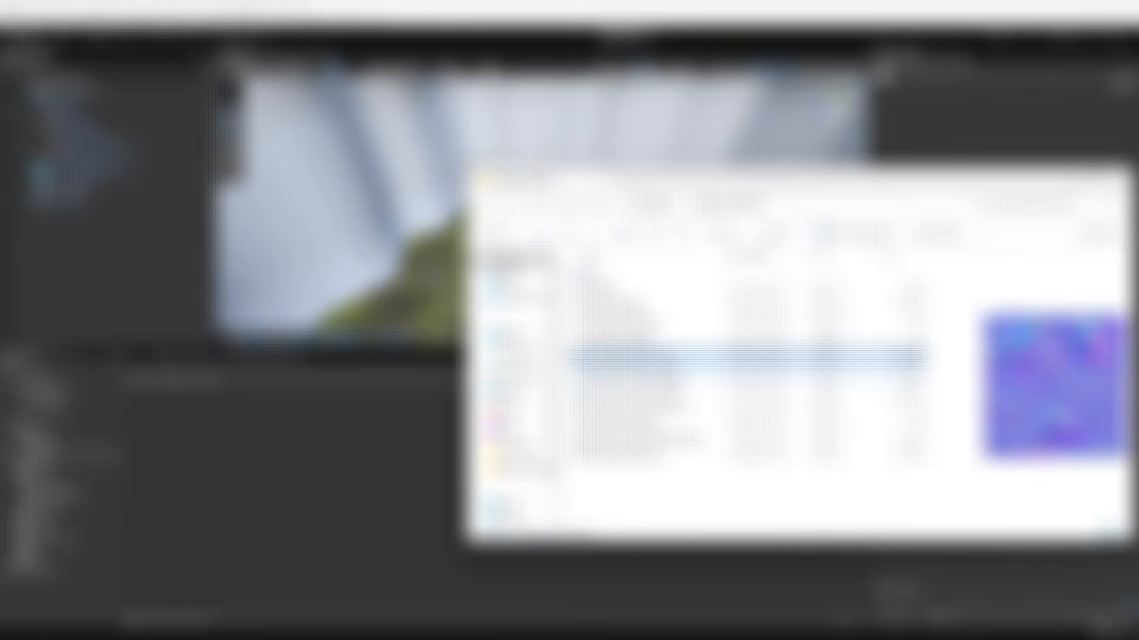
ctrl+click(689, 375)
ctrl+click(686, 392)
ctrl+click(683, 408)
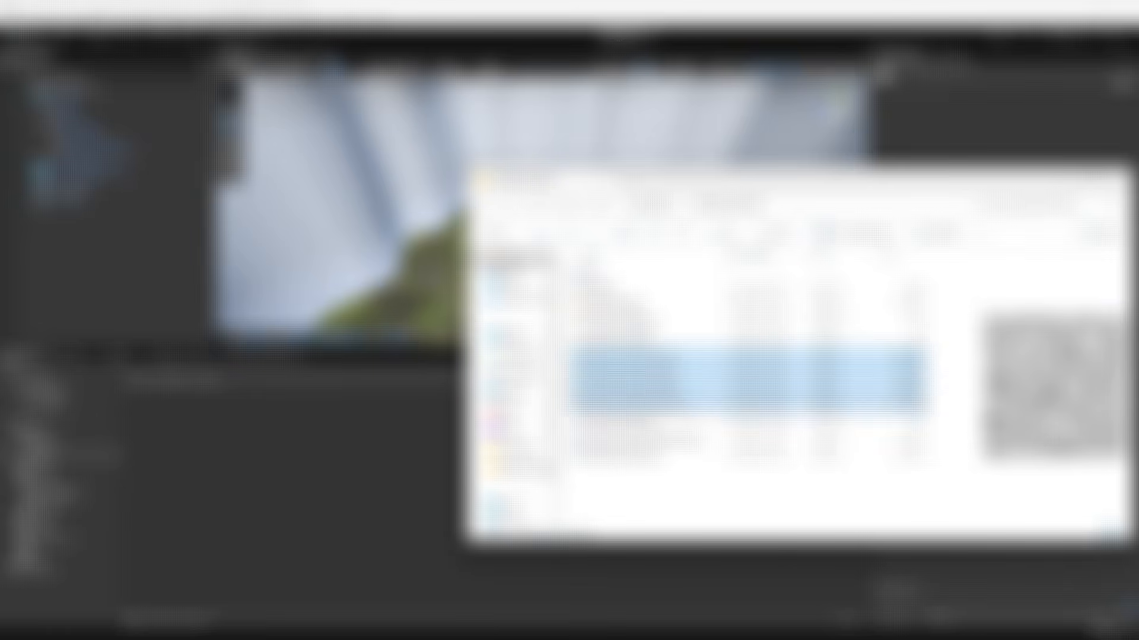
ctrl+click(683, 452)
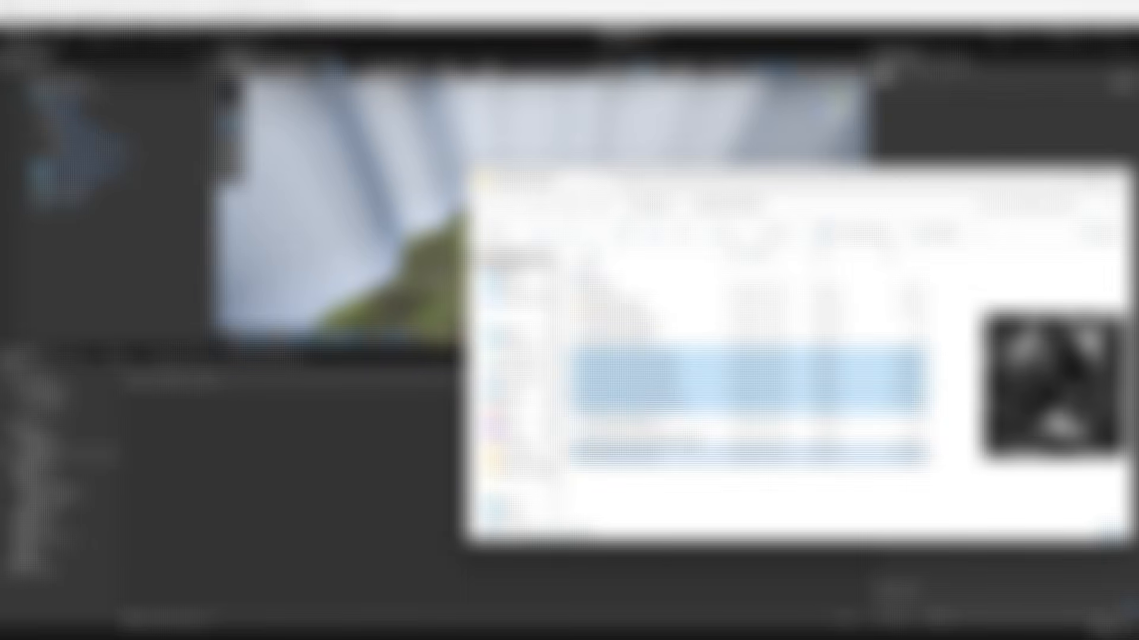
ctrl+click(685, 437)
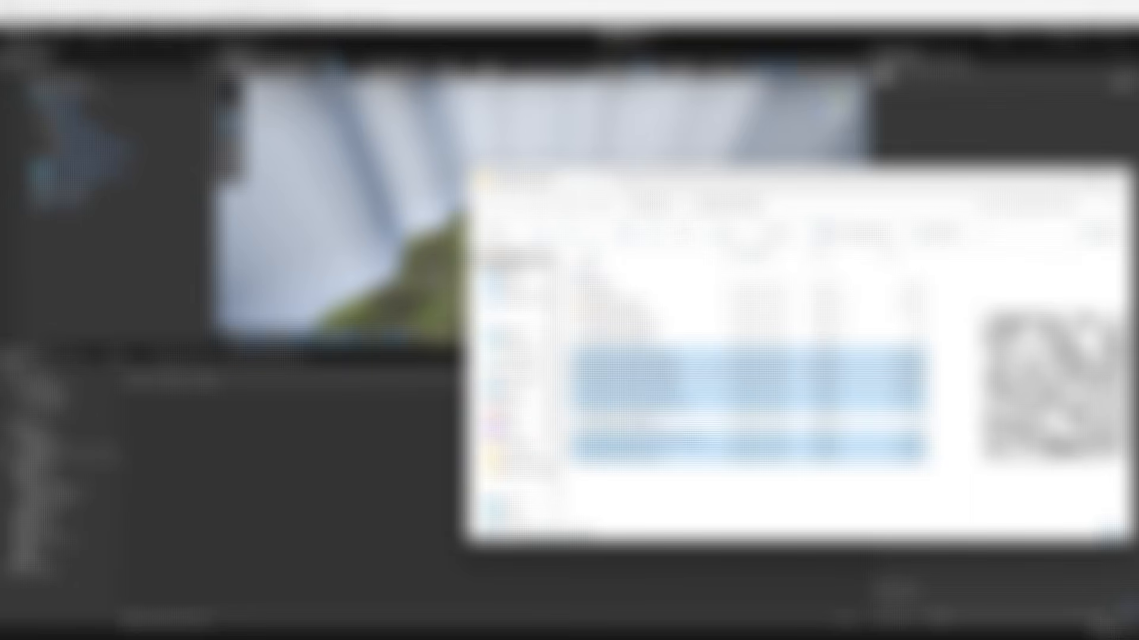
drag(692, 440, 319, 464)
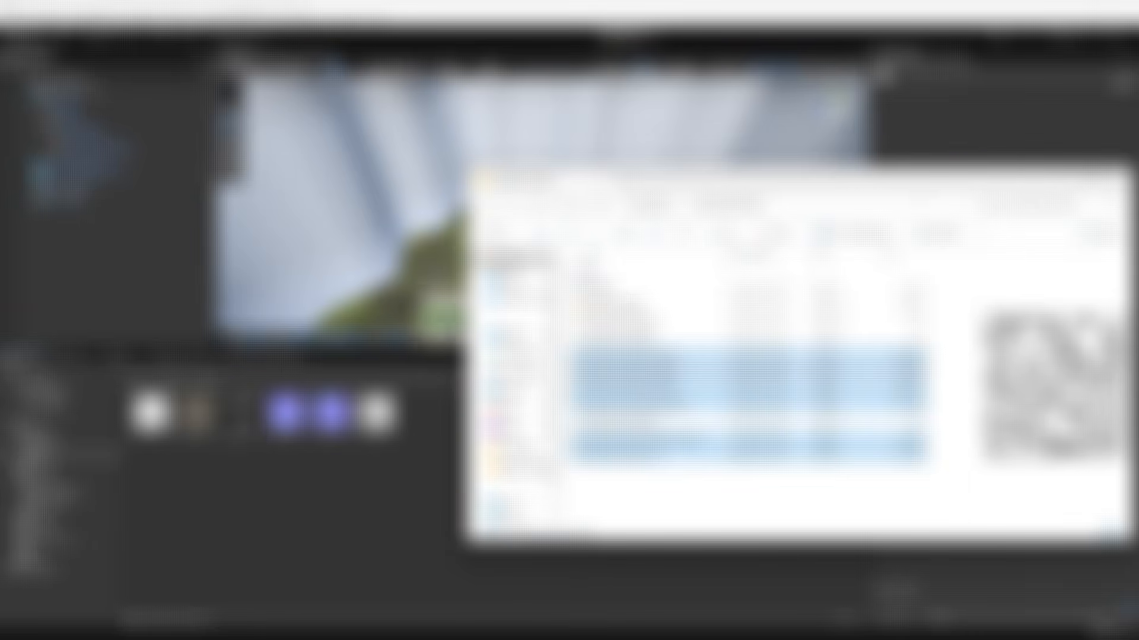
click(1066, 178)
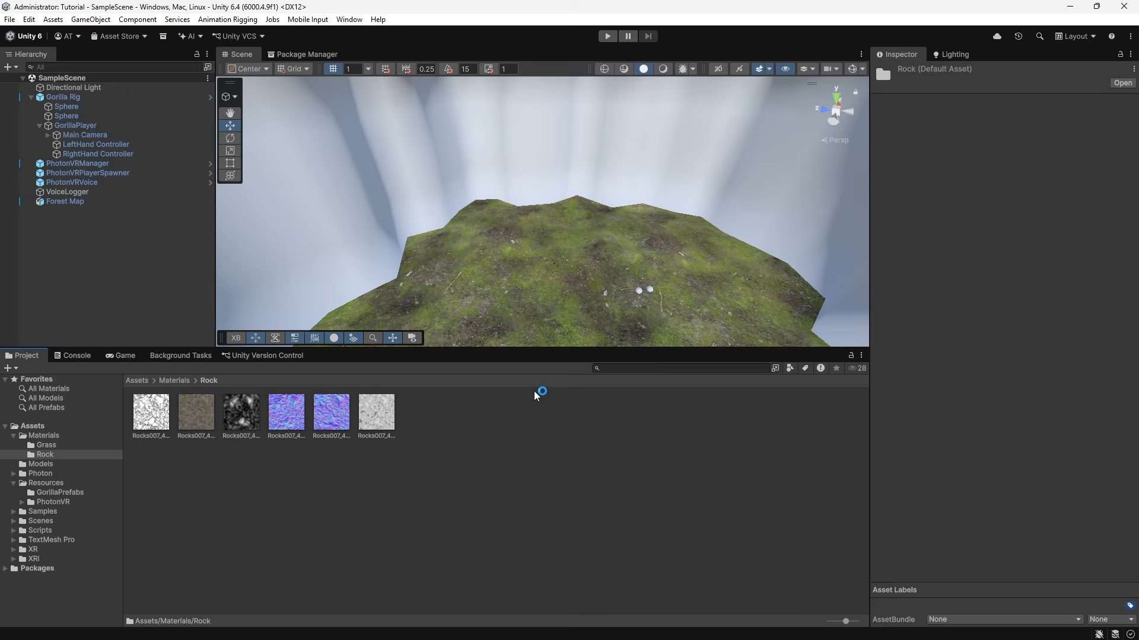
Set all six Rocks007 textures to Point (no filter) filtering with a max size of 512 and apply the import settings
click(161, 417)
key(ctrl+a)
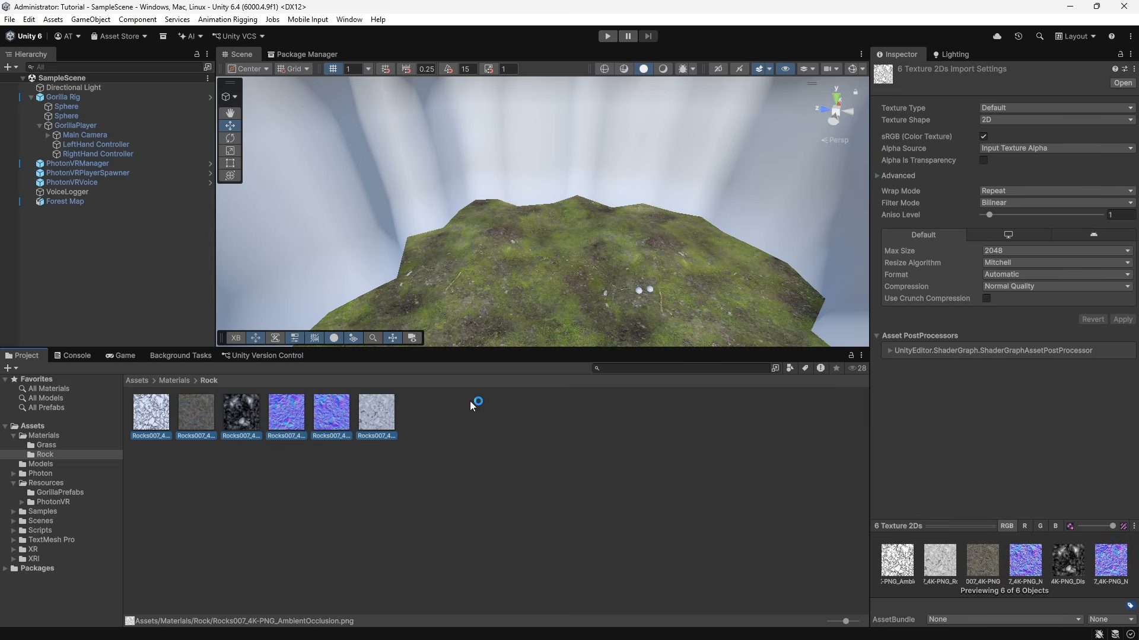
click(1020, 202)
click(1007, 217)
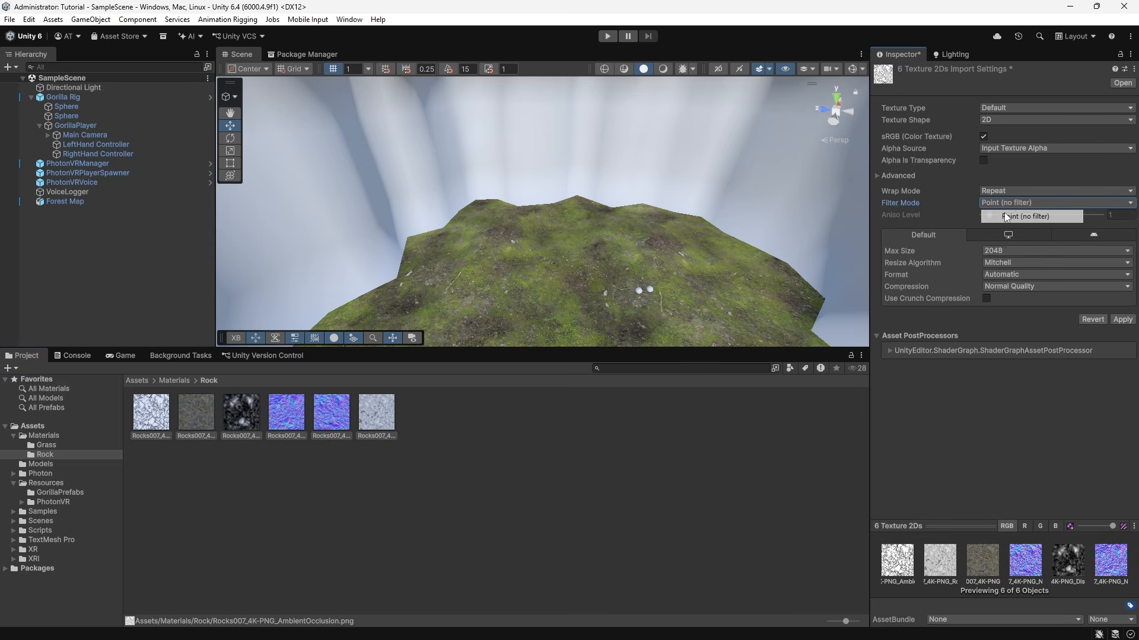
click(999, 248)
click(1016, 316)
click(1121, 320)
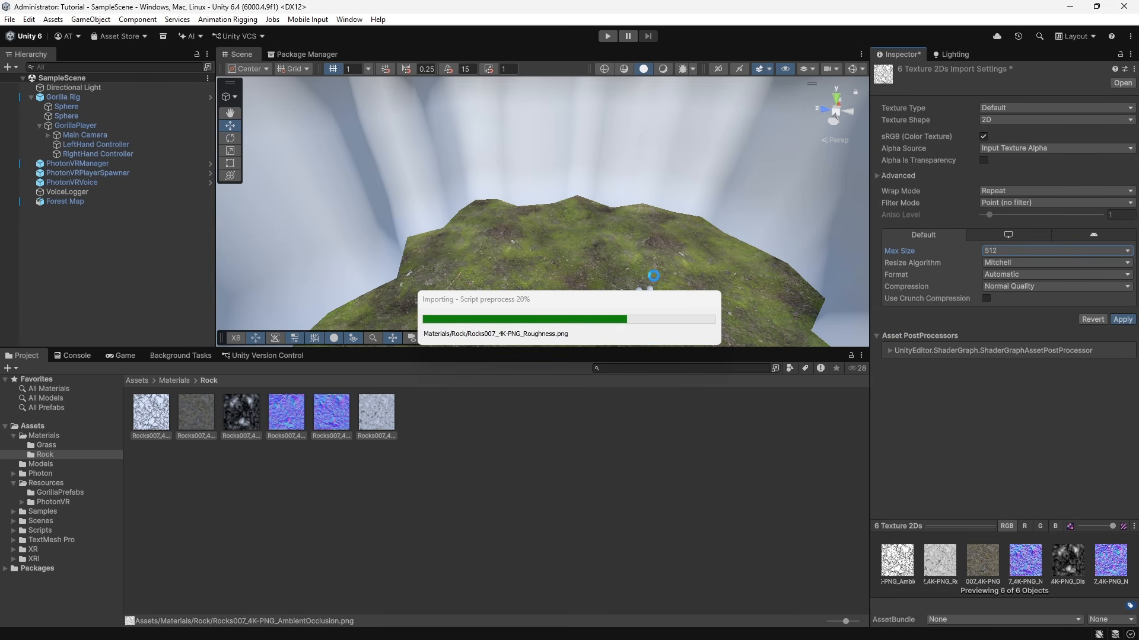
Create a material named Rock in the Rock folder with GPU instancing enabled and a smoothness of 0
click(558, 449)
right_click(470, 437)
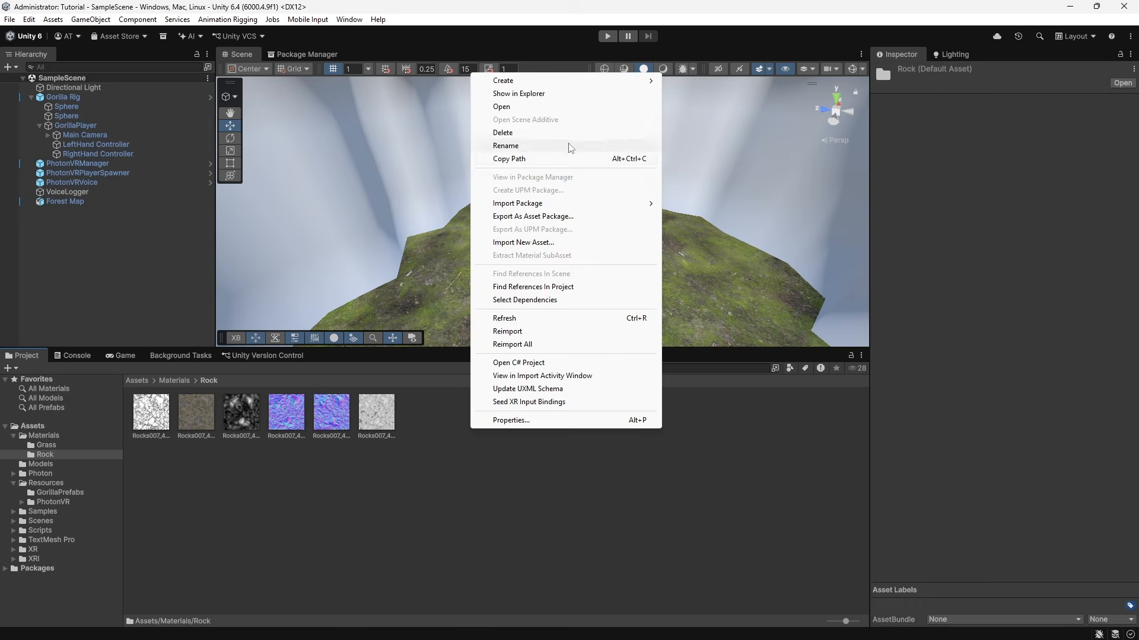
mouse_move(651, 85)
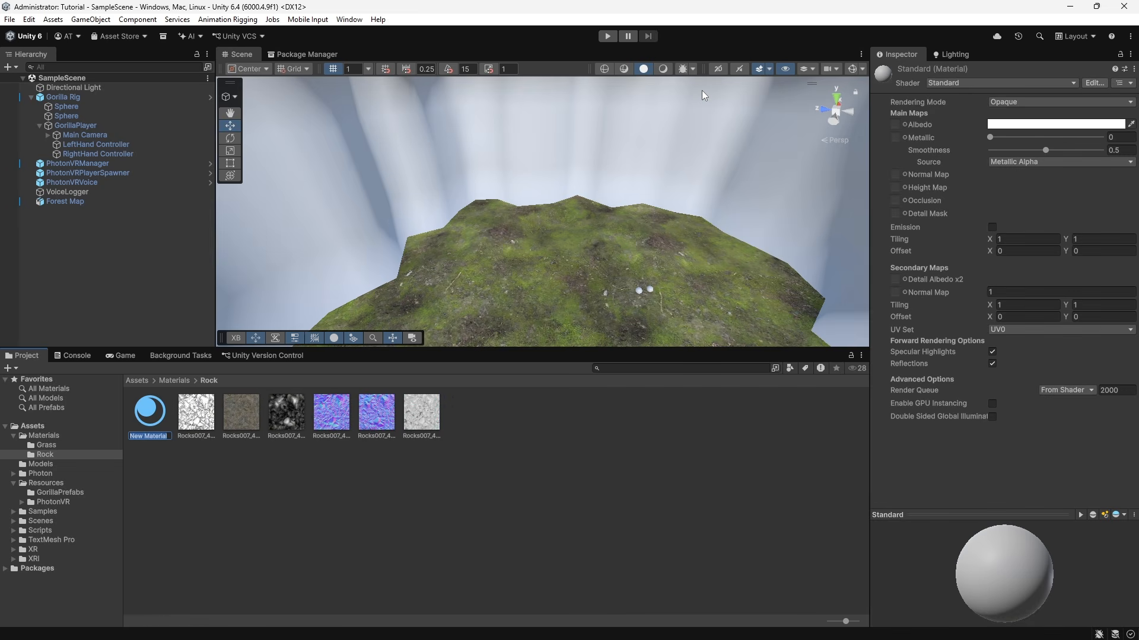
text(Rock)
key(Return)
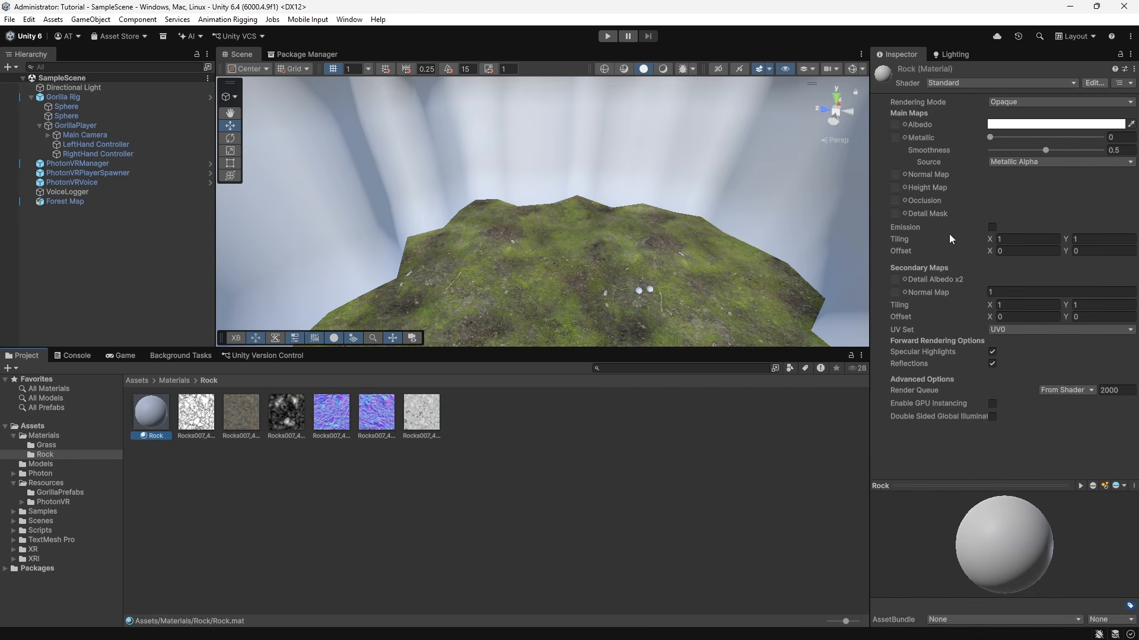
click(992, 404)
drag(1045, 150, 912, 137)
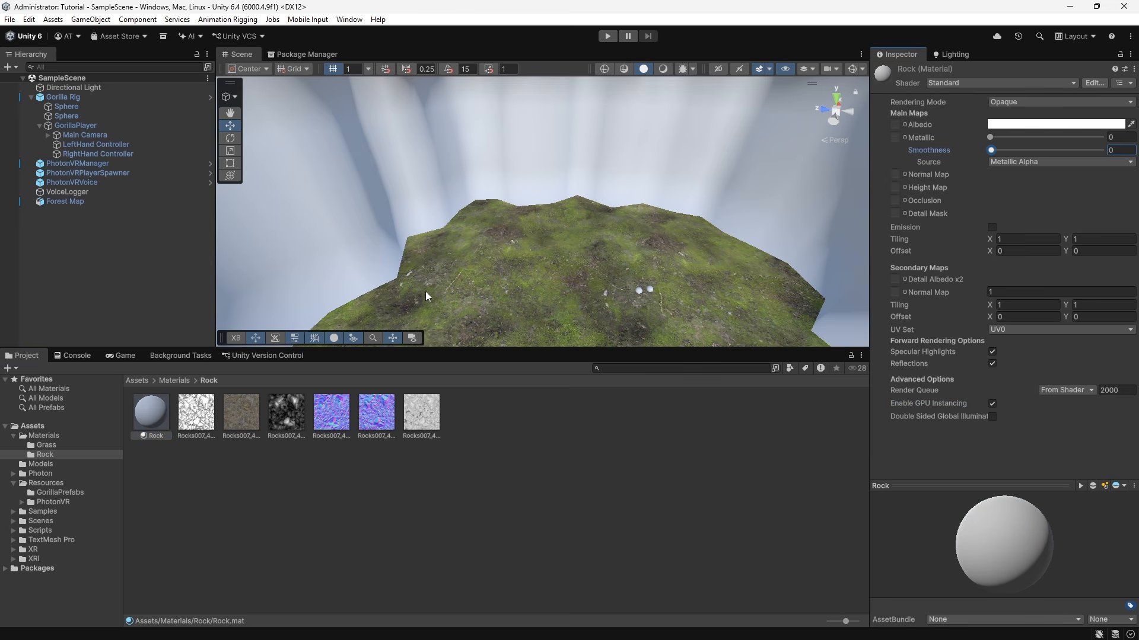
Apply the Rock material to the cave walls of the forest map
right_drag(425, 291, 285, 268)
click(132, 414)
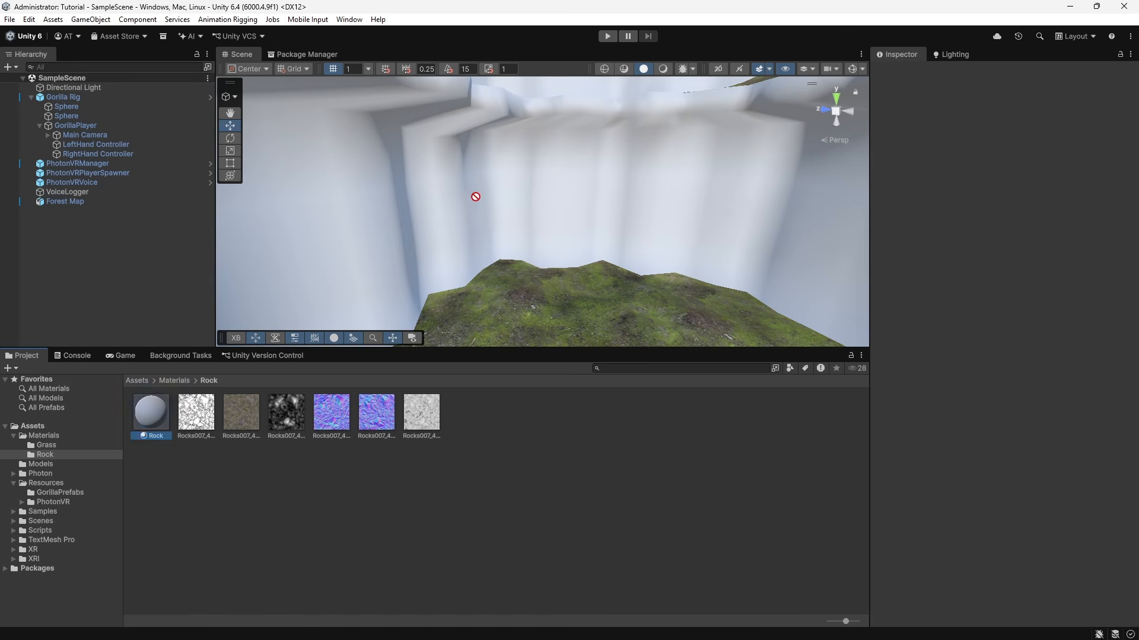
drag(476, 197, 449, 230)
Assign the Rocks007 color texture to the Rock material's Albedo and the ambient occlusion texture to its Occlusion map
click(139, 411)
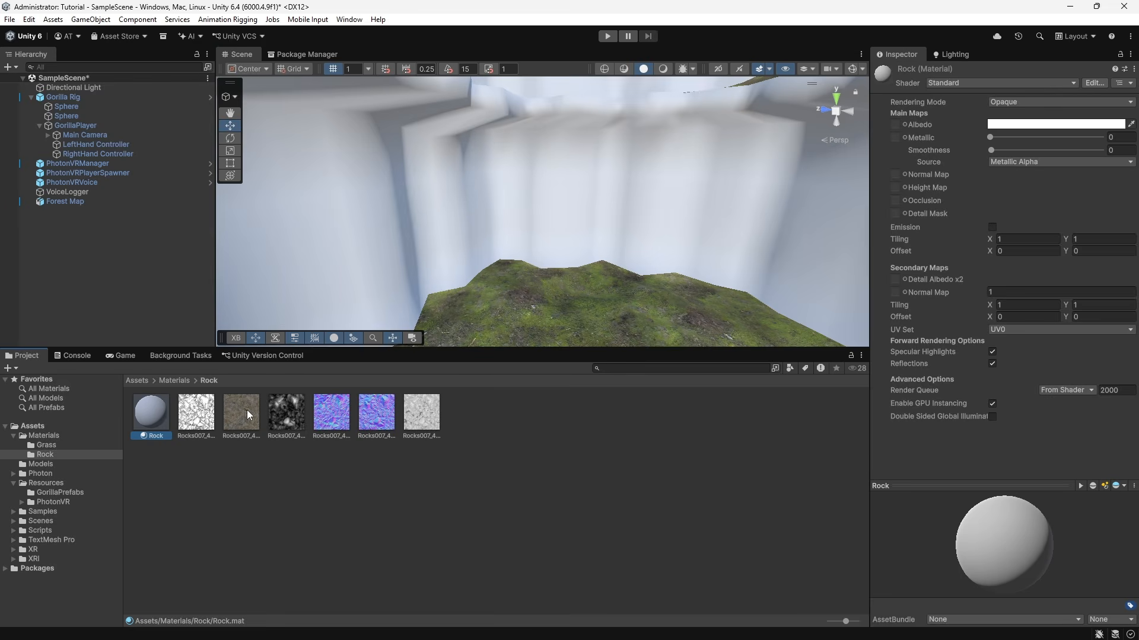
click(241, 411)
click(150, 412)
drag(899, 127, 899, 127)
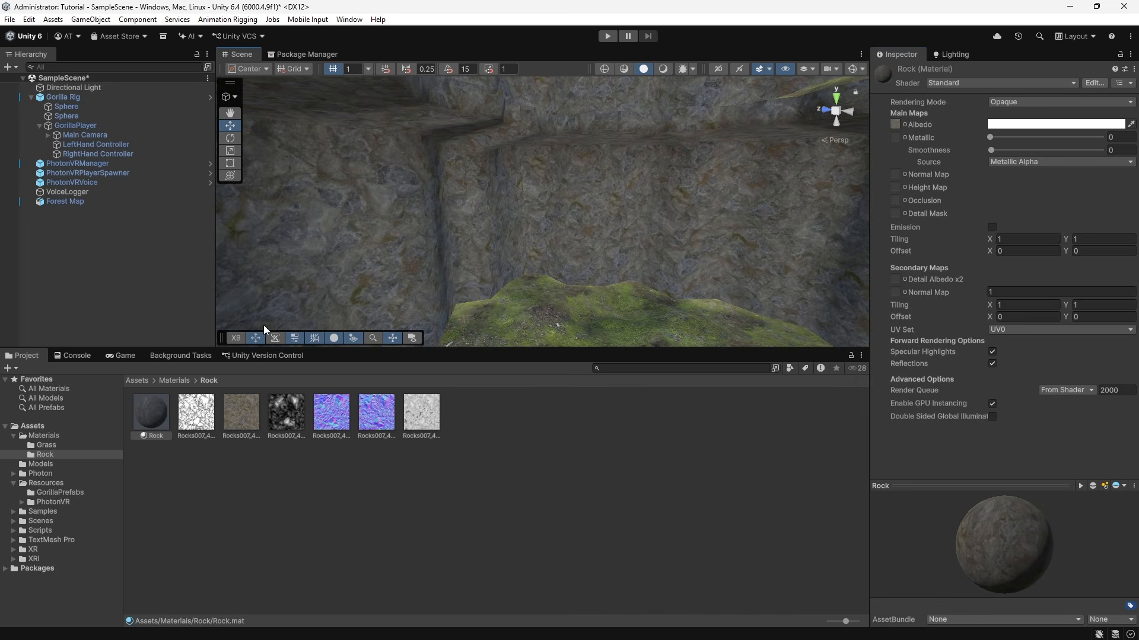
drag(646, 327, 999, 138)
drag(902, 202, 902, 202)
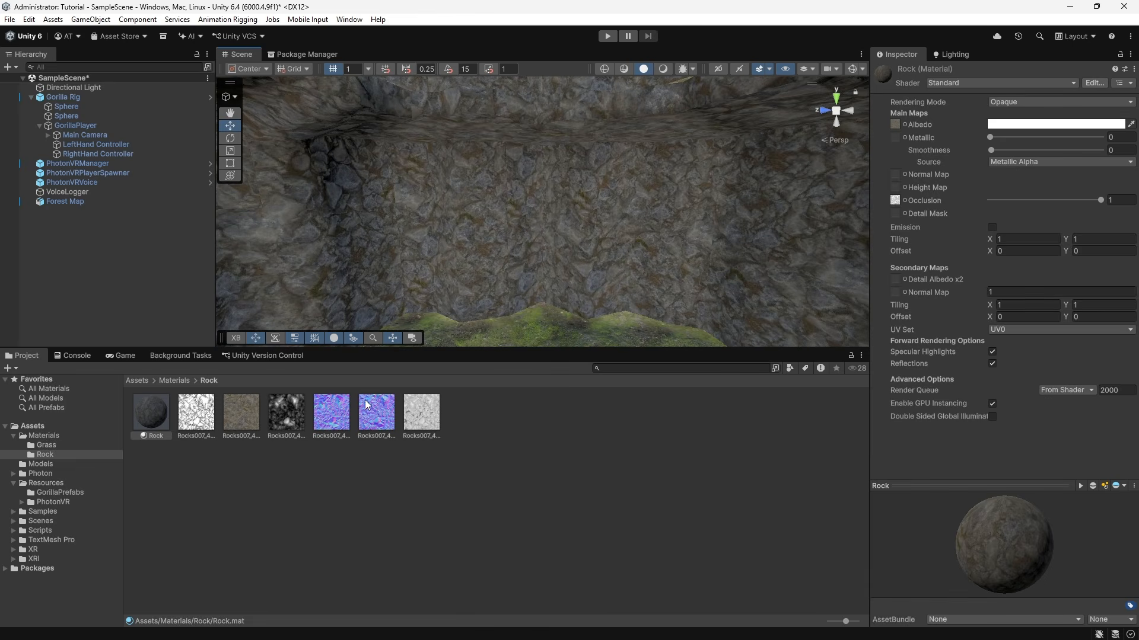
Assign the two Rocks007 normal textures to the Rock material's main and secondary Normal Maps, fixing their texture type as normal maps
drag(386, 415, 897, 174)
click(1113, 200)
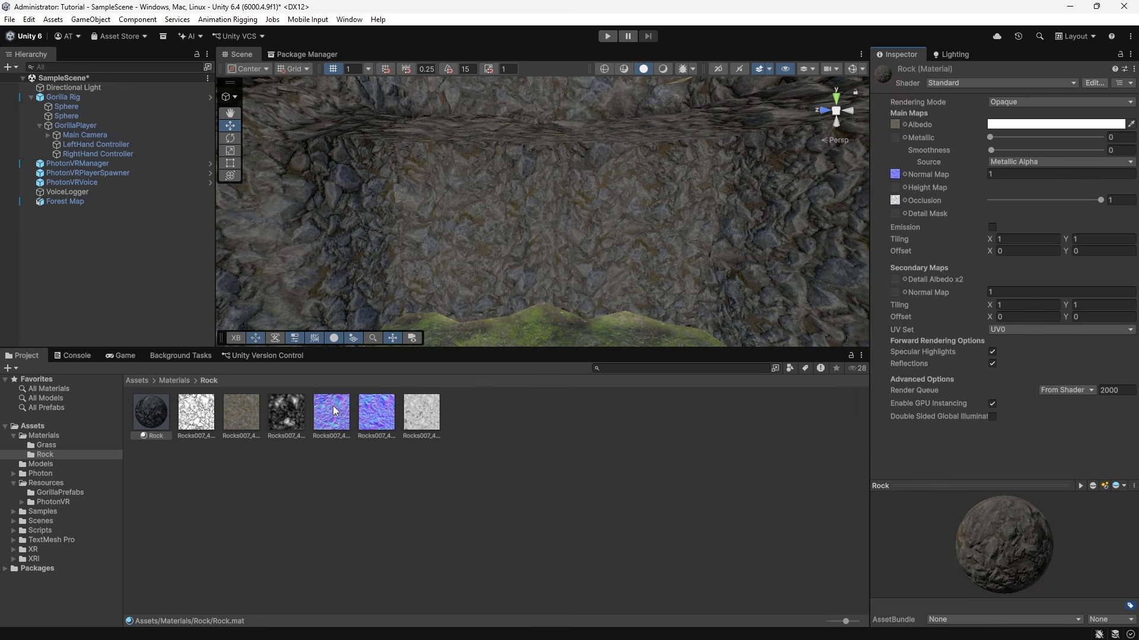
drag(336, 411, 895, 293)
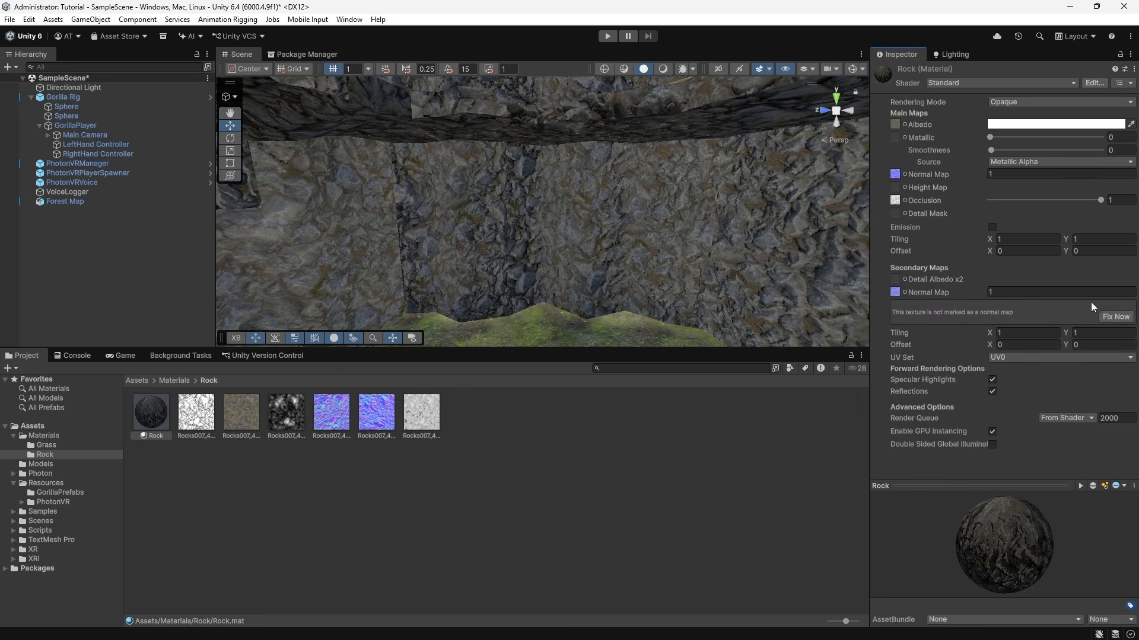
click(1118, 315)
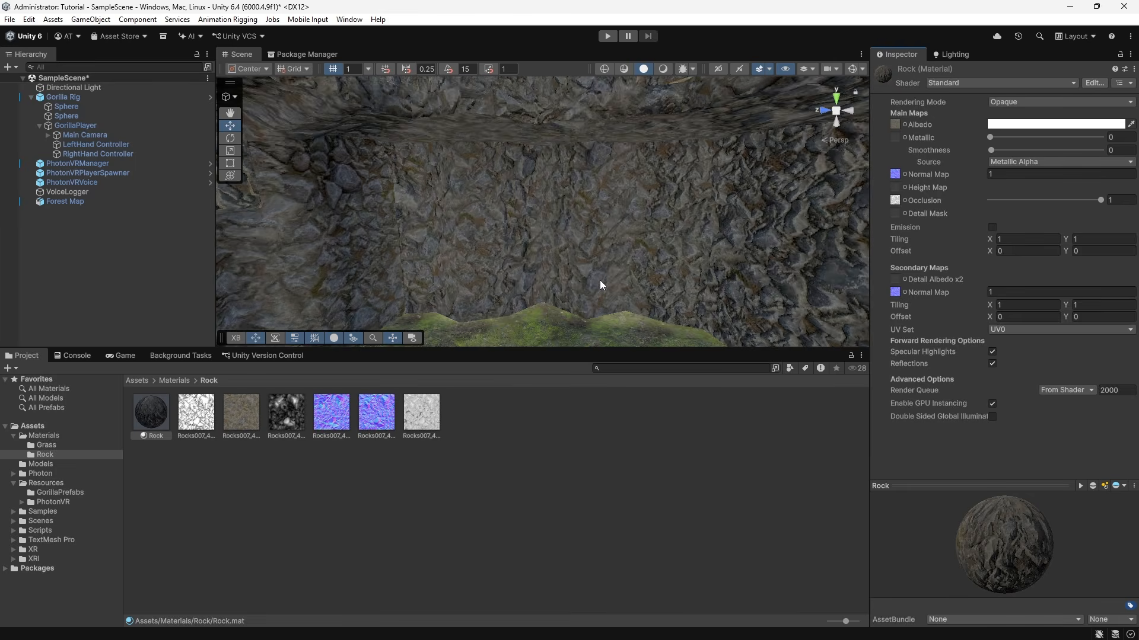
middle_drag(603, 276, 648, 229)
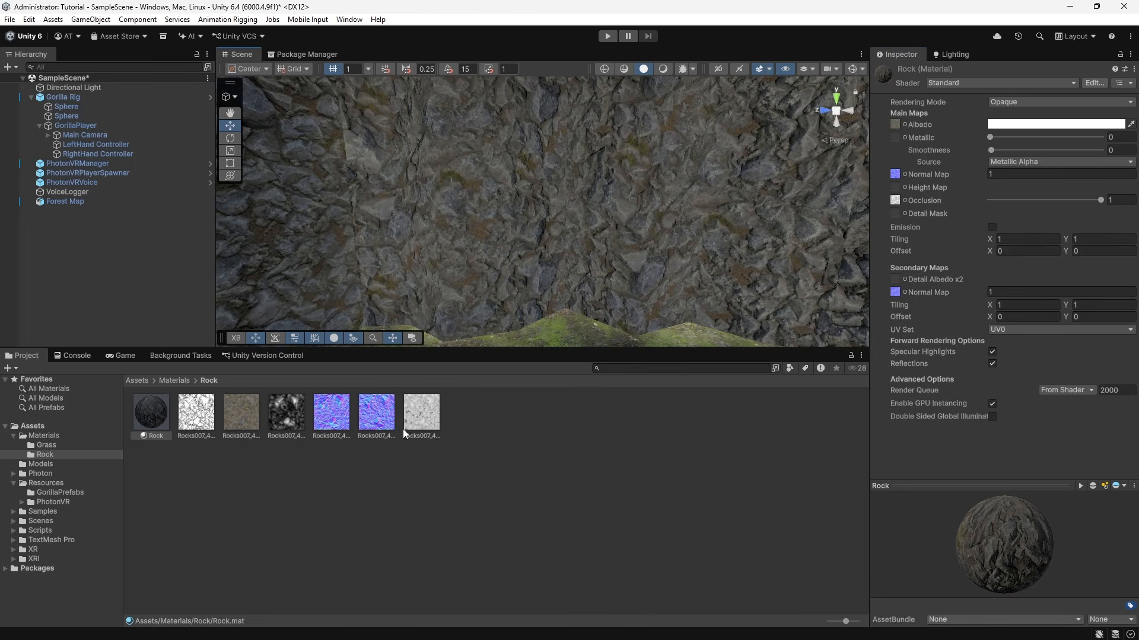
Assign the Rocks007 roughness texture to the Rock material's Metallic map and set the smoothness to 0
click(427, 428)
drag(169, 431, 895, 141)
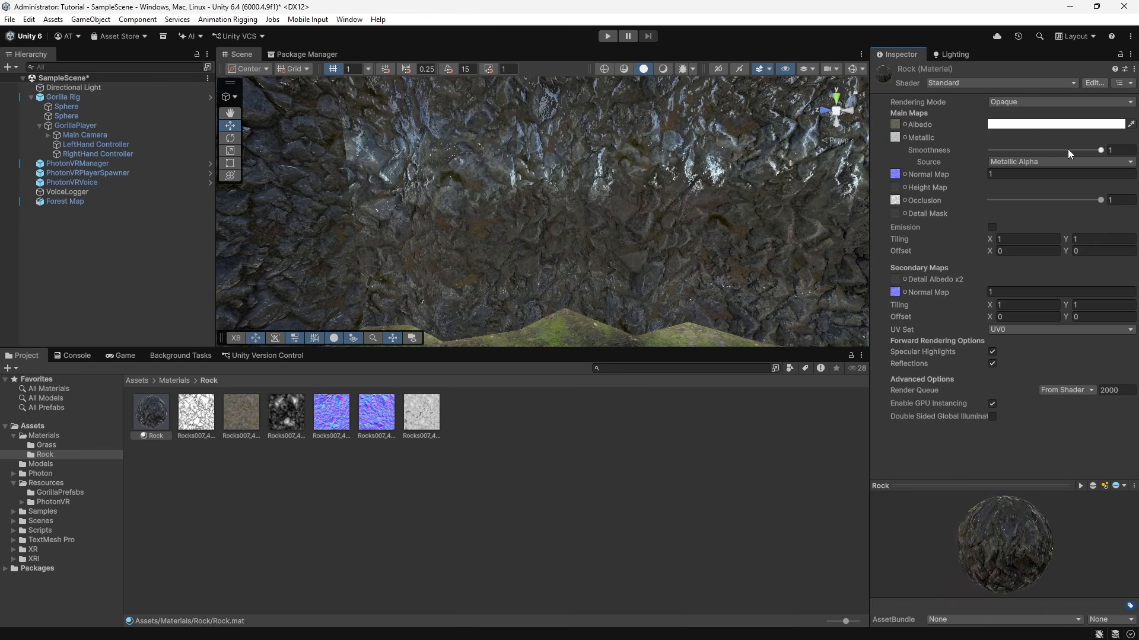
drag(1068, 149, 967, 178)
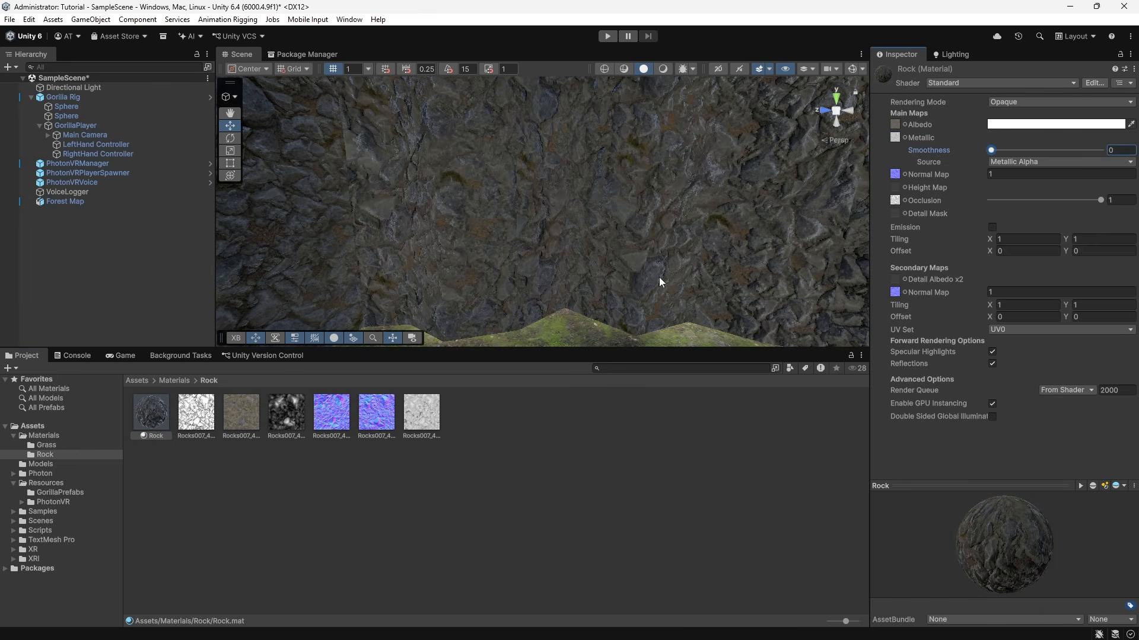
Try the Rocks007 displacement texture as the Rock material's Detail Albedo x2 map and inspect the cave walls
click(281, 424)
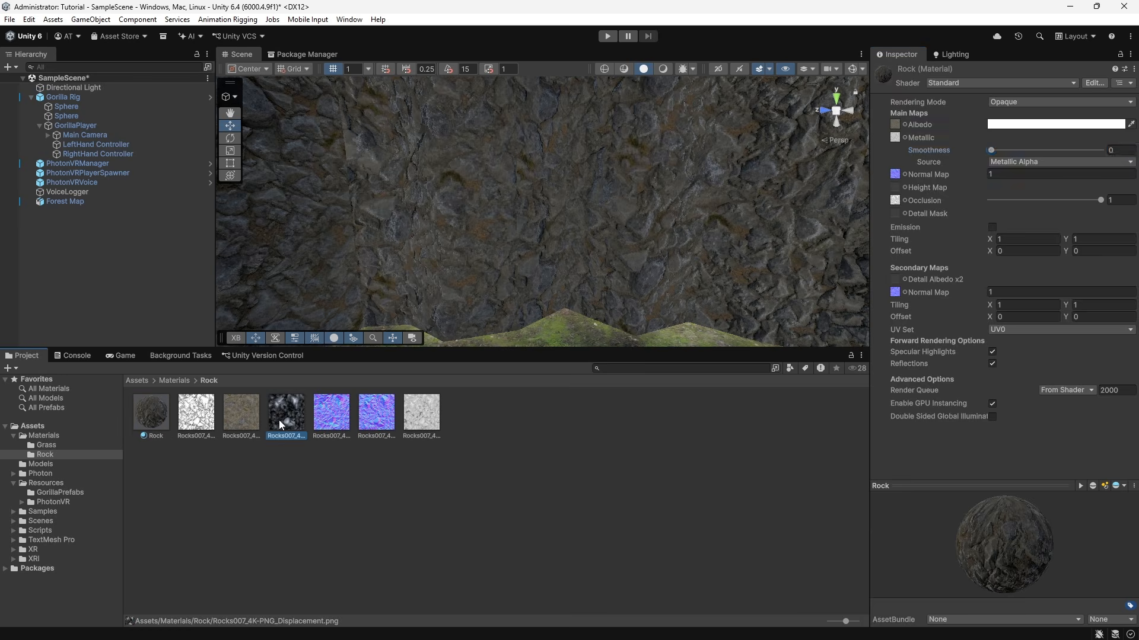
click(144, 425)
drag(278, 404, 896, 280)
middle_drag(612, 264, 730, 249)
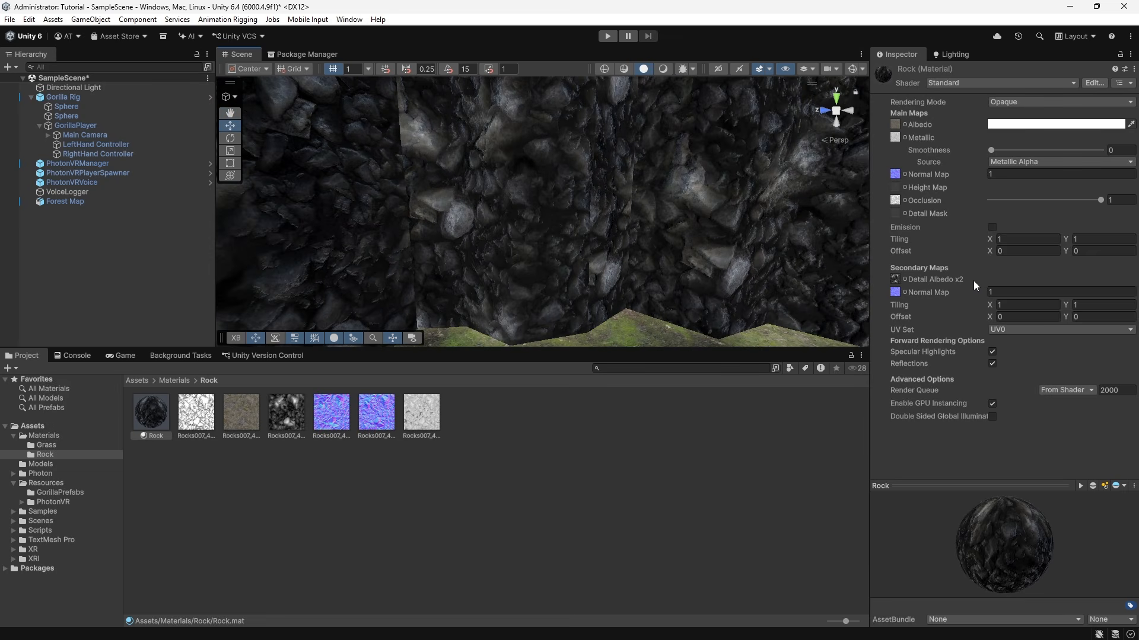
click(953, 280)
right_drag(549, 252, 409, 216)
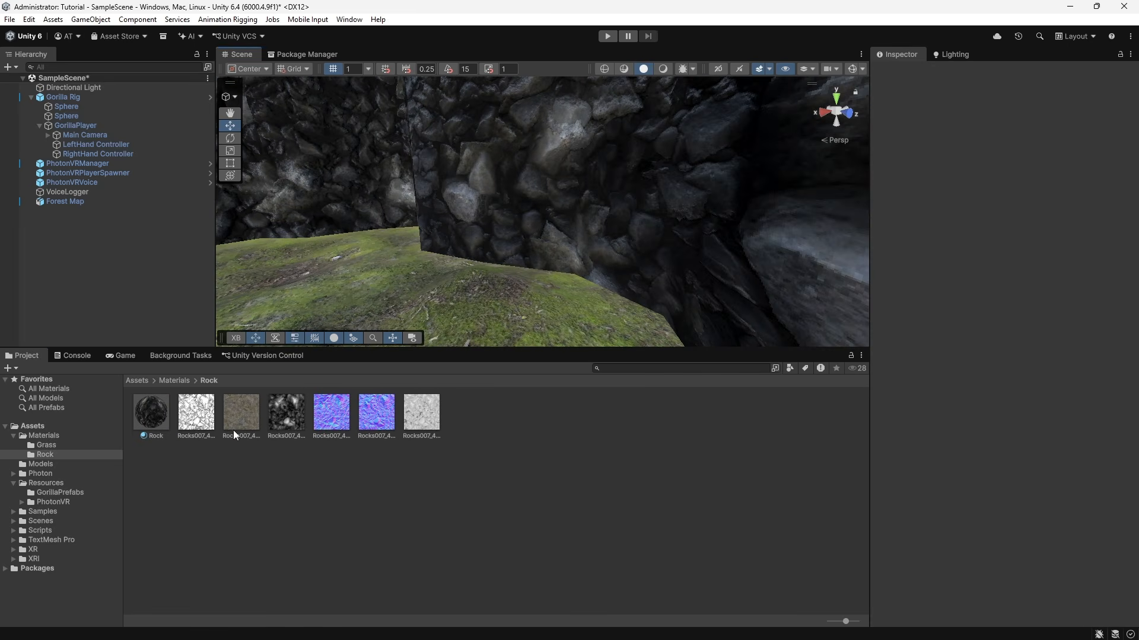
Assign the Rocks007 displacement texture to the Rock material's Metallic map and the roughness texture to its Detail Albedo x2 map
drag(286, 413, 904, 290)
drag(897, 155, 897, 138)
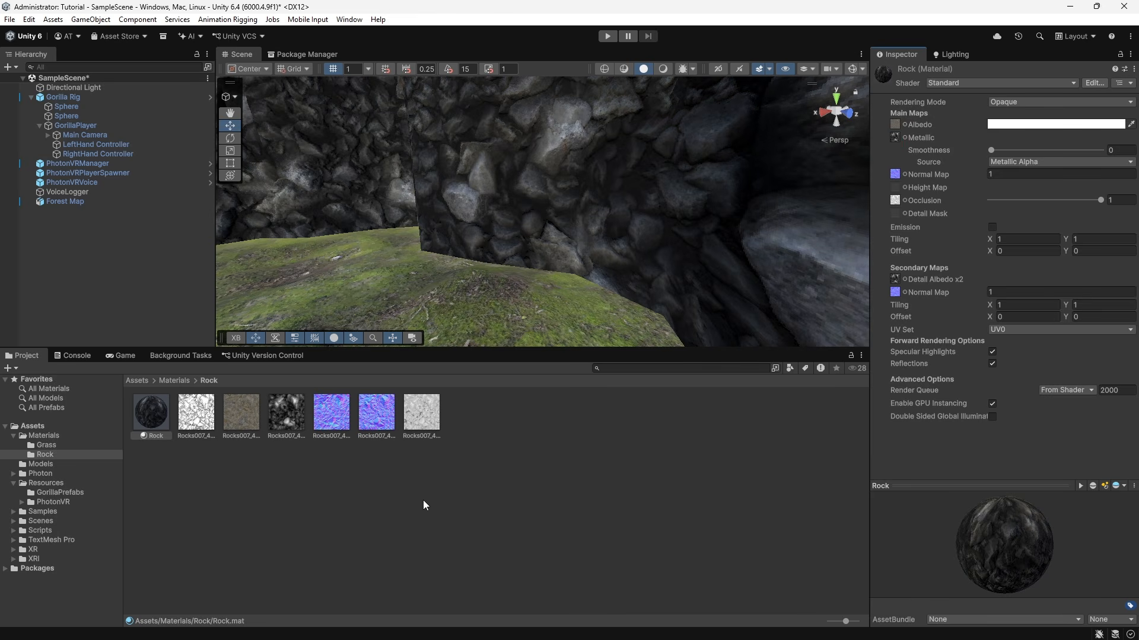
drag(430, 417, 899, 281)
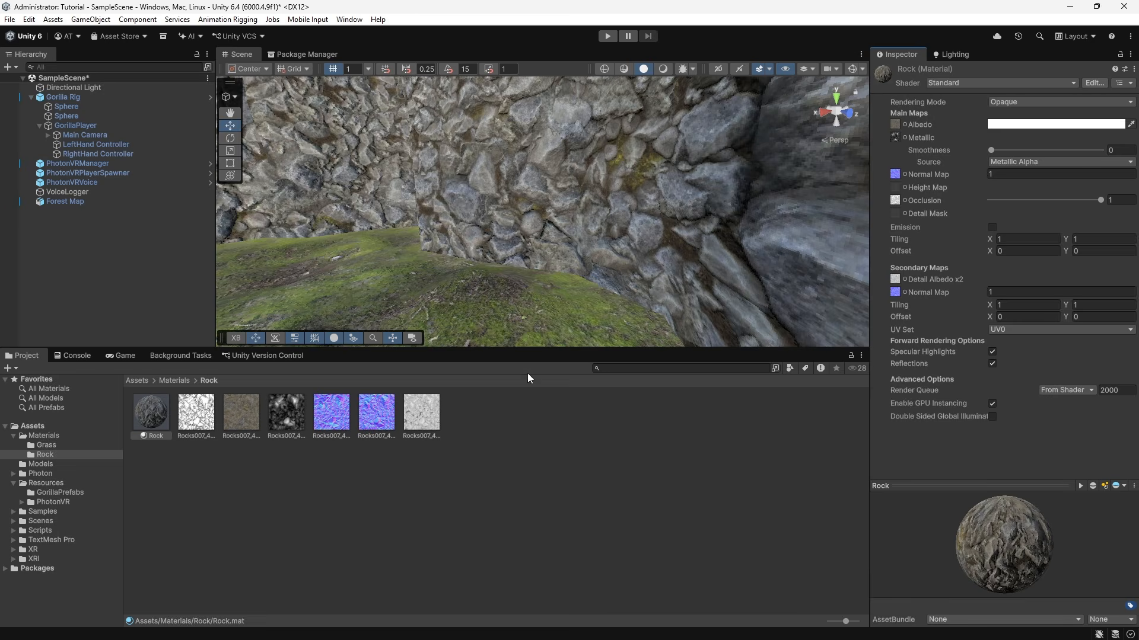
Inspect the textured rock walls, the Rock material and the Rocks007 displacement and roughness textures
click(457, 492)
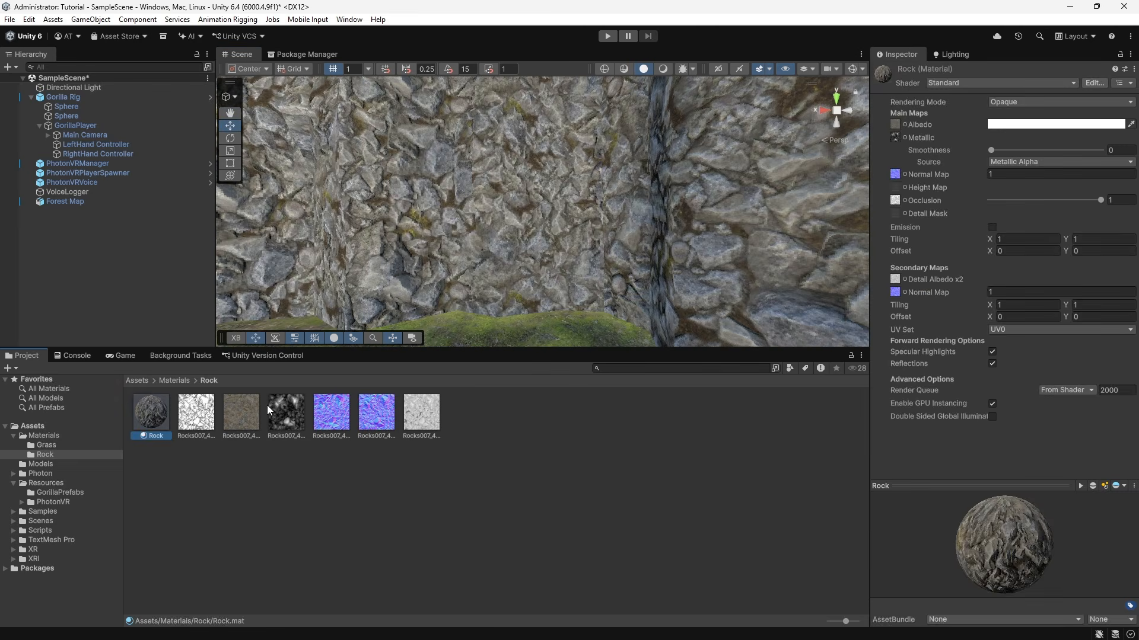
click(286, 414)
click(164, 418)
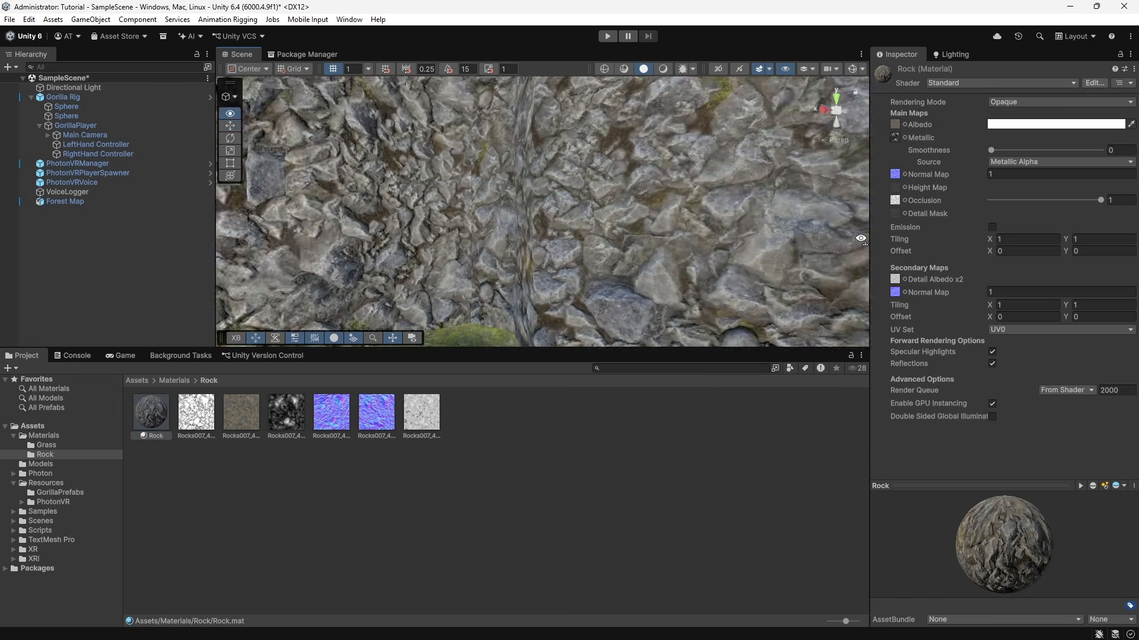
click(415, 421)
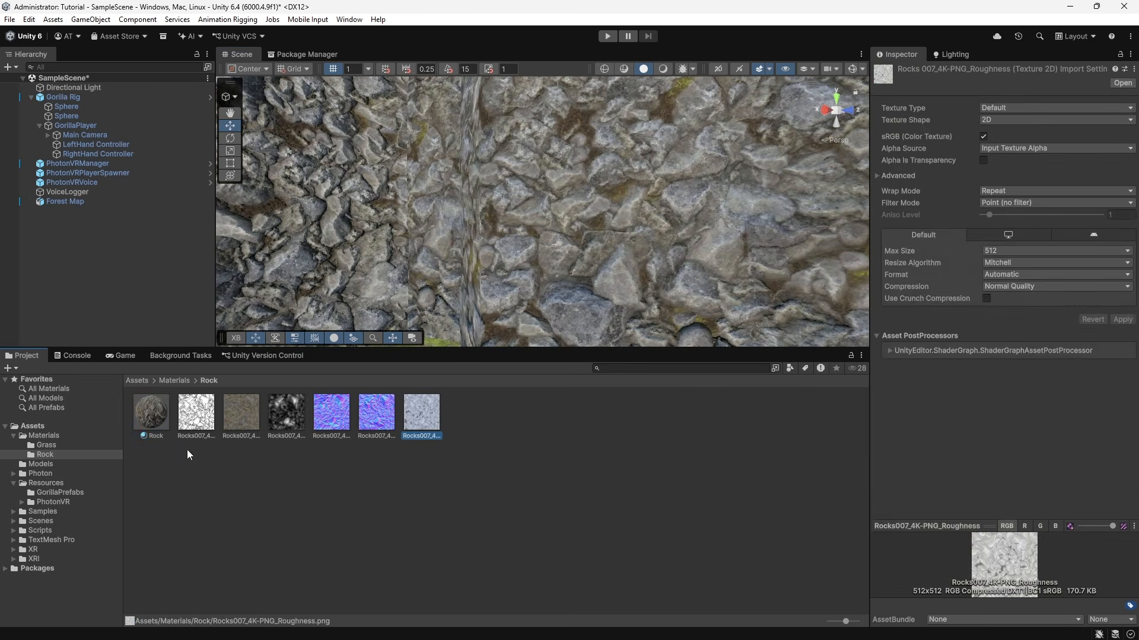
Save the scene, then review the Rock material and the Forest Map object's components, leaving nothing selected
click(166, 424)
right_drag(462, 215, 118, 249)
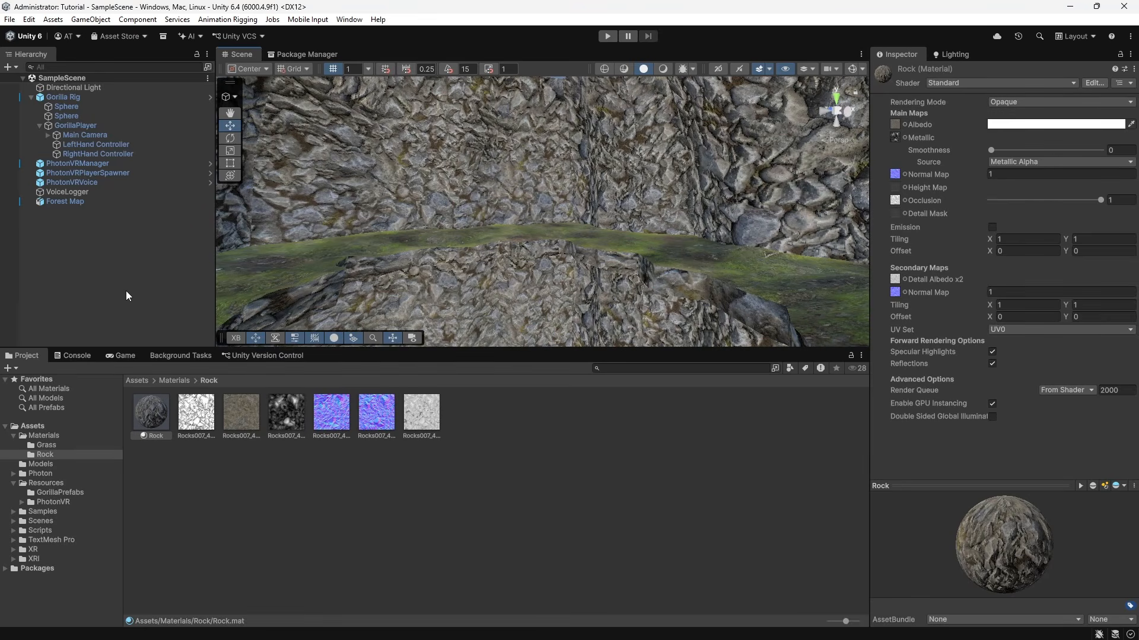
click(166, 380)
click(137, 380)
click(65, 202)
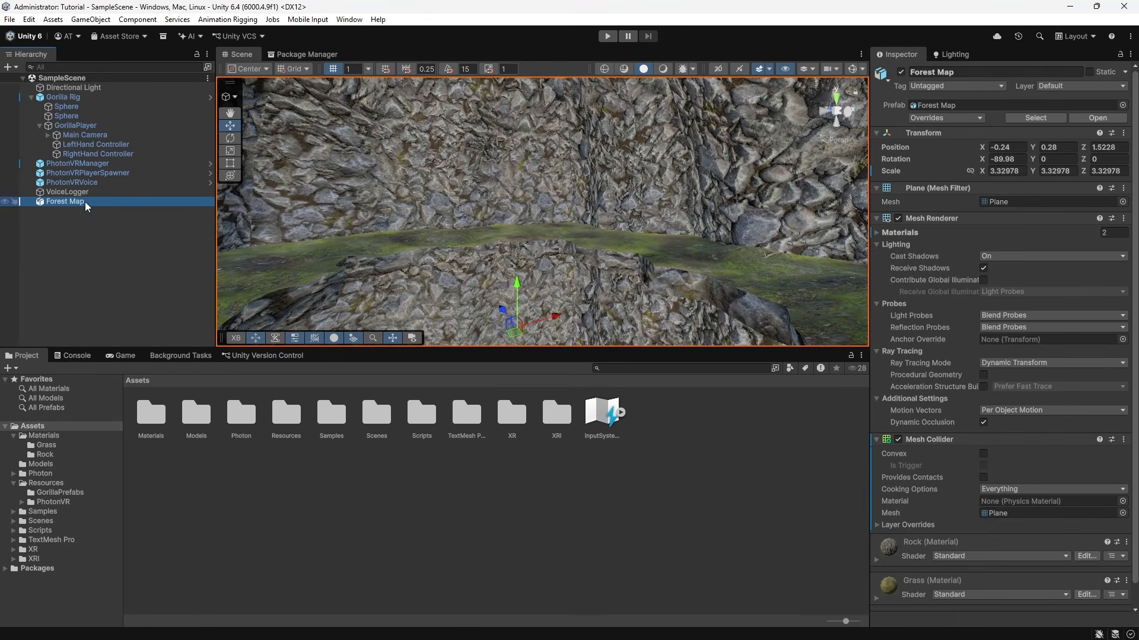
scroll(949, 415, down, 1)
click(704, 492)
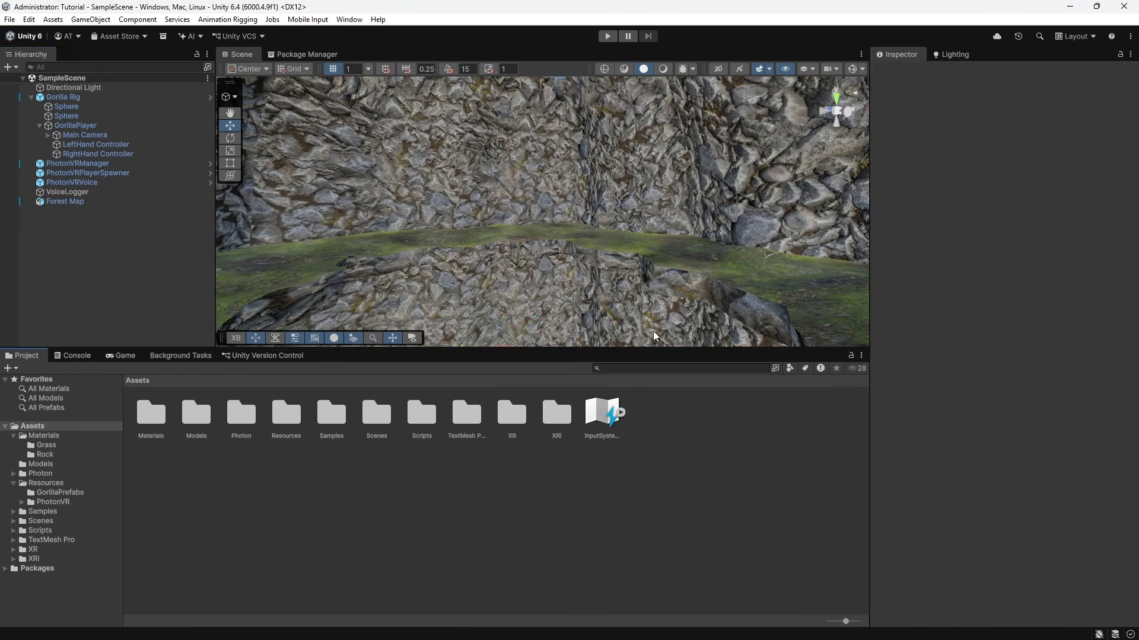
Inspect the cave's rock walls and grass ground in the Scene and Game views, and hide the Game view's statistics
right_drag(641, 189, 528, 360)
right_drag(385, 232, 703, 172)
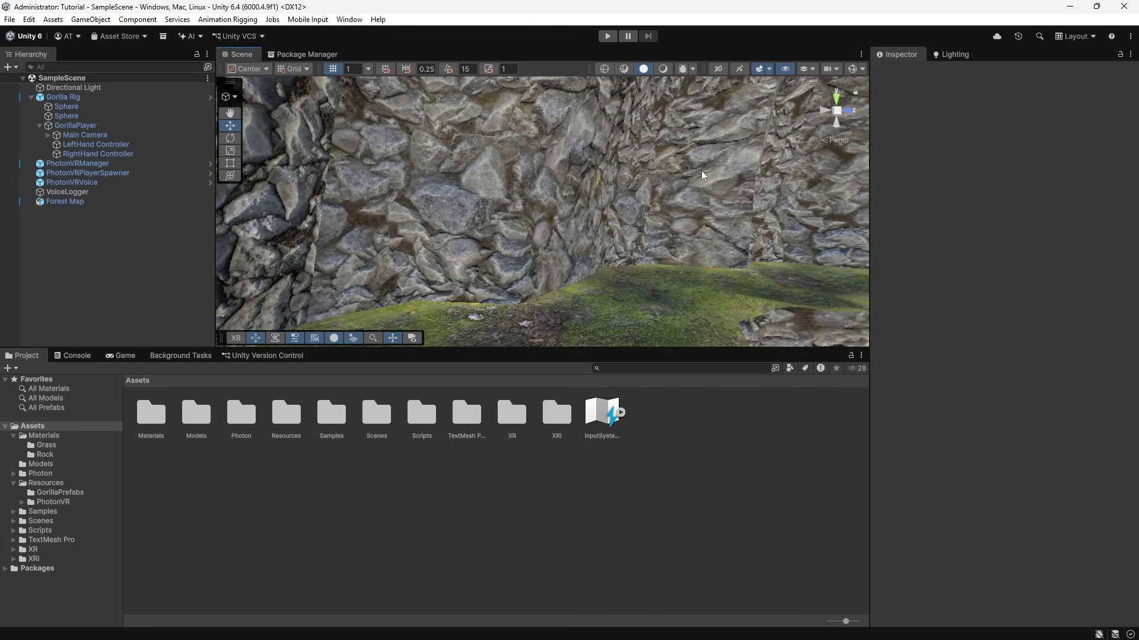
right_drag(684, 223, 199, 357)
click(121, 356)
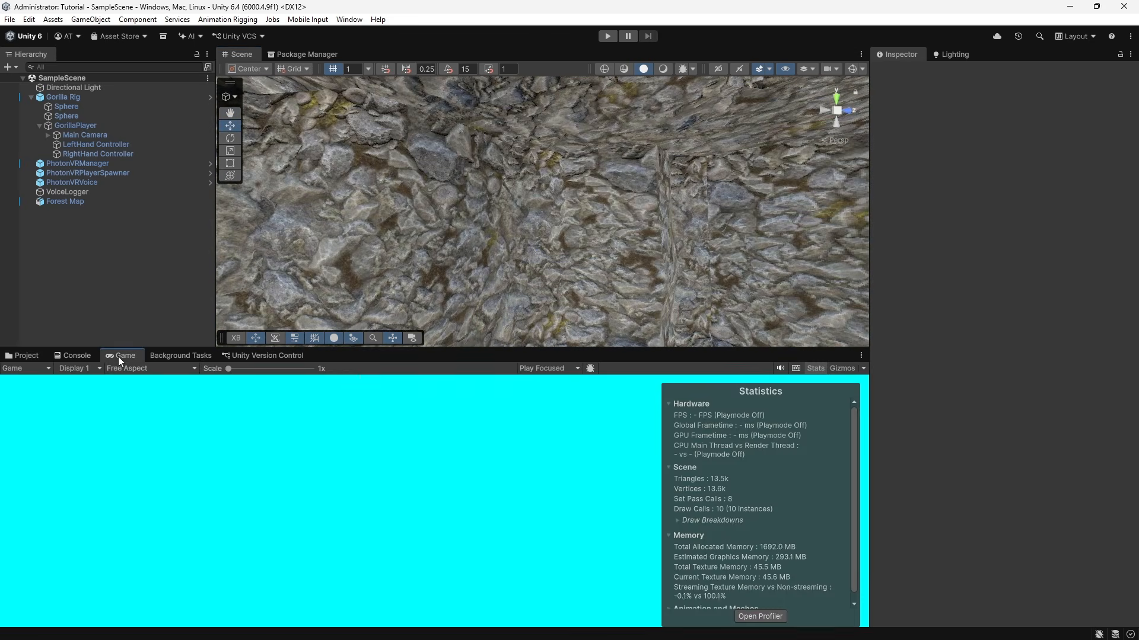
right_drag(600, 263, 781, 518)
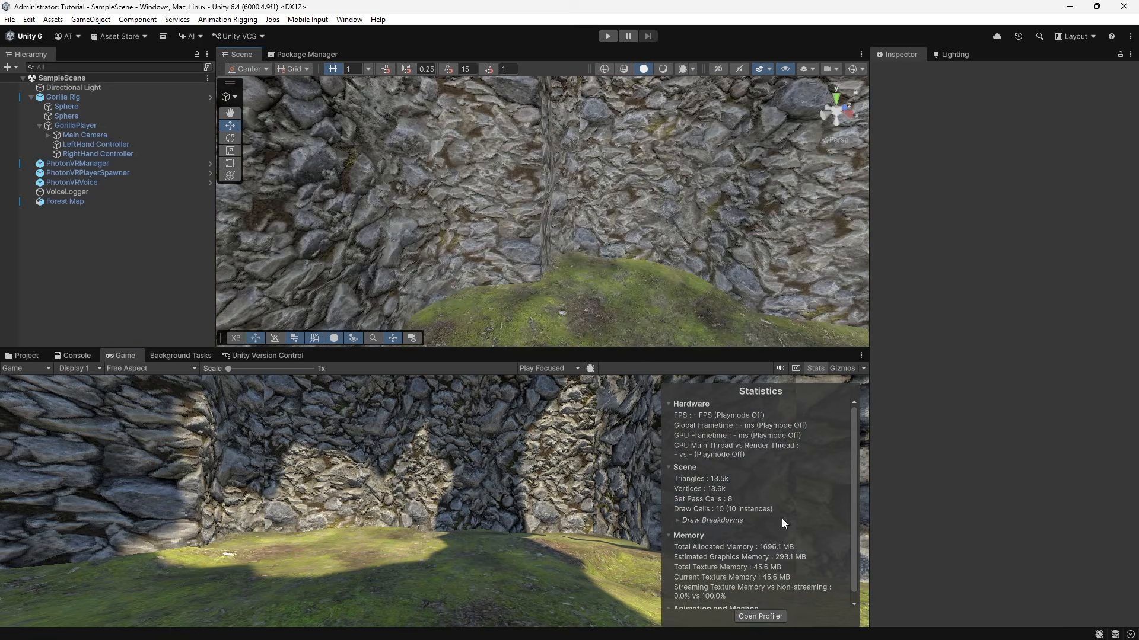
click(811, 367)
right_drag(569, 209, 534, 267)
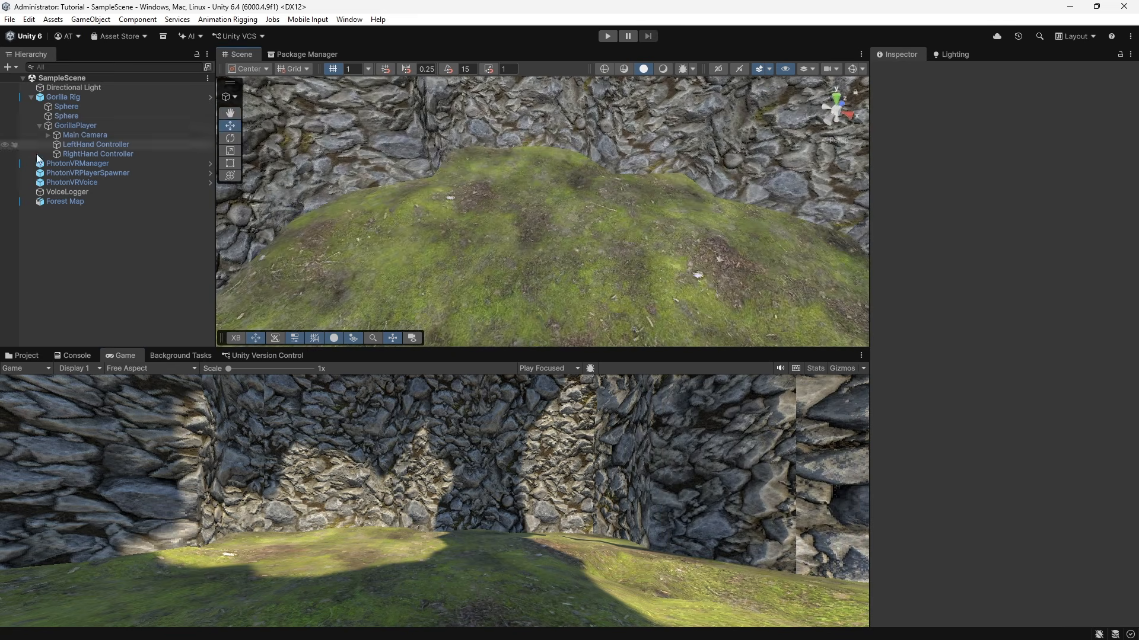
click(28, 356)
key(alt+Tab)
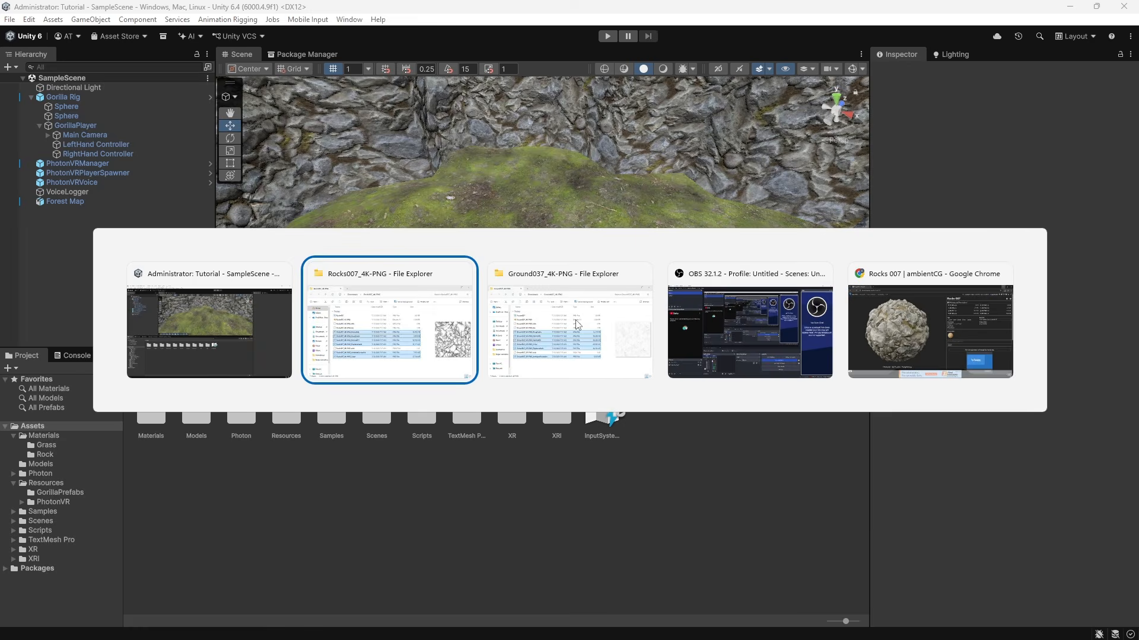
click(771, 346)
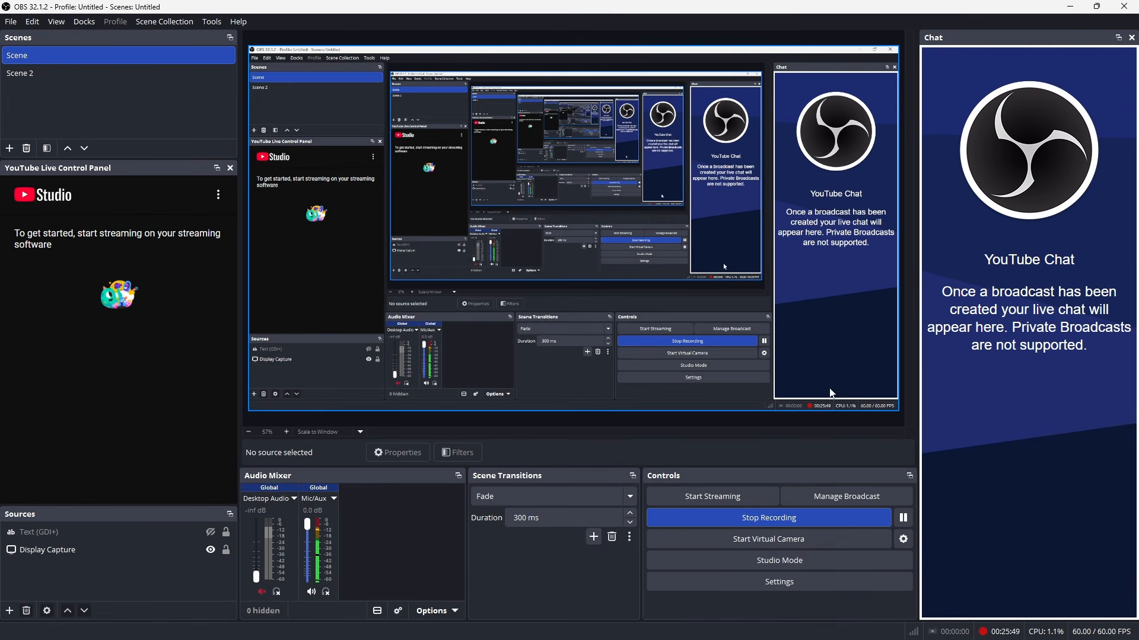